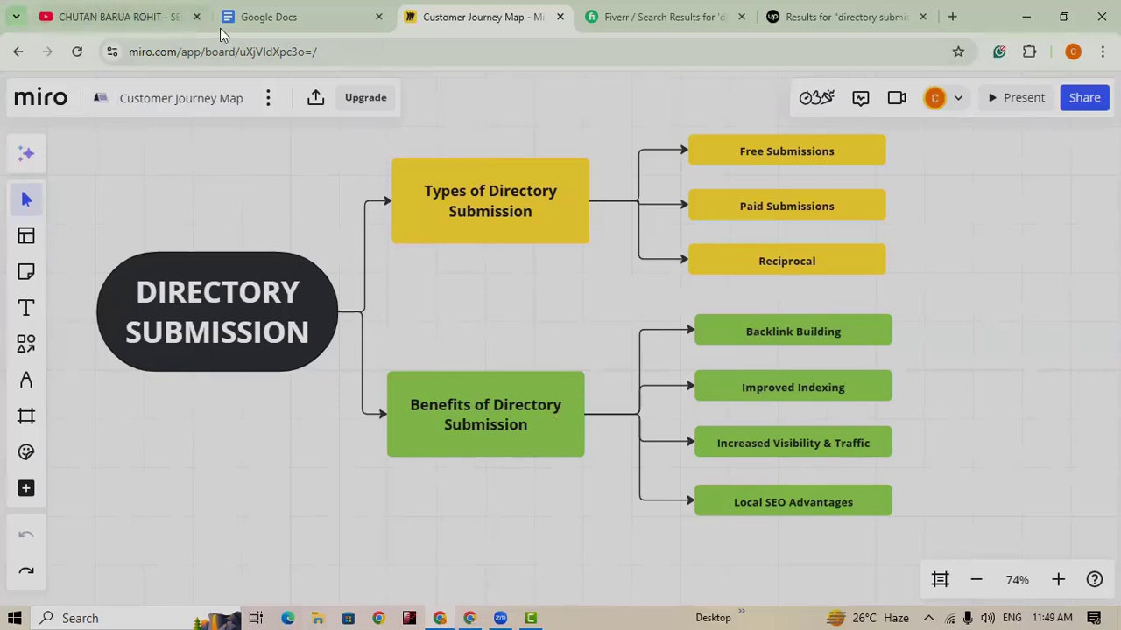
Step: Create a new blank document from the Google Docs home page
click(258, 18)
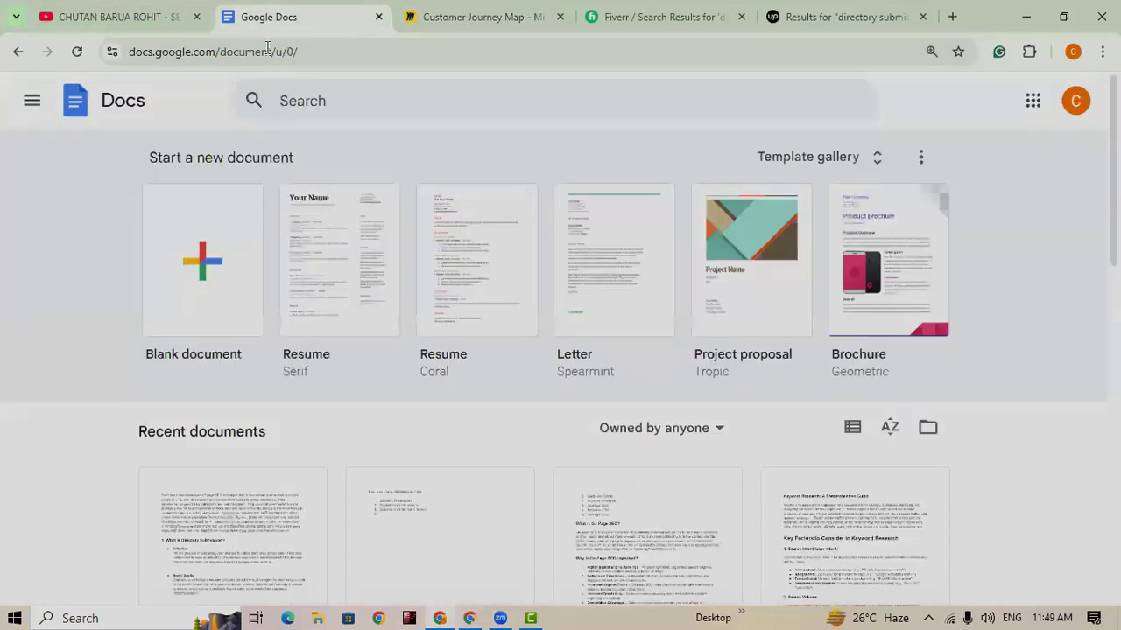
click(216, 261)
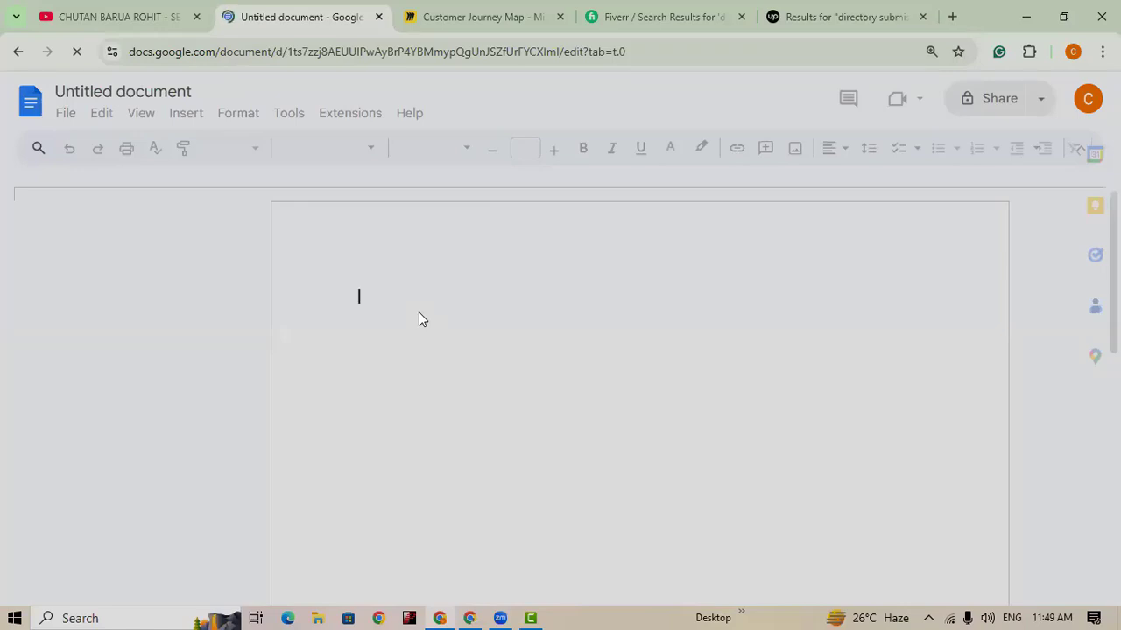
Step: Write the heading 'Directory Submission:' and start a numbered list with URL and Title
text(Directo)
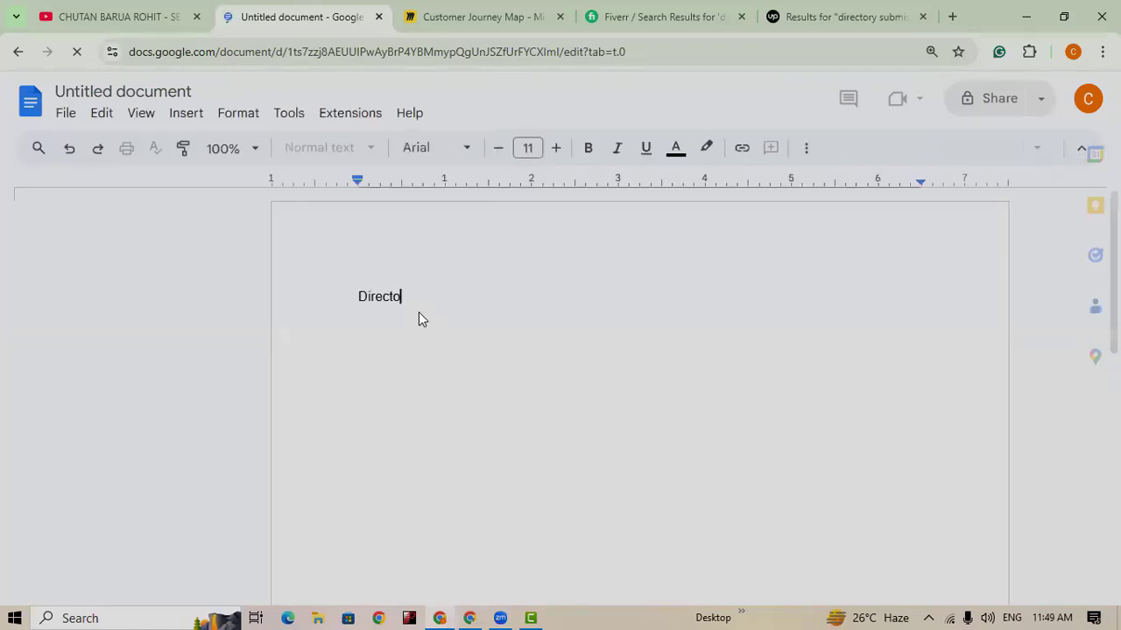
text(ry Su)
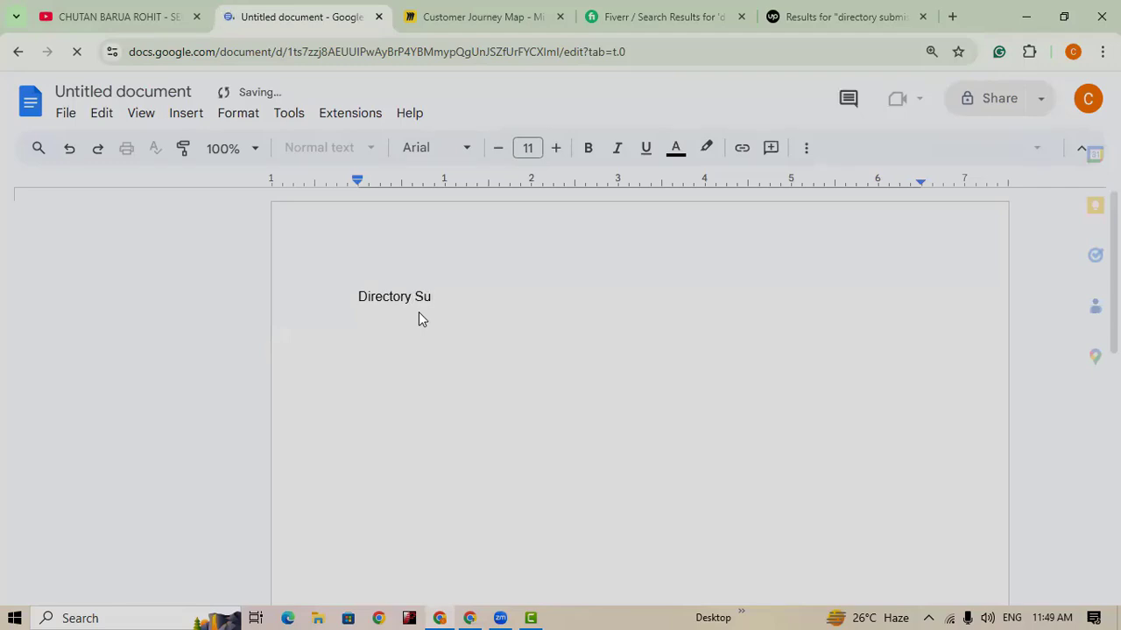
text(bmission)
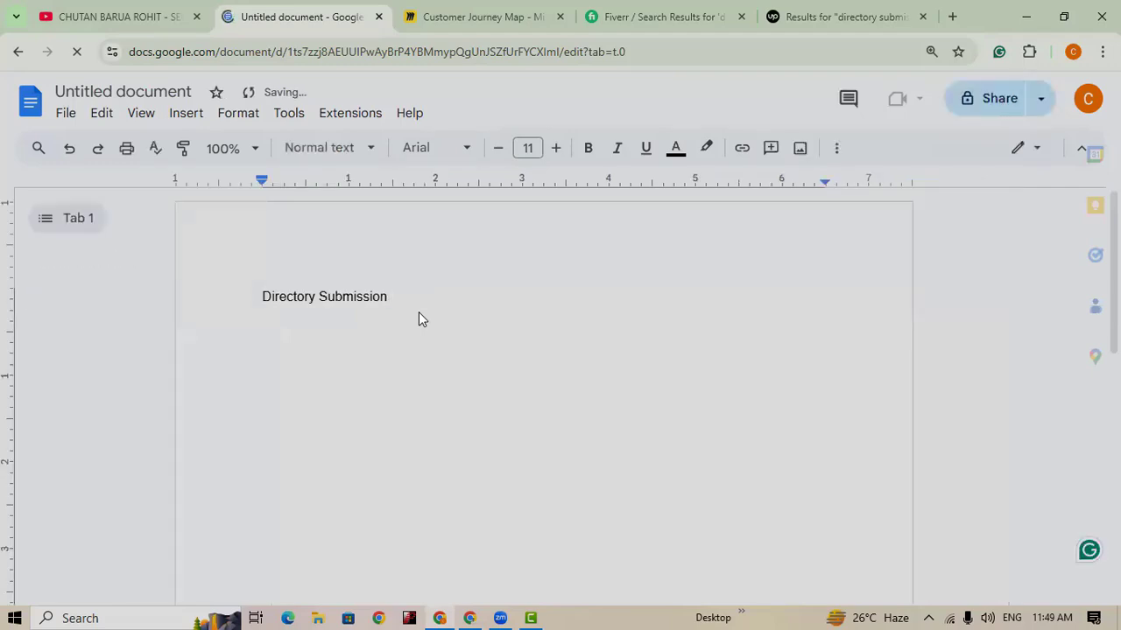
text(:)
key(Return)
key(Return)
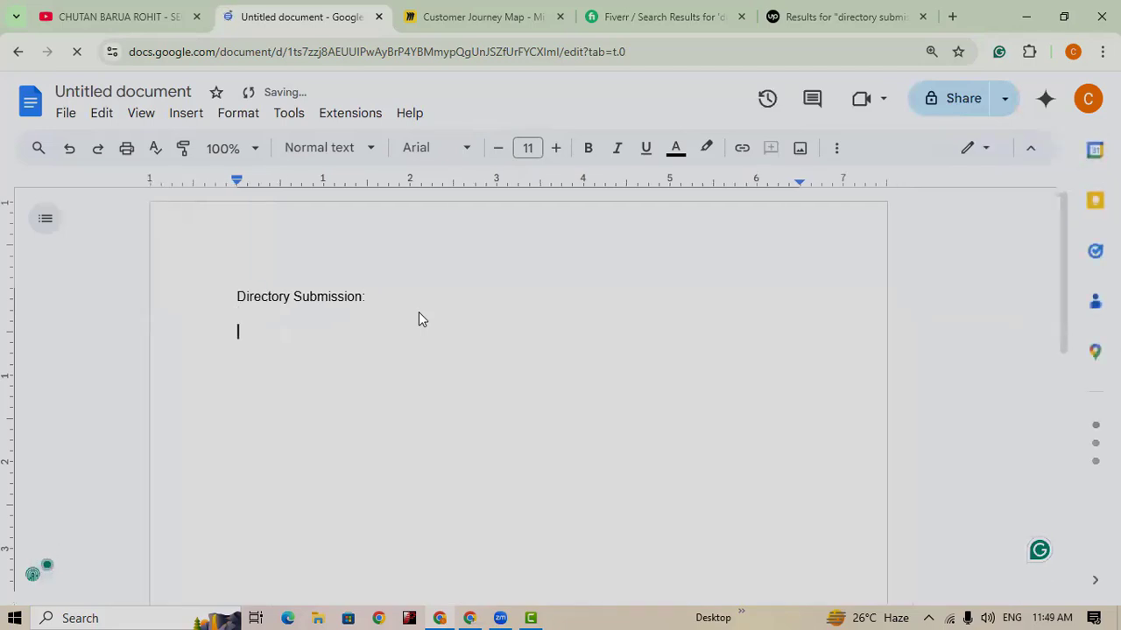
text(1. )
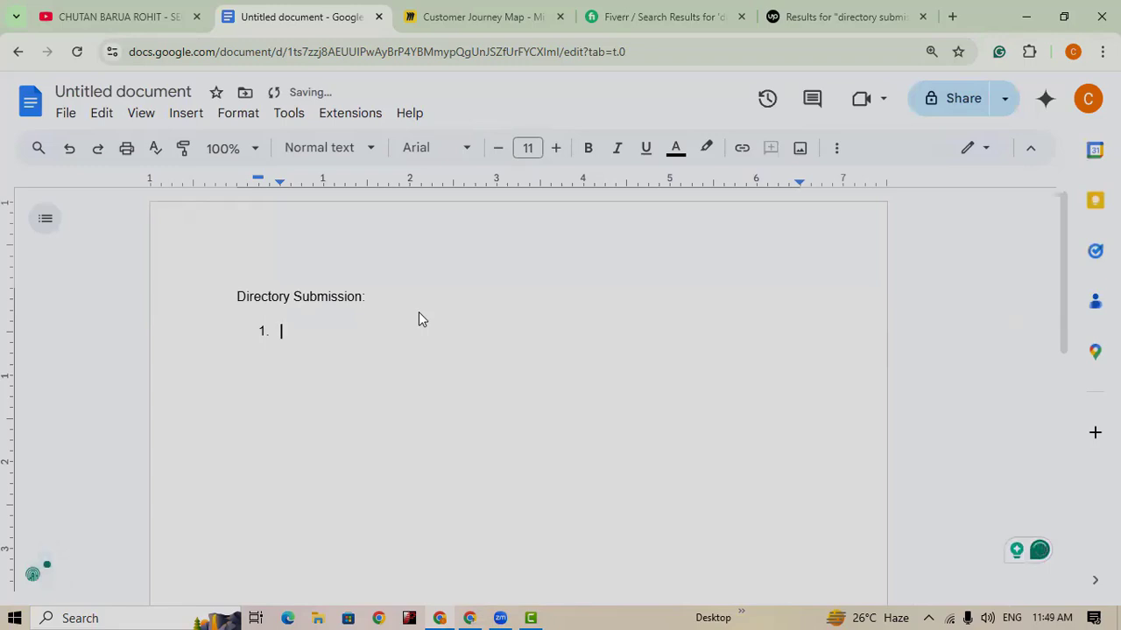
text(URL)
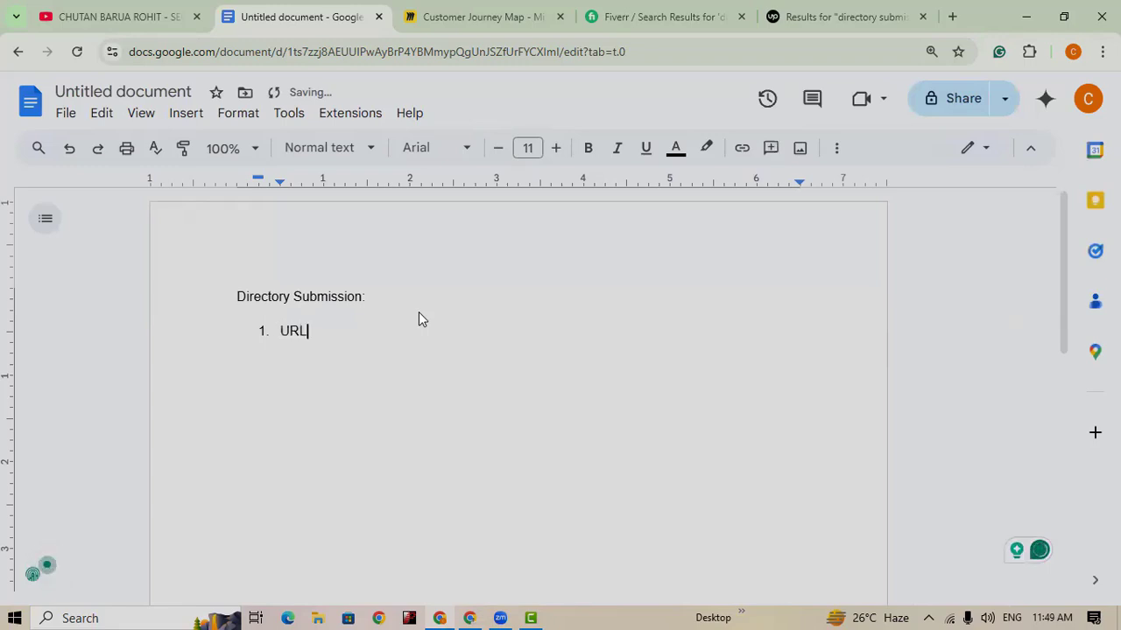
key(Return)
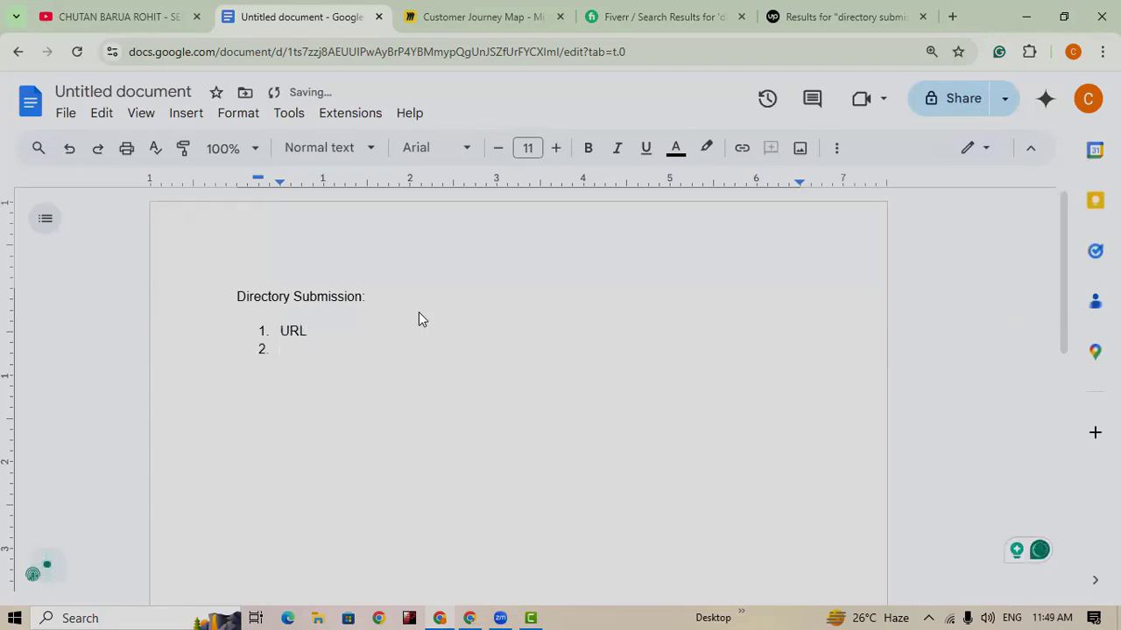
text(Title)
key(Return)
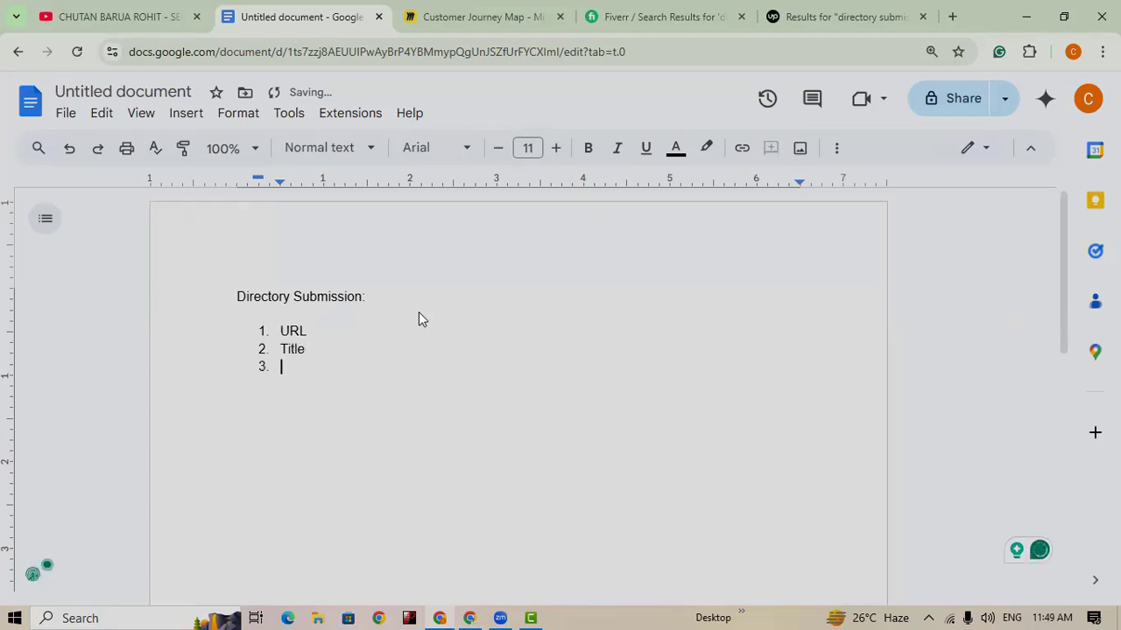
Step: Add Description, Contact Information and Keyword as numbered list items three to five
text(Descripti)
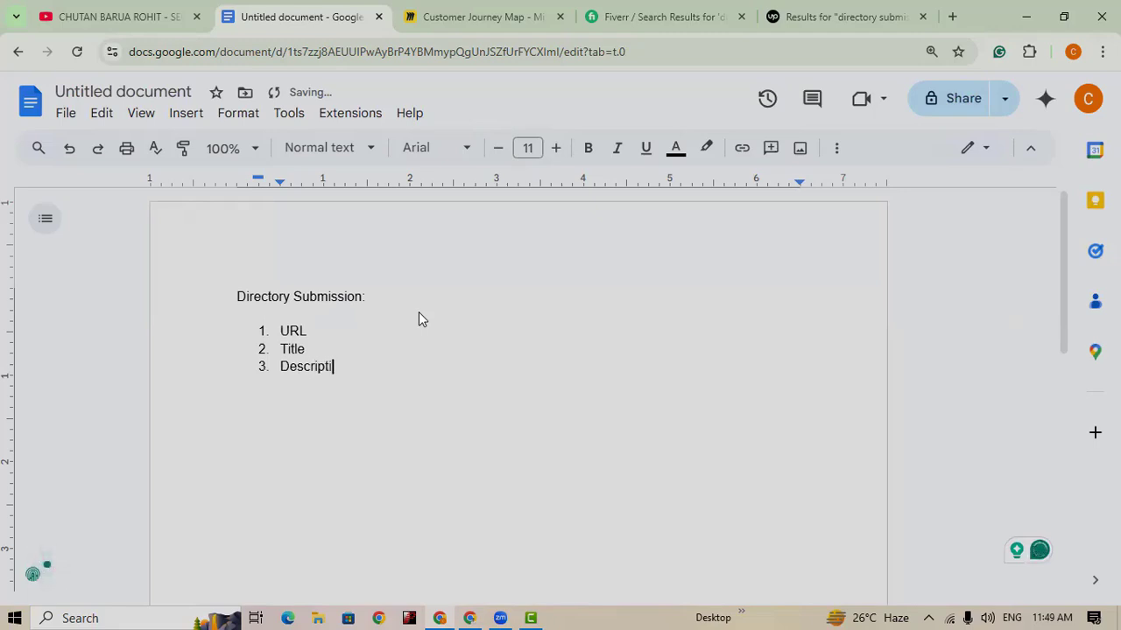
text(on)
key(Return)
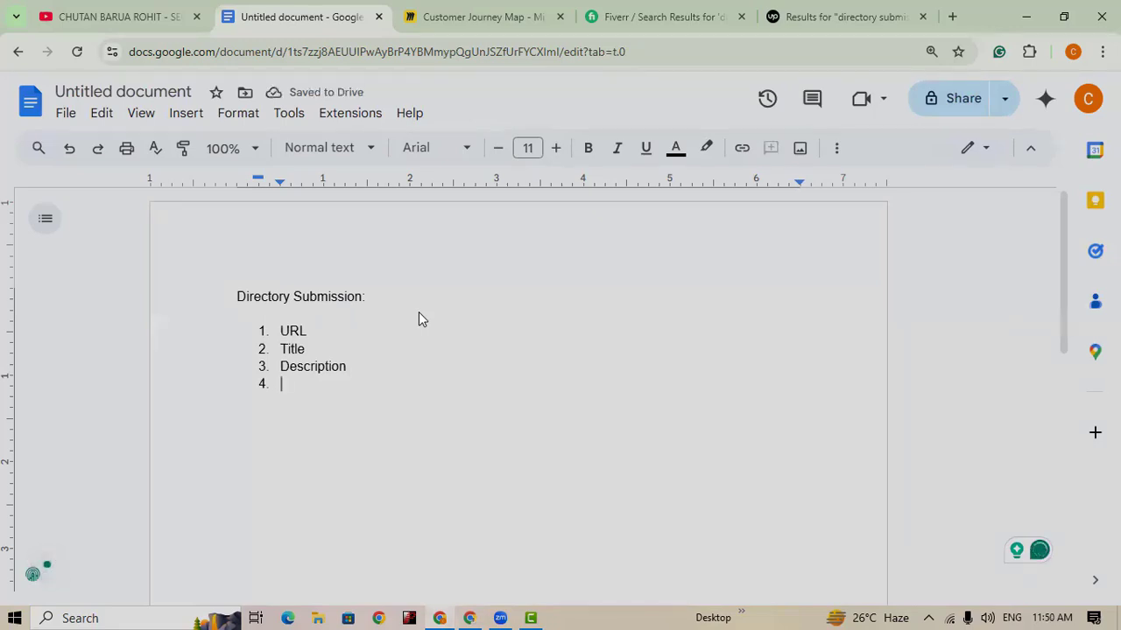
text(Coll)
key(BackSpace)
key(BackSpace)
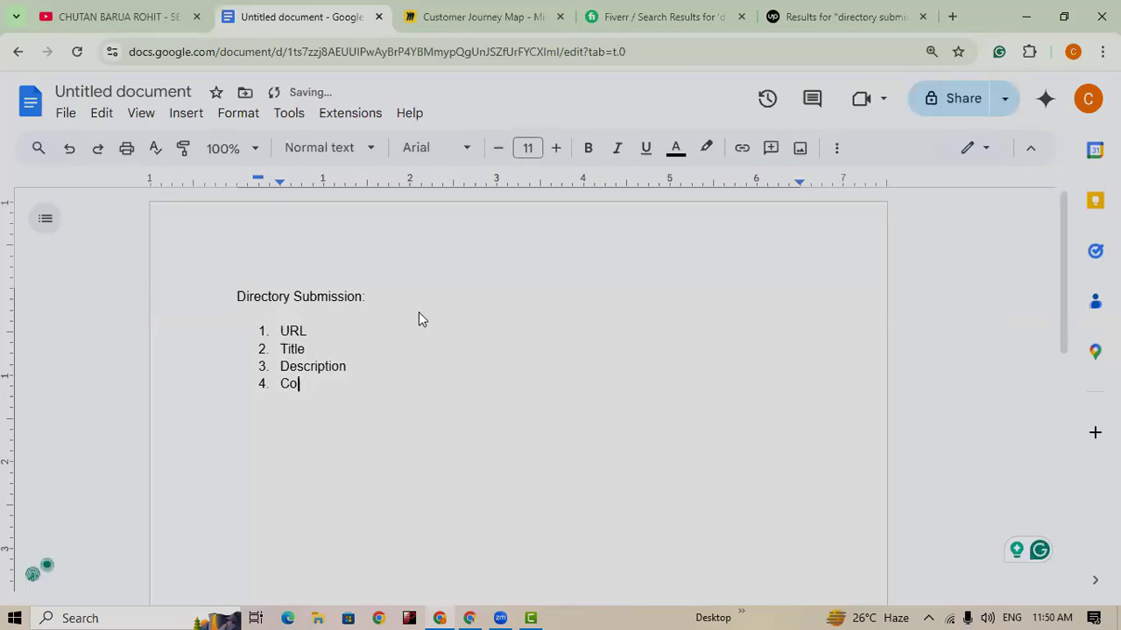
text(ntact )
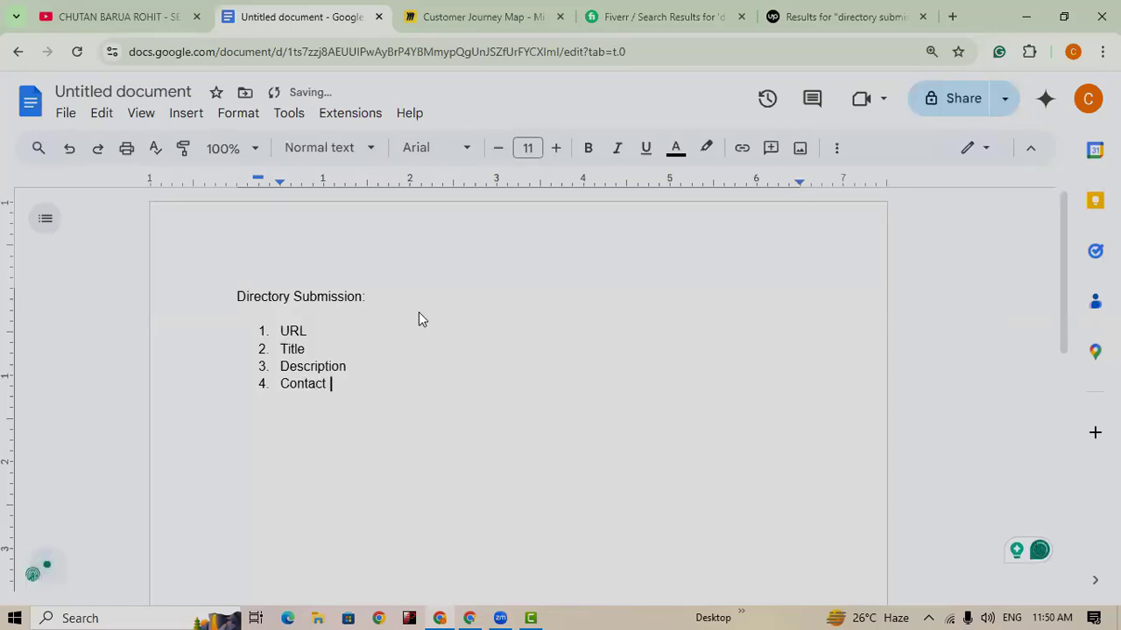
text(Informa)
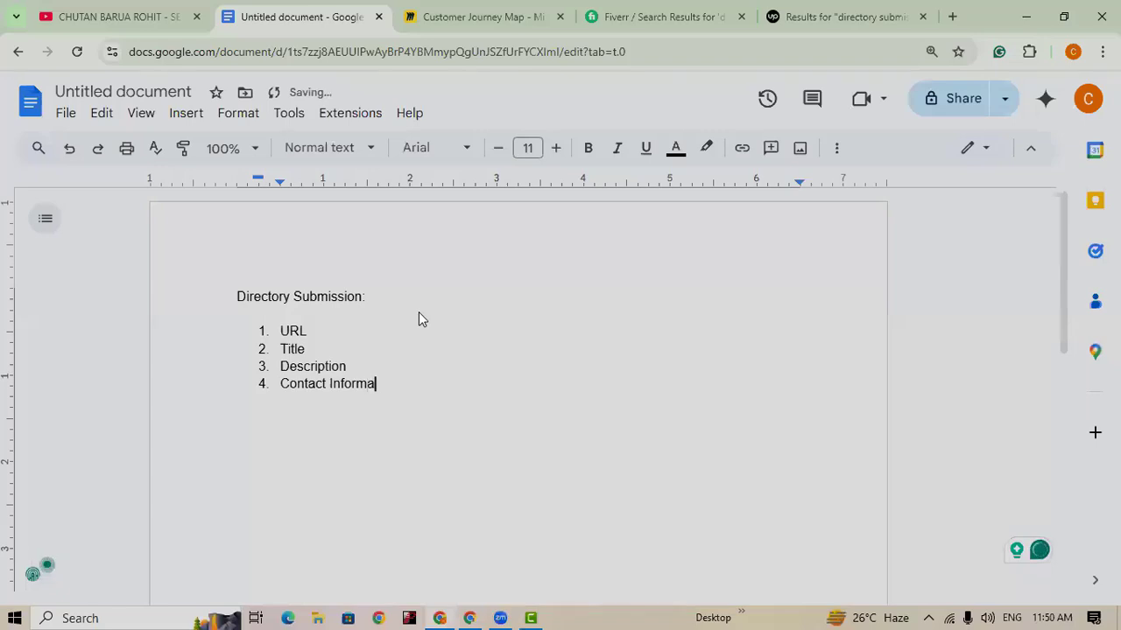
text(tion)
key(Return)
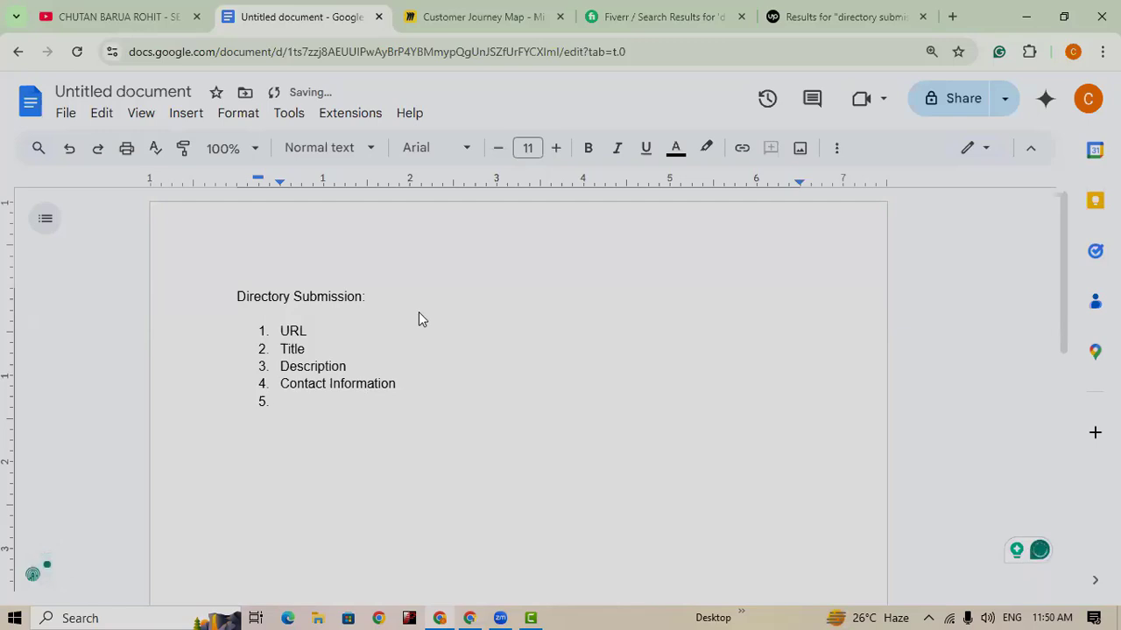
text(Keyword)
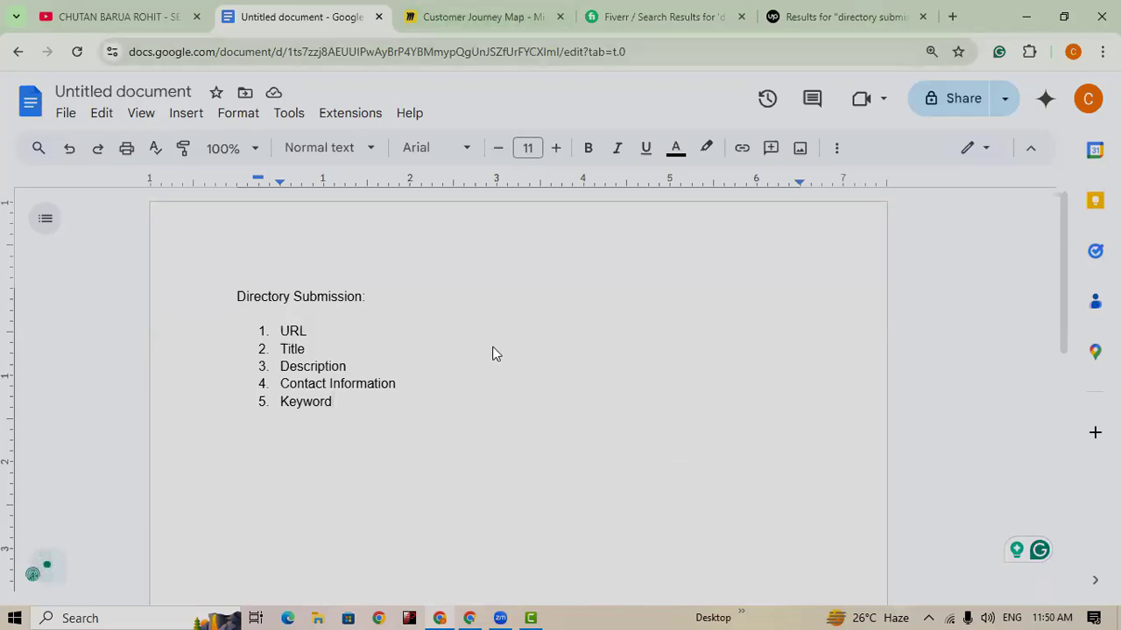
Step: In a new tab, go to Google Sheets through the apps grid and open Directory Submission
click(952, 18)
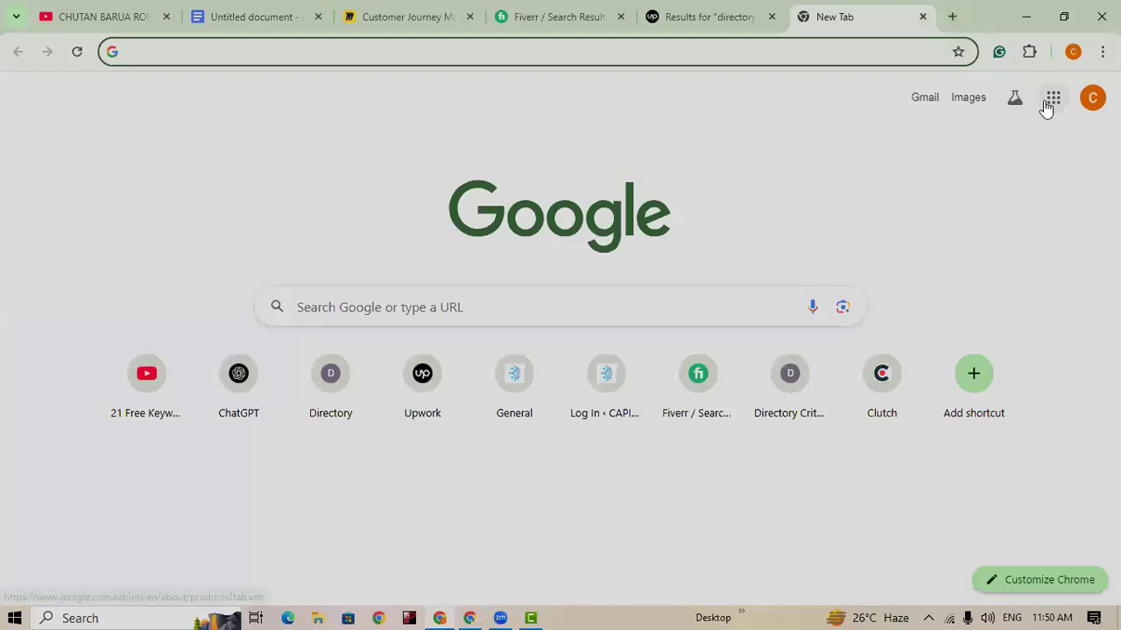
click(1052, 100)
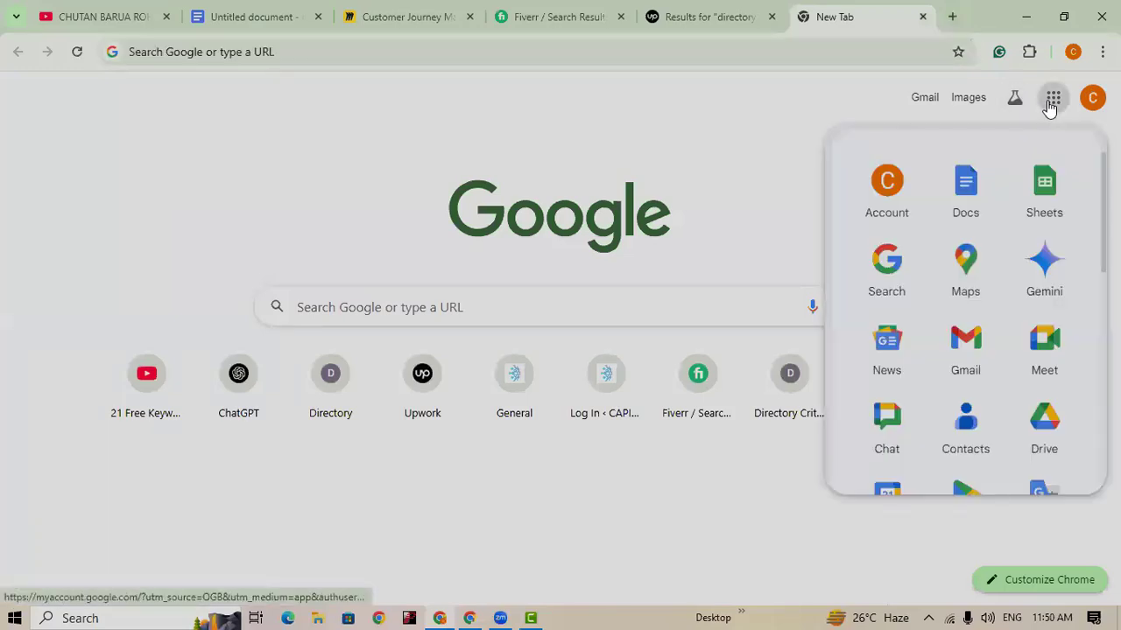
click(1024, 194)
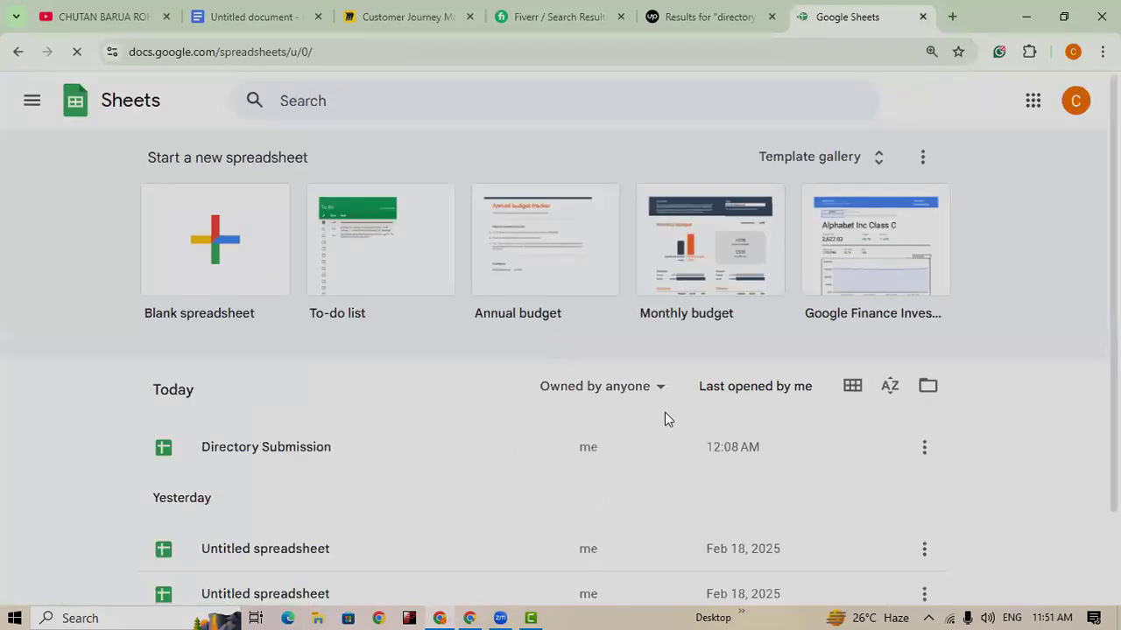
scroll(237, 358, down, 1)
click(242, 363)
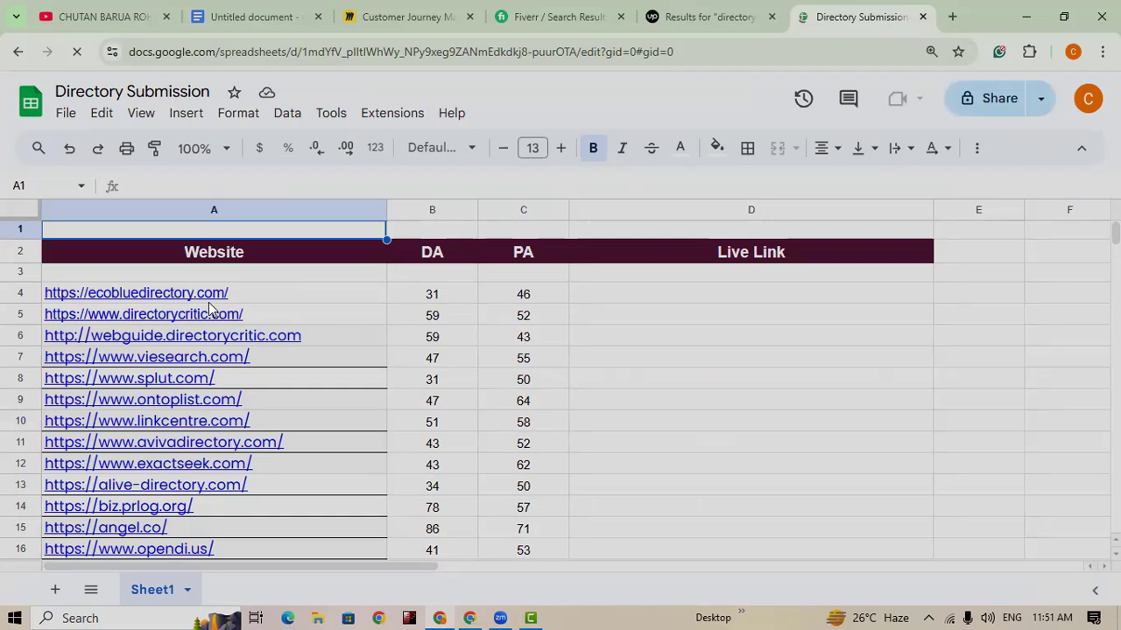
Step: Copy the ecobluedirectory.com link from row 4 using its preview card, then open a new tab
mouse_move(209, 302)
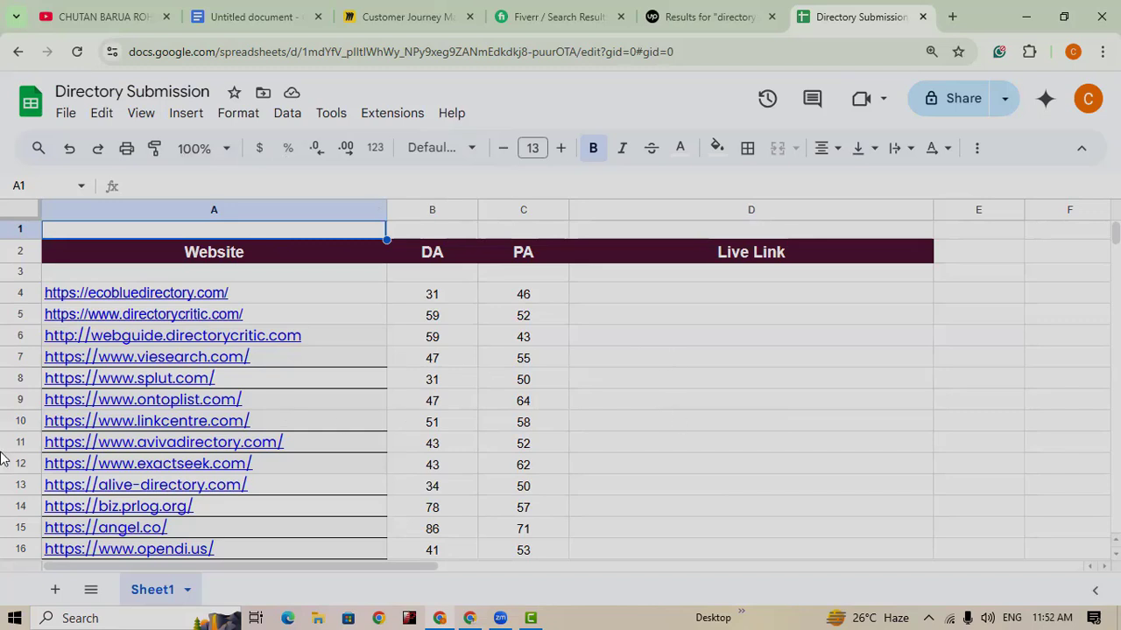
mouse_move(187, 299)
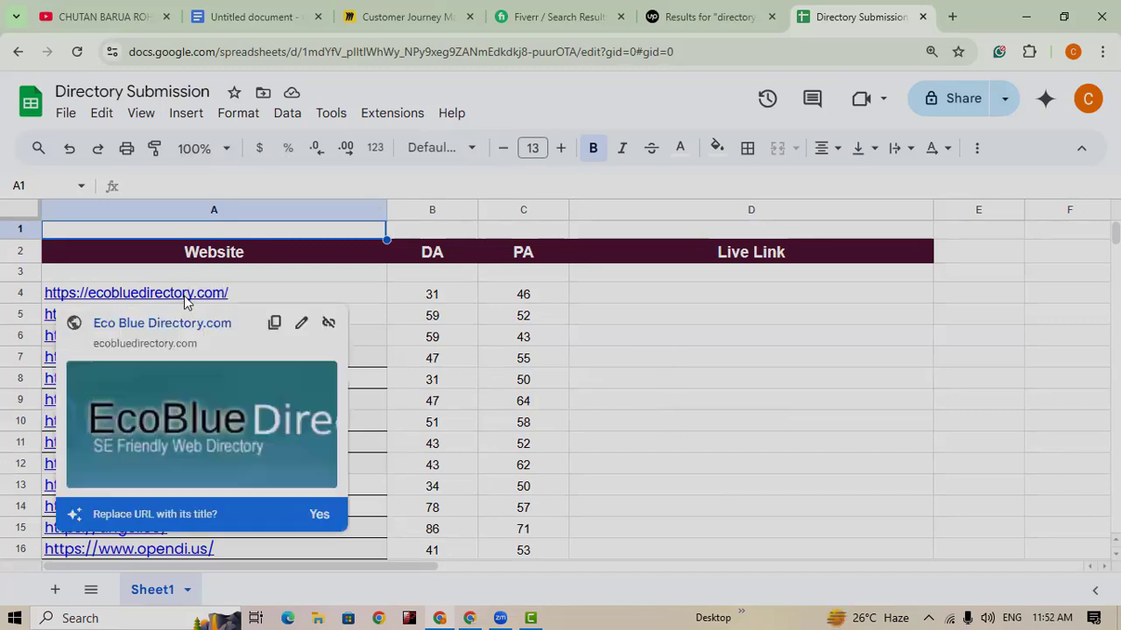
click(272, 325)
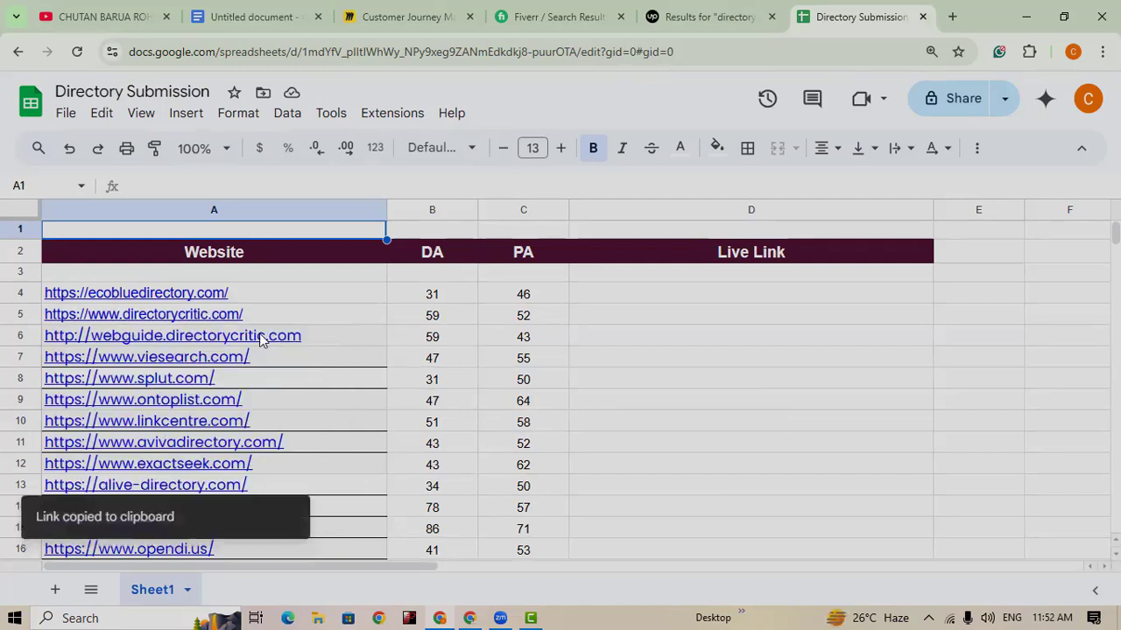
click(952, 17)
click(578, 52)
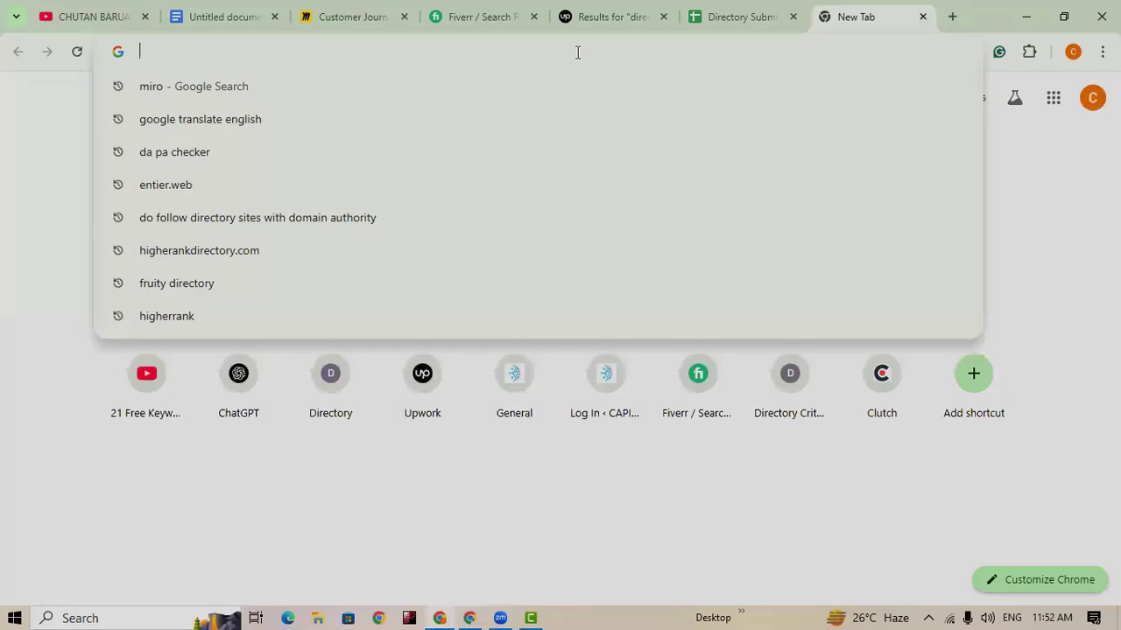
Step: Search Google for 'da pa checker' and open the websiteseochecker.com DA PA Checker result
text(pa)
key(BackSpace)
key(BackSpace)
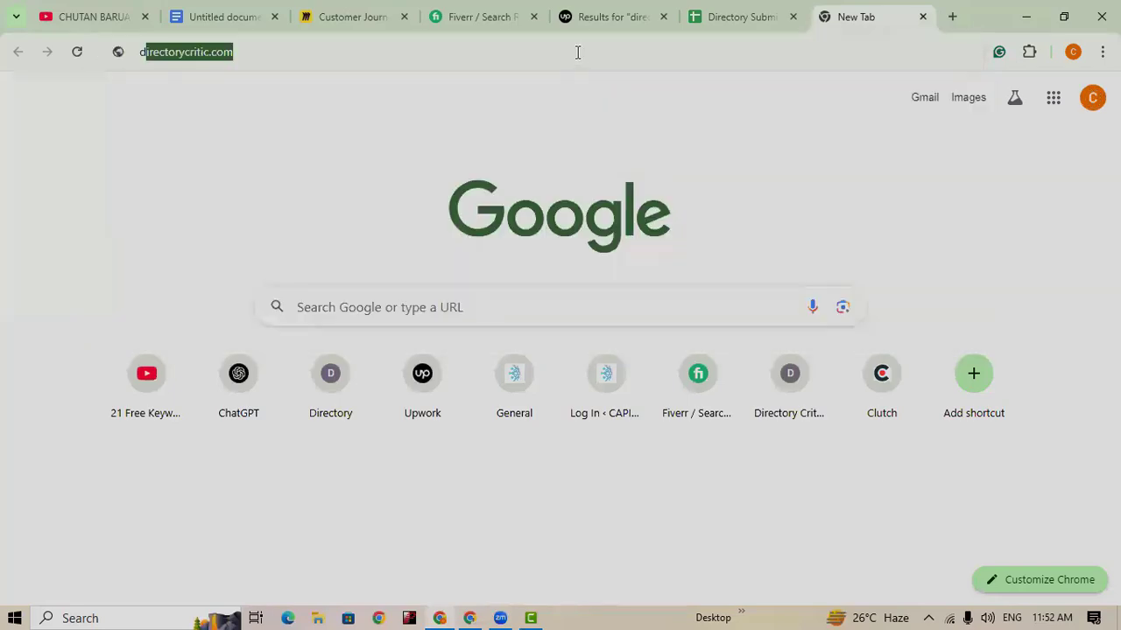
text(da pa)
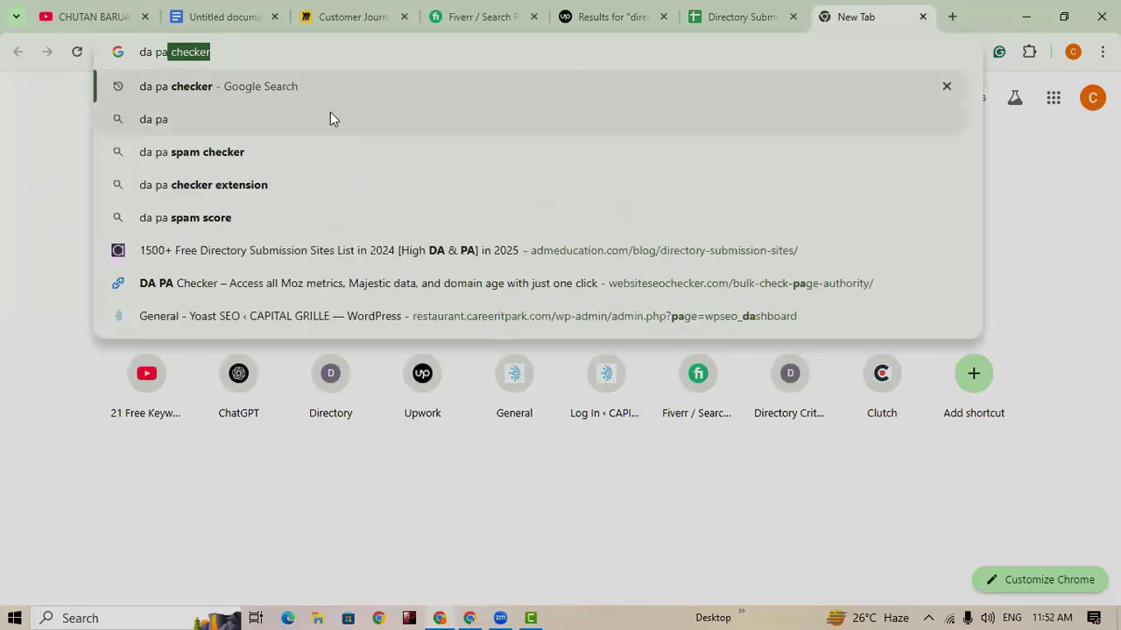
click(310, 84)
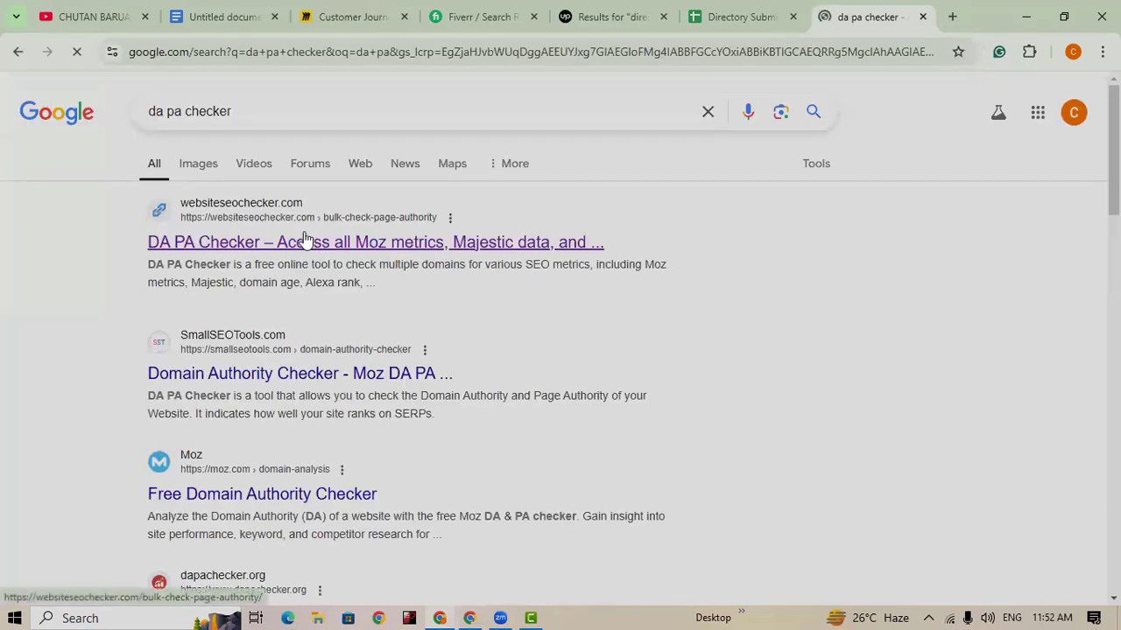
click(381, 245)
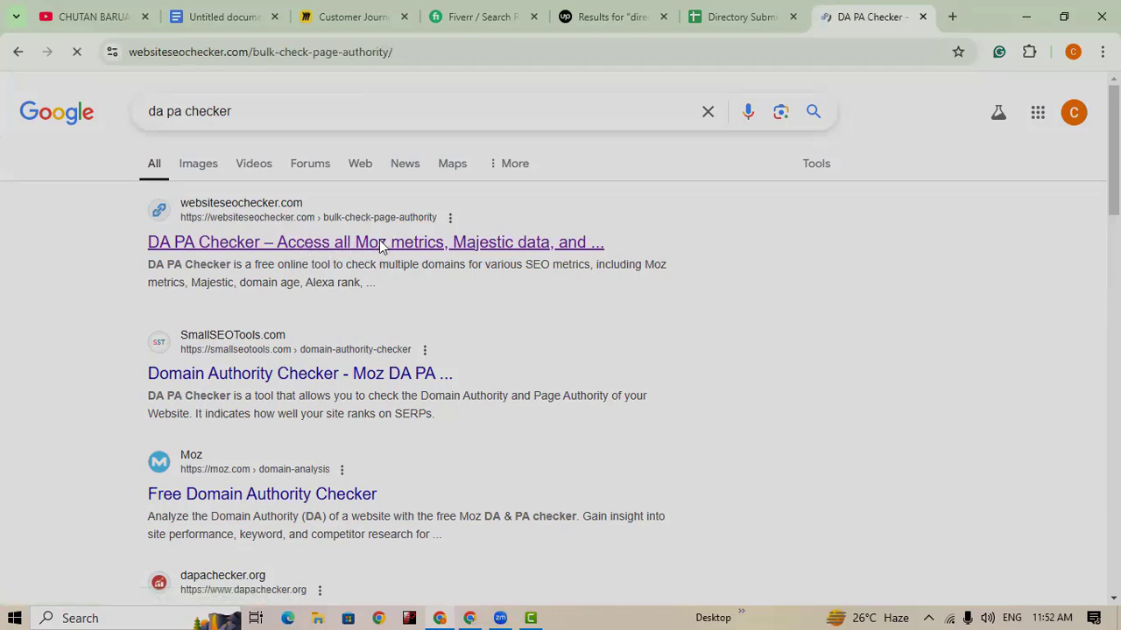
click(508, 150)
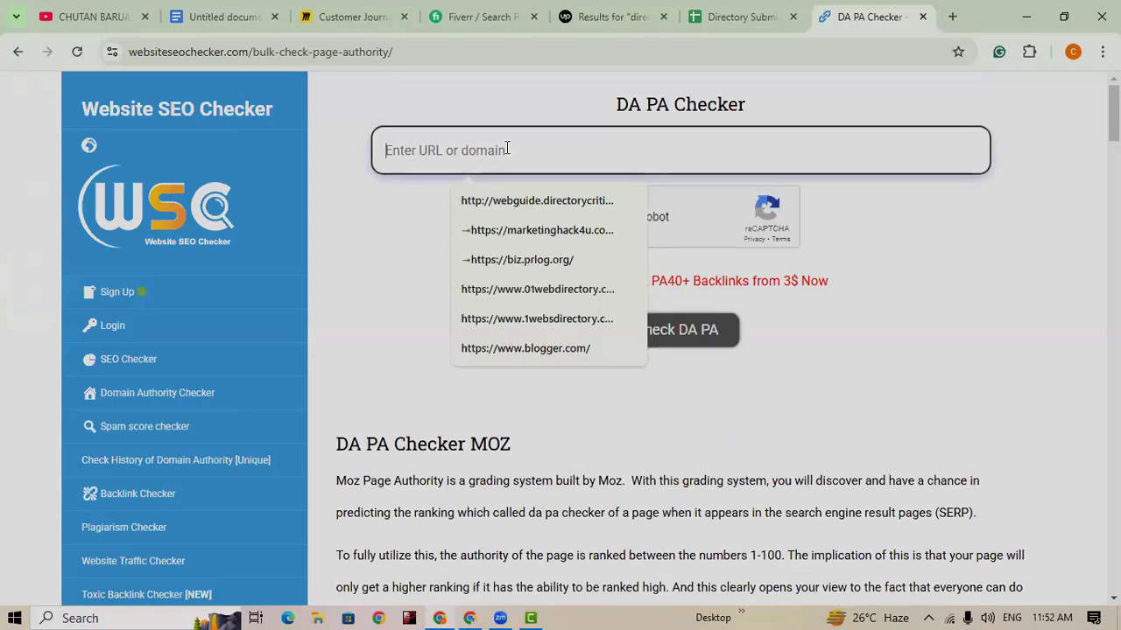
key(ctrl+v)
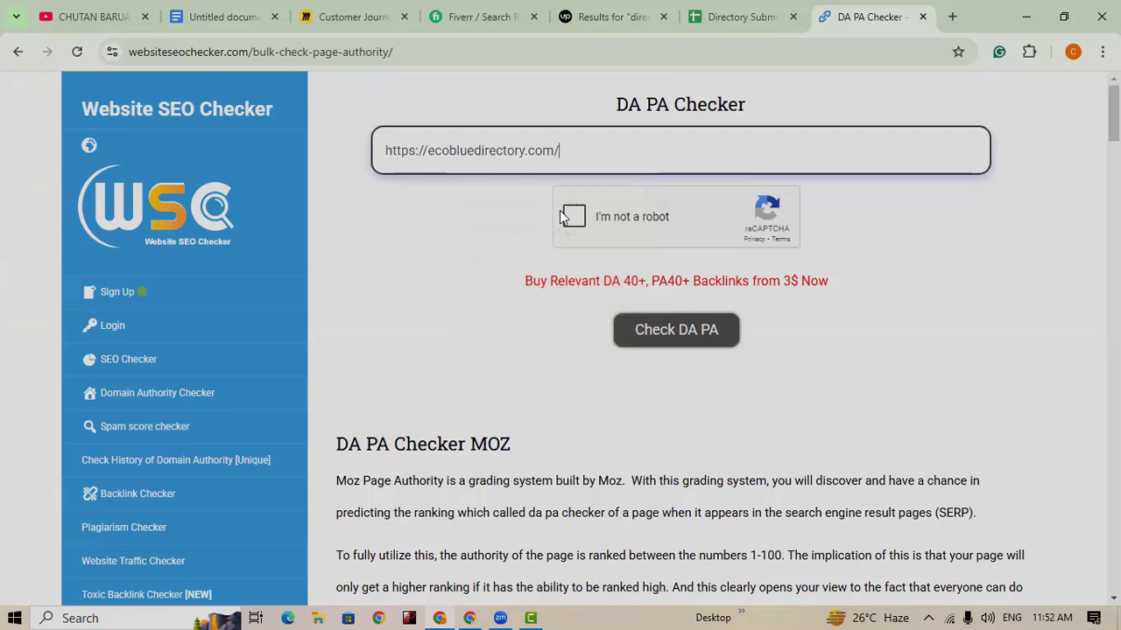
click(568, 224)
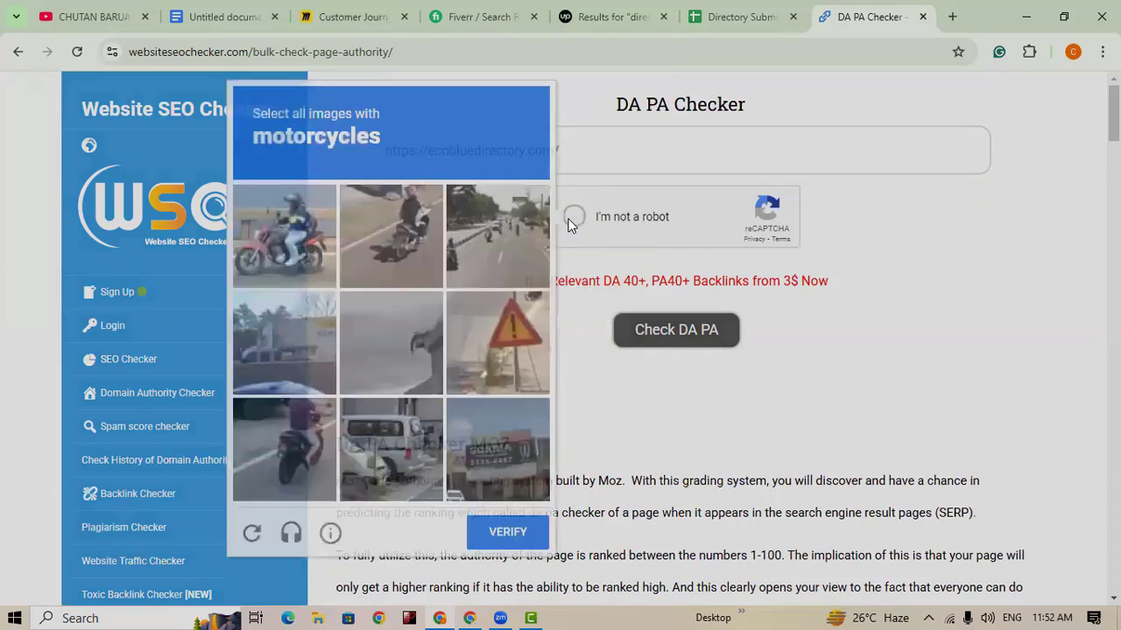
click(262, 247)
click(377, 225)
click(454, 227)
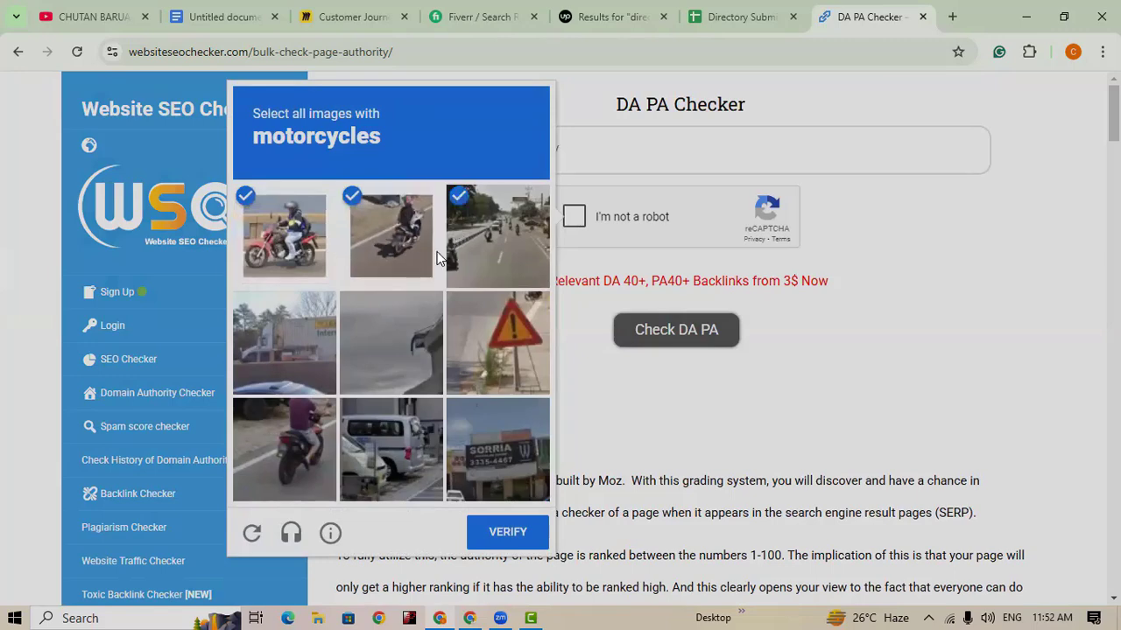
click(276, 415)
click(504, 532)
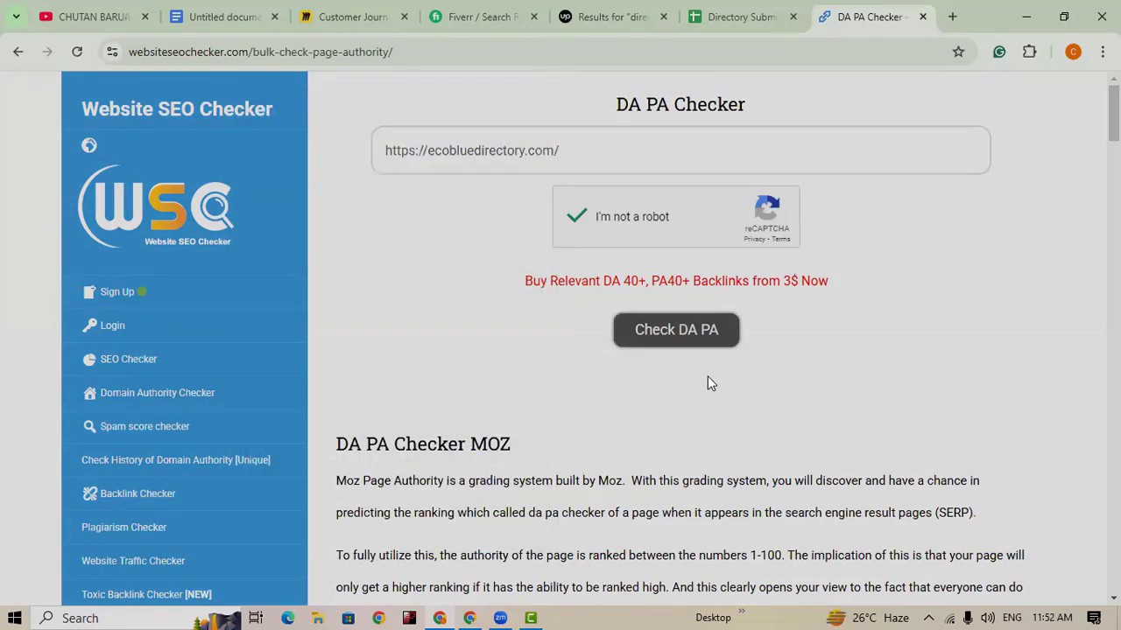
Step: Run Check DA PA and review ecobluedirectory.com: DA 31, PA 46, 239K backlinks, 11% spam
click(665, 340)
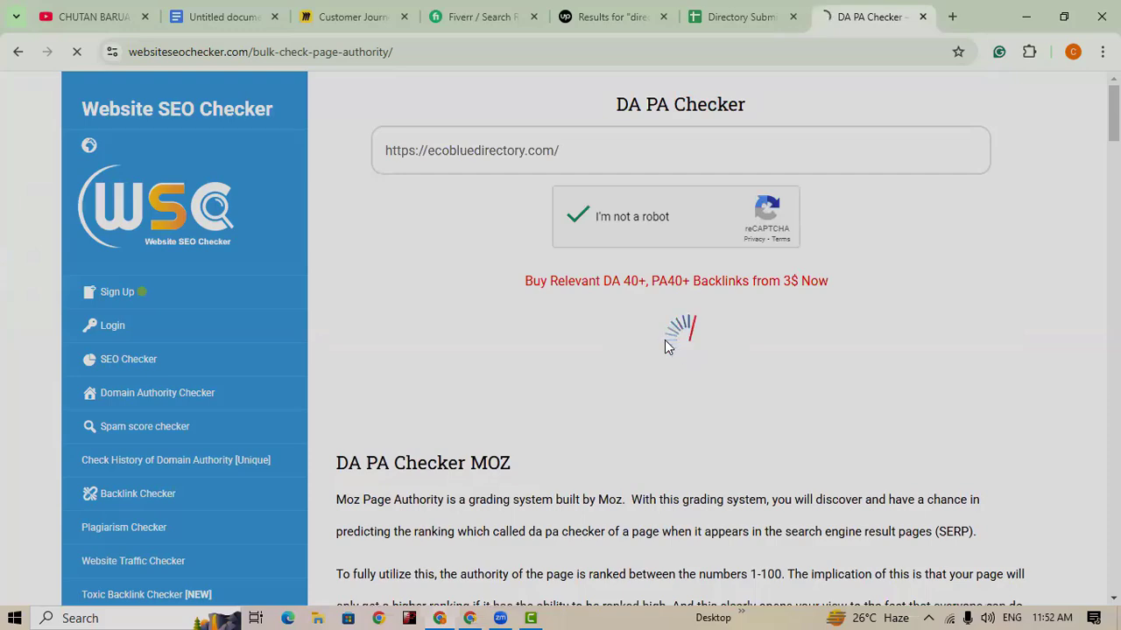
scroll(575, 397, down, 2)
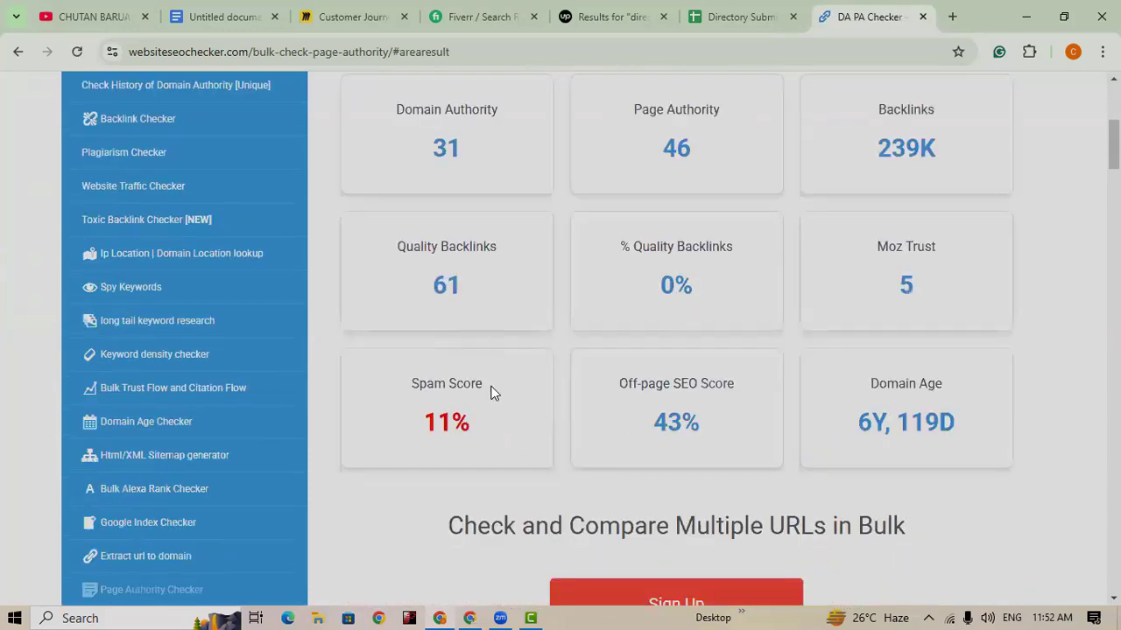
scroll(493, 393, up, 2)
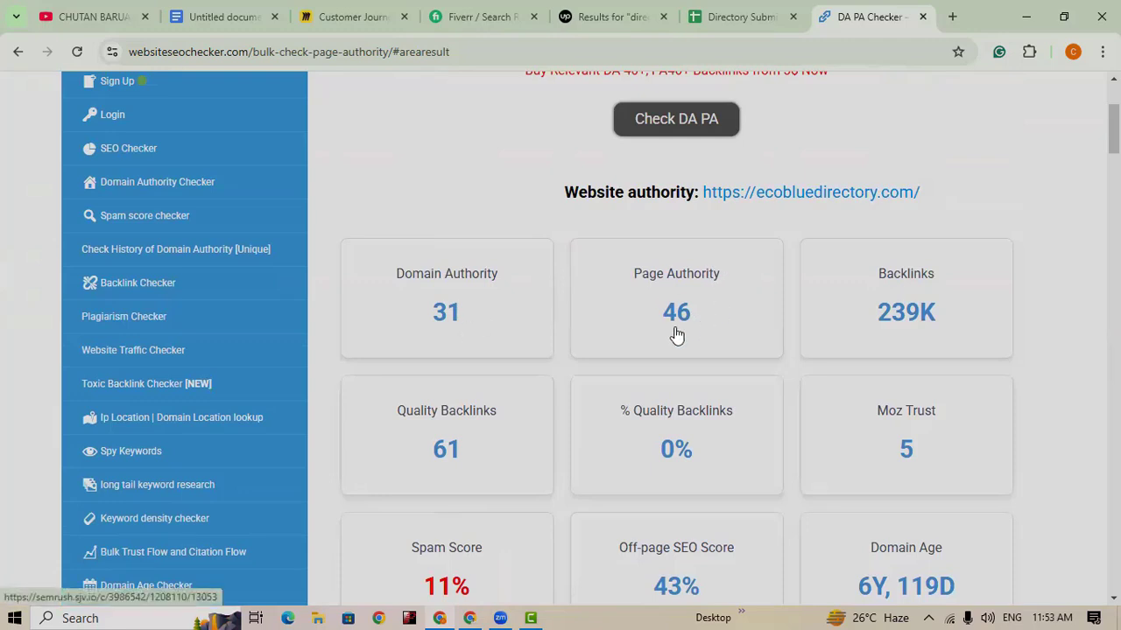
scroll(676, 336, down, 2)
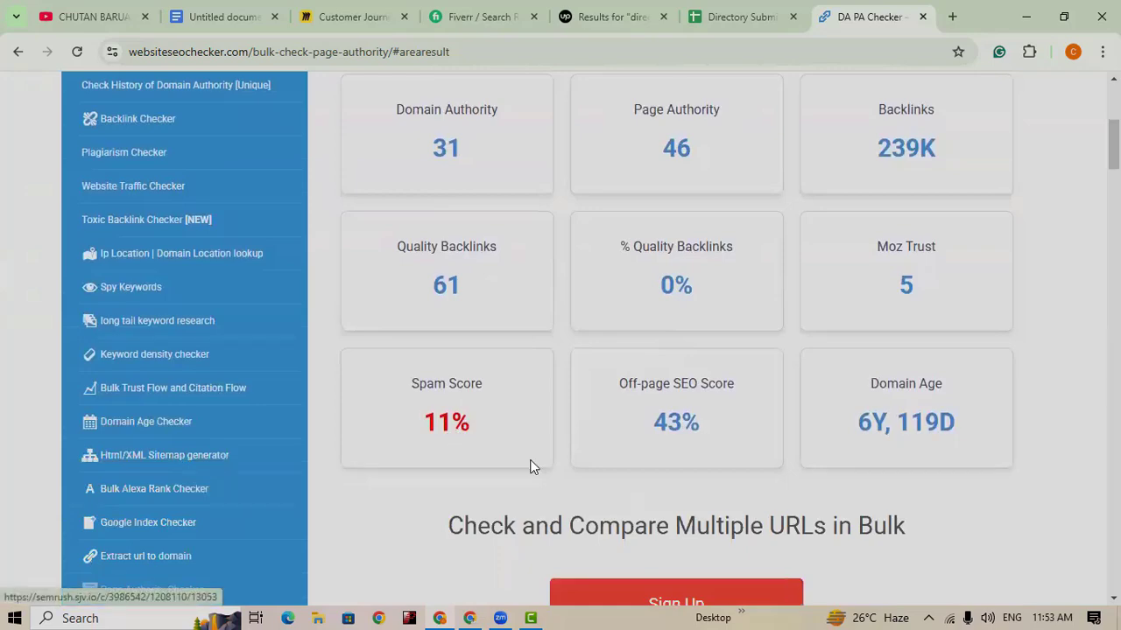
scroll(595, 483, up, 2)
scroll(597, 482, up, 1)
scroll(605, 478, down, 3)
scroll(611, 473, up, 3)
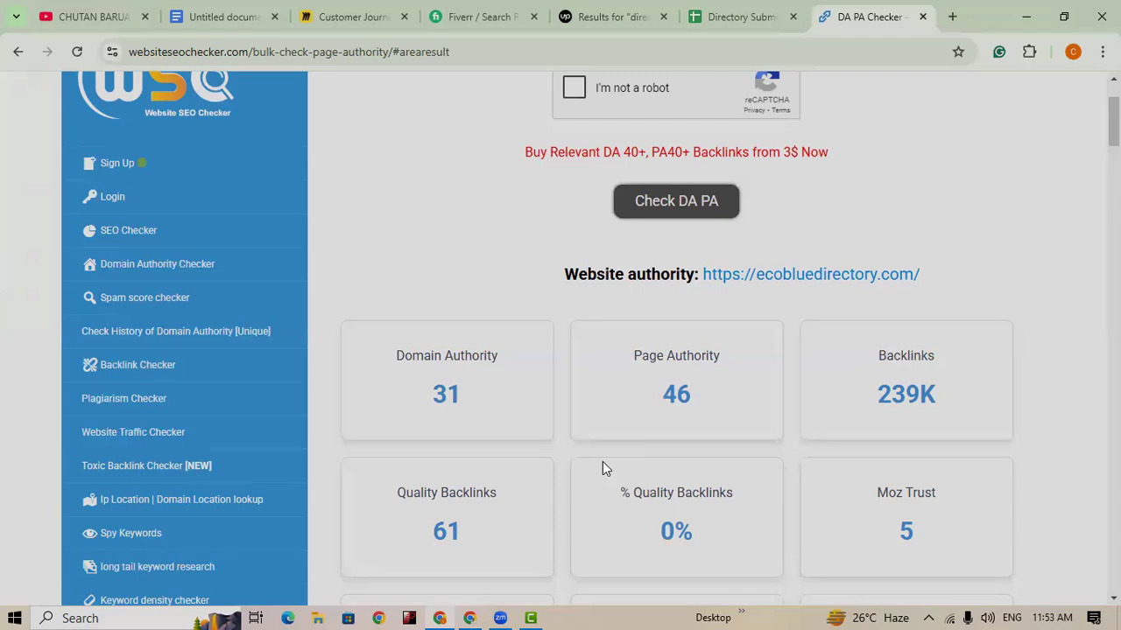
scroll(696, 466, down, 2)
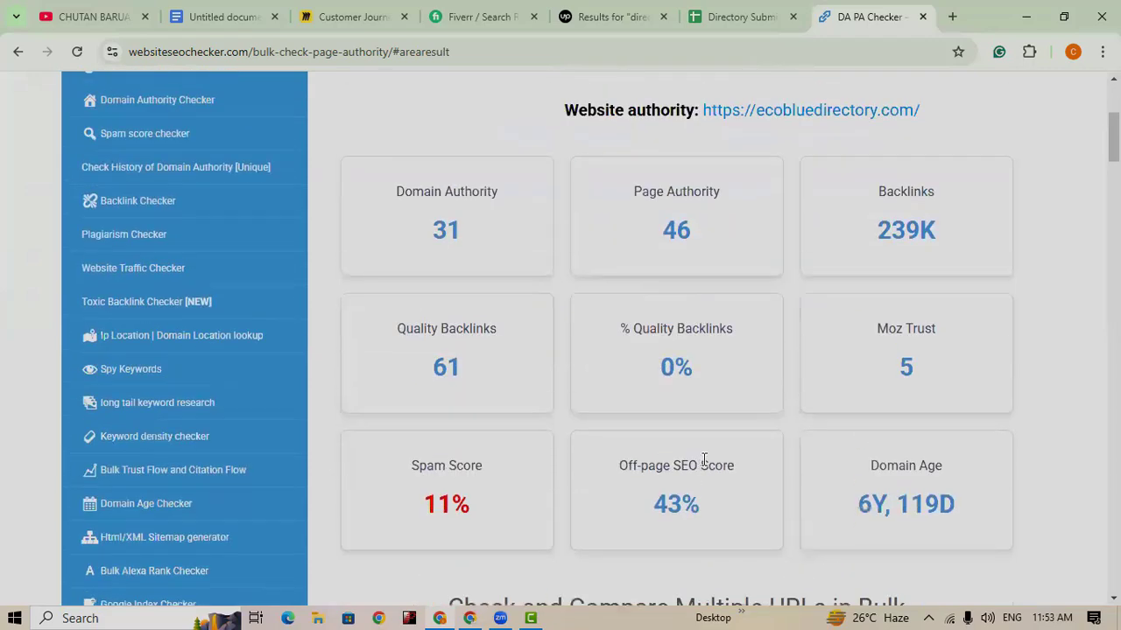
scroll(679, 474, up, 2)
scroll(669, 480, down, 2)
scroll(633, 408, up, 1)
scroll(637, 411, up, 1)
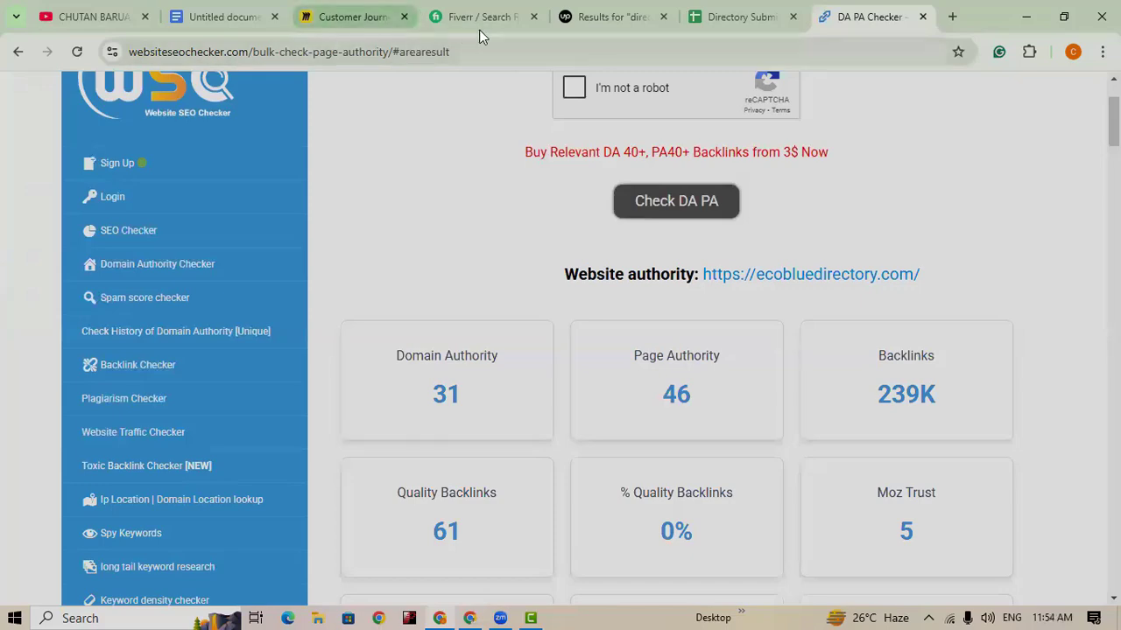
Step: Copy the directorycritic.com link from the sheet and paste it over the checker's URL field
click(732, 17)
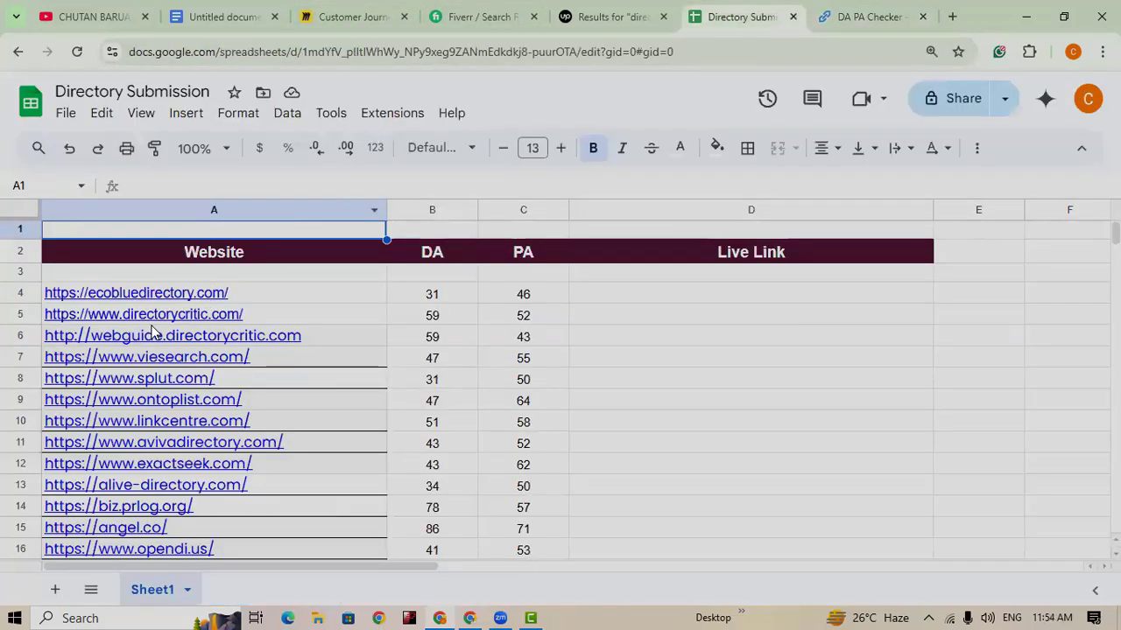
click(274, 343)
click(854, 17)
scroll(681, 201, up, 2)
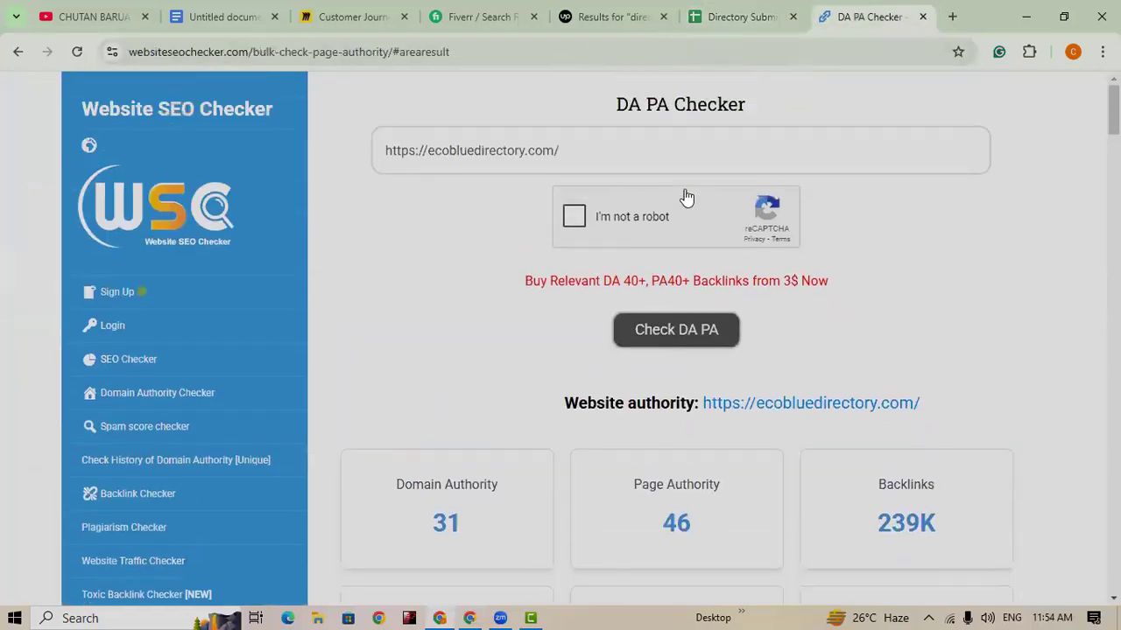
click(594, 158)
key(ctrl+a)
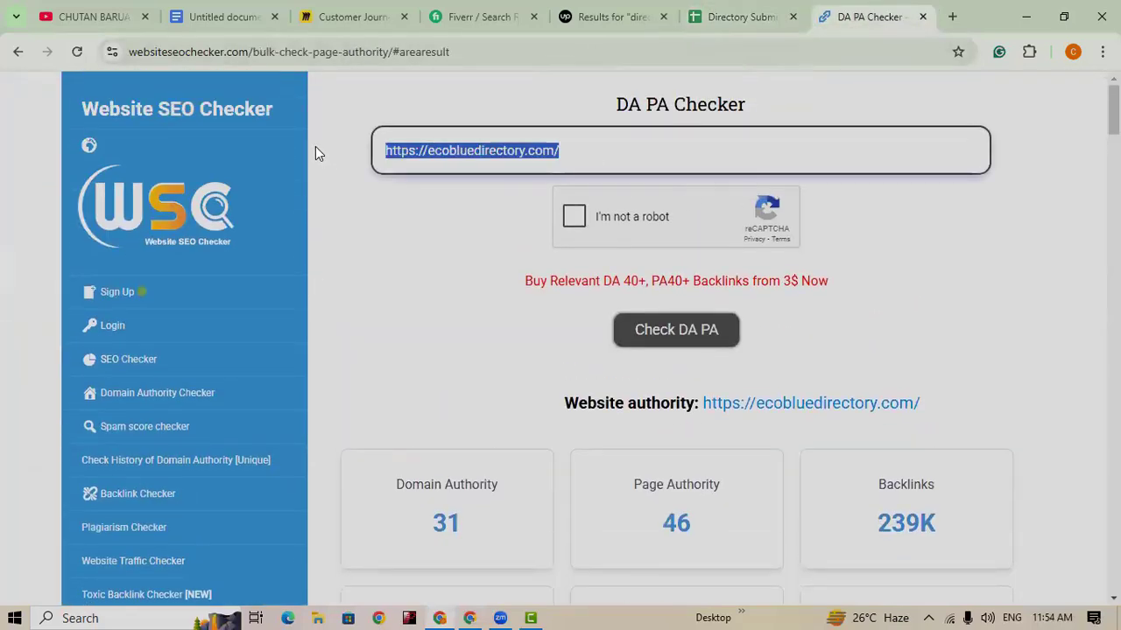
key(ctrl+v)
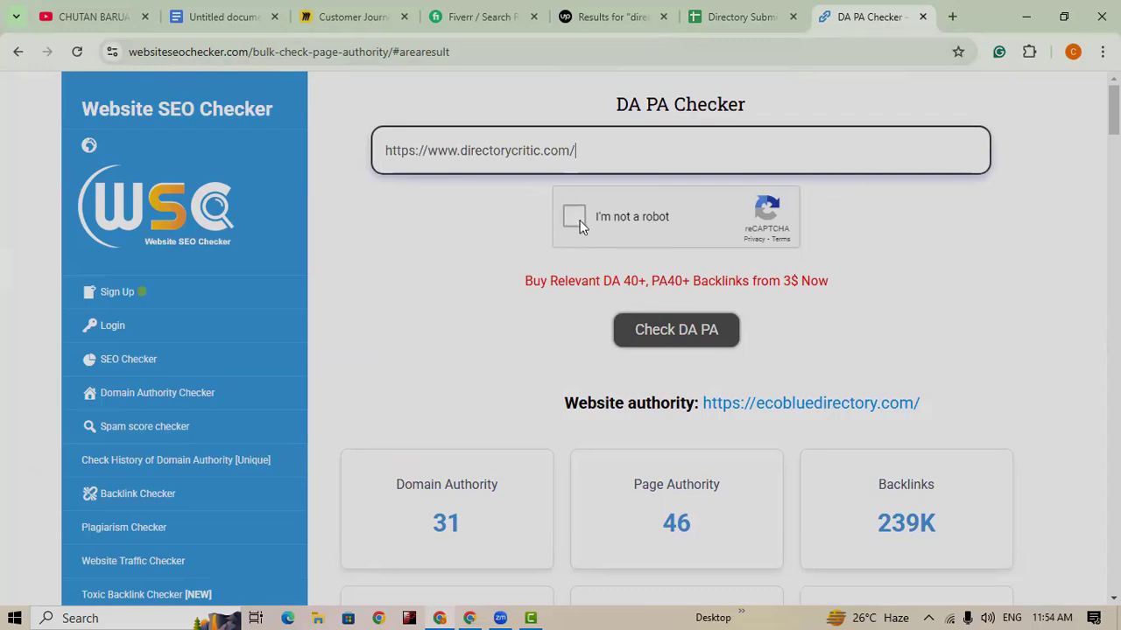
Step: Pass the reCAPTCHA, run Check DA PA, and review directorycritic.com: DA 59, PA 52, 1% spam
click(576, 218)
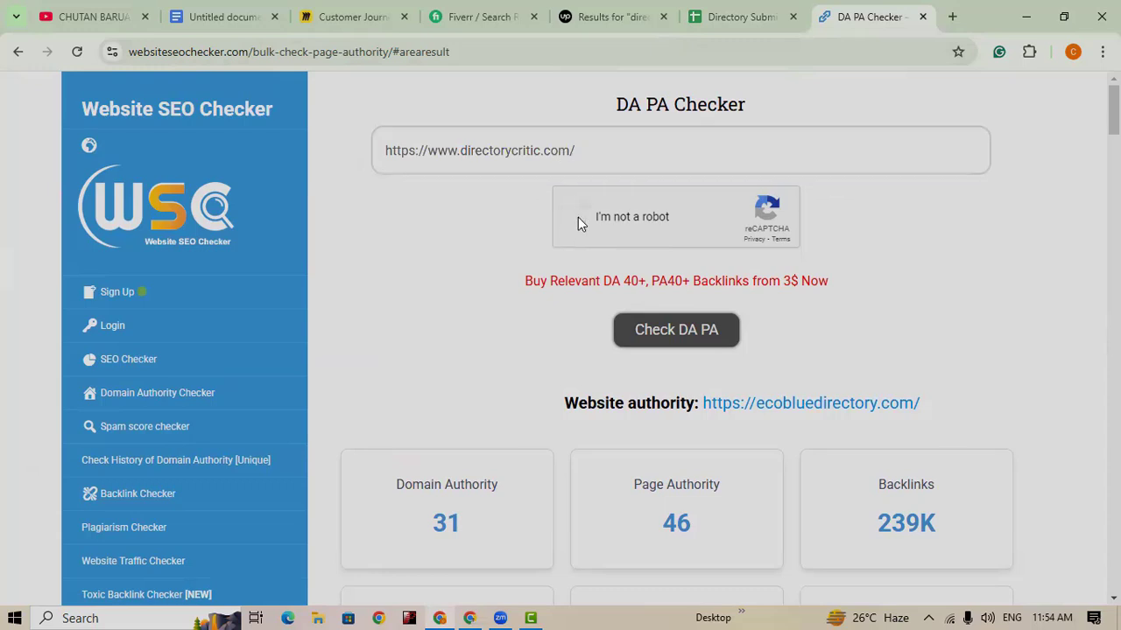
click(683, 328)
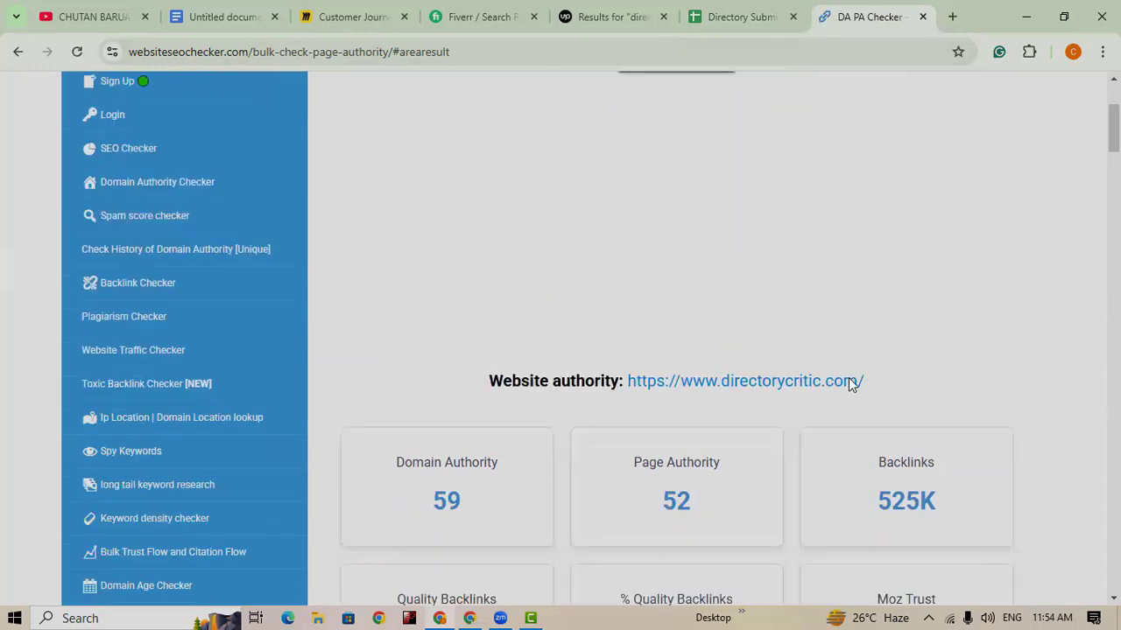
scroll(848, 377, down, 5)
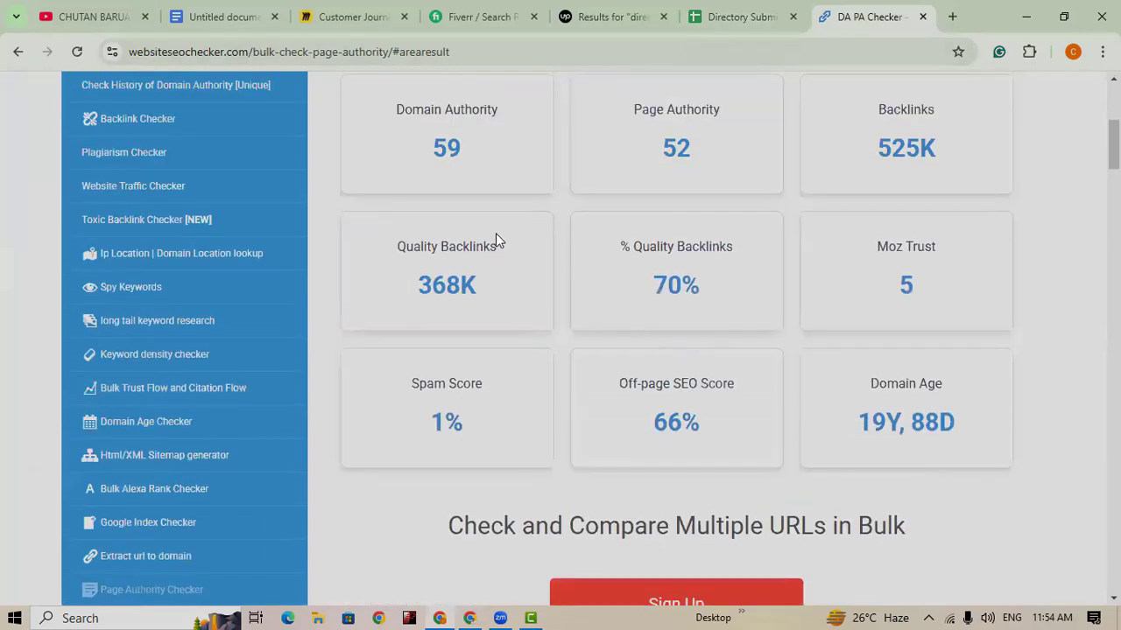
scroll(460, 171, up, 1)
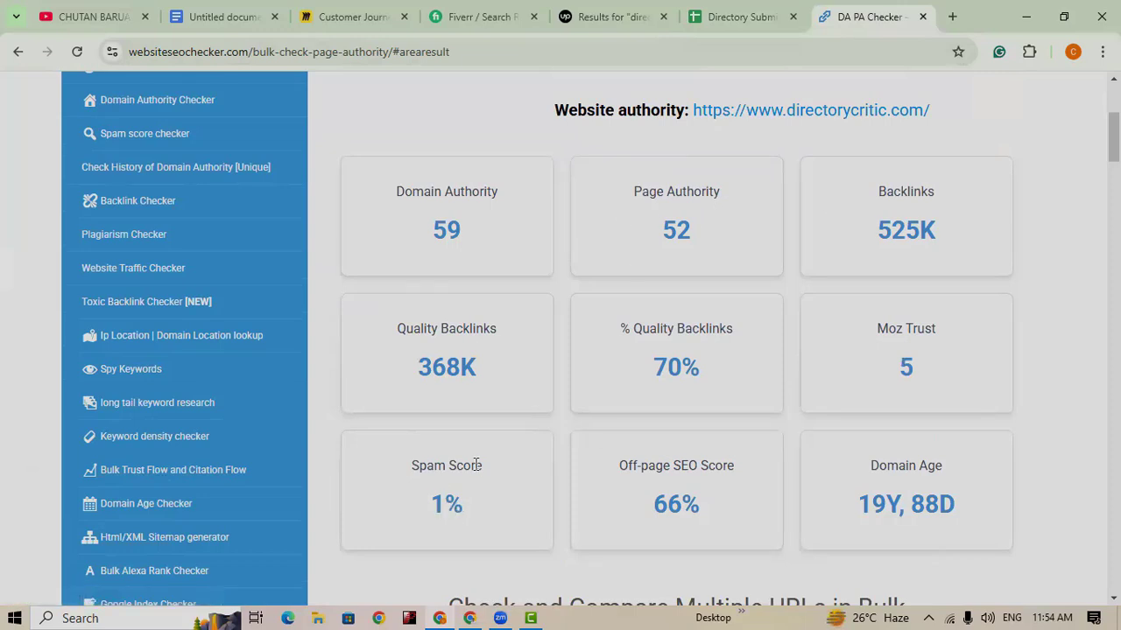
scroll(748, 534, up, 3)
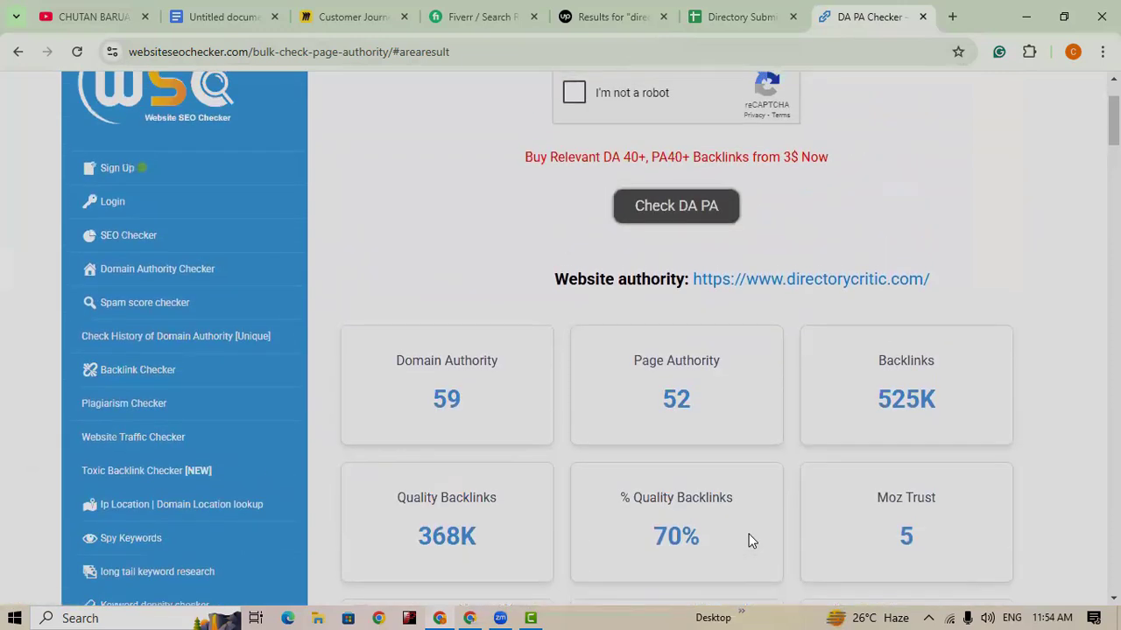
scroll(749, 534, down, 2)
scroll(749, 534, up, 2)
scroll(748, 534, down, 3)
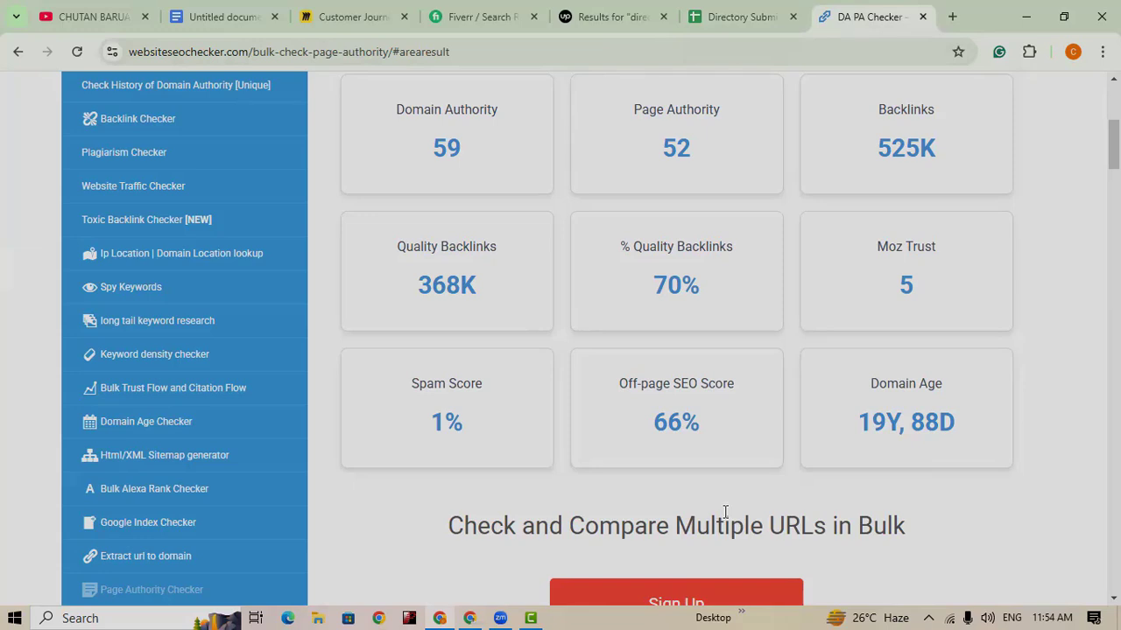
drag(391, 386, 522, 382)
click(520, 383)
scroll(688, 452, up, 2)
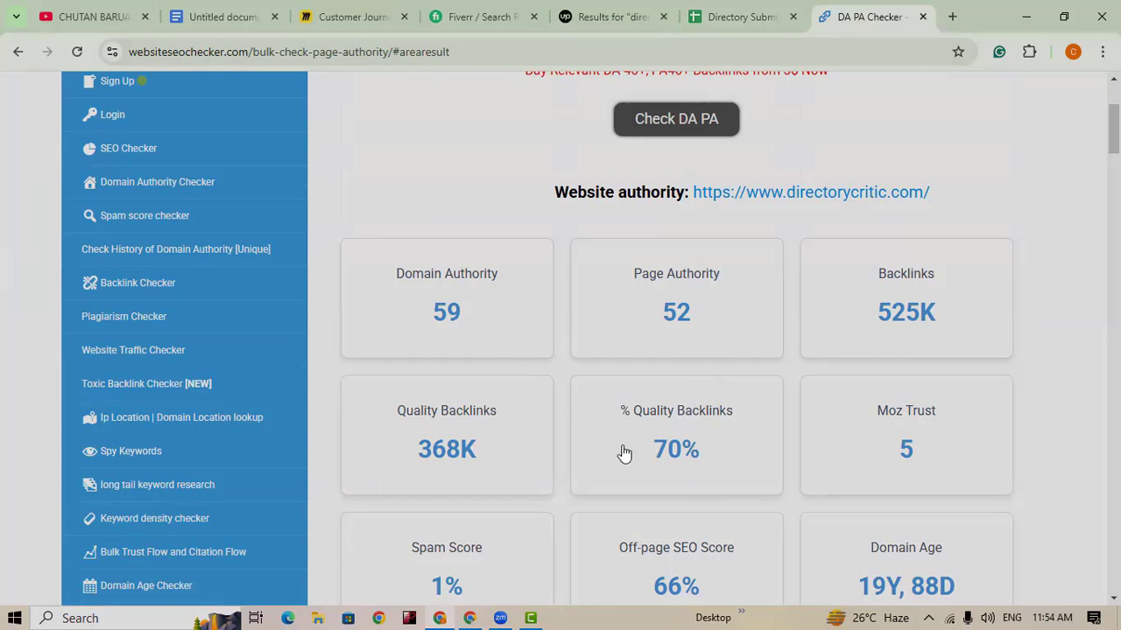
scroll(622, 457, up, 3)
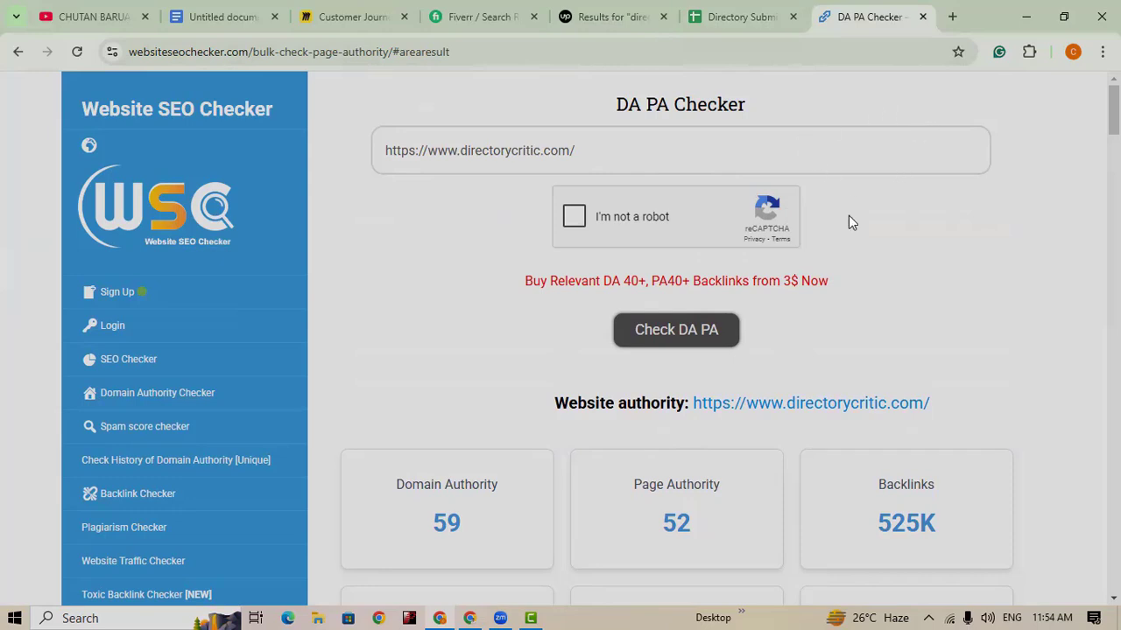
Step: Load directorycritic.com in a new tab by pasting its copied address
click(951, 16)
click(717, 53)
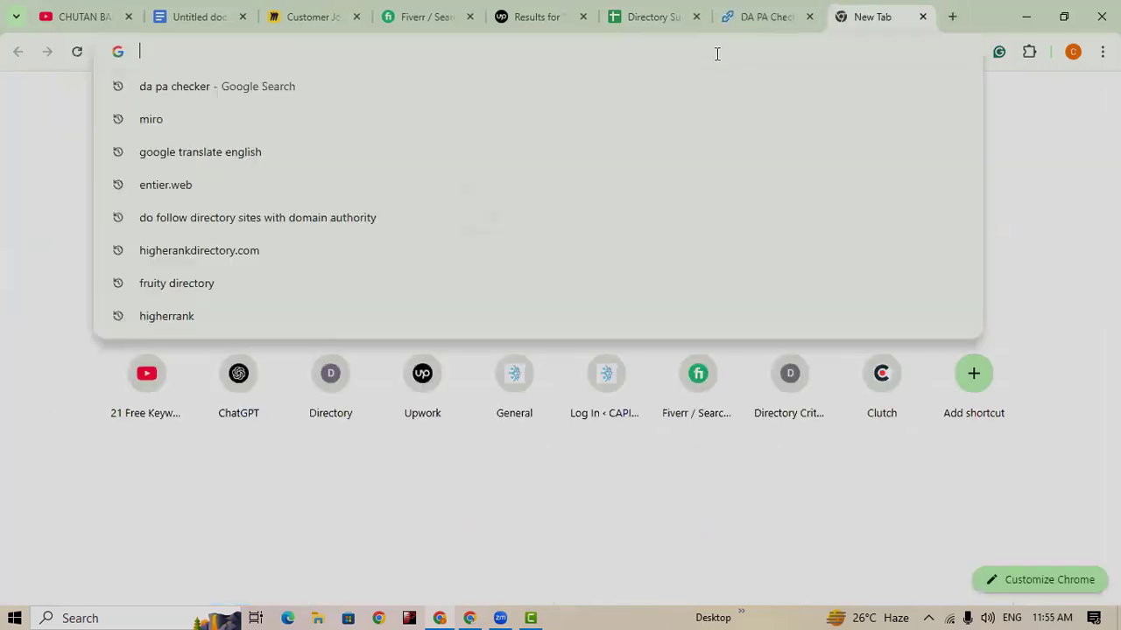
key(ctrl+v)
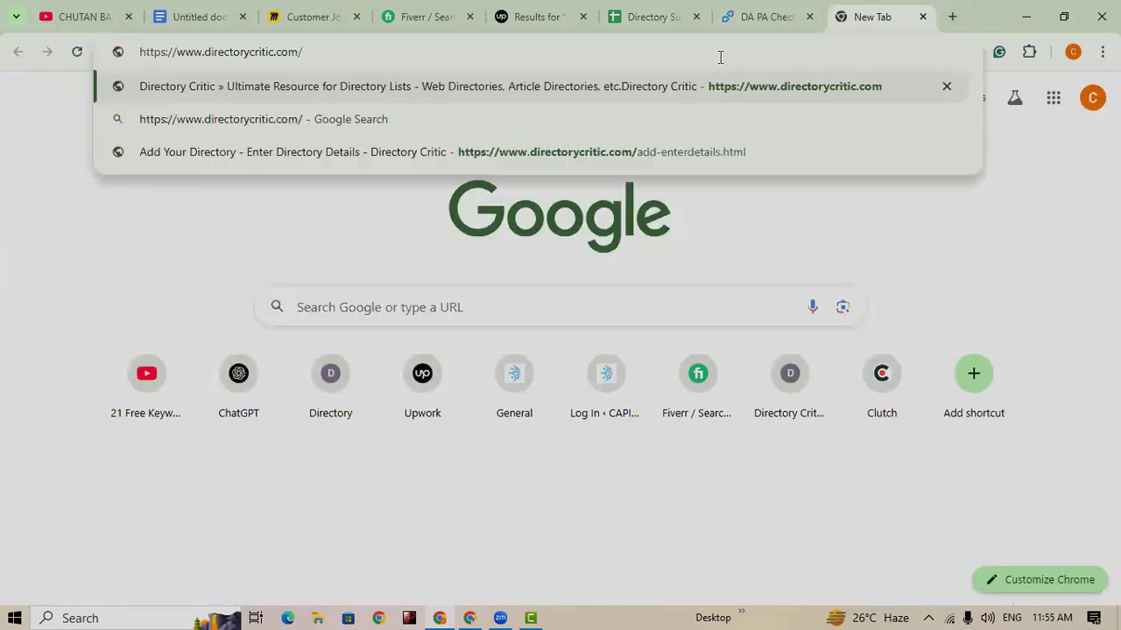
key(Return)
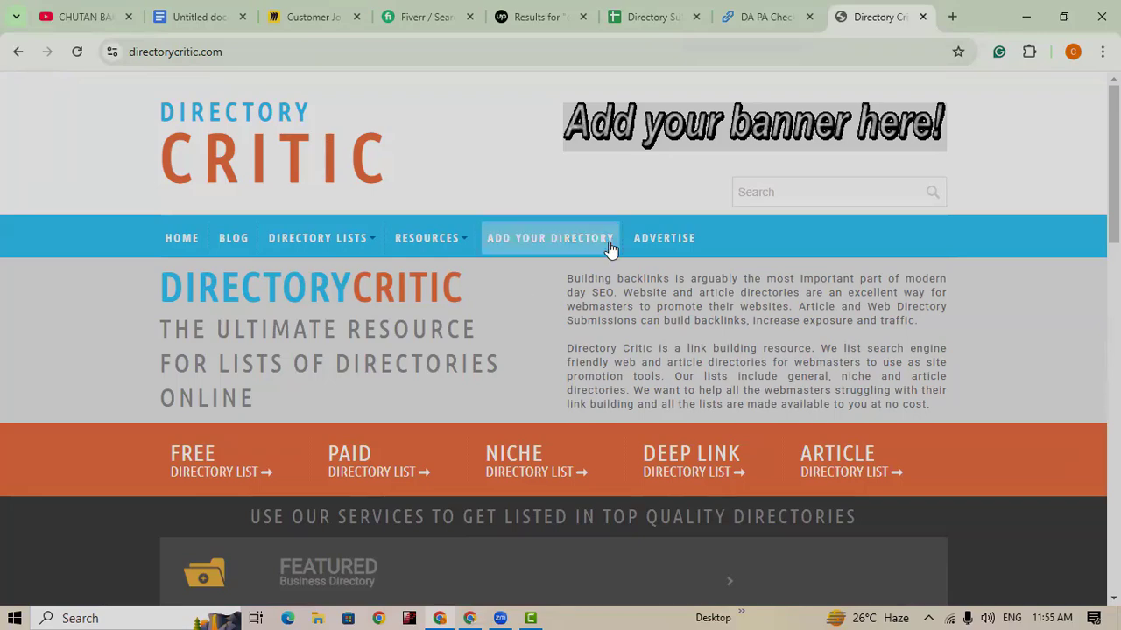
Step: Open the Add Your Directory page and look over its form with Free Listing selected
mouse_move(366, 247)
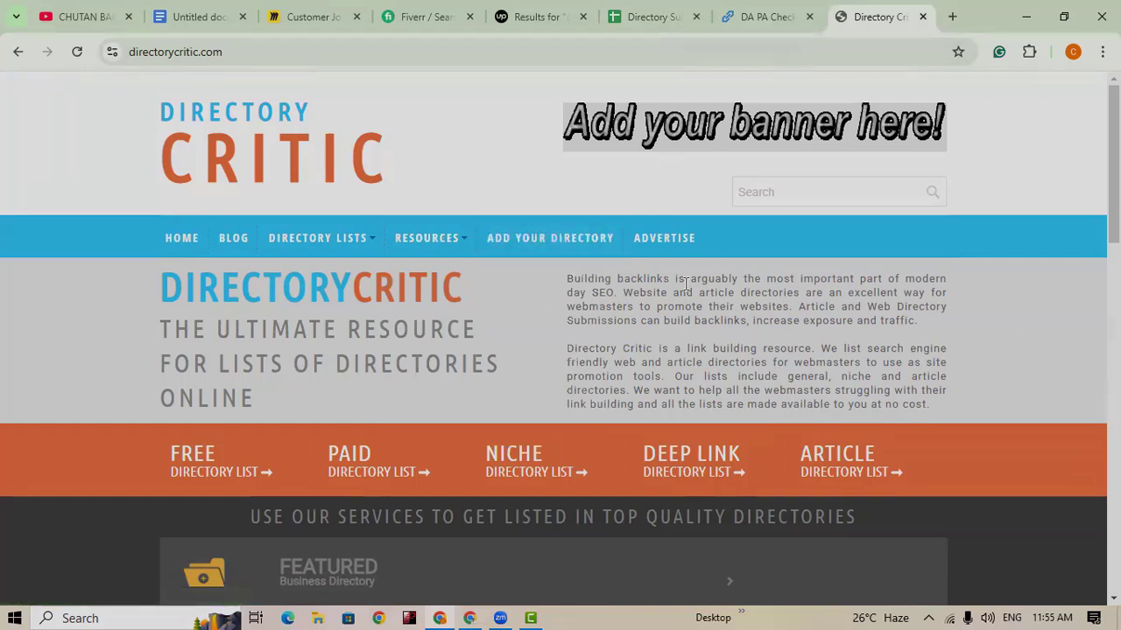
click(555, 245)
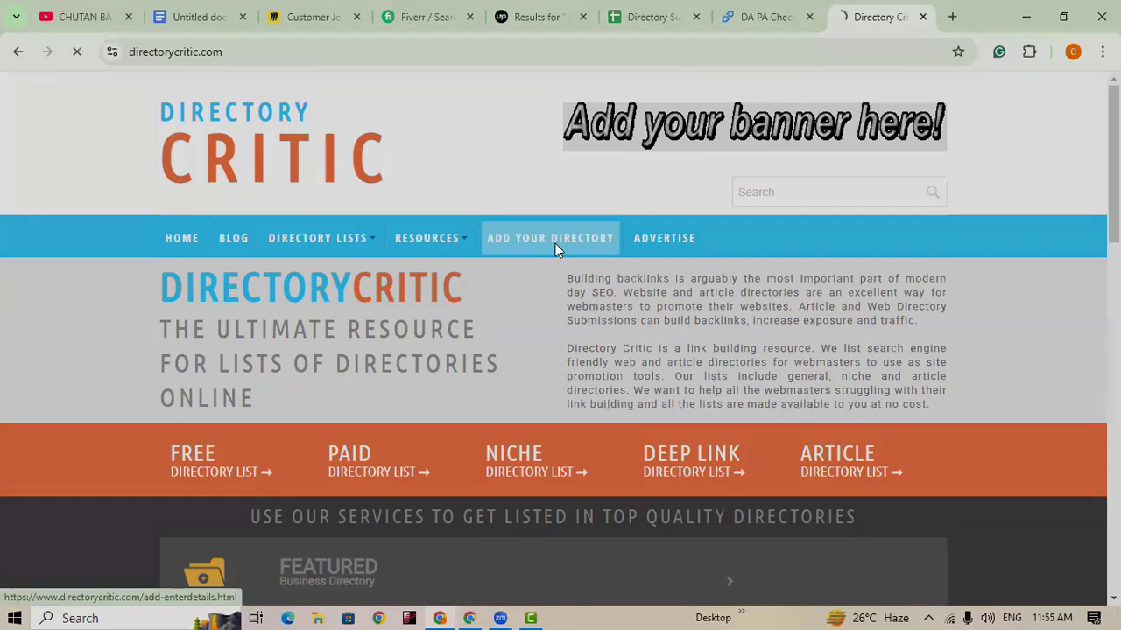
scroll(382, 189, down, 3)
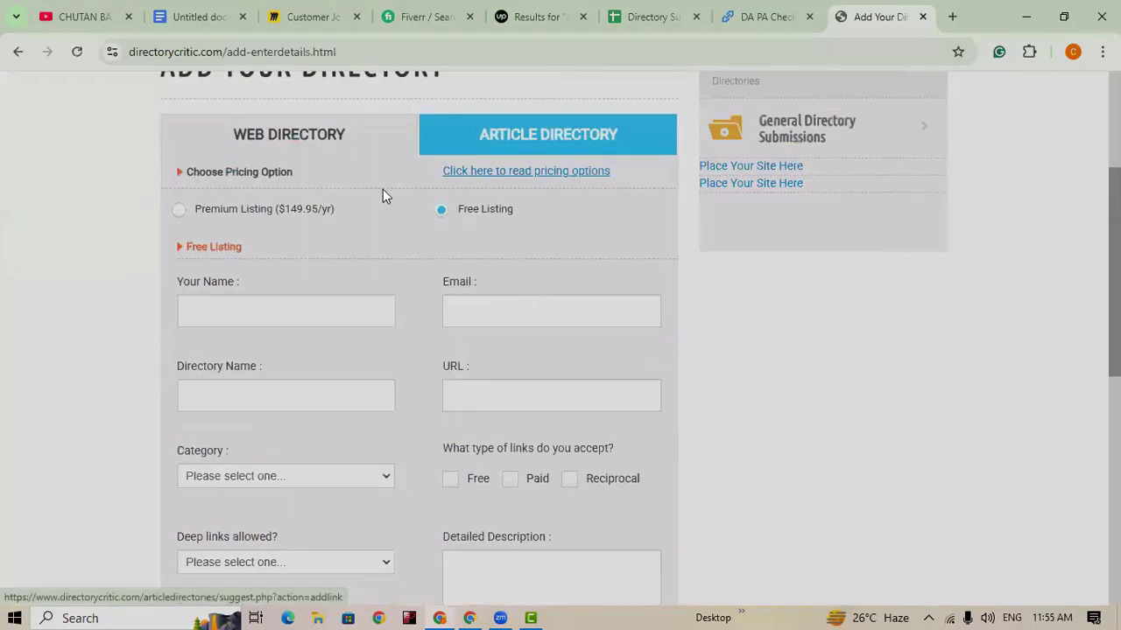
scroll(350, 179, up, 2)
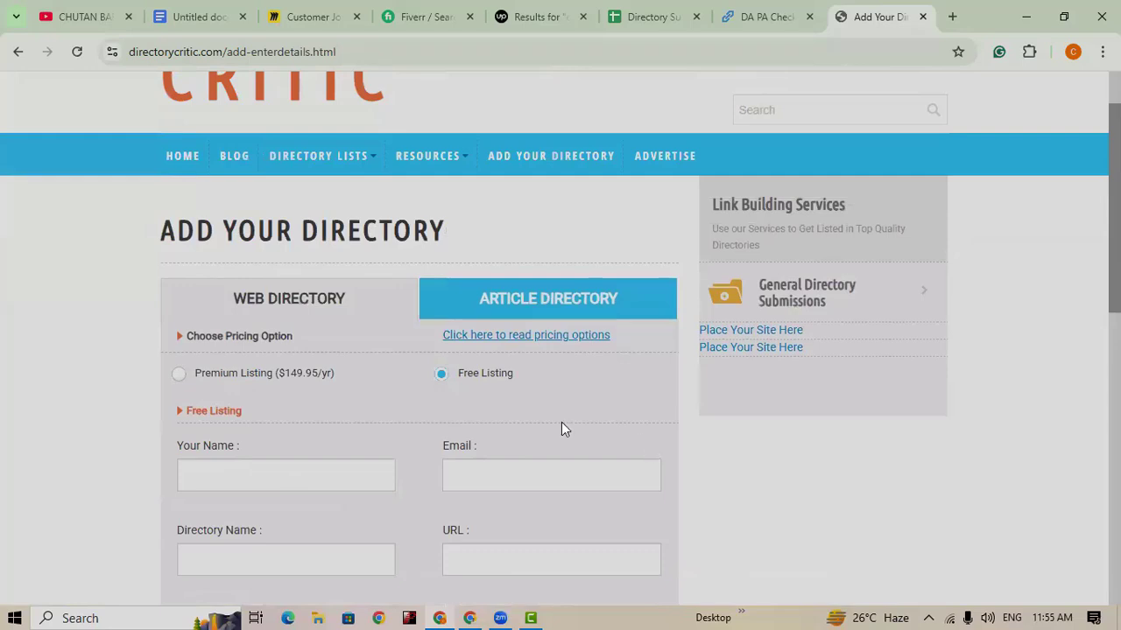
scroll(380, 370, down, 2)
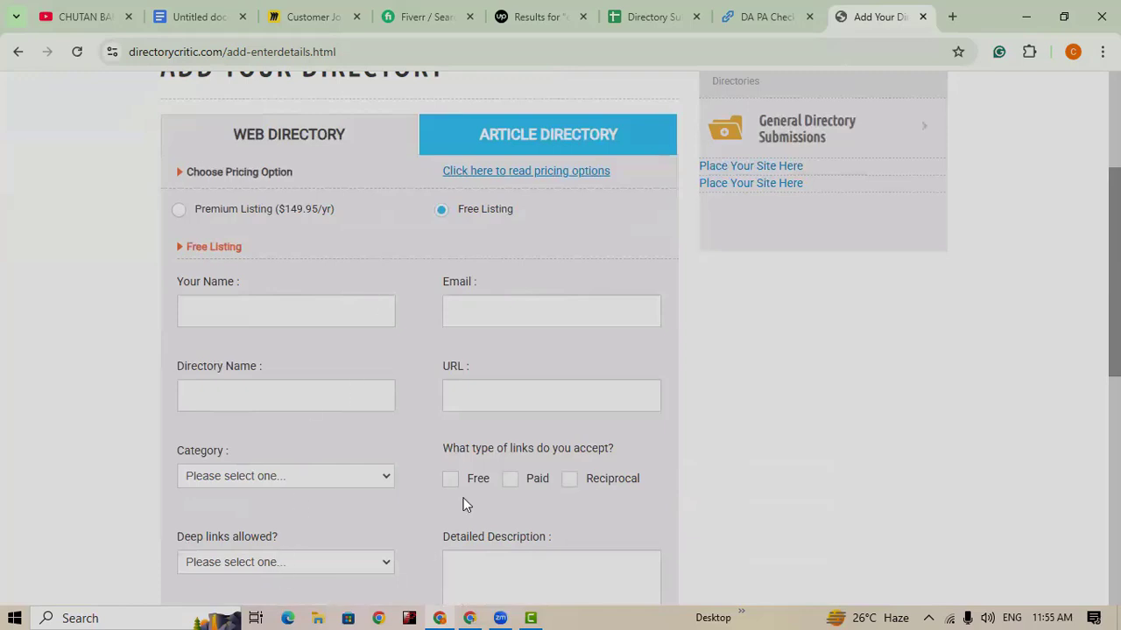
scroll(482, 418, down, 1)
scroll(479, 420, up, 1)
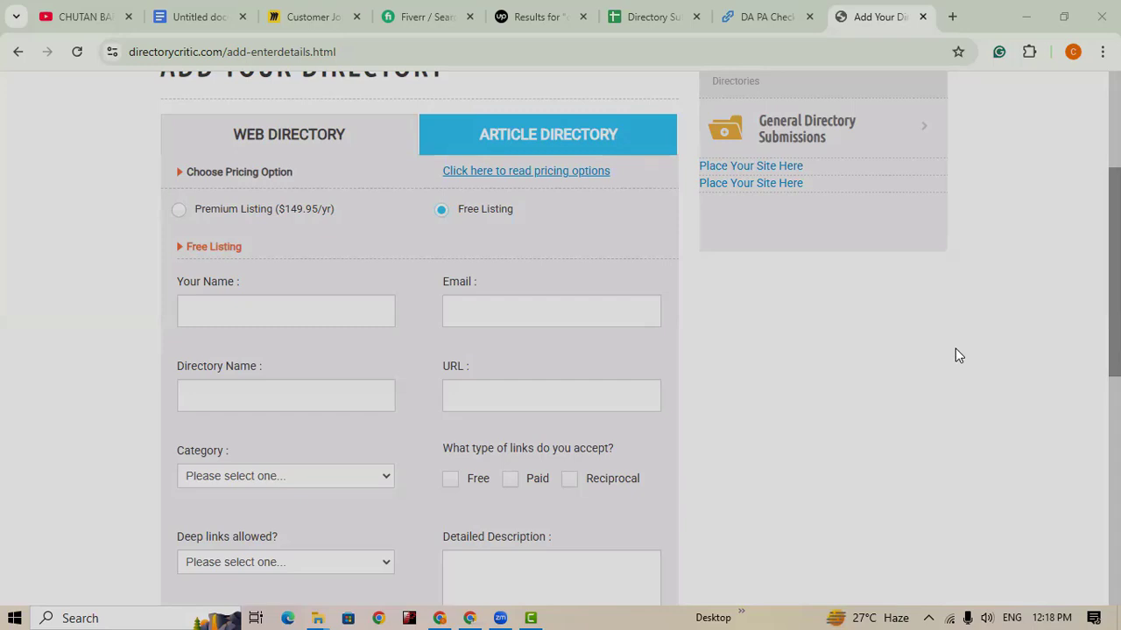
scroll(605, 561, down, 2)
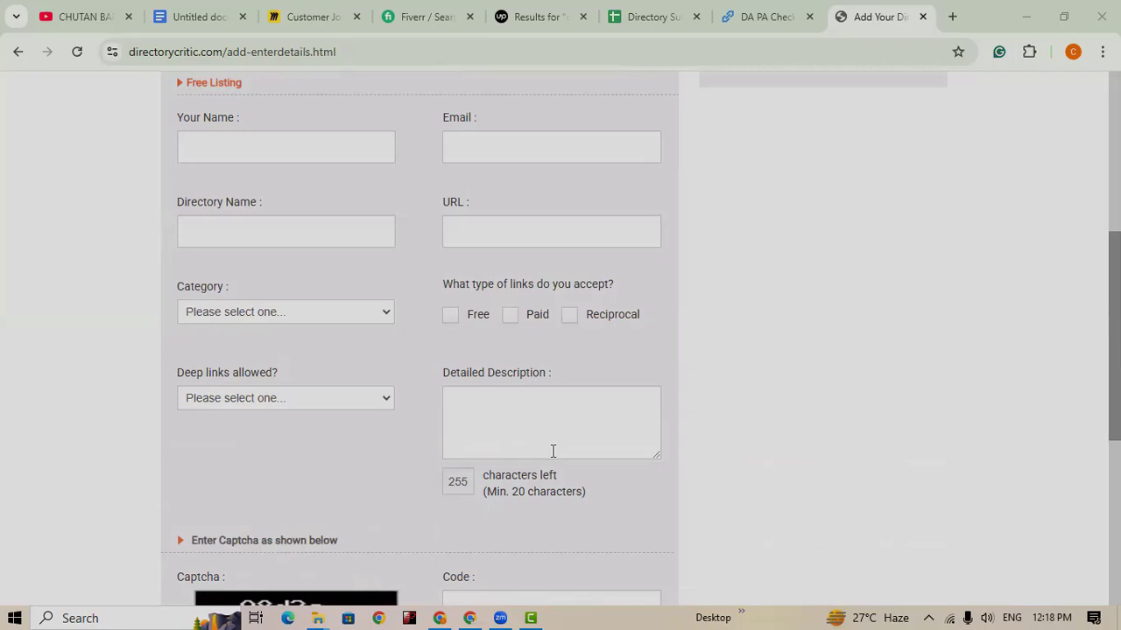
scroll(565, 446, up, 1)
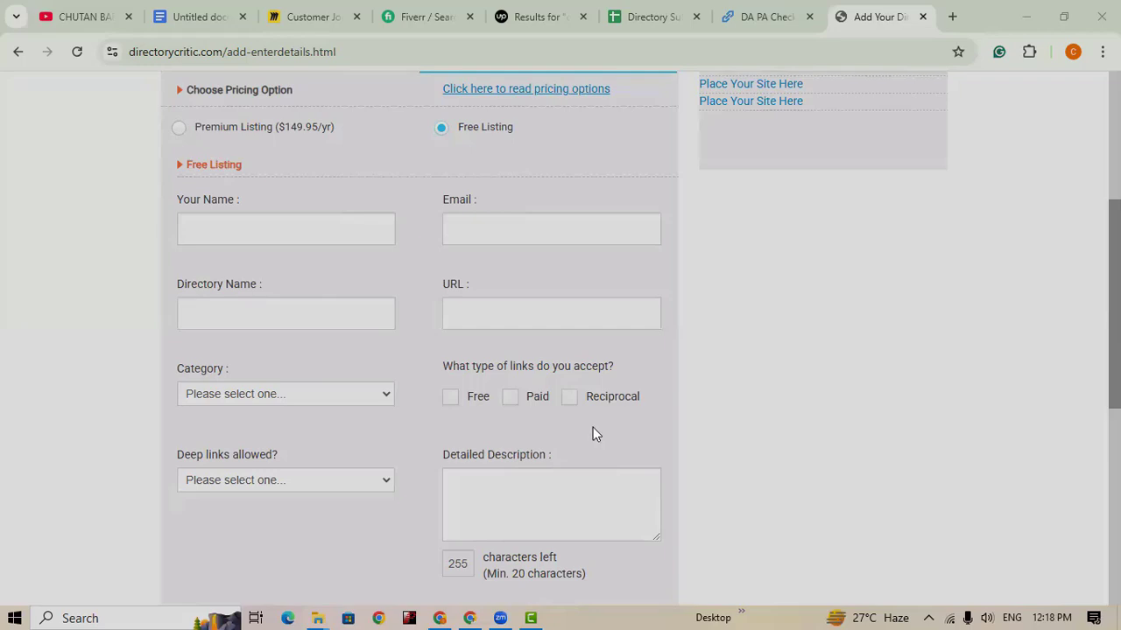
scroll(381, 445, up, 2)
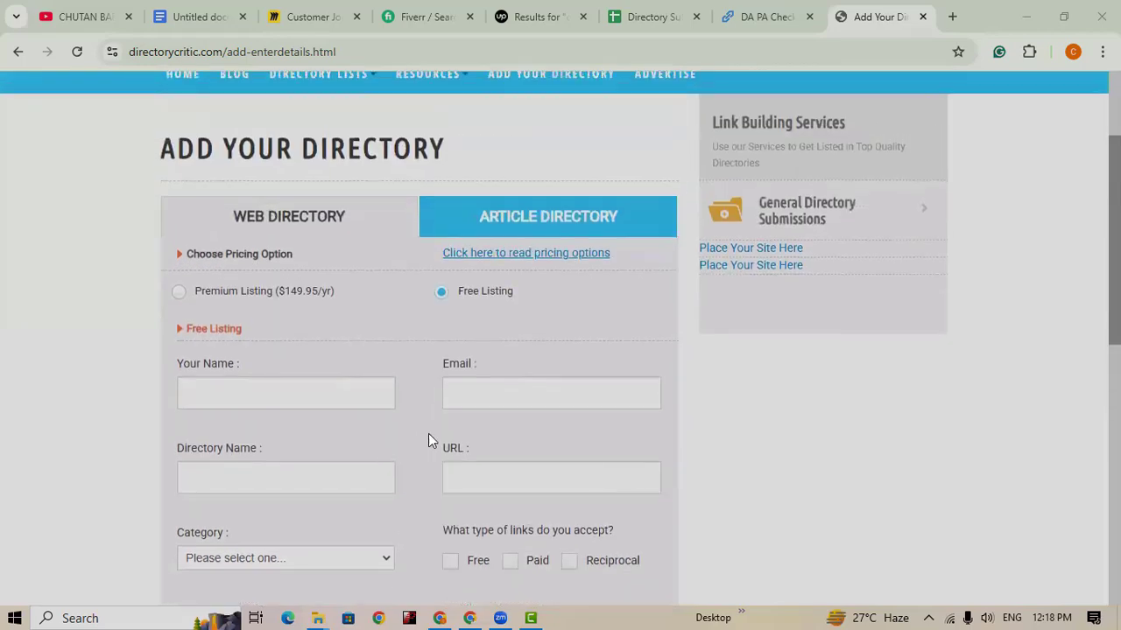
scroll(428, 440, down, 1)
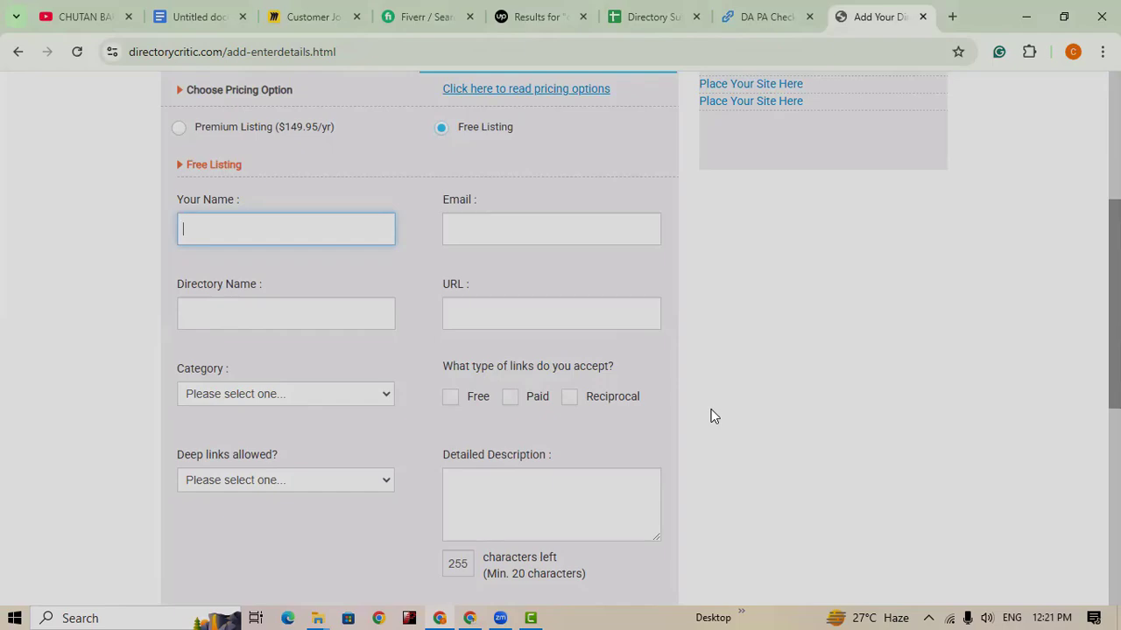
scroll(710, 416, up, 3)
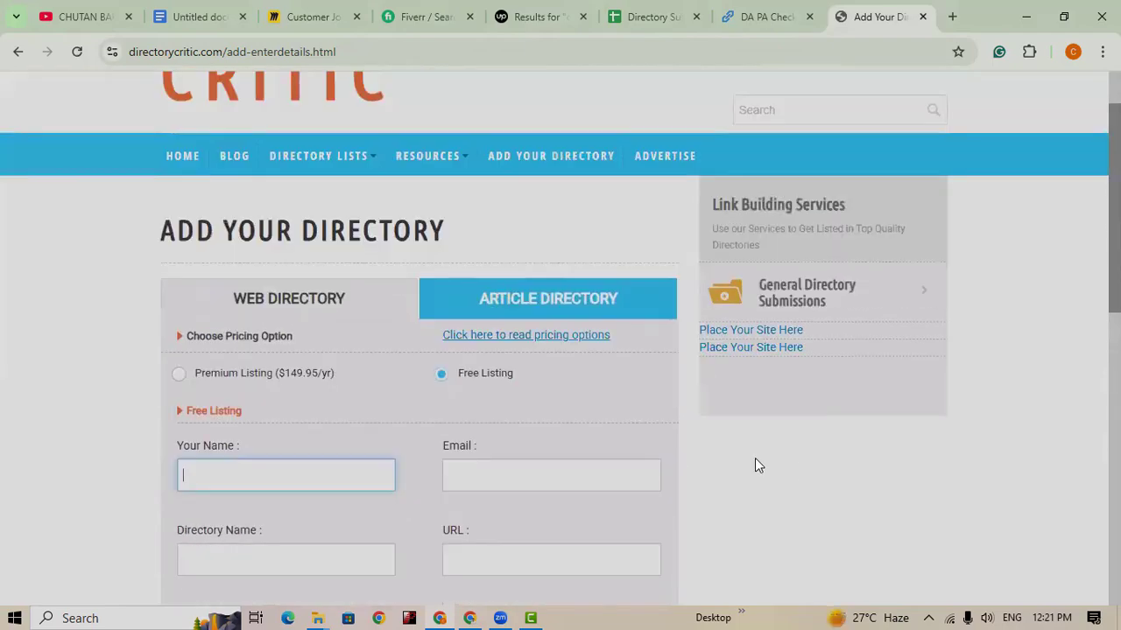
scroll(755, 458, up, 1)
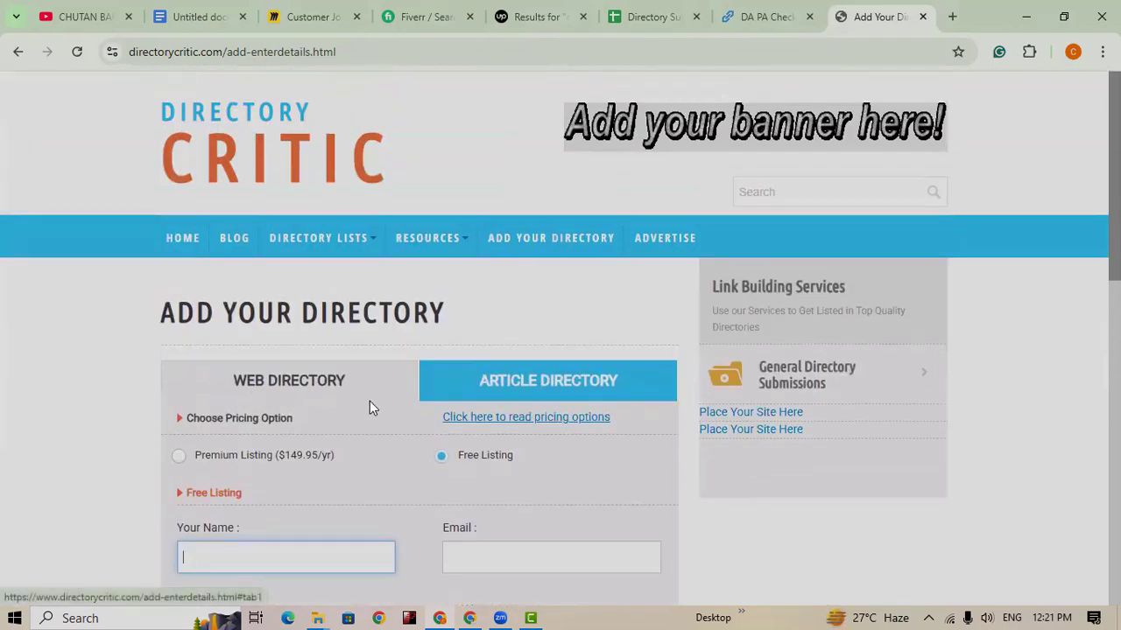
scroll(386, 407, down, 1)
scroll(322, 305, up, 1)
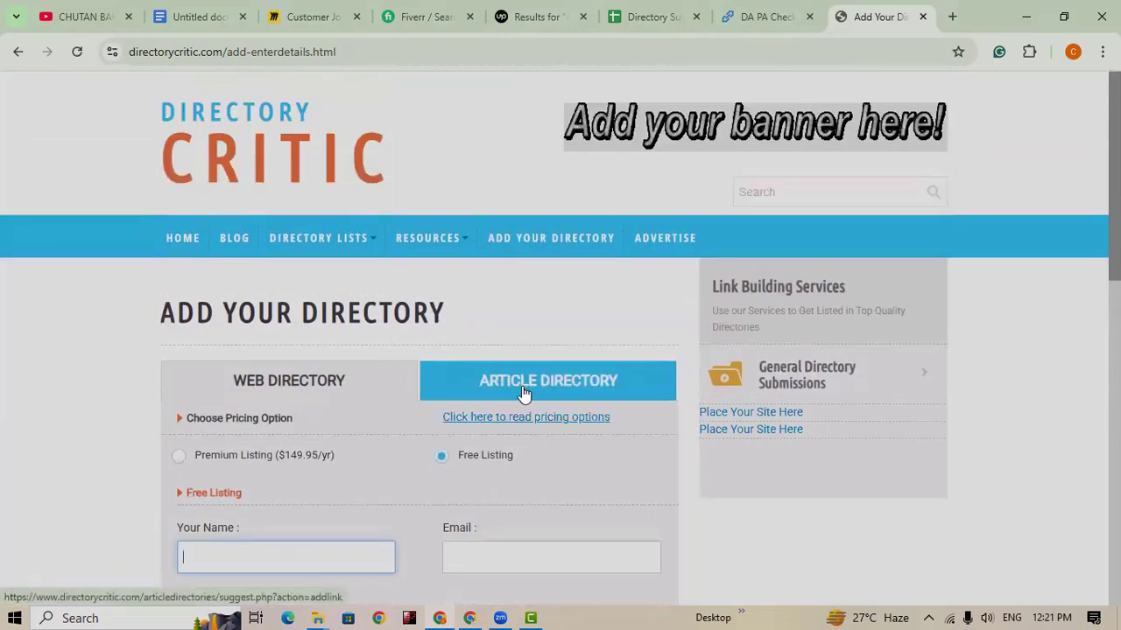
scroll(526, 395, down, 1)
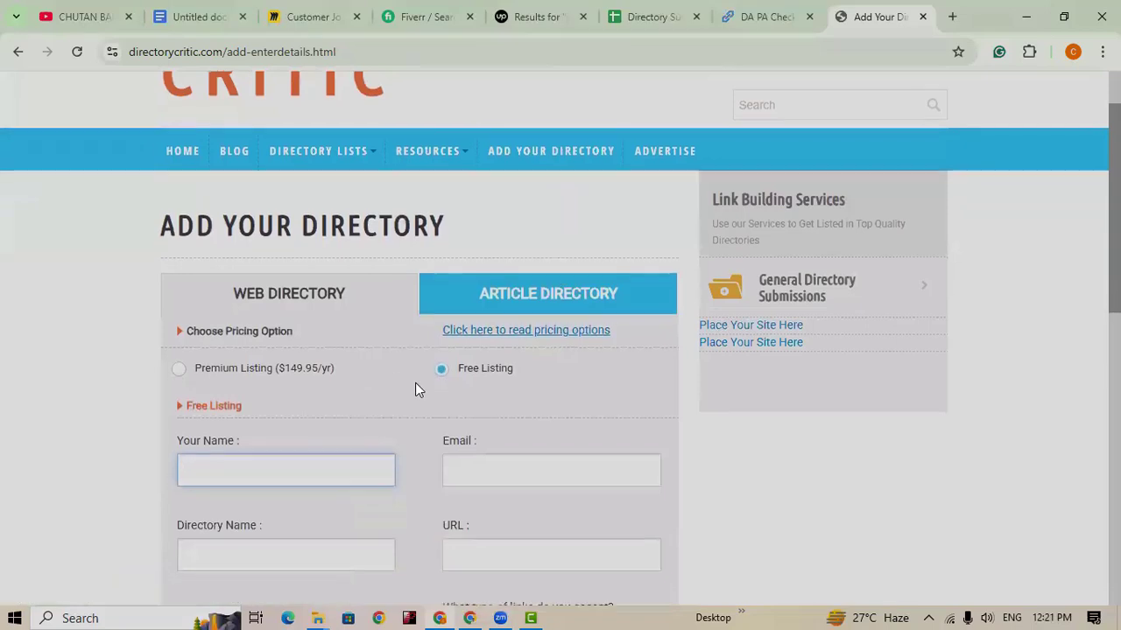
scroll(415, 383, down, 1)
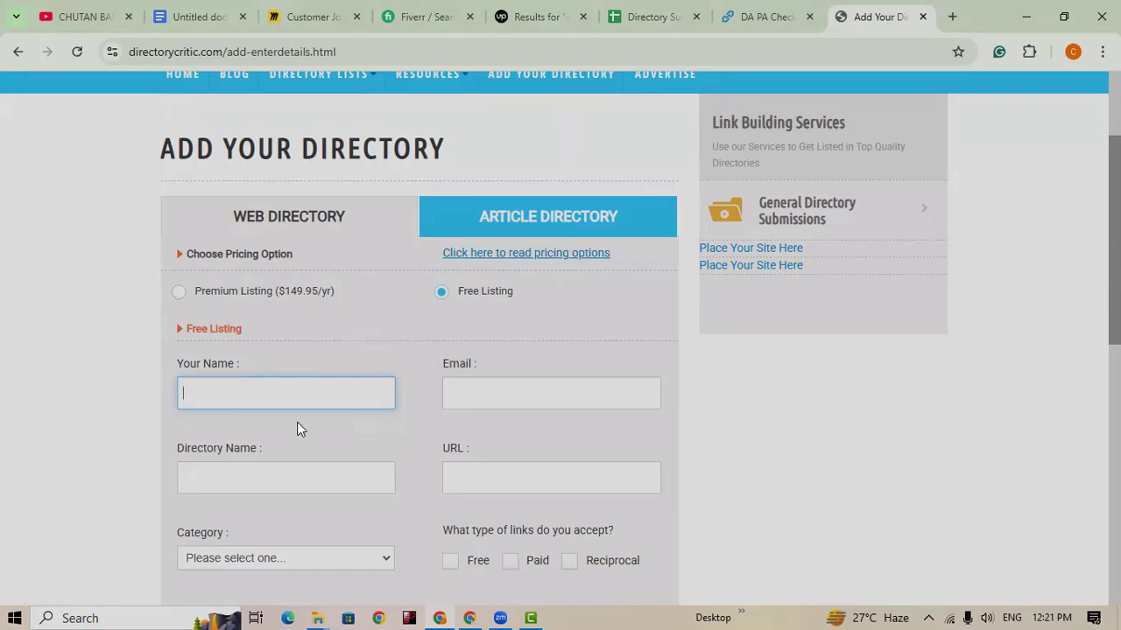
scroll(296, 424, down, 1)
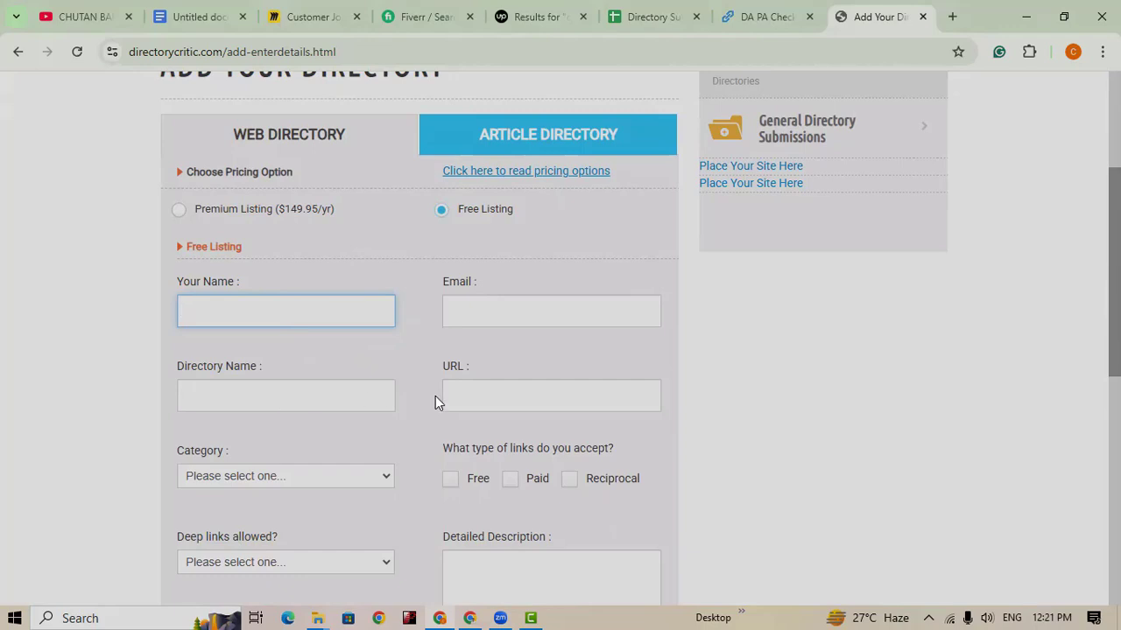
scroll(468, 420, down, 1)
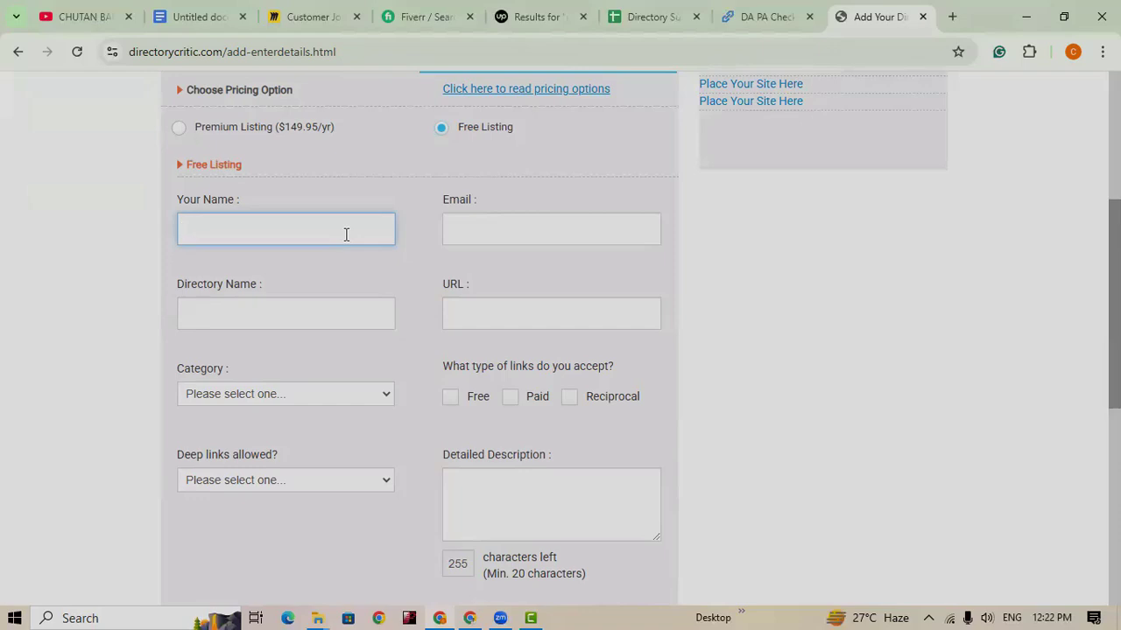
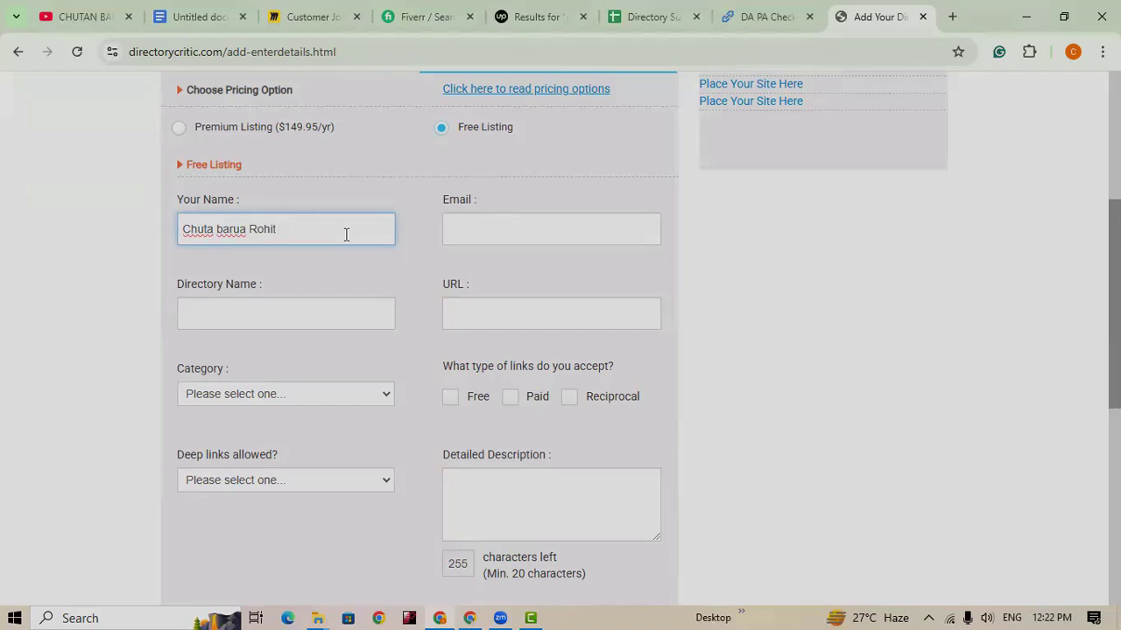
Step: Fill in the Your Name and Email fields with the submitter's name and e-mail address
click(562, 237)
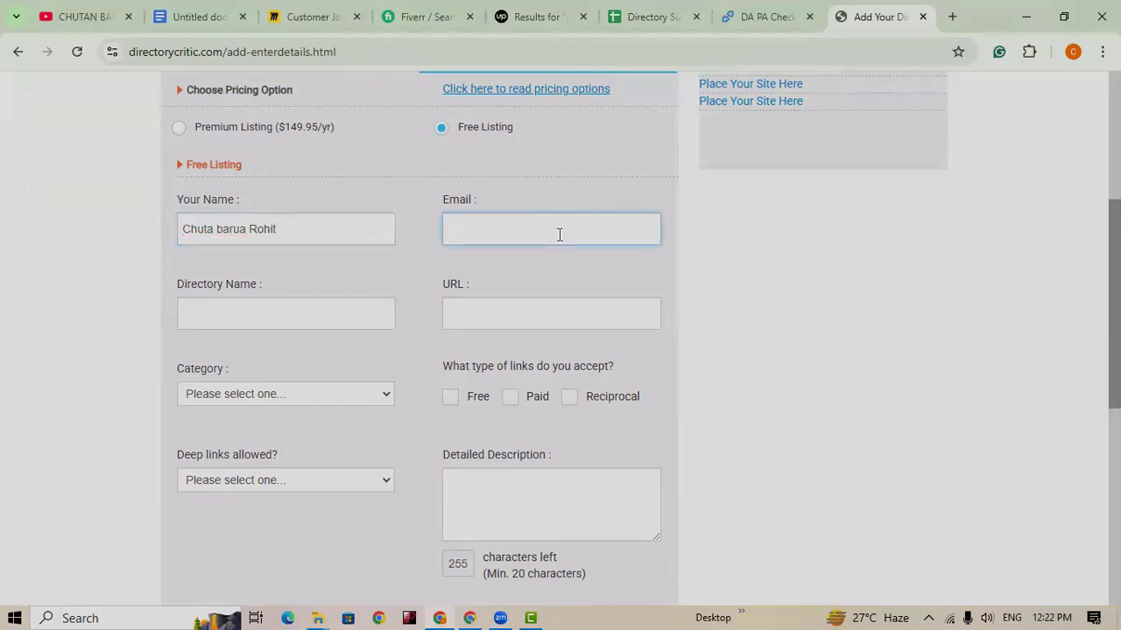
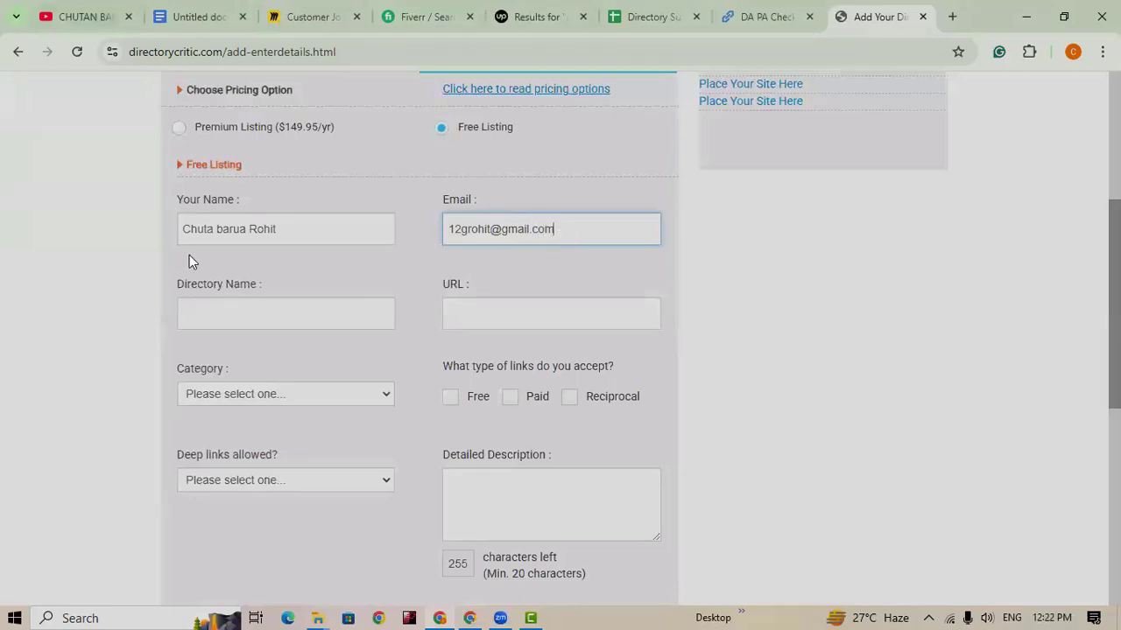
click(300, 313)
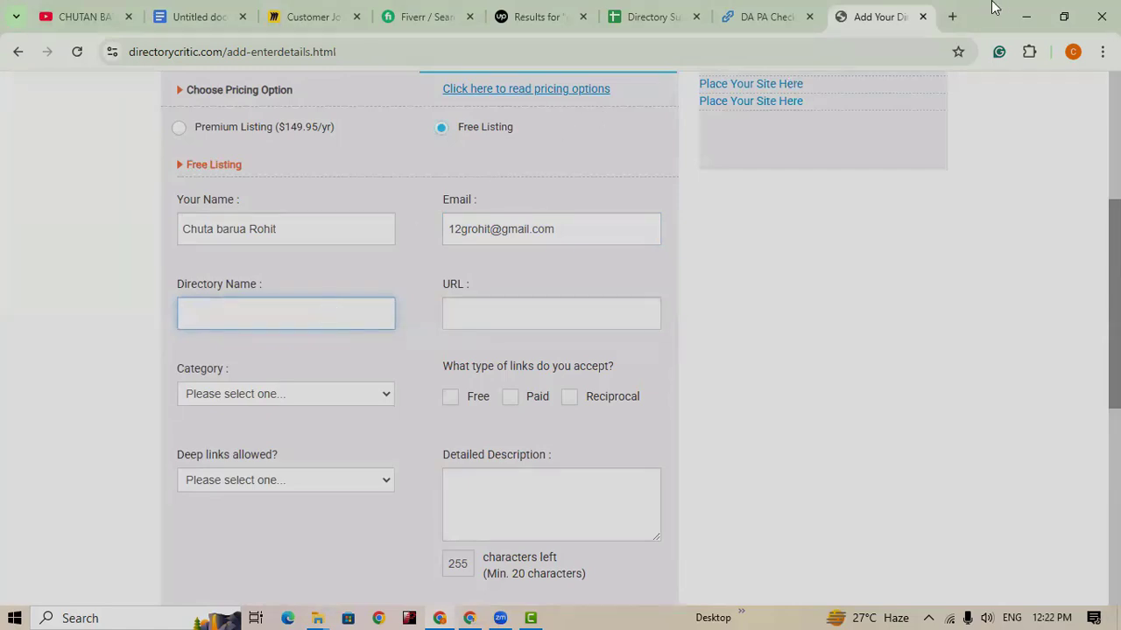
click(952, 22)
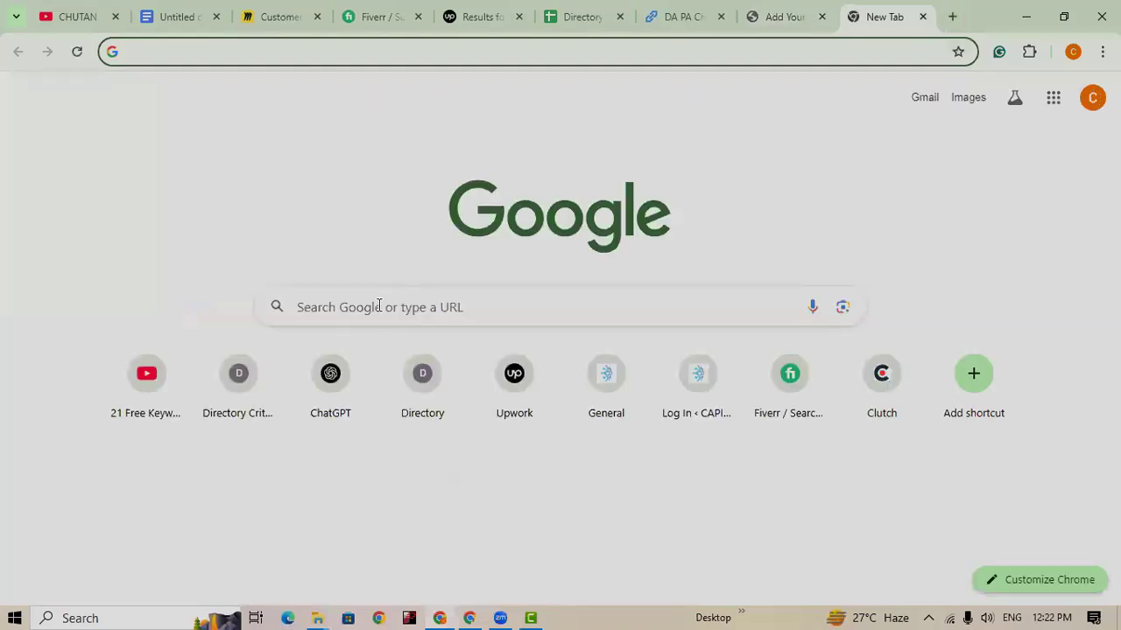
Step: Load careeritpark.com and copy its 'Best SEO Expert in Bangladesh' heading, then return to the form
text(care)
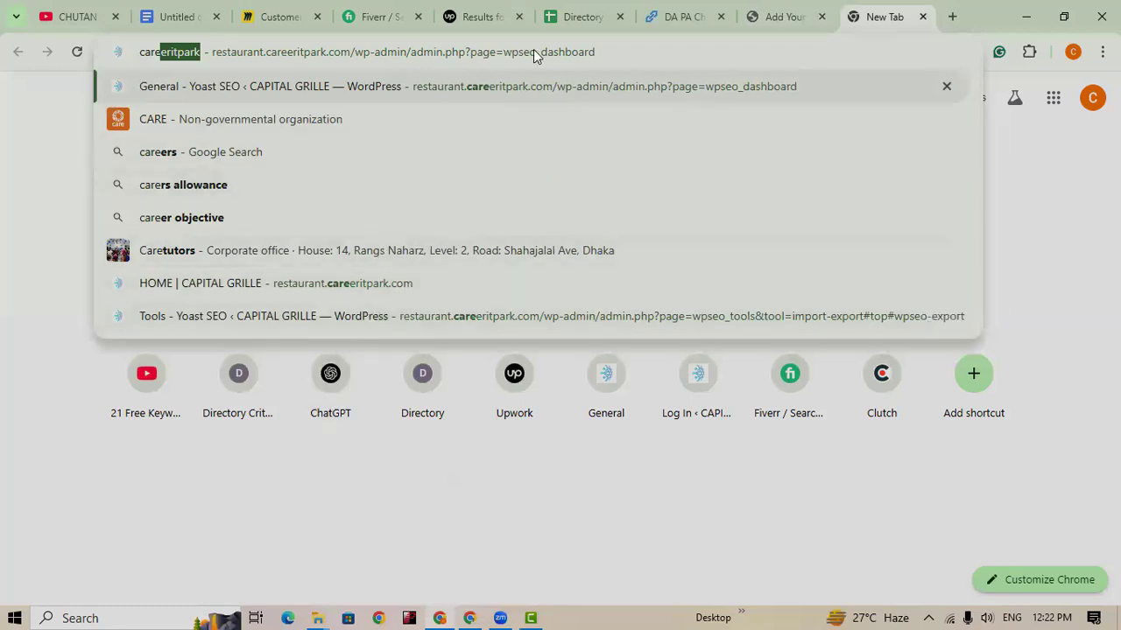
text(er)
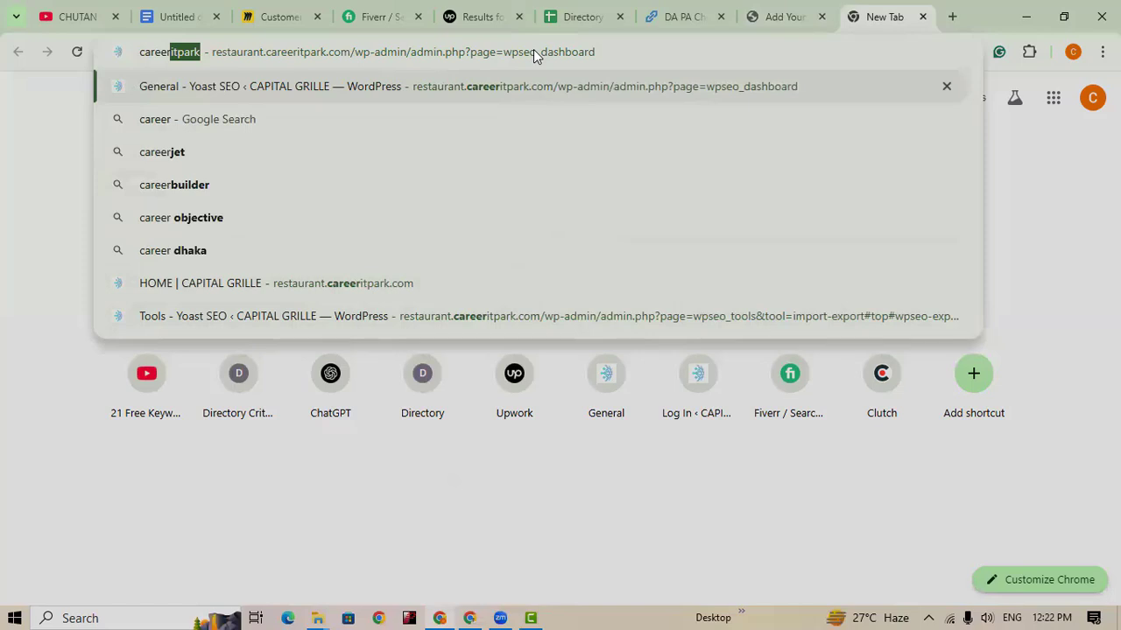
text(it)
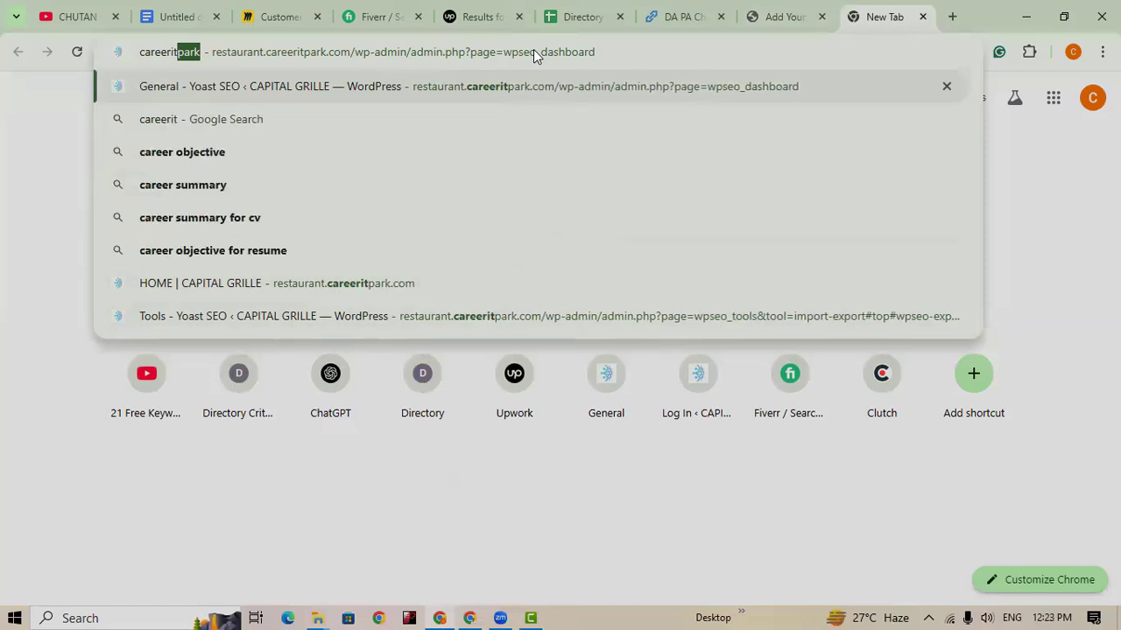
text(park)
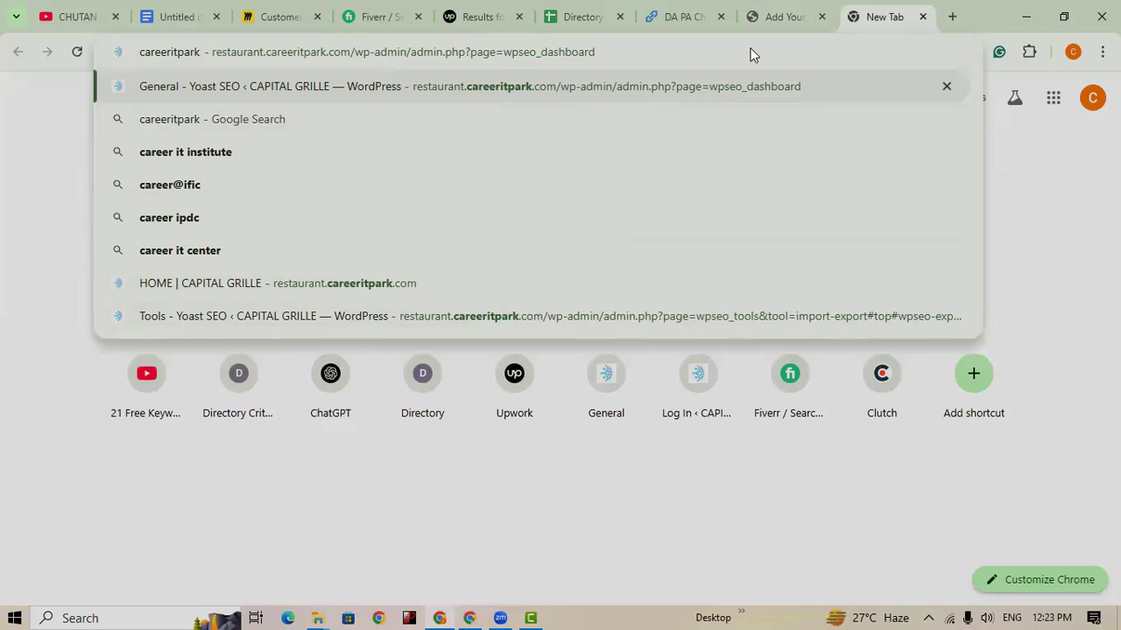
text(.com)
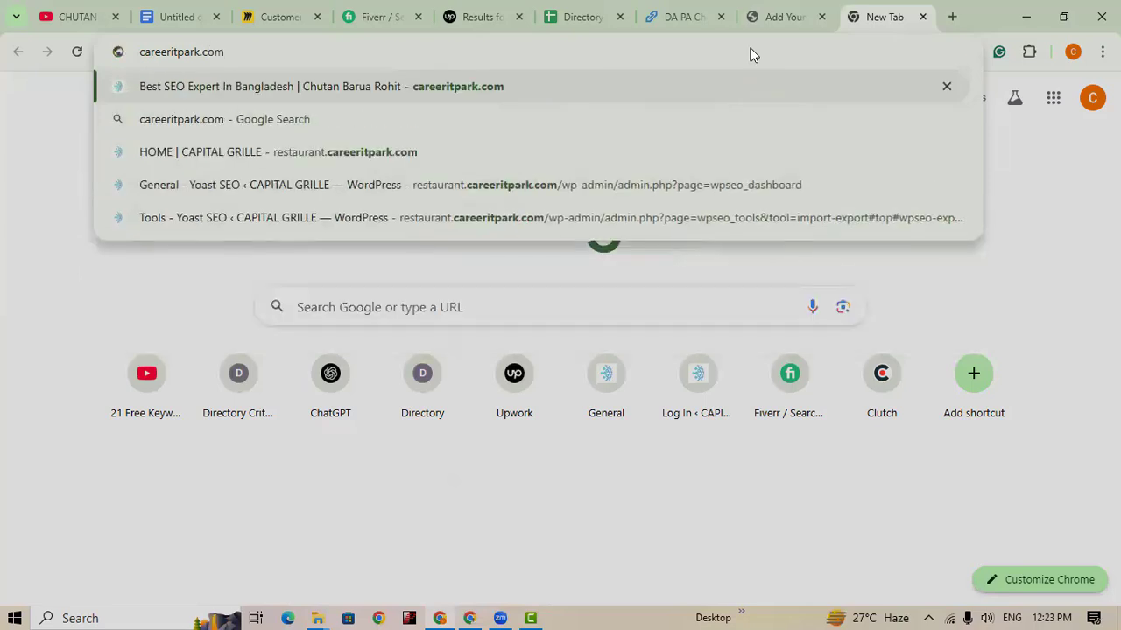
click(496, 87)
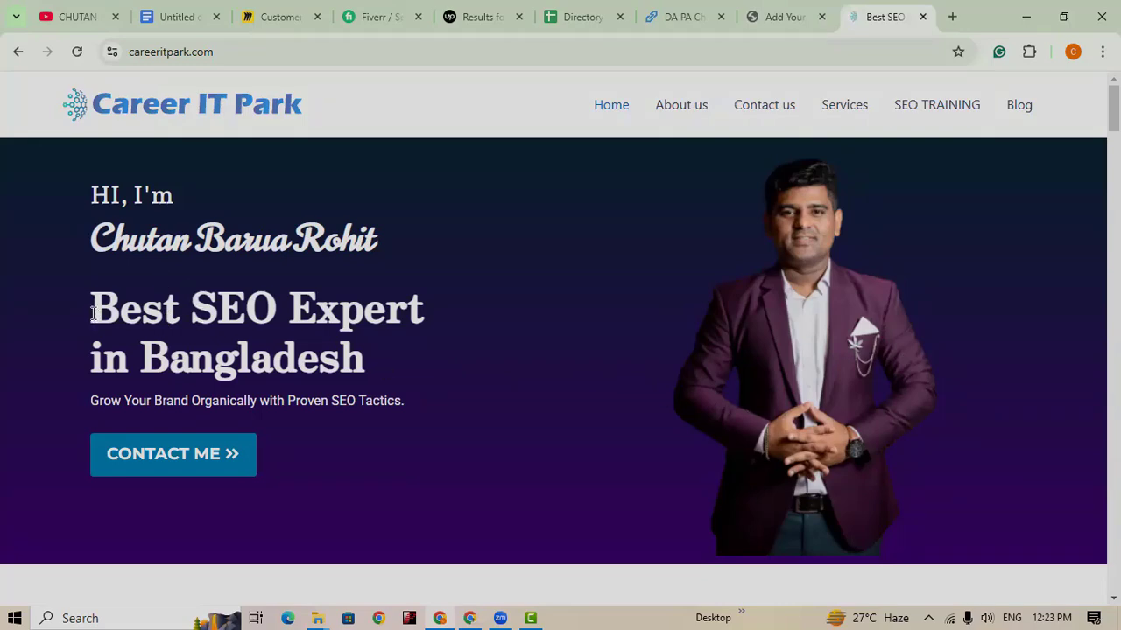
drag(92, 312, 381, 346)
key(ctrl+c)
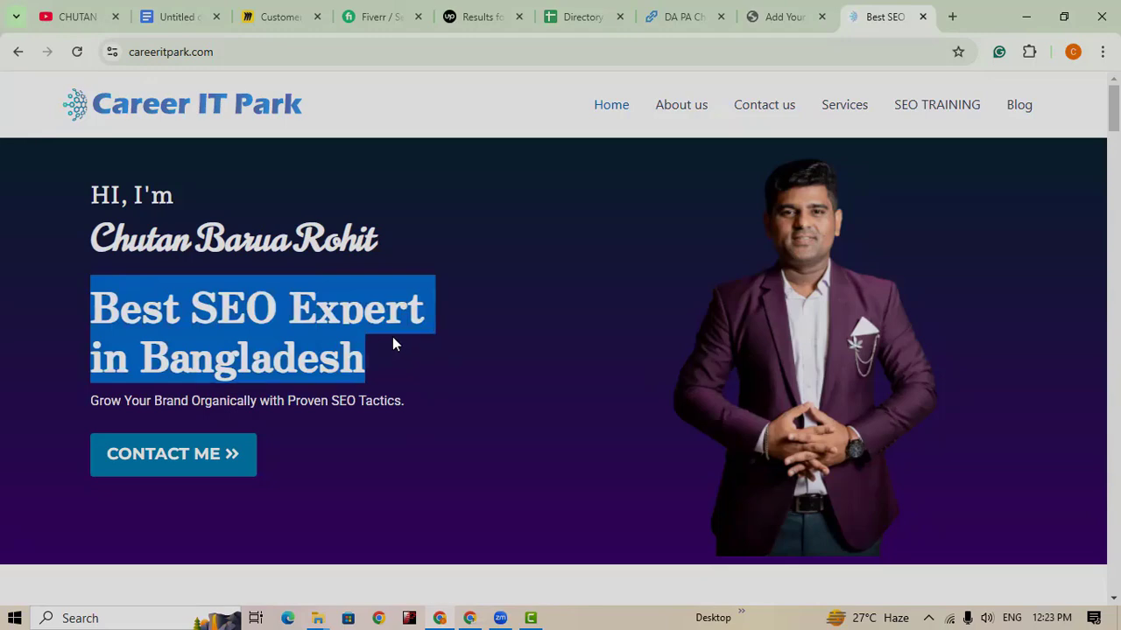
click(773, 22)
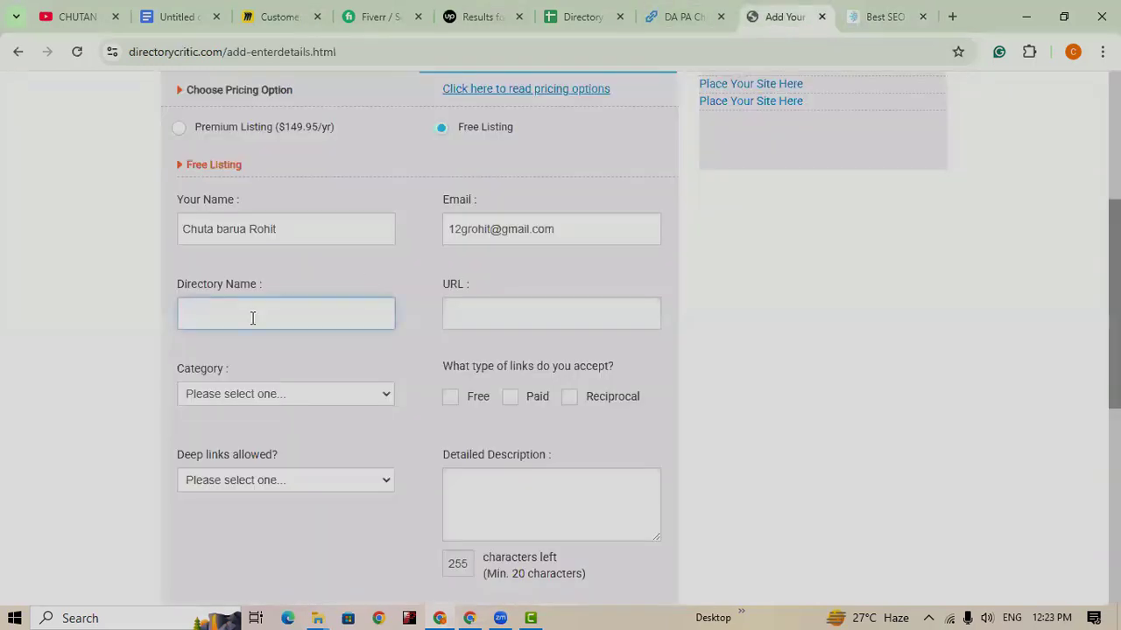
key(ctrl+v)
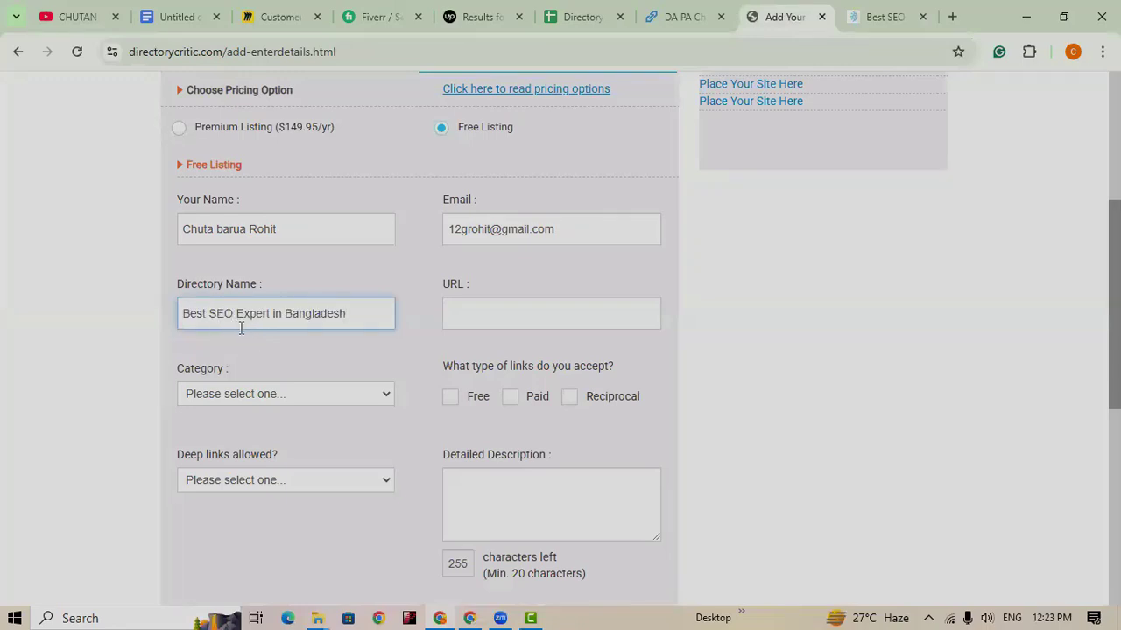
click(485, 318)
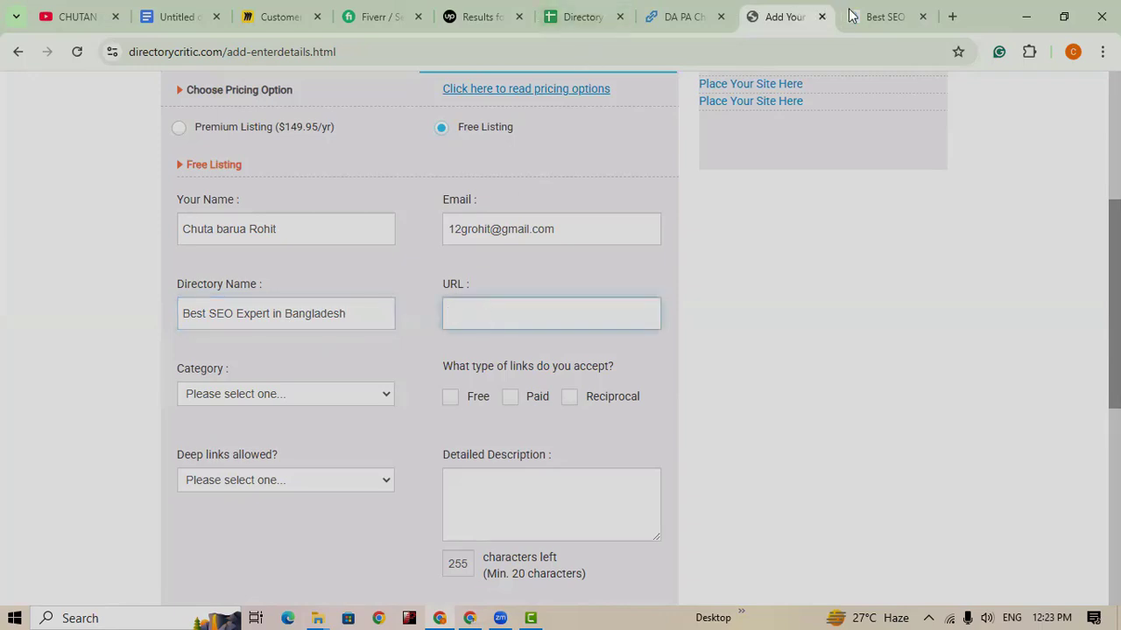
click(882, 17)
click(273, 53)
triple_click(274, 53)
key(ctrl+c)
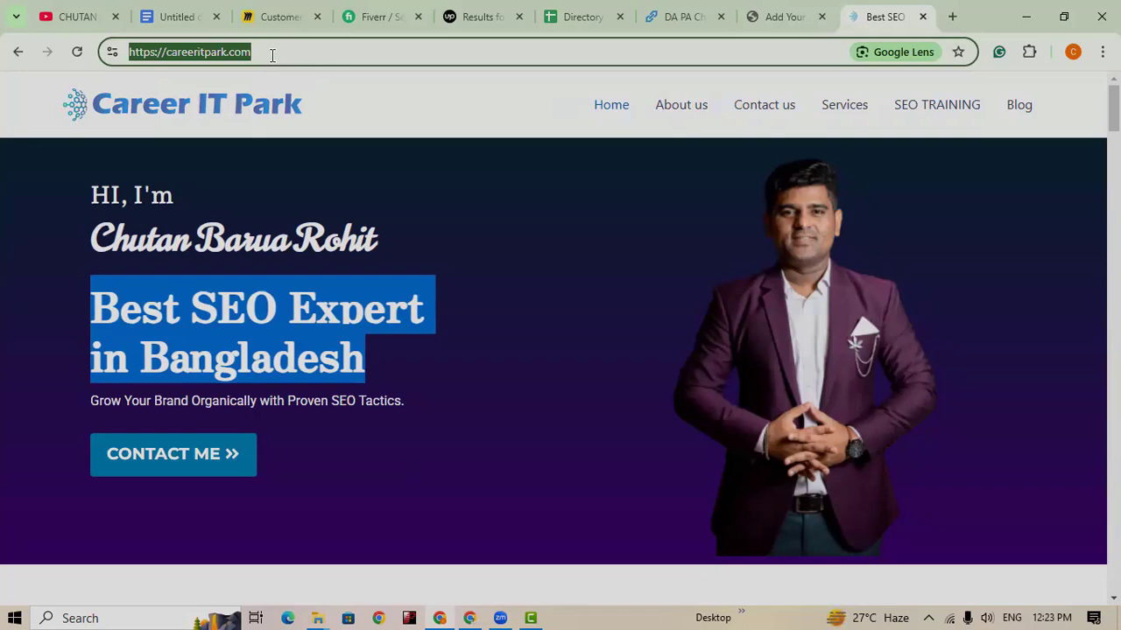
click(775, 16)
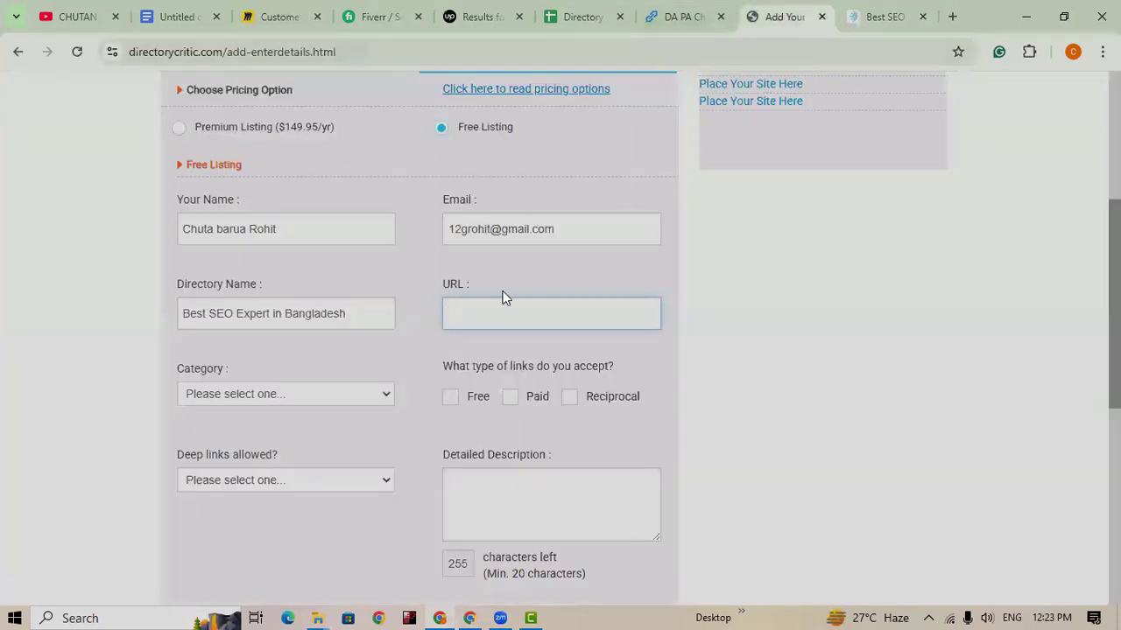
key(ctrl+v)
Step: Choose Business/Financial from the Category list
click(338, 398)
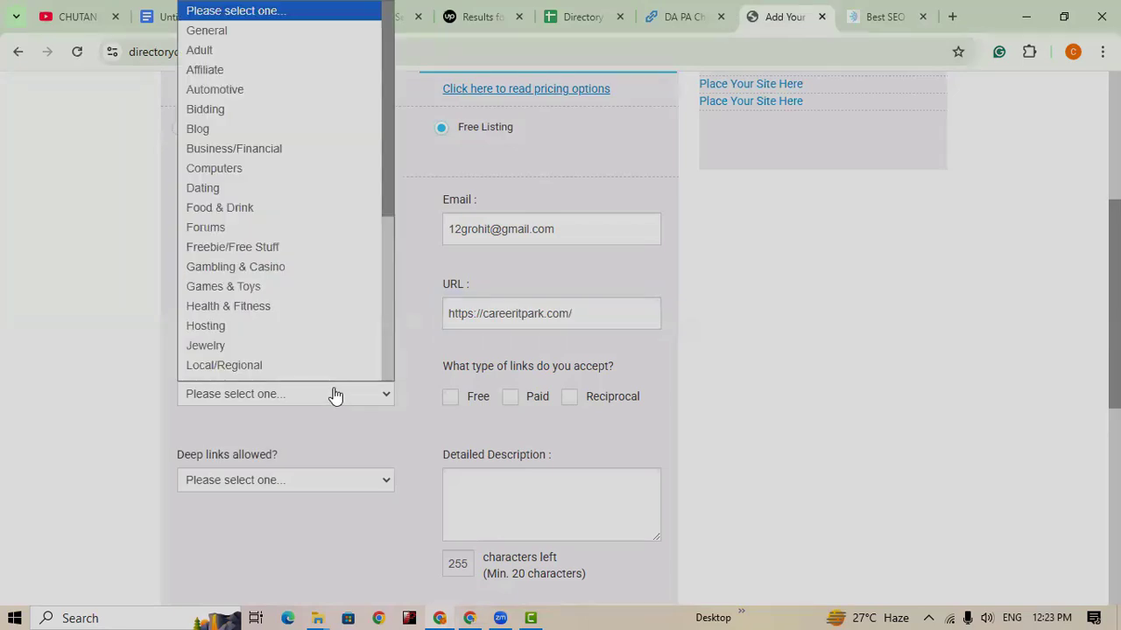
scroll(329, 377, down, 1)
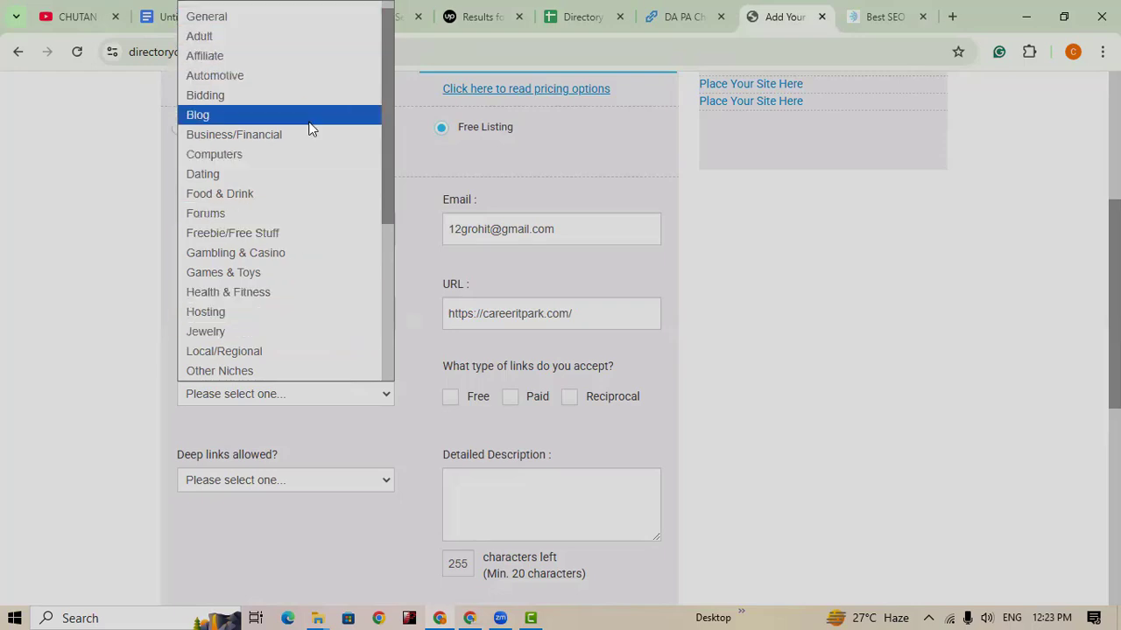
scroll(320, 200, down, 3)
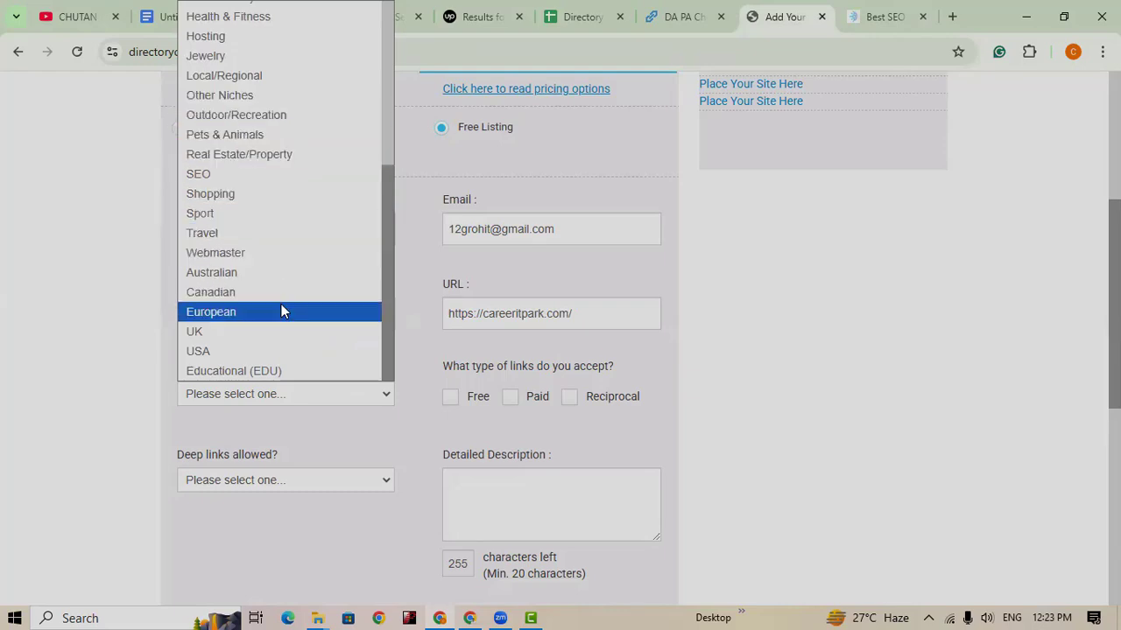
scroll(281, 303, up, 3)
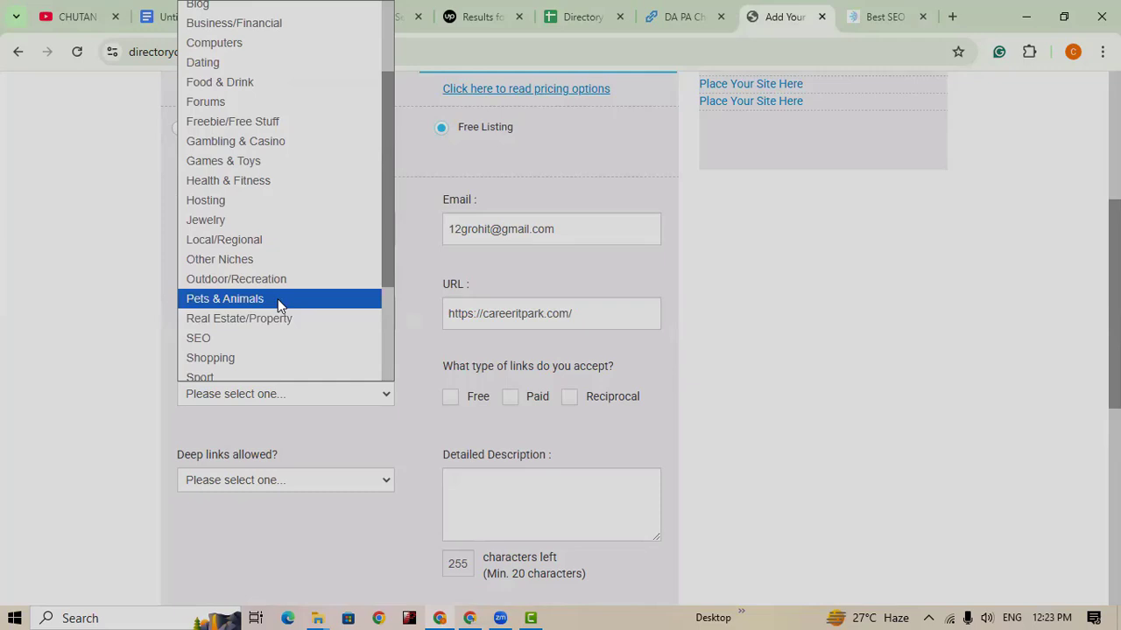
scroll(252, 33, up, 1)
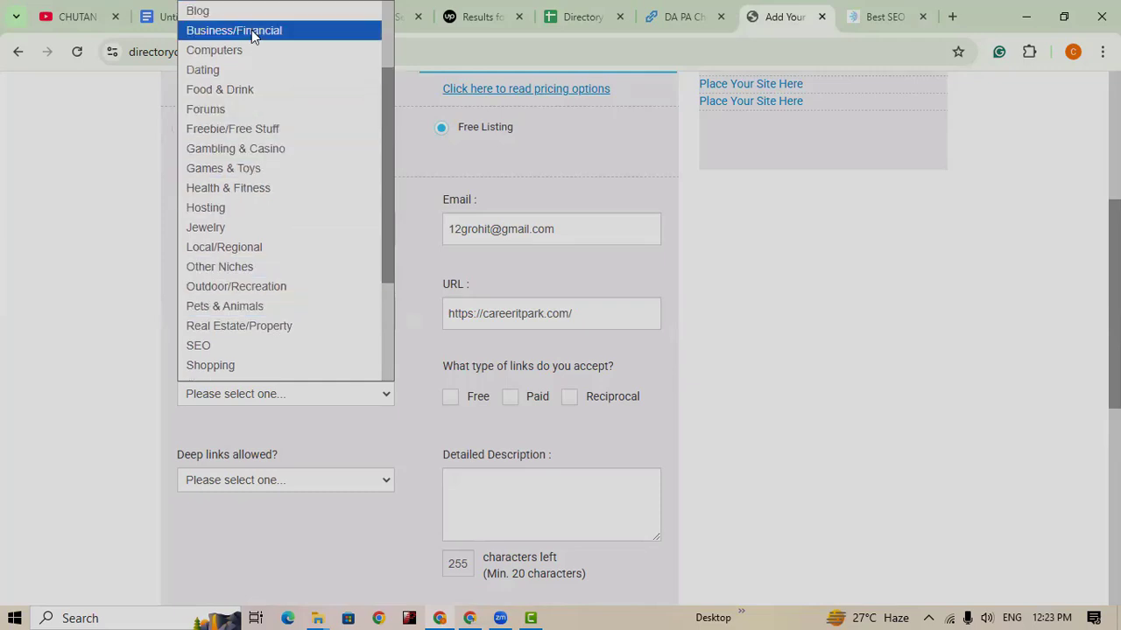
scroll(261, 174, down, 3)
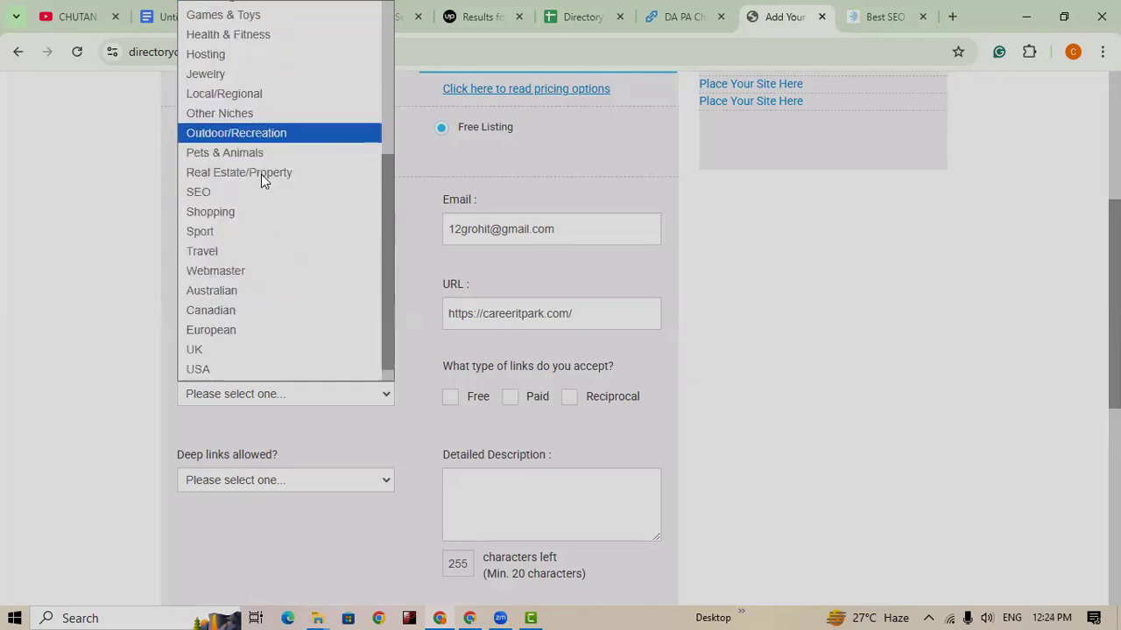
scroll(261, 174, down, 1)
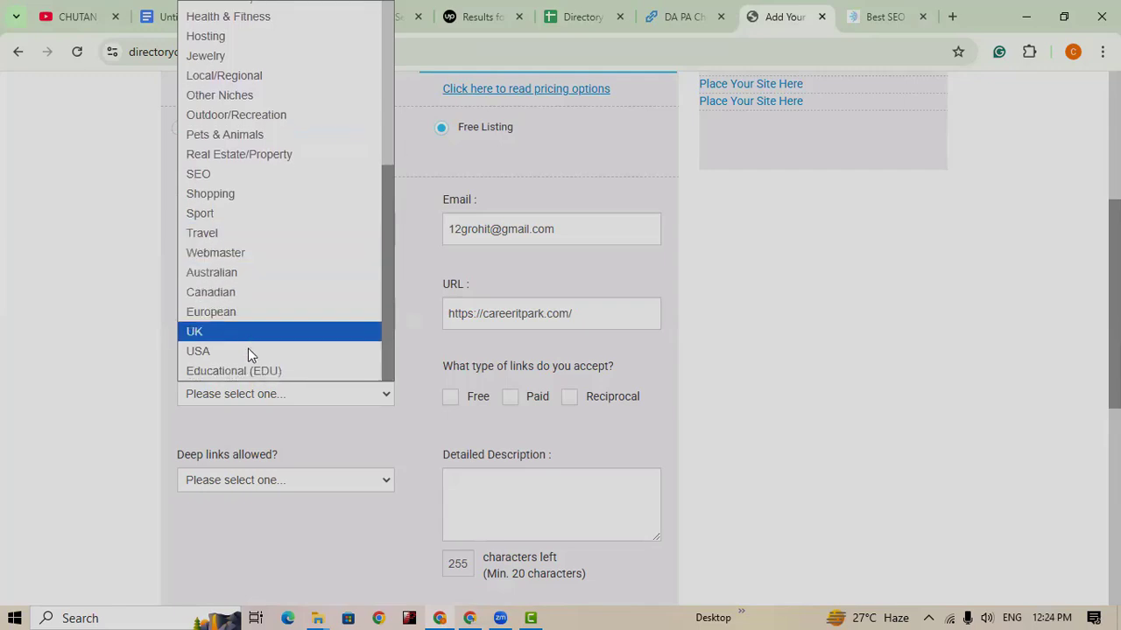
scroll(267, 315, up, 3)
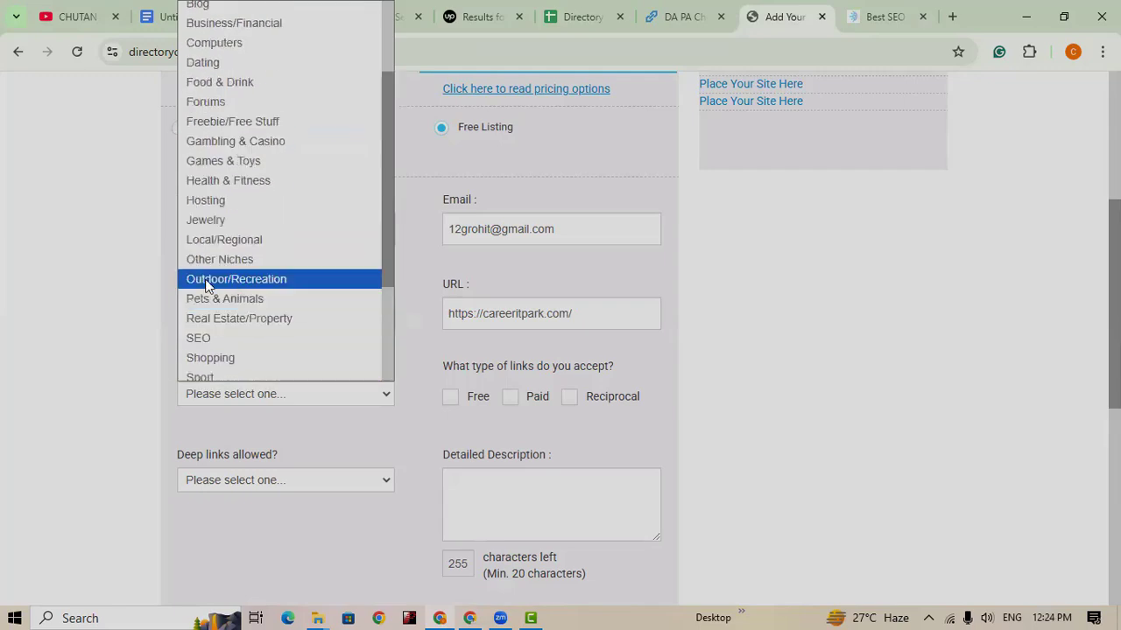
scroll(211, 147, up, 2)
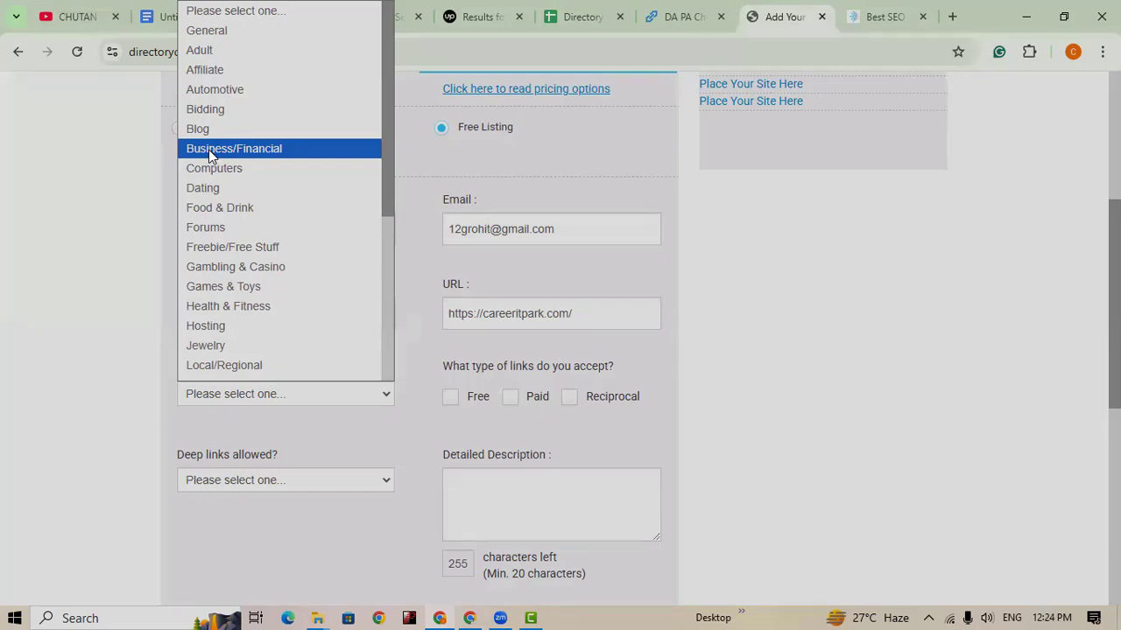
click(209, 150)
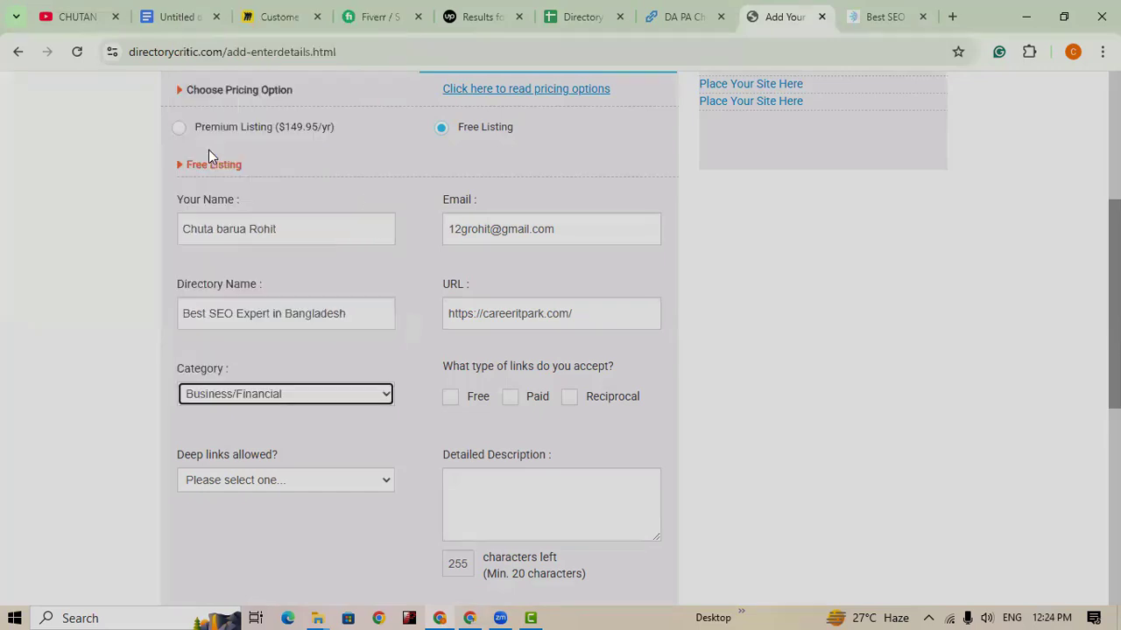
Step: Tick Free as the accepted link type
click(450, 399)
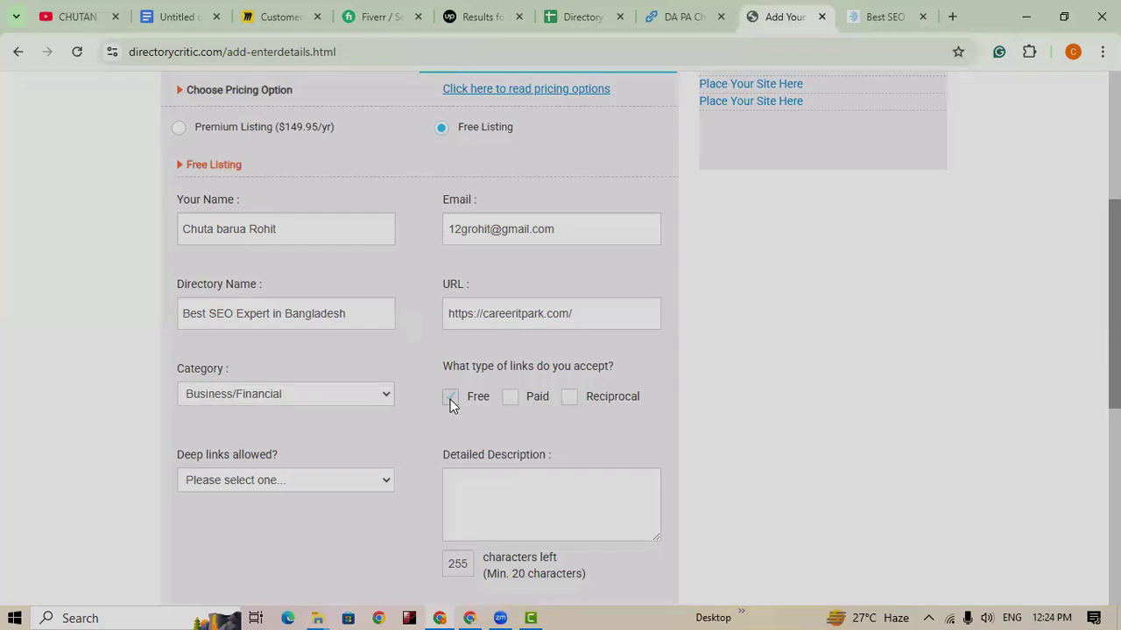
scroll(495, 327, down, 2)
click(497, 327)
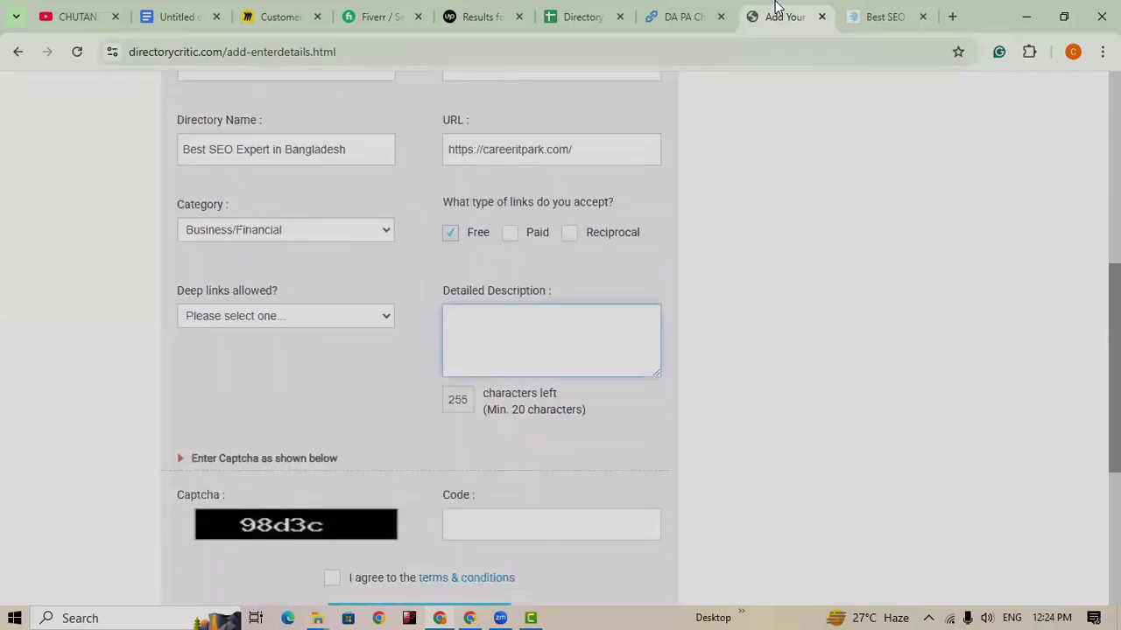
Step: Open careeritpark.com's About page and select the 'As the pioneer of SEO in Bangladesh' introduction
click(882, 21)
scroll(518, 426, down, 14)
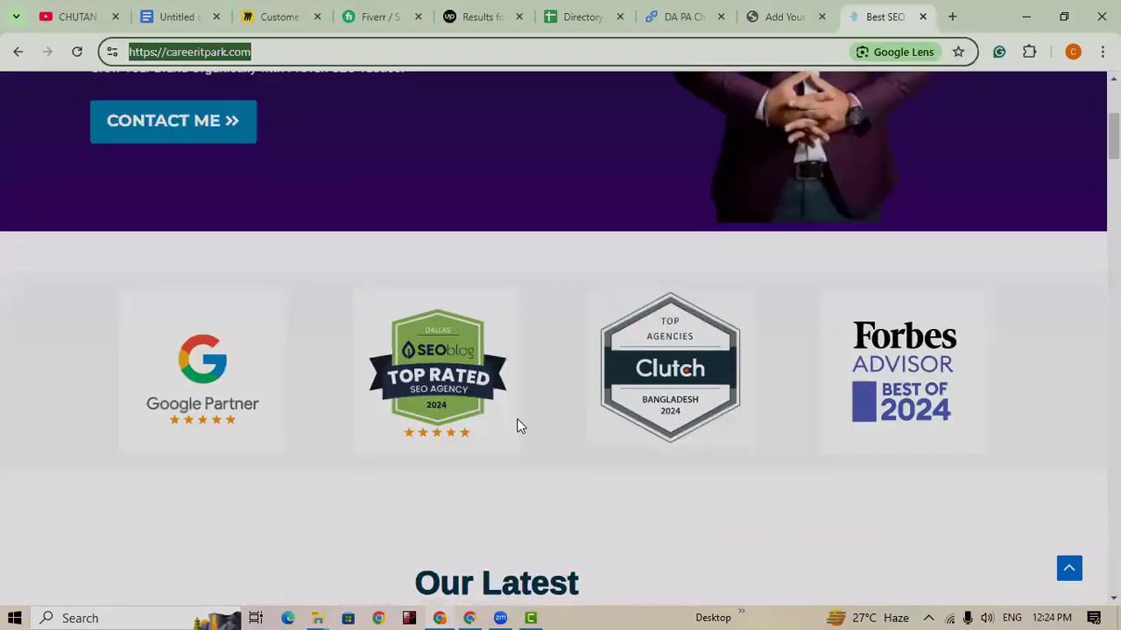
scroll(520, 424, down, 3)
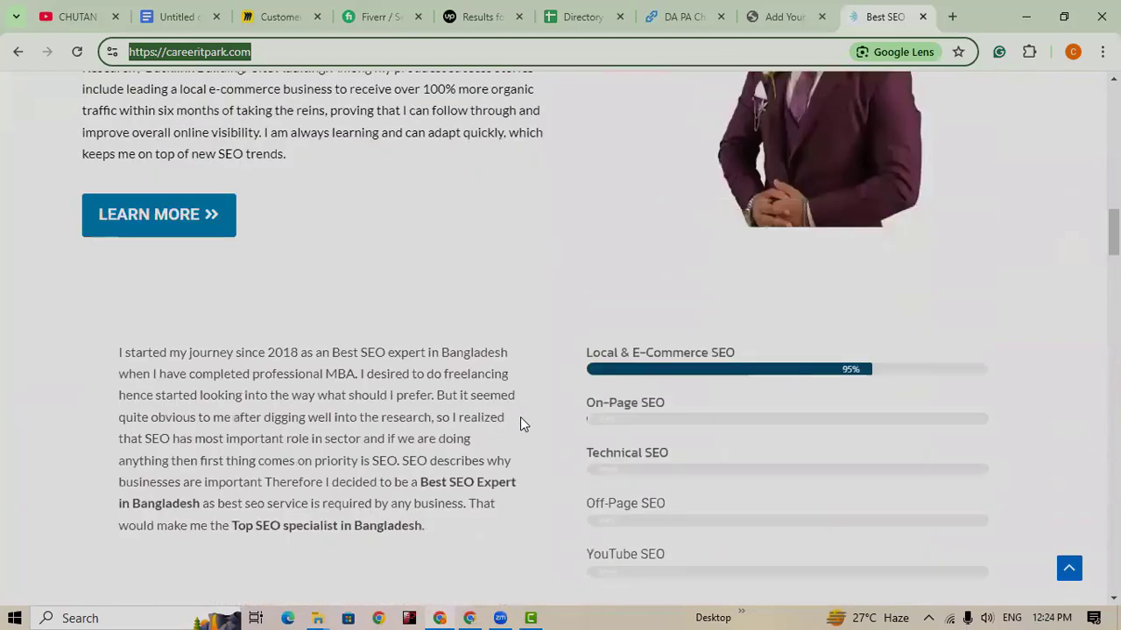
scroll(520, 424, up, 3)
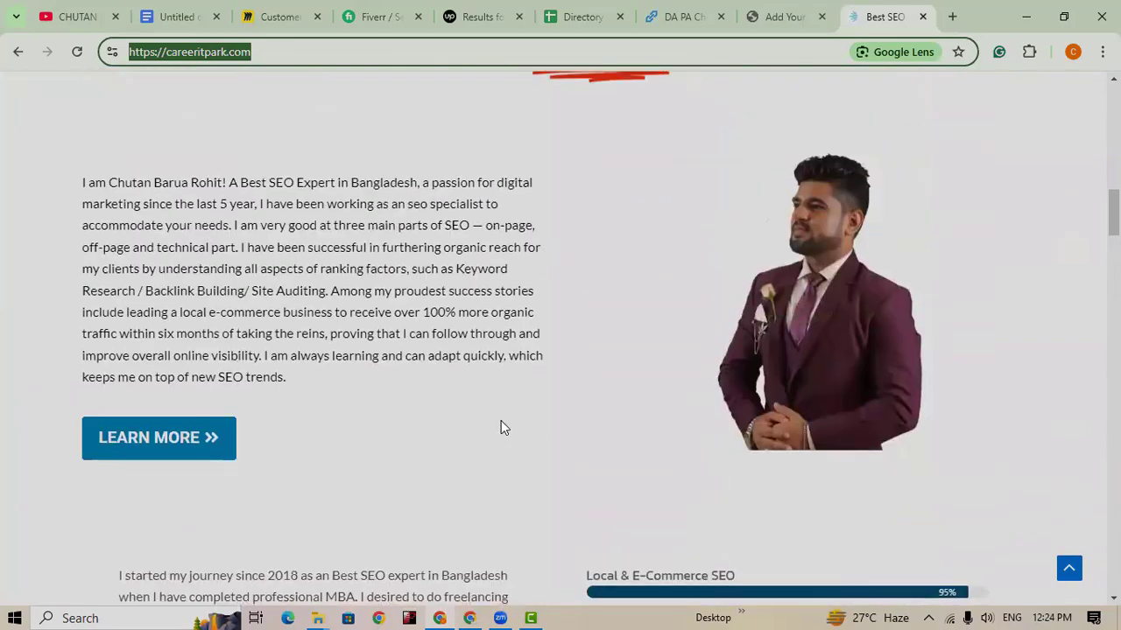
scroll(501, 420, down, 2)
scroll(501, 420, down, 3)
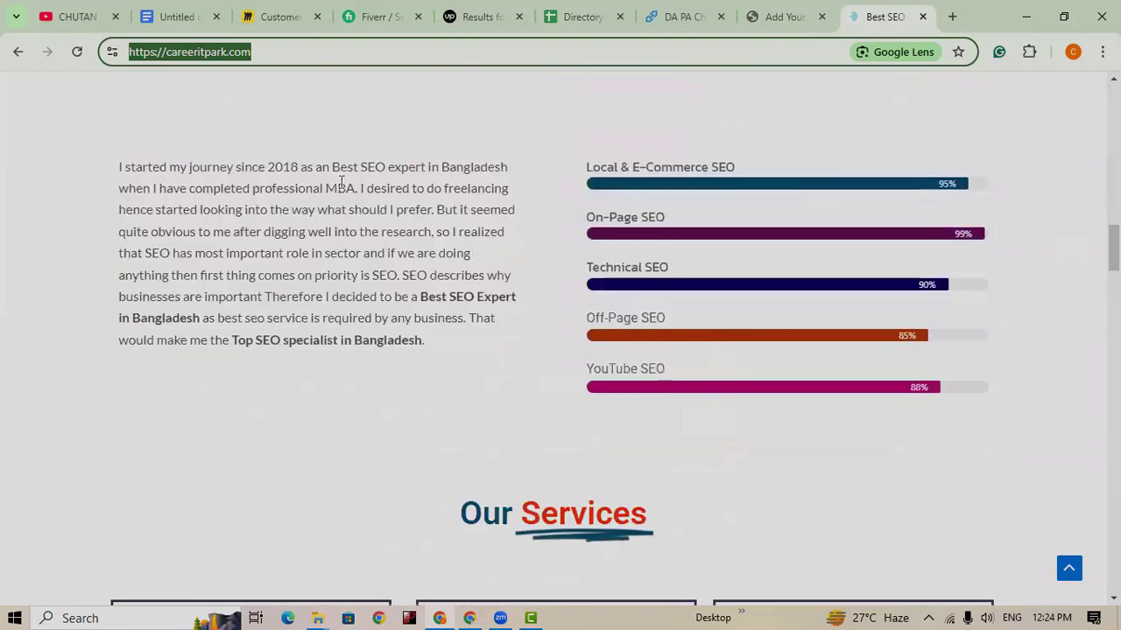
scroll(376, 362, down, 3)
scroll(376, 368, down, 1)
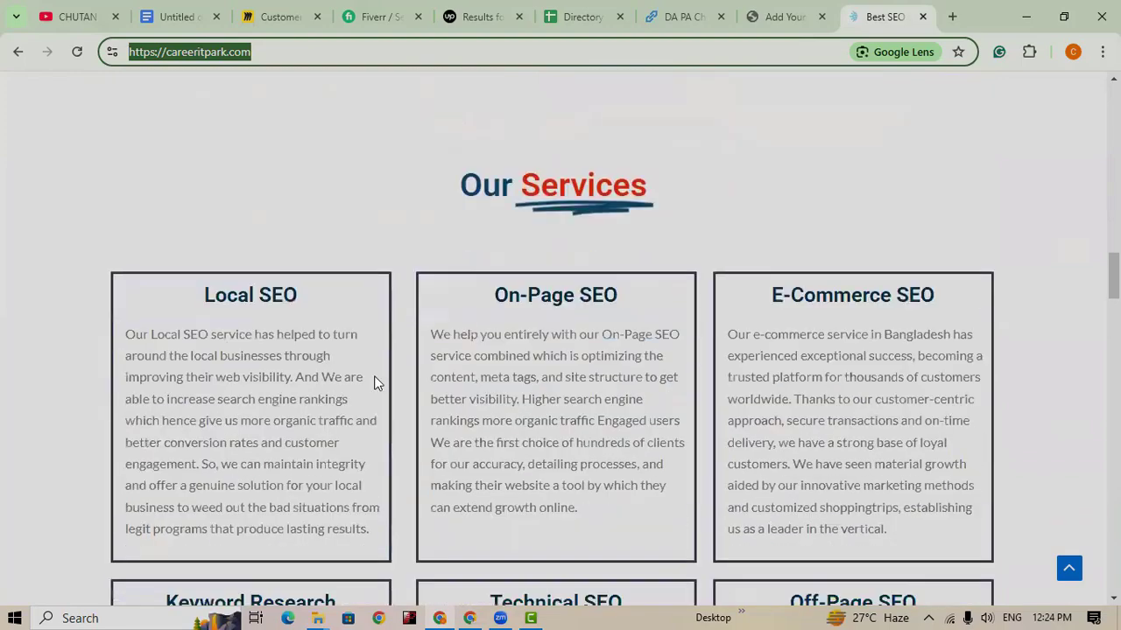
scroll(385, 367, up, 15)
scroll(531, 308, up, 2)
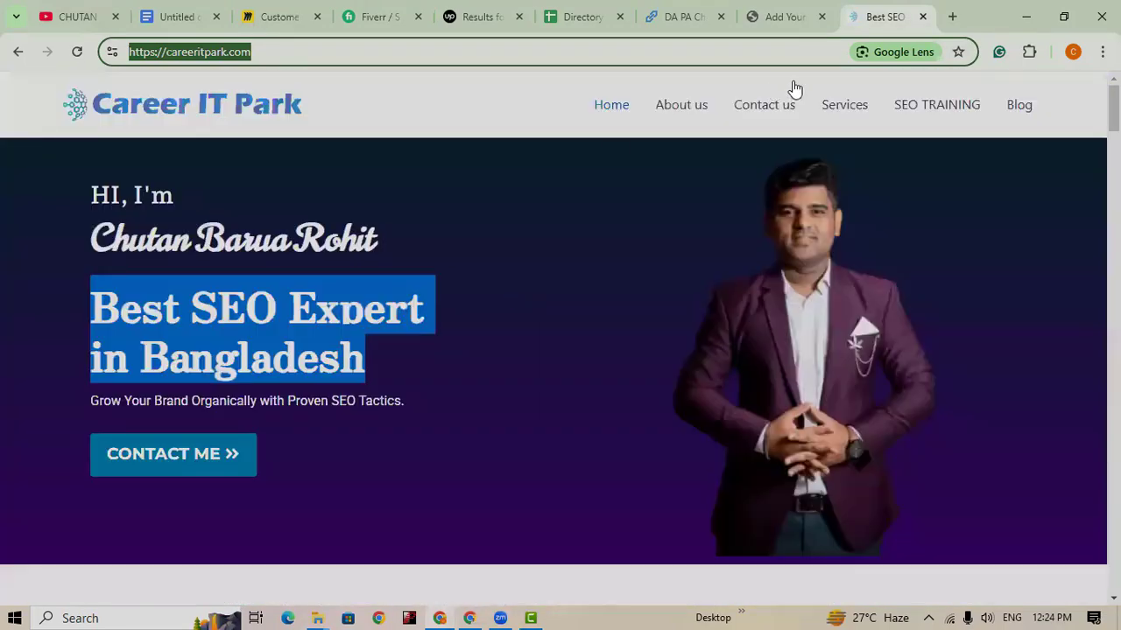
click(679, 106)
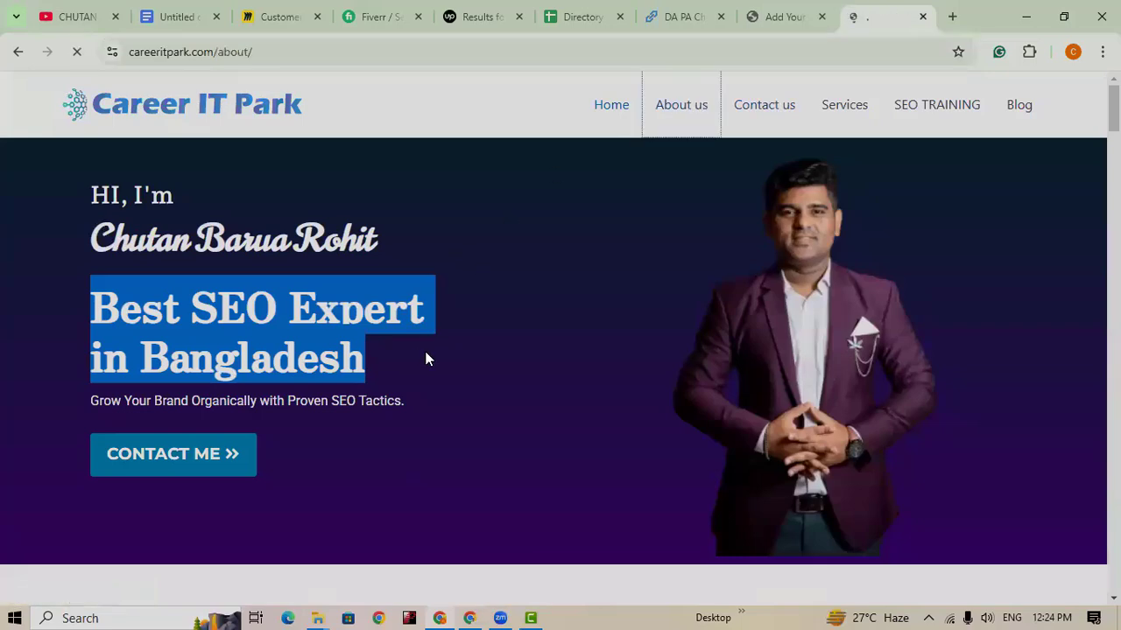
scroll(759, 371, down, 1)
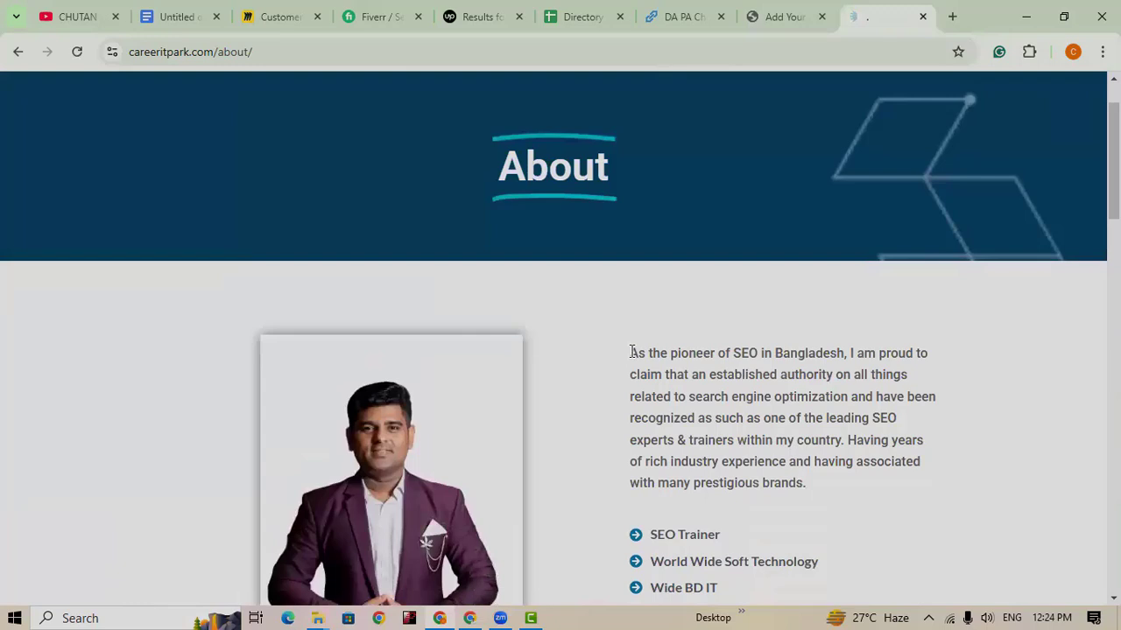
drag(630, 351, 858, 488)
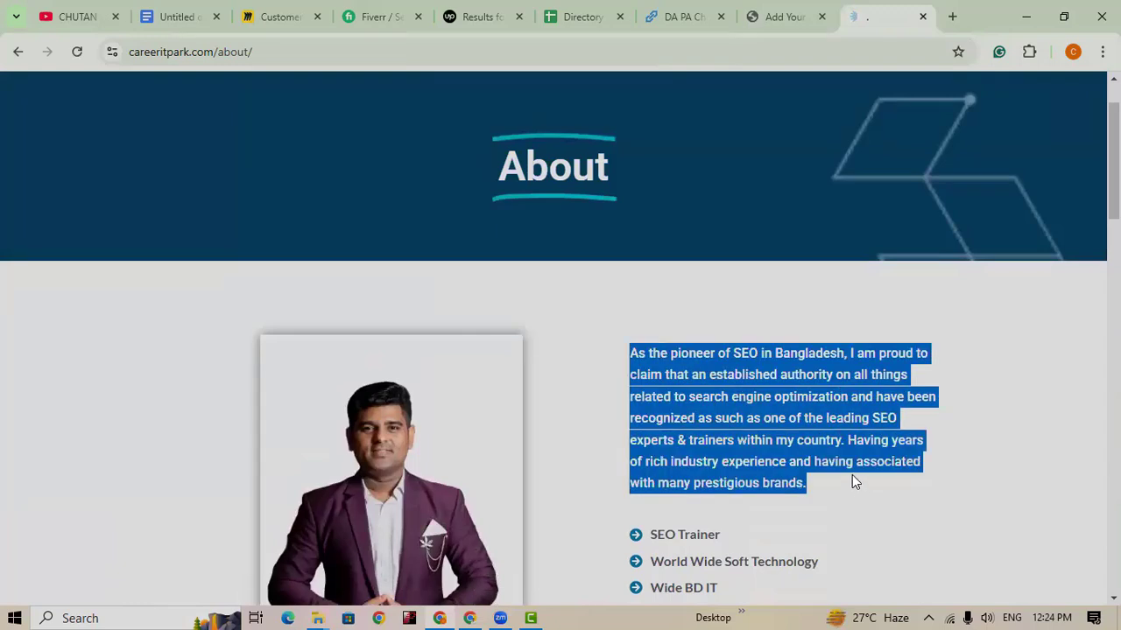
click(783, 17)
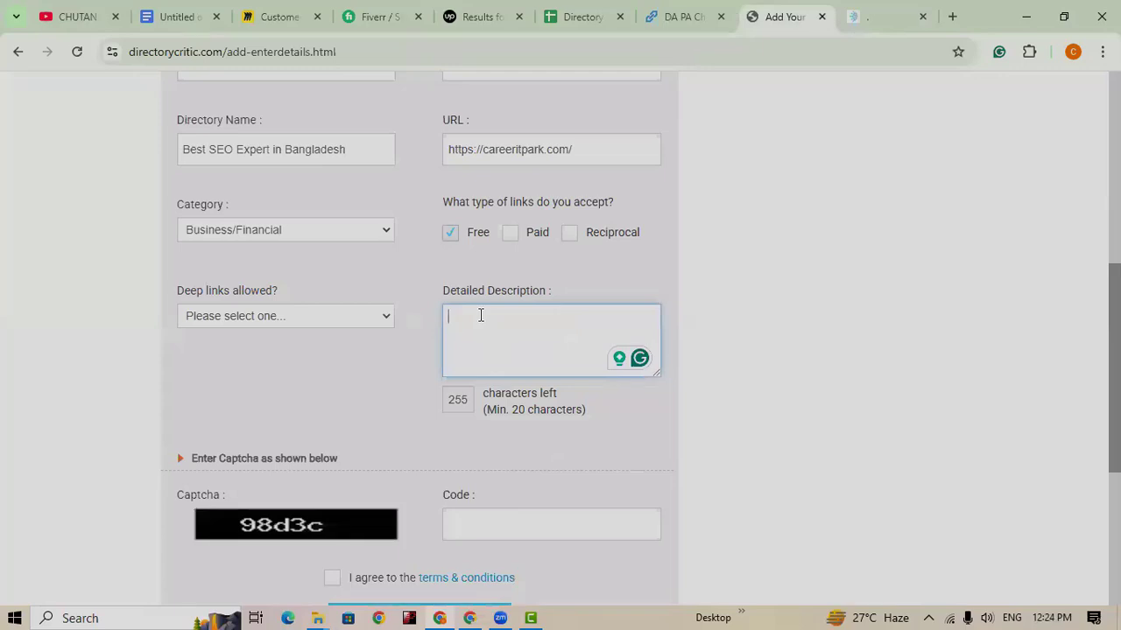
key(ctrl+v)
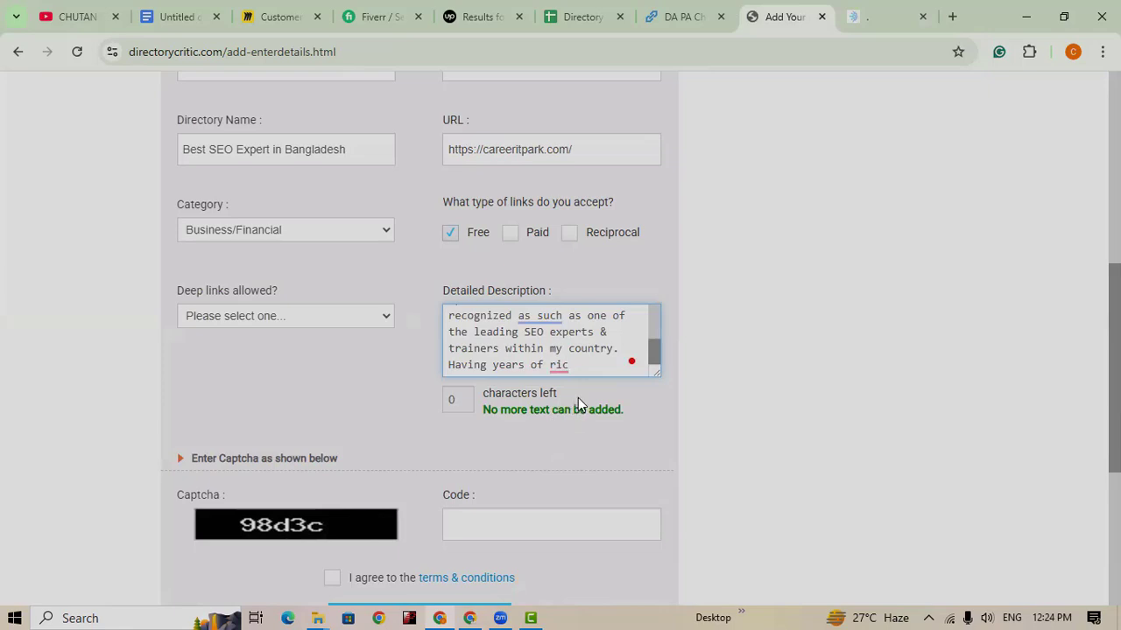
key(BackSpace)
key(BackSpace)
key(BackSpace)
key(BackSpace)
key(BackSpace)
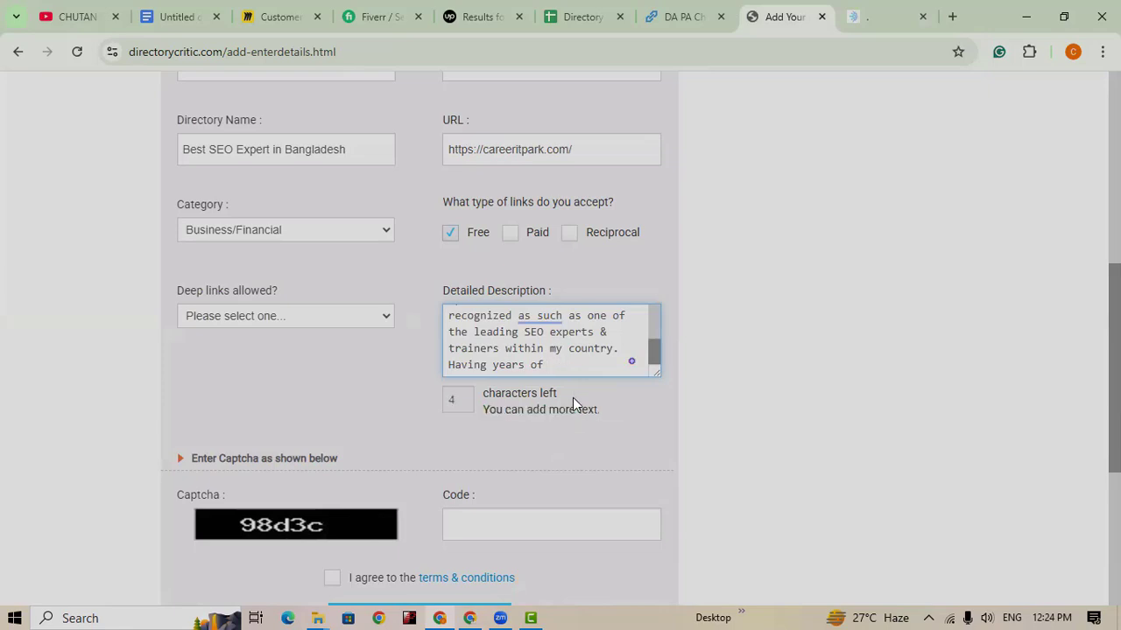
key(BackSpace)
key(BackSpace)
key(BackSpace)
key(BackSpace)
key(BackSpace)
key(BackSpace)
key(BackSpace)
key(BackSpace)
key(BackSpace)
key(BackSpace)
key(BackSpace)
key(BackSpace)
key(BackSpace)
key(BackSpace)
key(BackSpace)
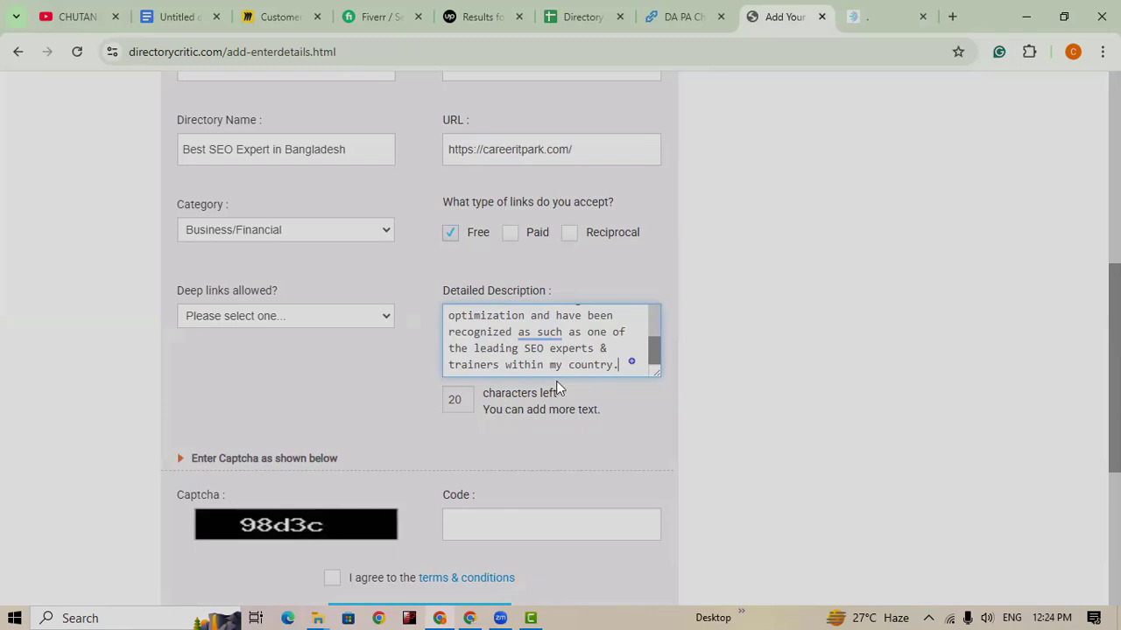
scroll(571, 359, up, 5)
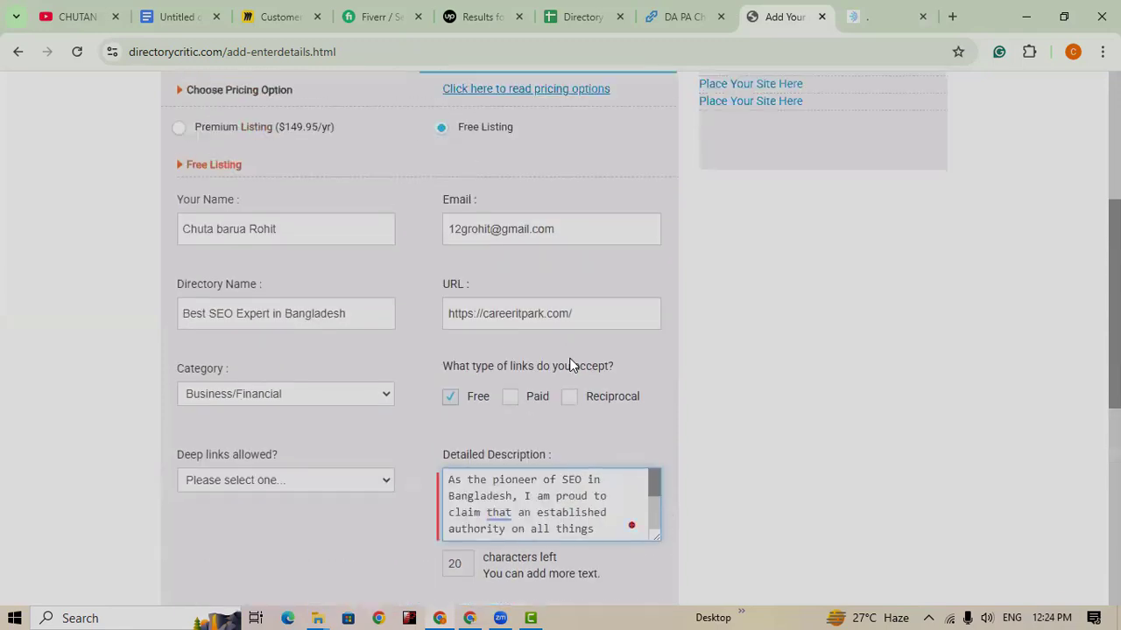
scroll(579, 445, down, 4)
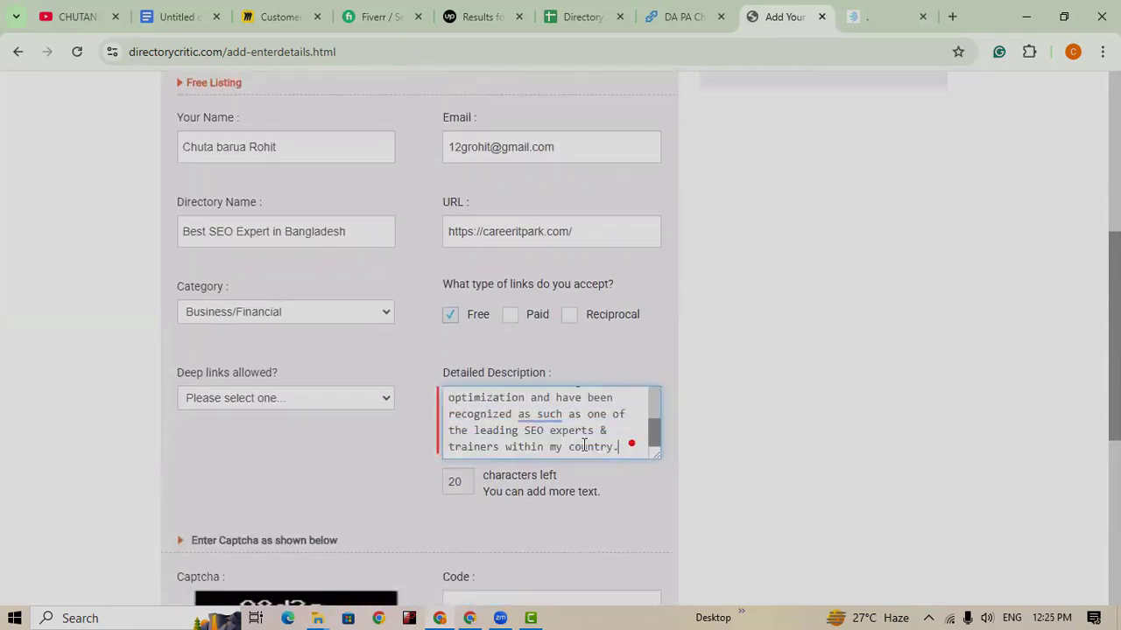
scroll(582, 441, down, 1)
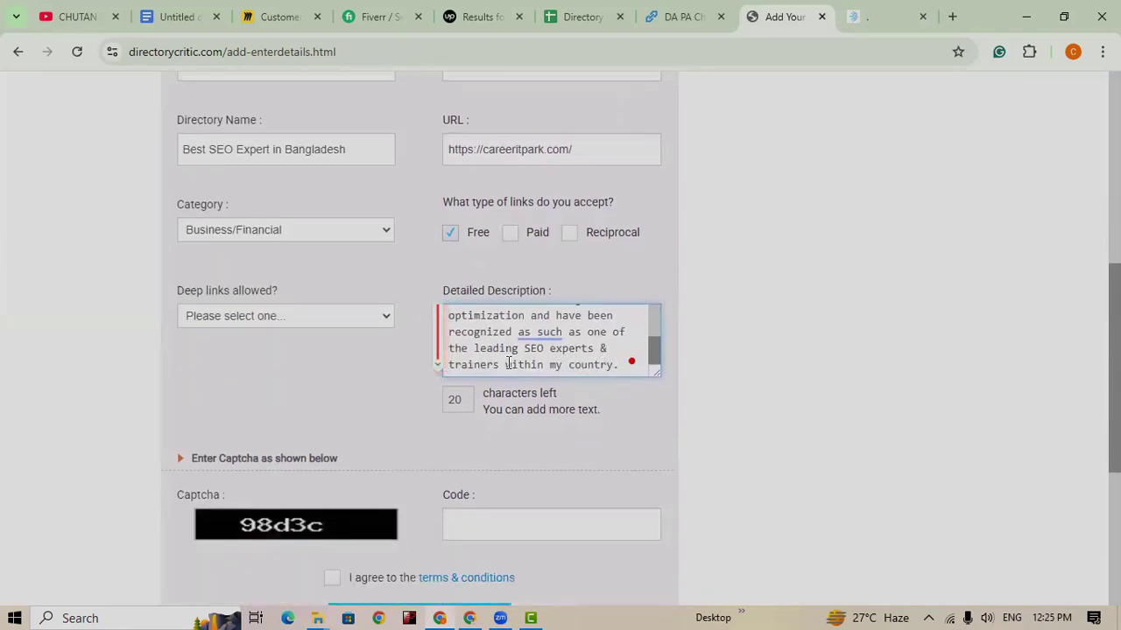
scroll(563, 359, up, 3)
scroll(569, 359, down, 4)
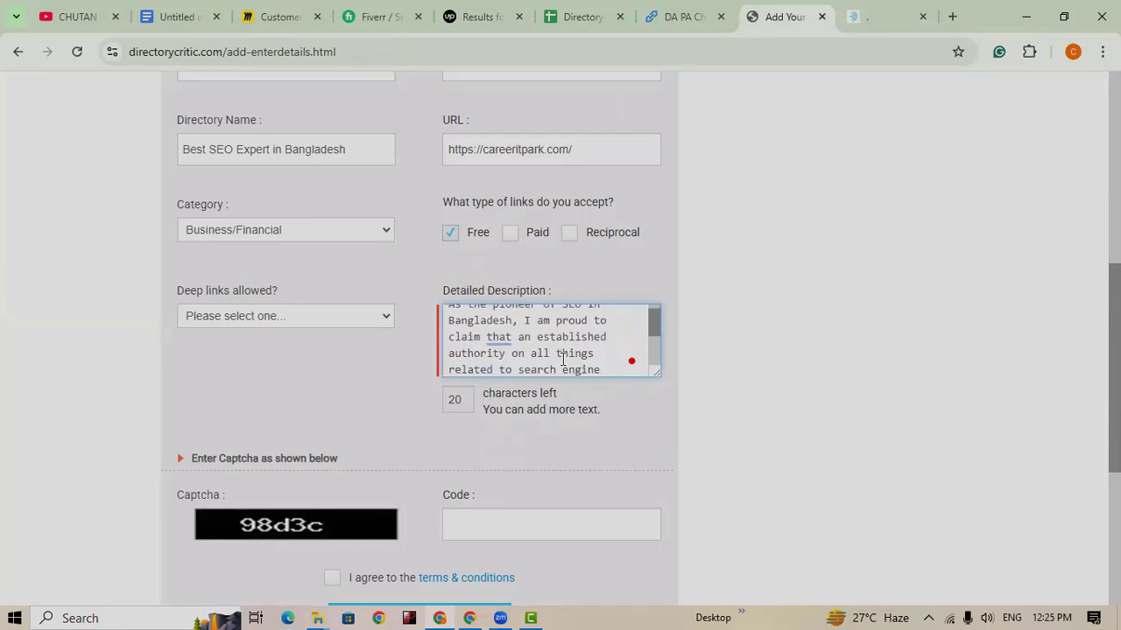
scroll(574, 359, down, 1)
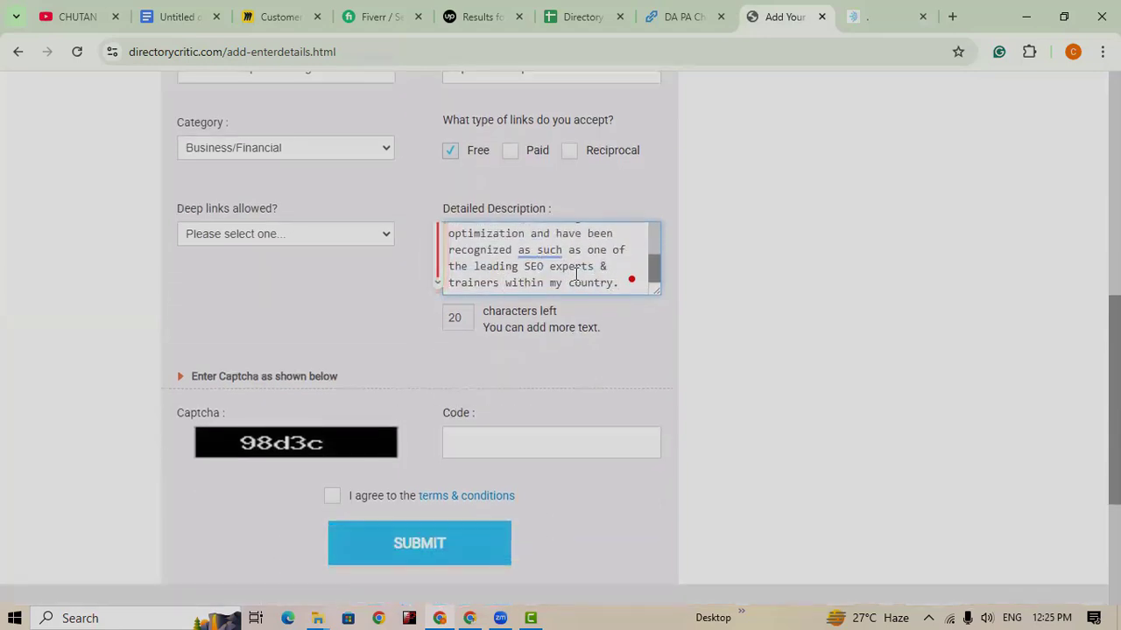
scroll(561, 279, up, 4)
scroll(576, 278, up, 1)
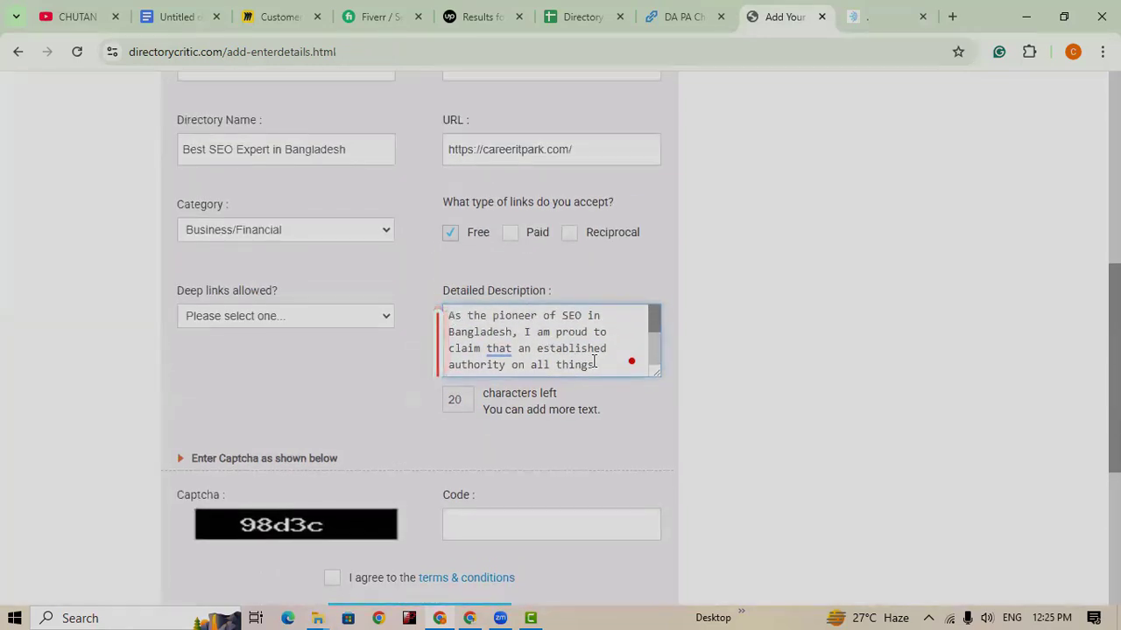
double_click(548, 347)
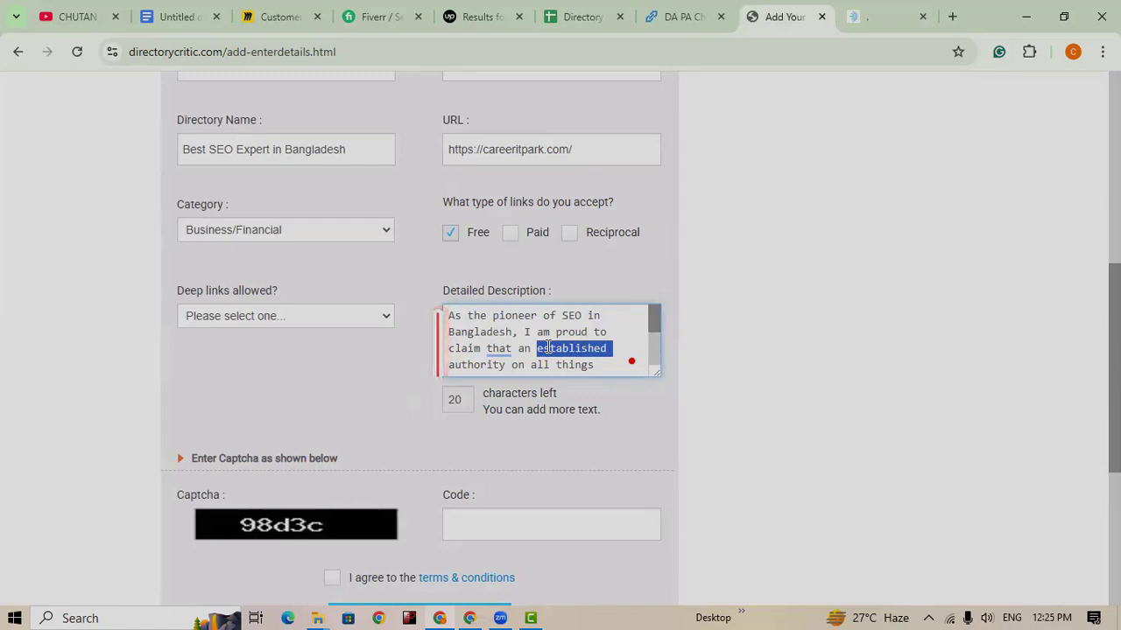
key(ctrl+a)
Step: Swap the Detailed Description for the About paragraph trimmed to end at 'within my country.'
key(BackSpace)
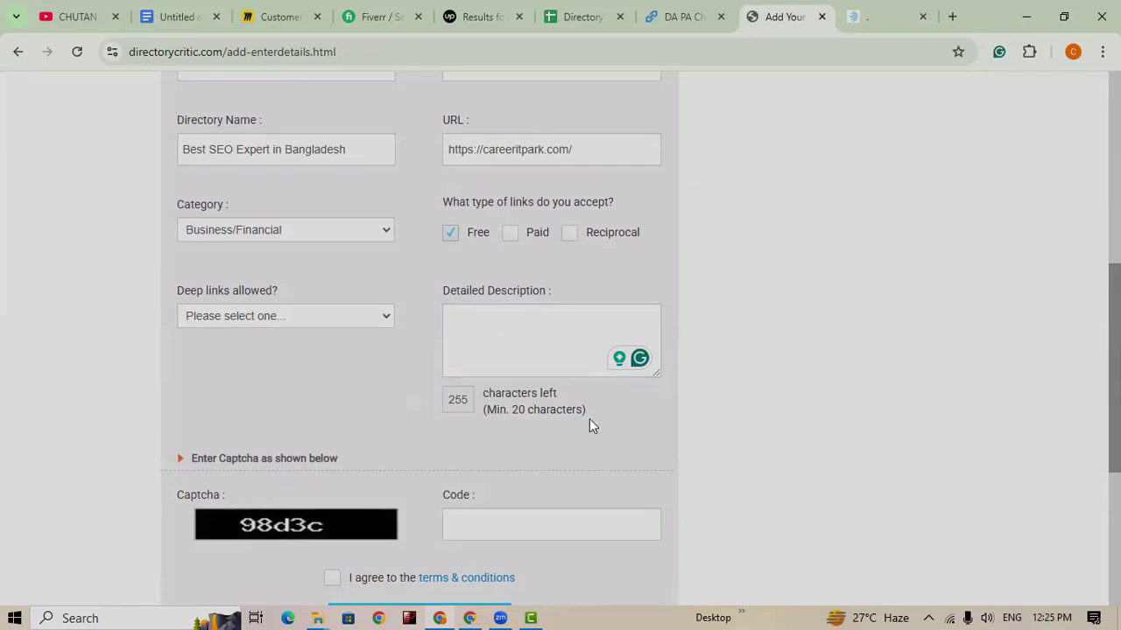
click(512, 344)
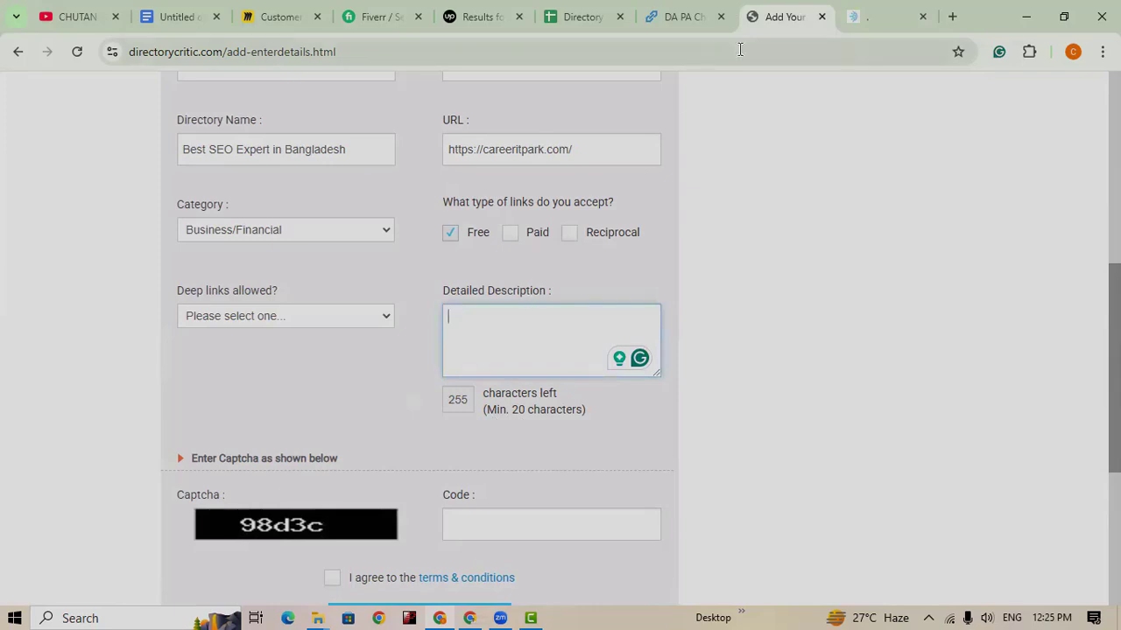
click(864, 21)
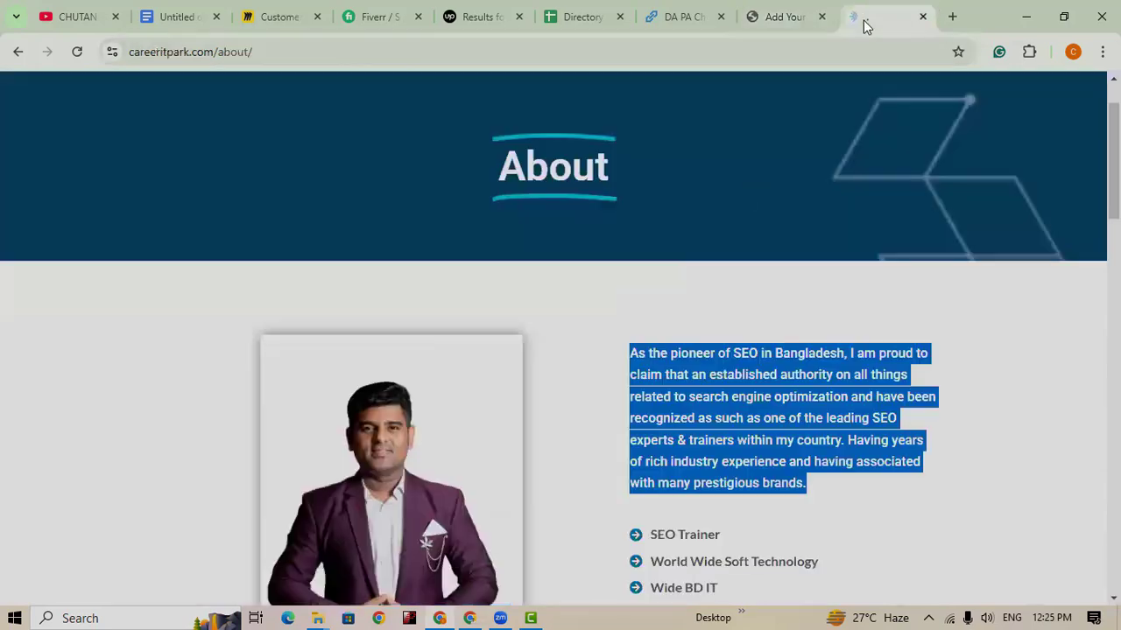
scroll(749, 445, down, 1)
scroll(753, 438, up, 1)
click(763, 417)
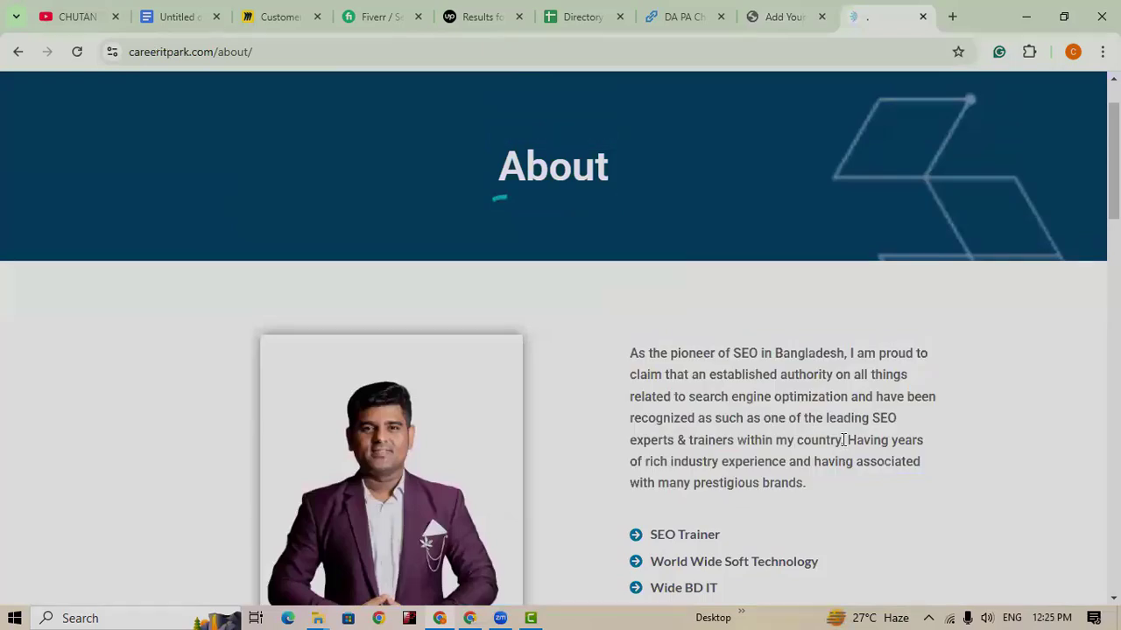
drag(843, 439, 610, 359)
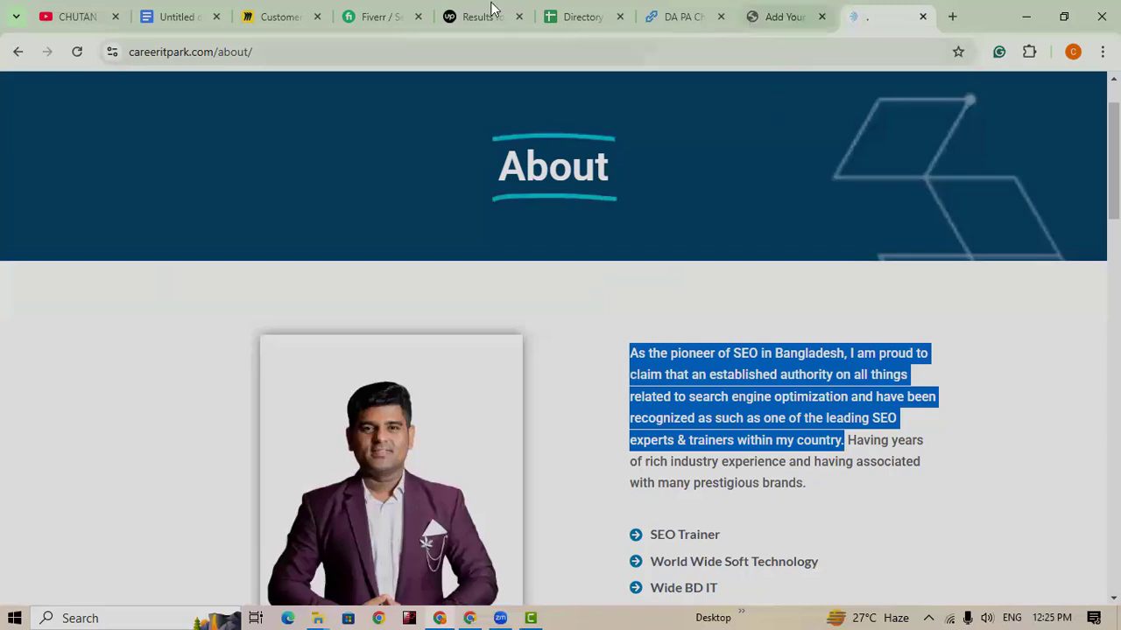
click(778, 20)
click(508, 340)
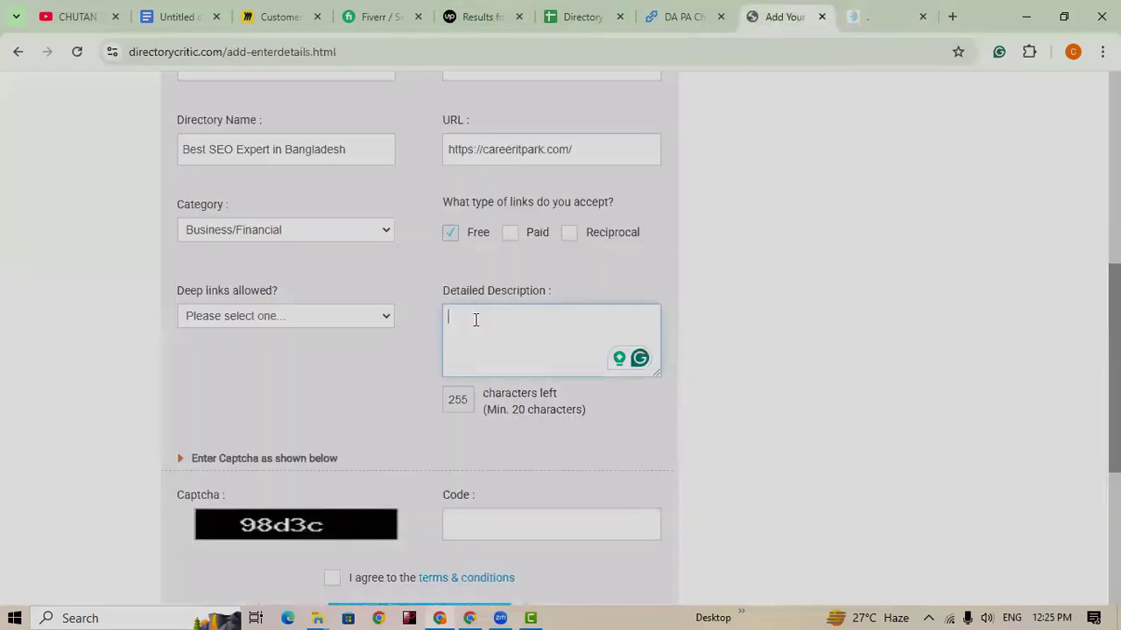
key(ctrl+v)
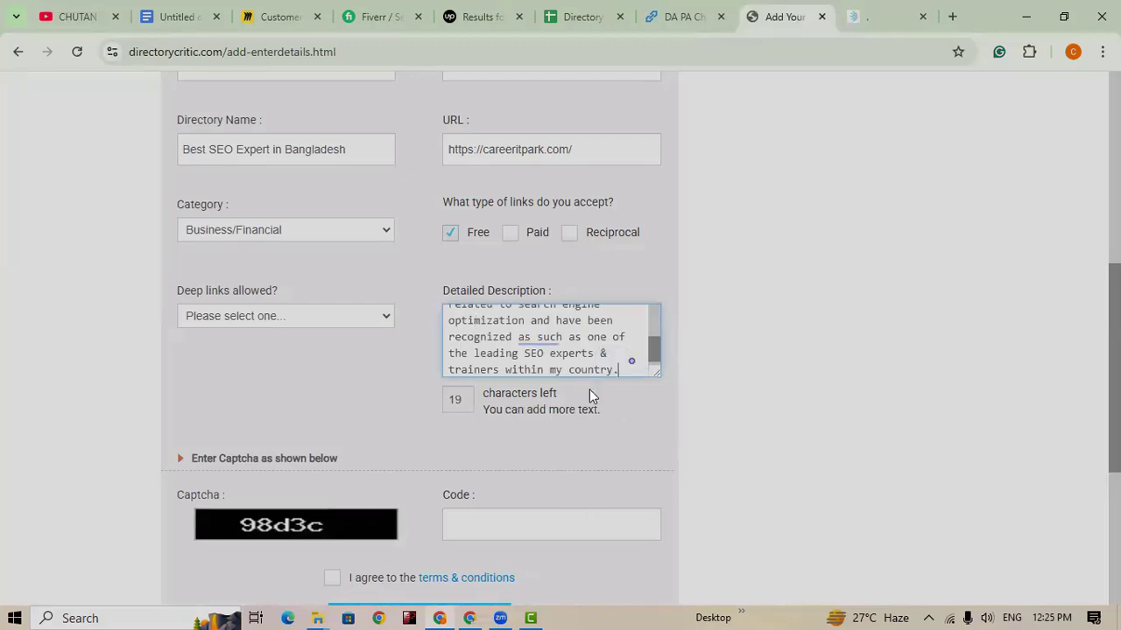
scroll(560, 446, down, 1)
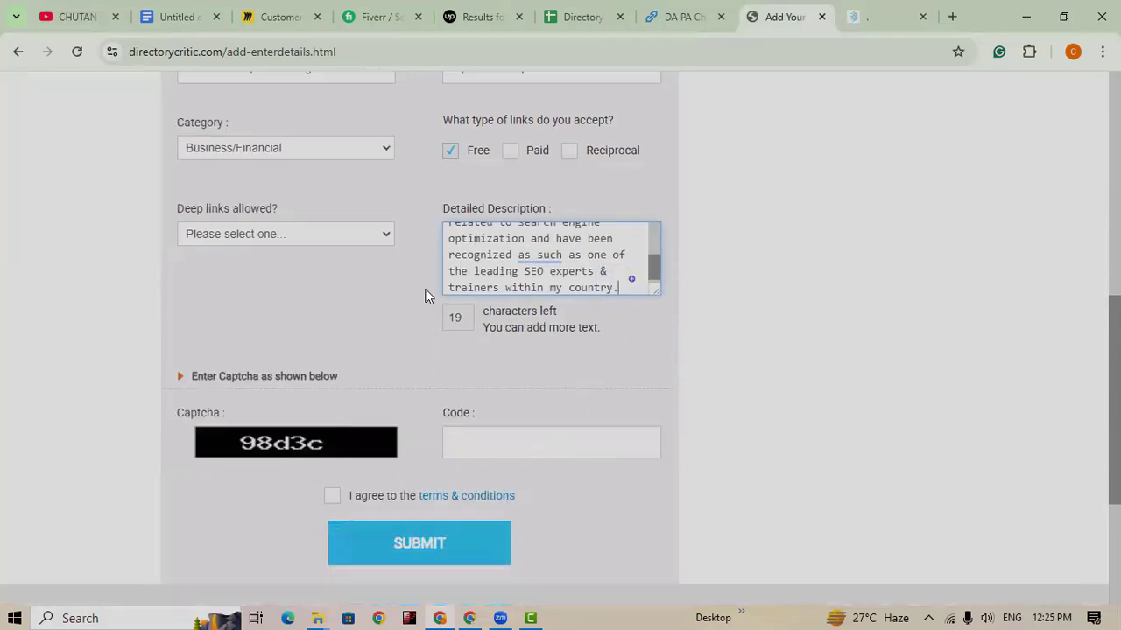
Step: Set Deep links to 'Yes (all listings)'
click(326, 242)
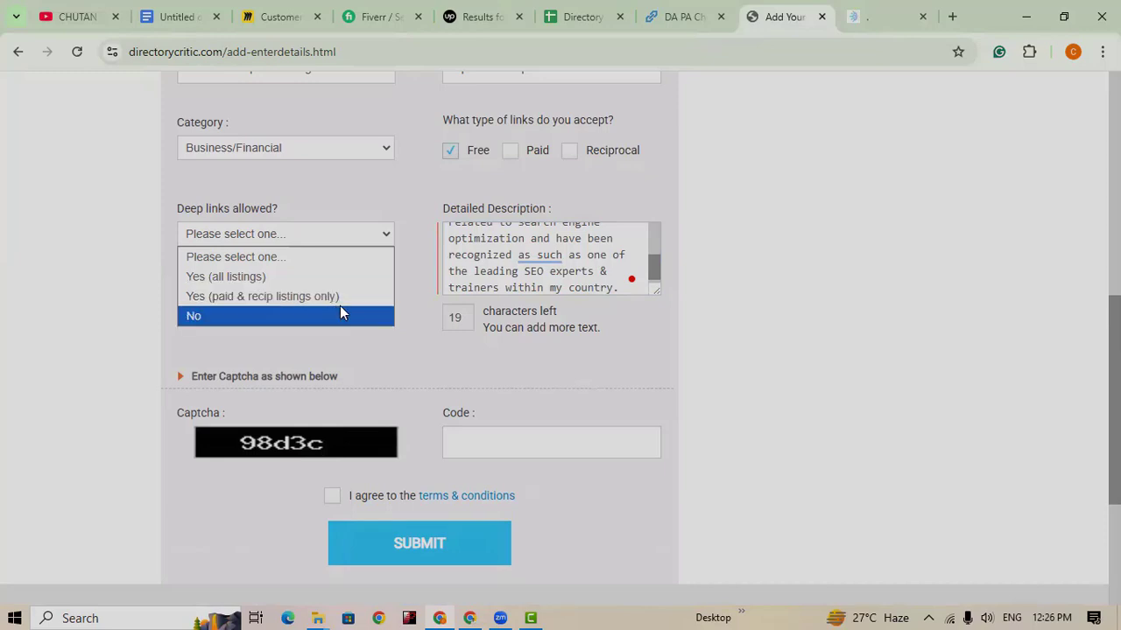
click(253, 277)
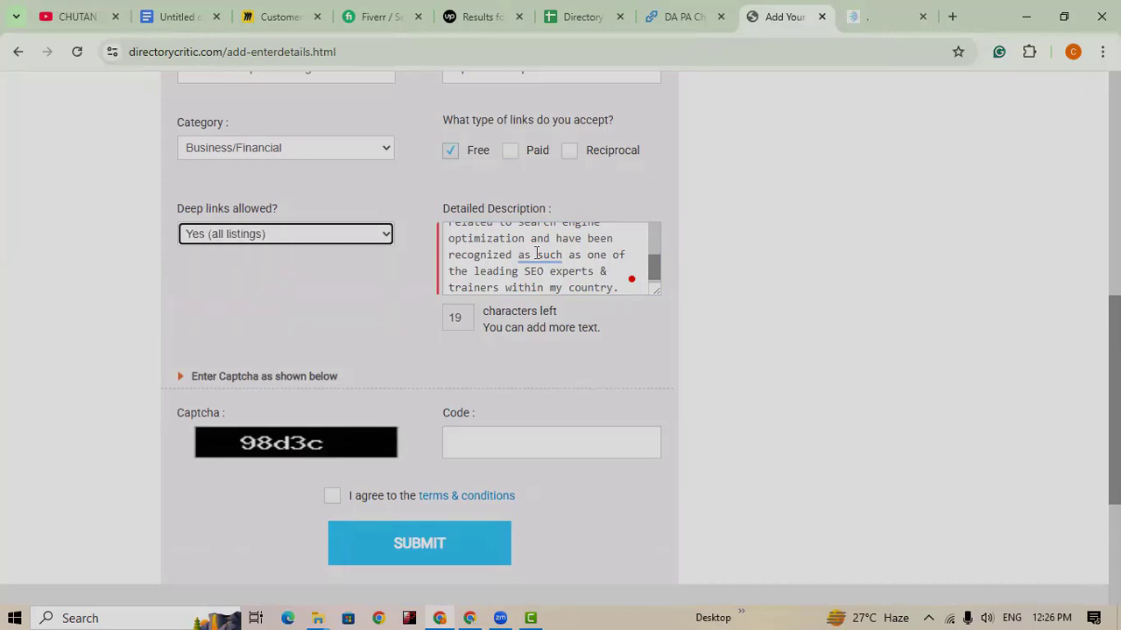
scroll(578, 485, down, 2)
scroll(477, 357, up, 2)
Step: Enter captcha code 98d, agree to the terms & conditions, and submit the directory
click(507, 446)
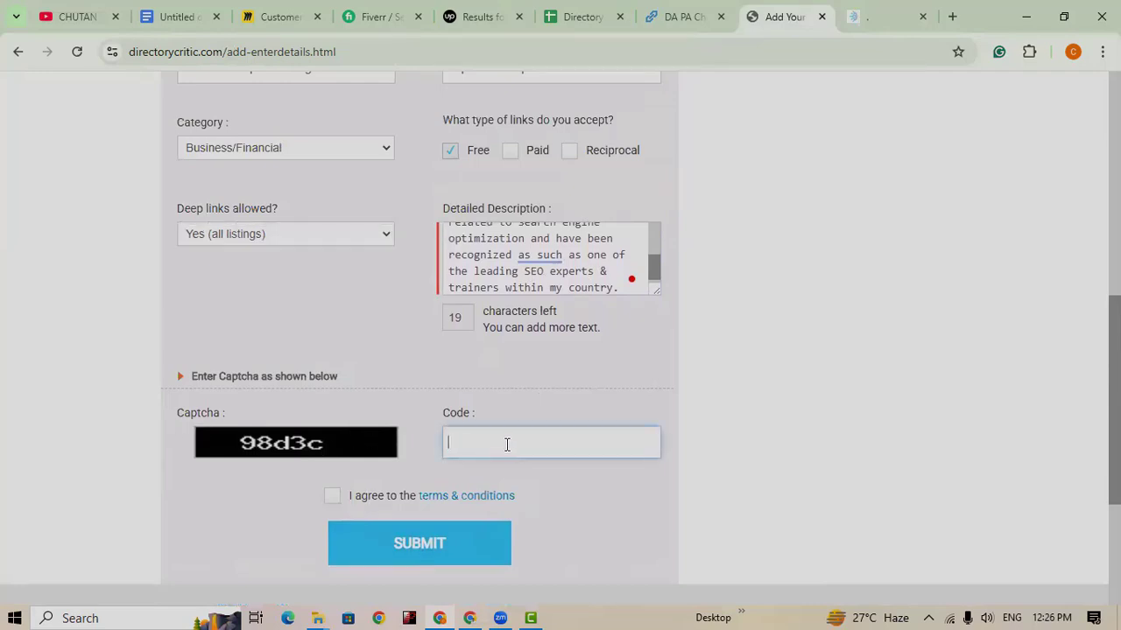
text(98d3c)
click(332, 496)
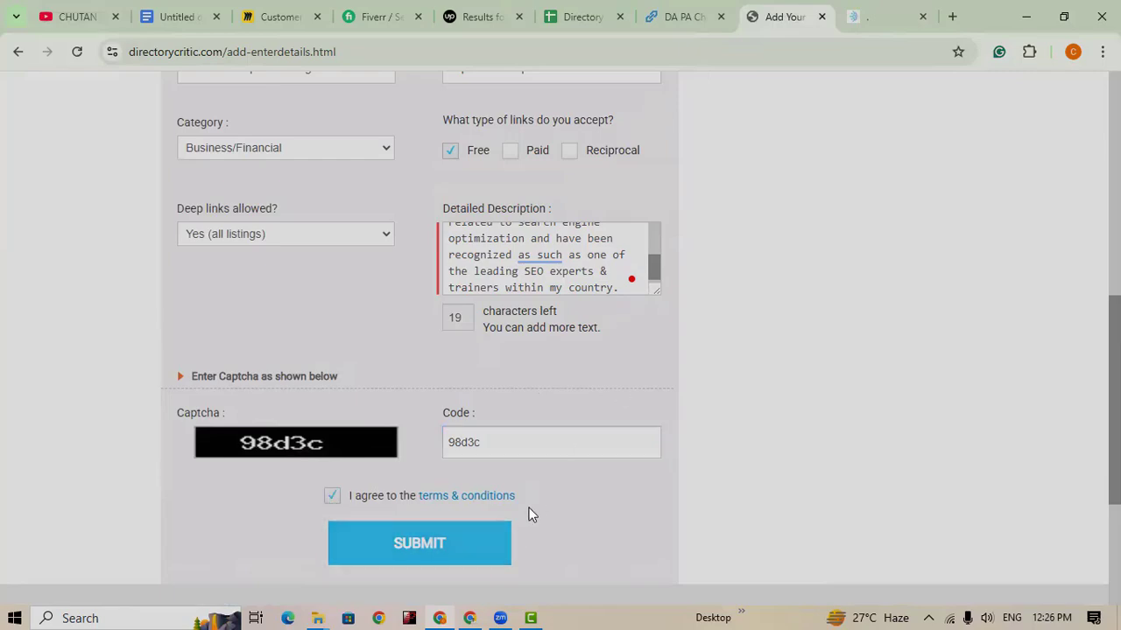
scroll(460, 458, up, 3)
scroll(459, 458, up, 3)
scroll(464, 479, down, 10)
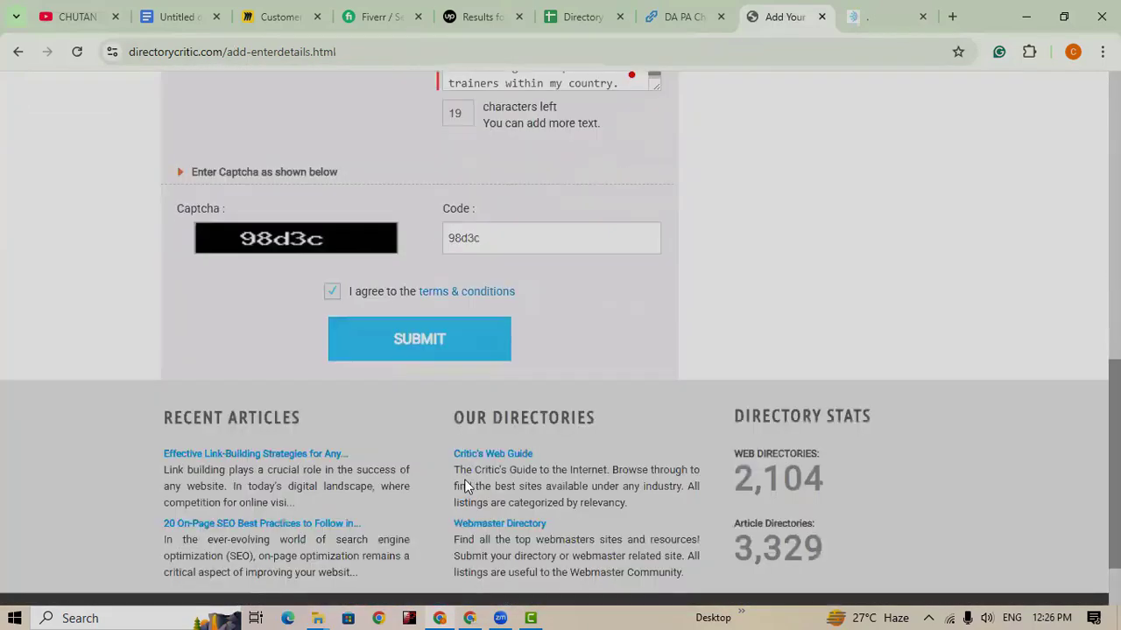
click(417, 289)
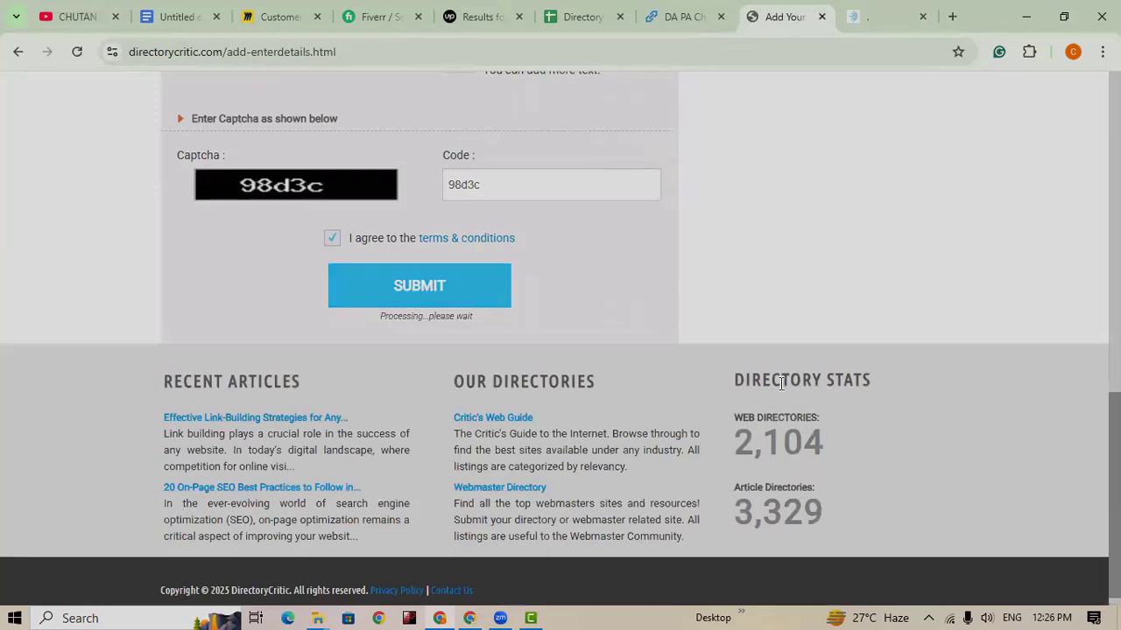
scroll(782, 388, up, 3)
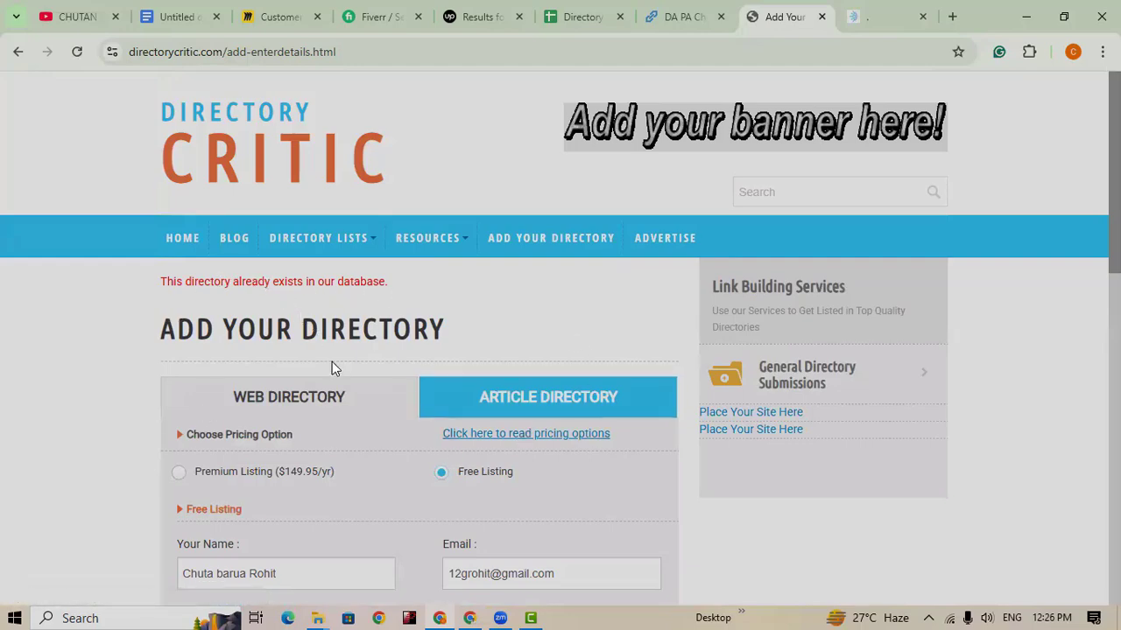
Step: Scroll through the form to read the 'This directory already exists in our database.' rejection
scroll(332, 361, down, 3)
scroll(482, 379, down, 1)
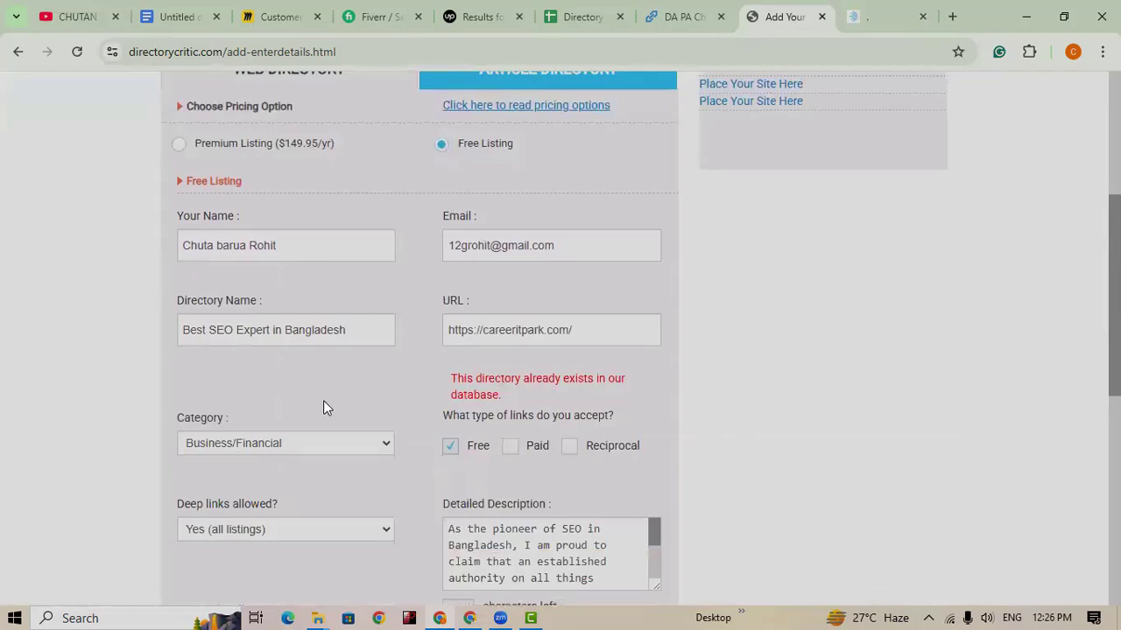
scroll(398, 444, up, 3)
scroll(795, 502, down, 3)
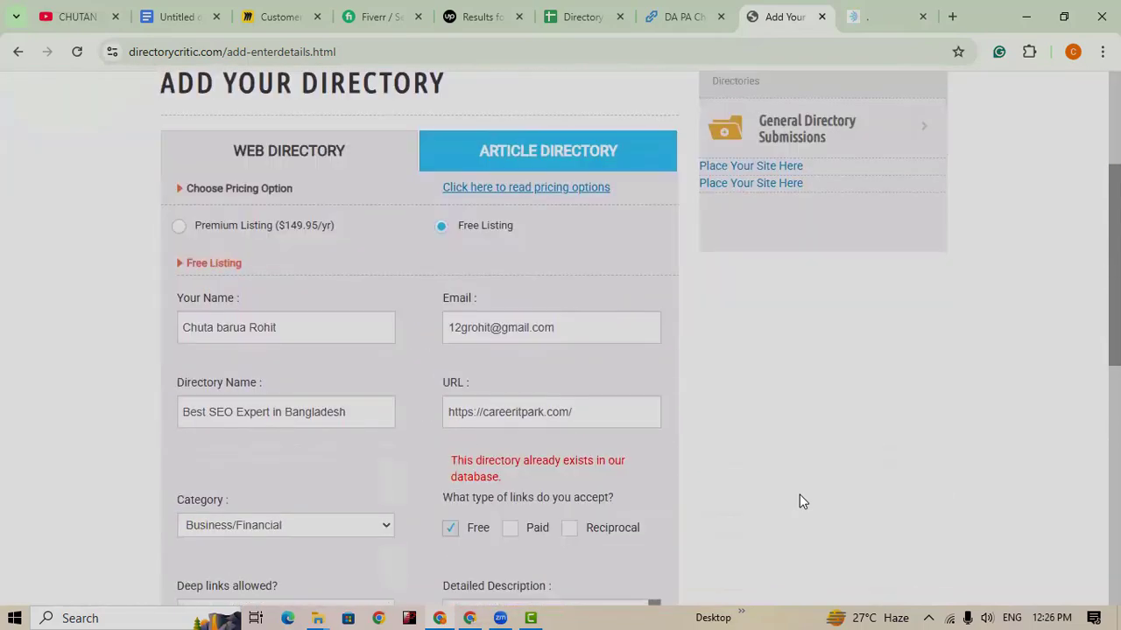
scroll(788, 525, down, 1)
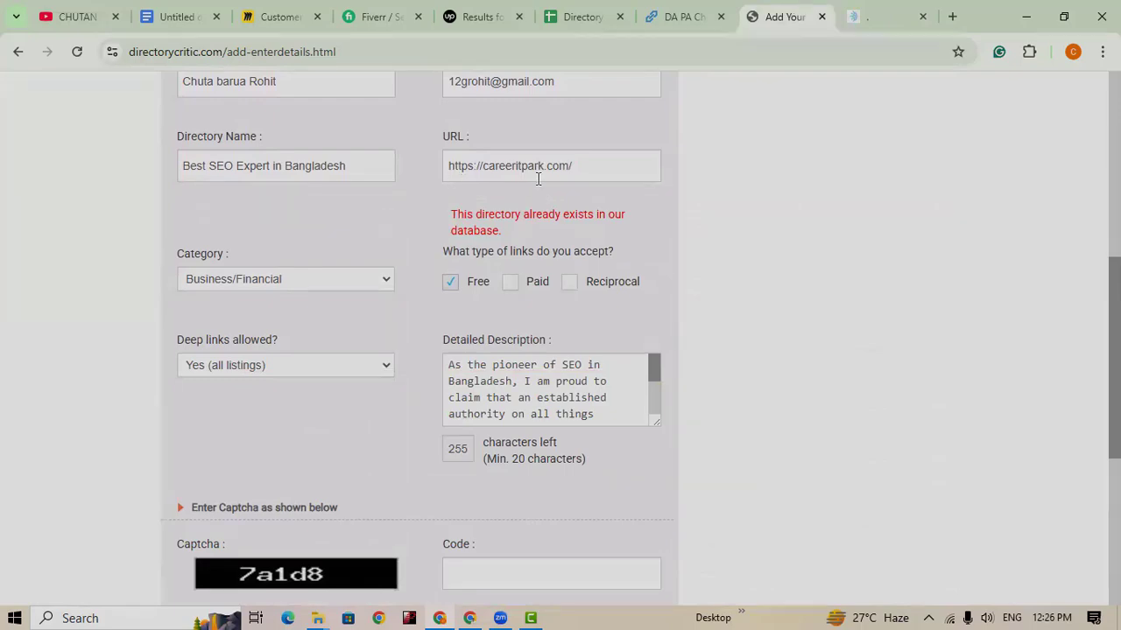
scroll(719, 360, up, 2)
scroll(718, 377, up, 3)
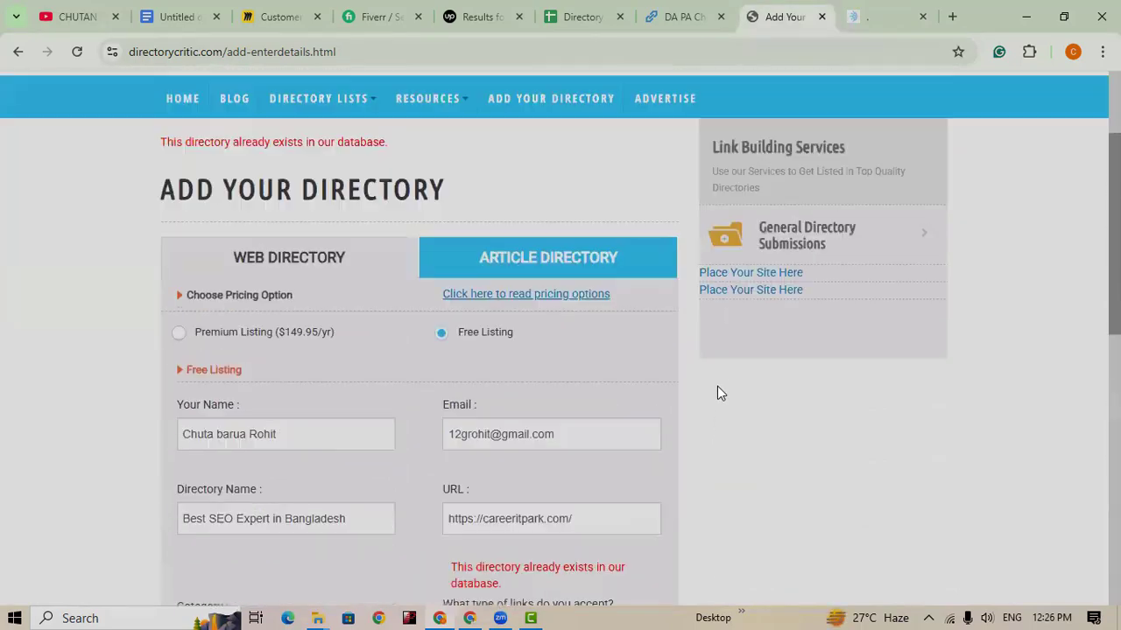
scroll(718, 390, down, 1)
scroll(718, 394, up, 1)
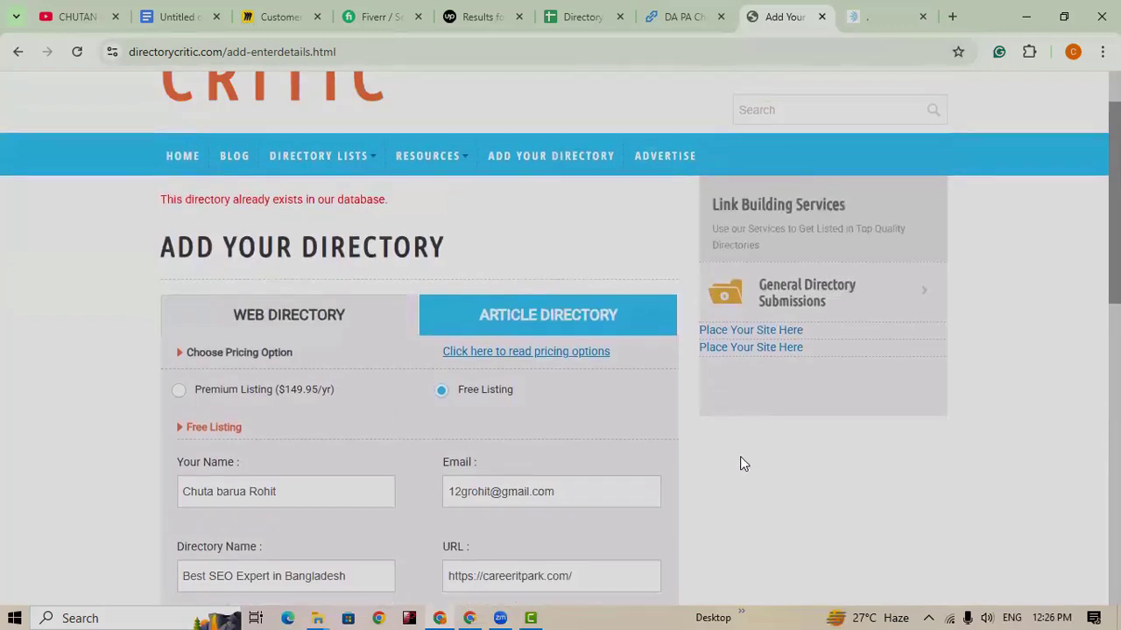
scroll(700, 473, down, 1)
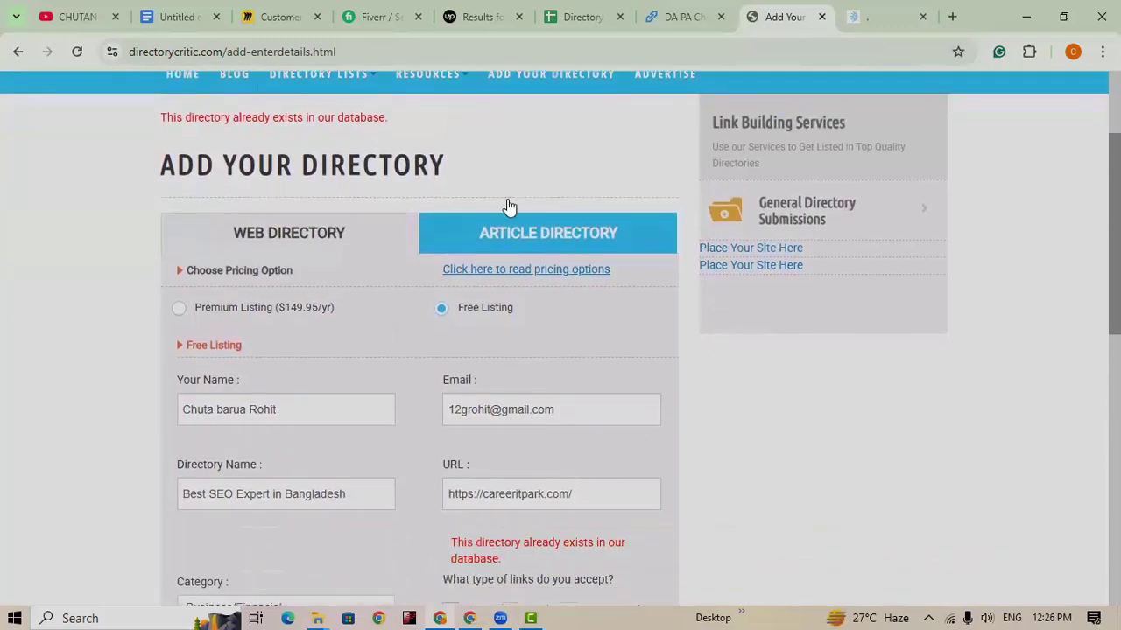
Step: Copy the Viesearch website link from the Directory Submission spreadsheet
click(569, 19)
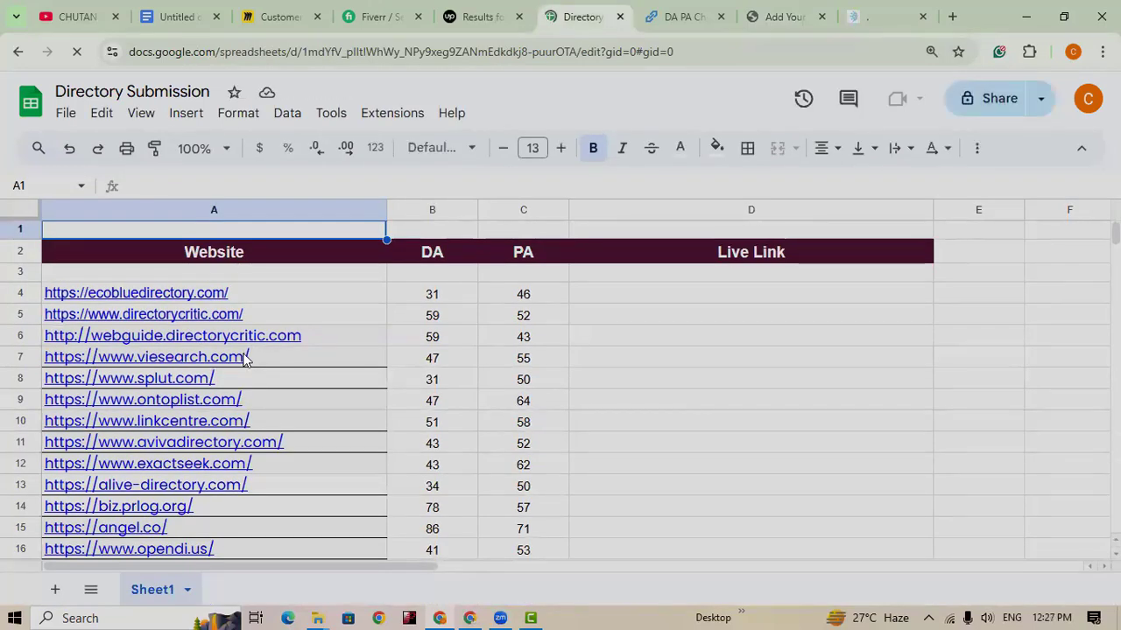
mouse_move(246, 361)
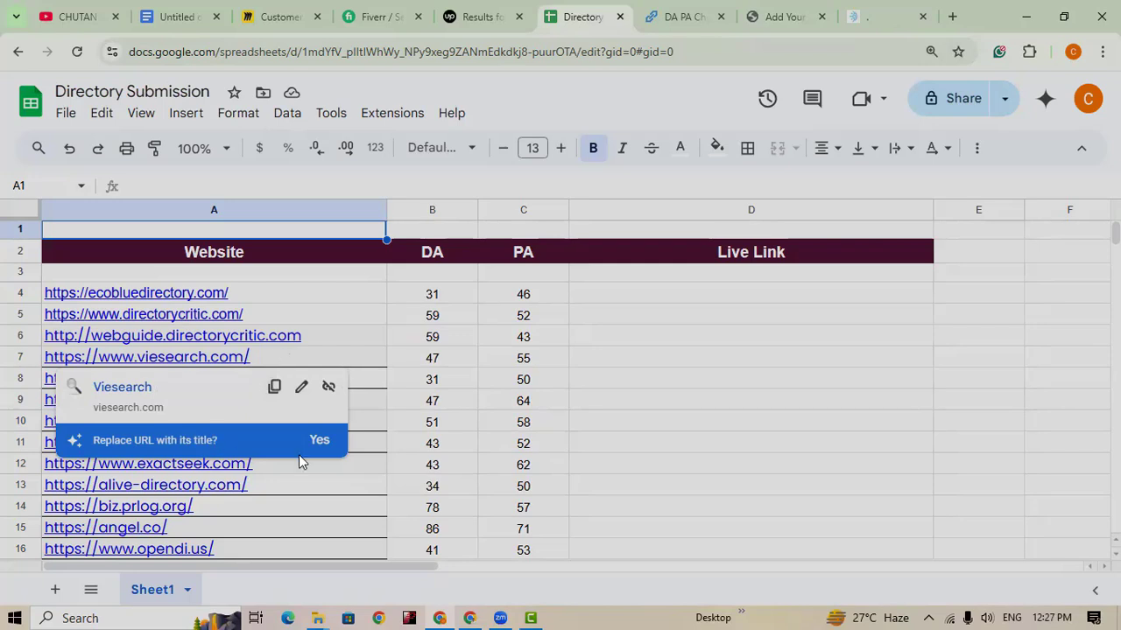
click(274, 388)
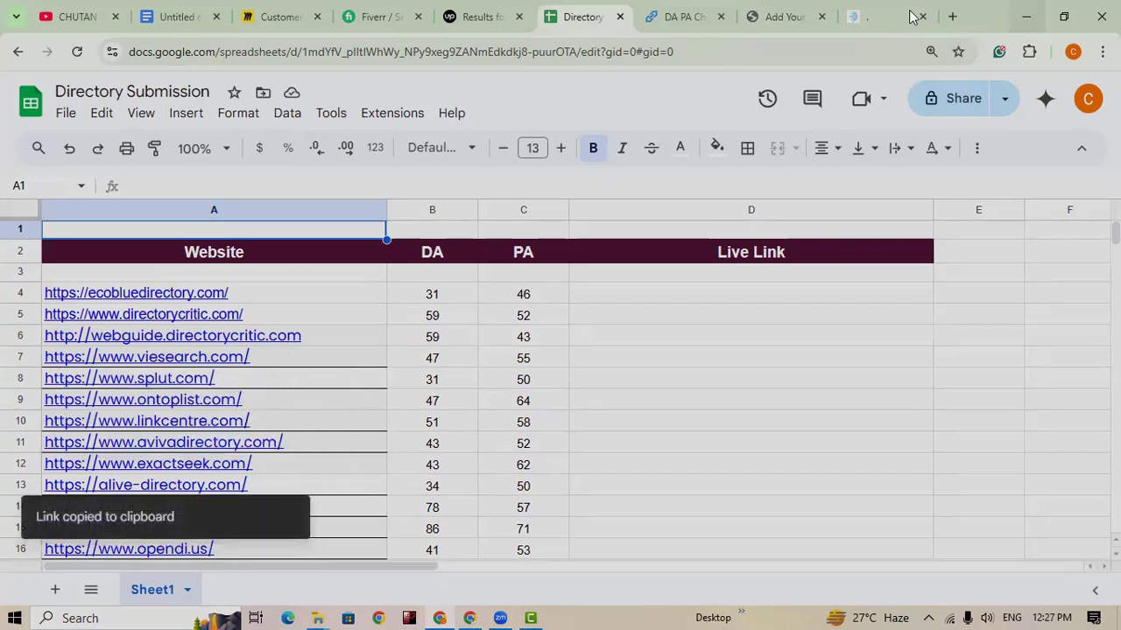
Step: Reload the DA PA checker, confirming resubmission, then return to Directory Critic
click(683, 18)
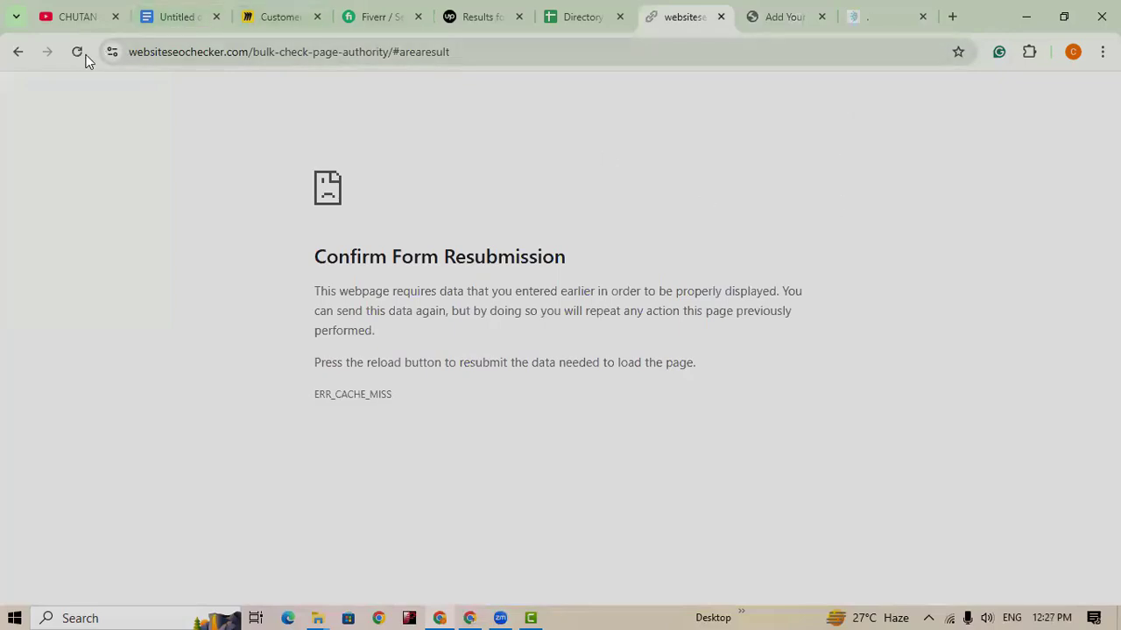
click(78, 51)
click(593, 200)
click(786, 16)
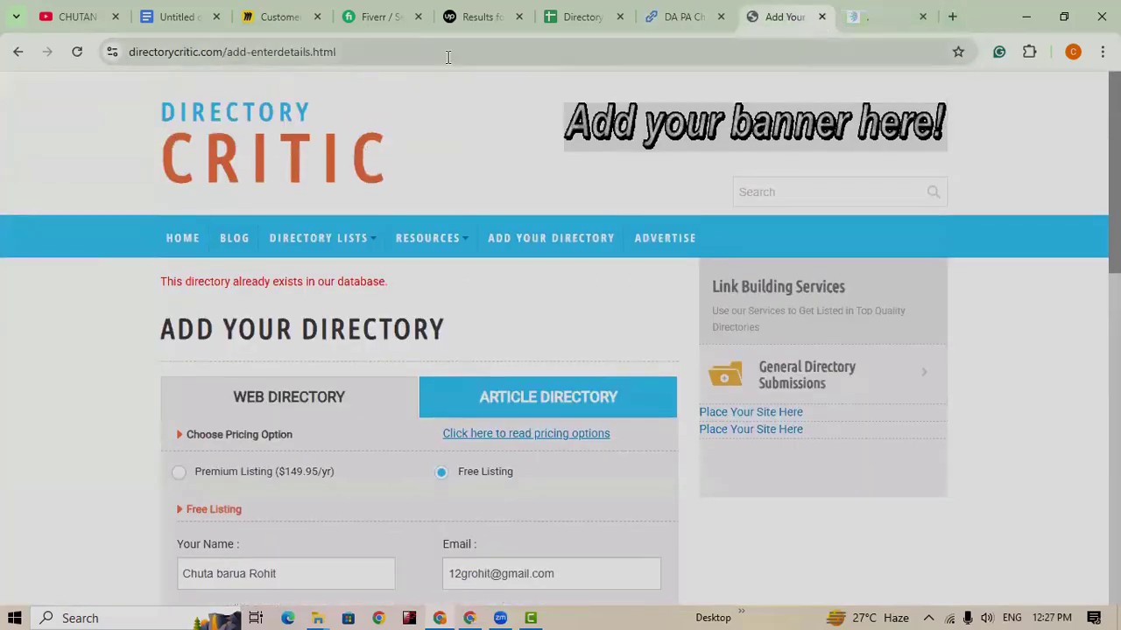
Step: Go to the copied viesearch.com address and open its Submit a website page
click(447, 54)
key(ctrl+v)
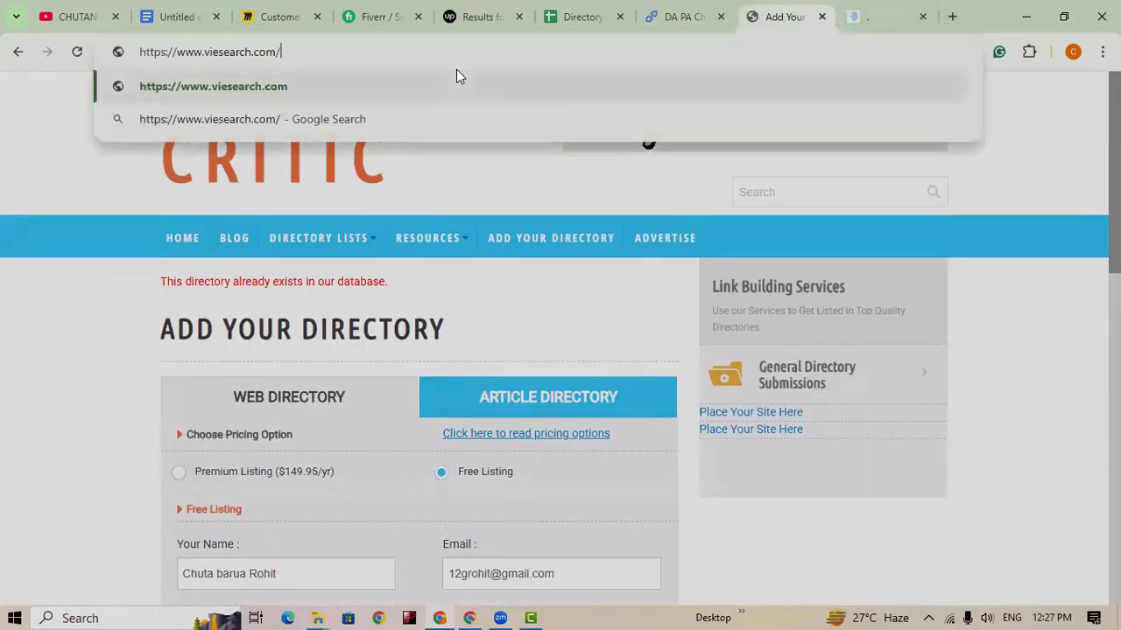
key(Return)
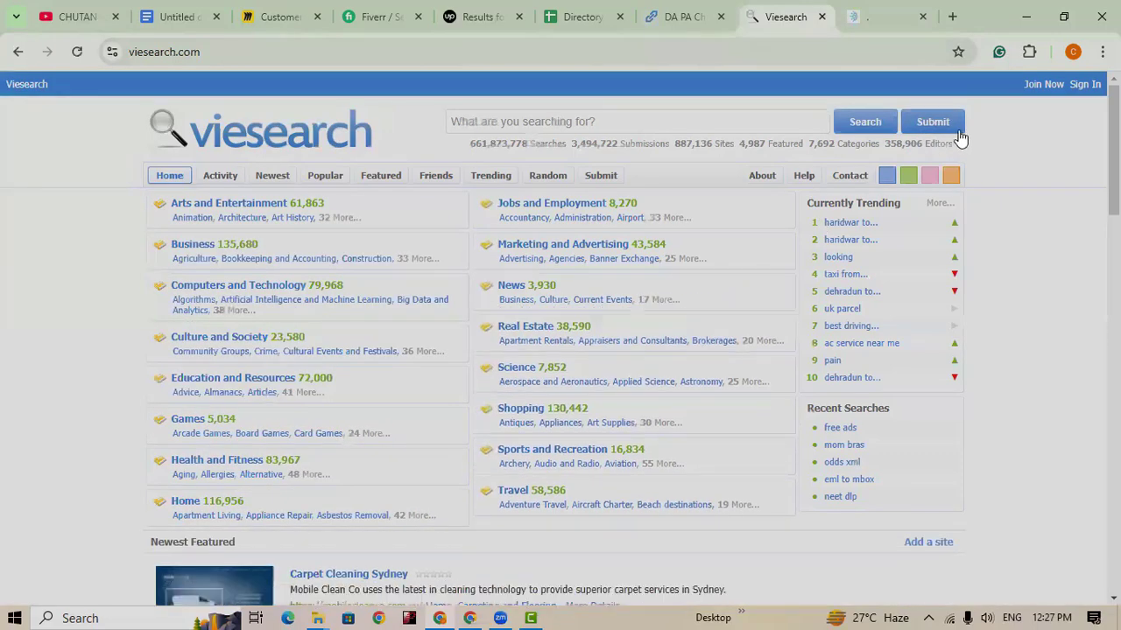
click(932, 122)
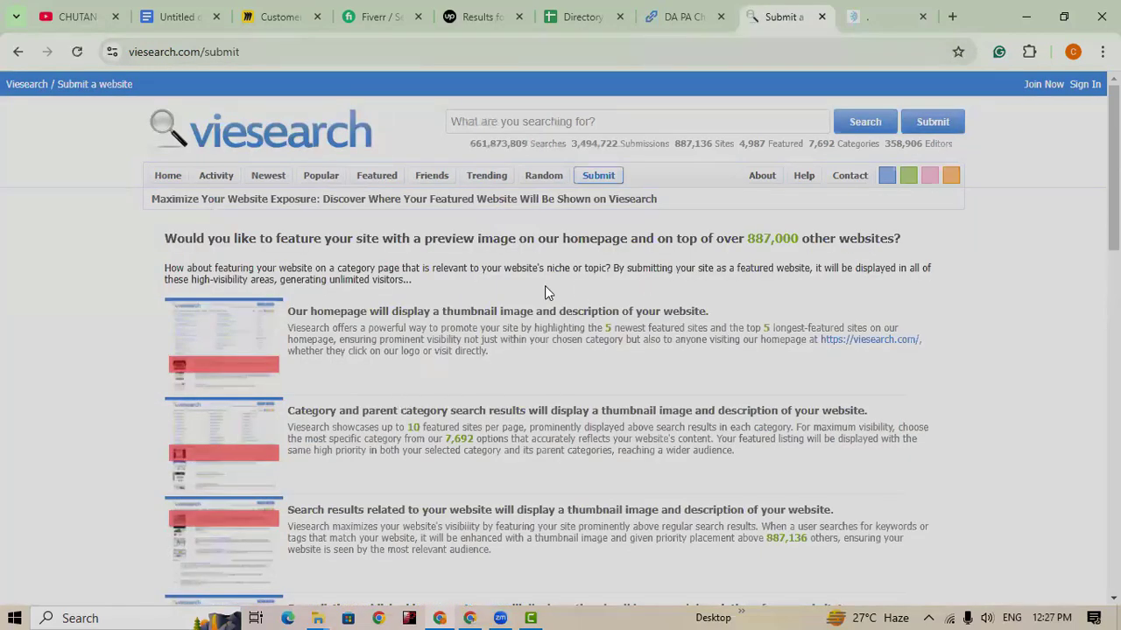
scroll(543, 306, down, 3)
scroll(601, 371, up, 3)
Step: Enter the submitter's full name in Your Name, fixing a typo at the end
click(597, 177)
scroll(655, 435, down, 10)
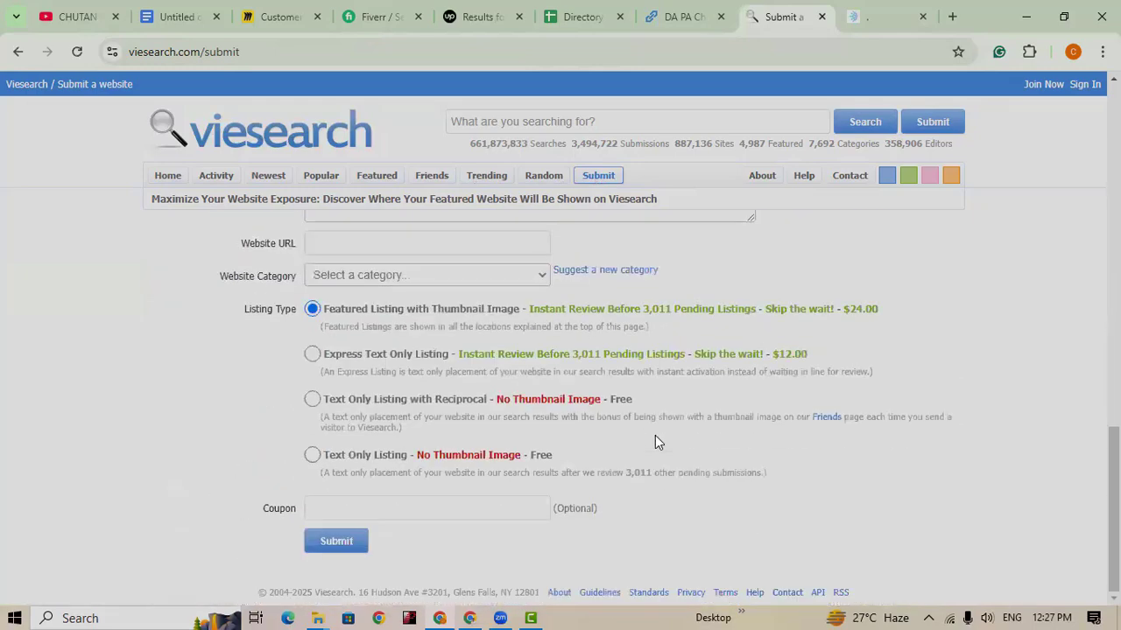
scroll(655, 435, up, 3)
scroll(588, 400, down, 2)
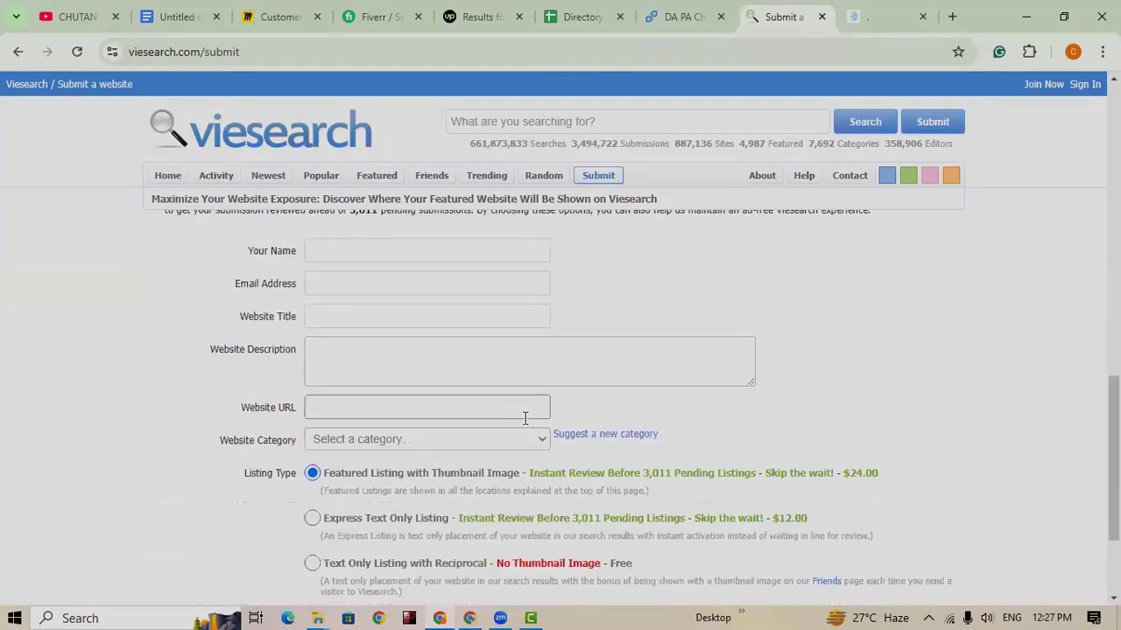
scroll(524, 419, up, 1)
scroll(524, 419, up, 1)
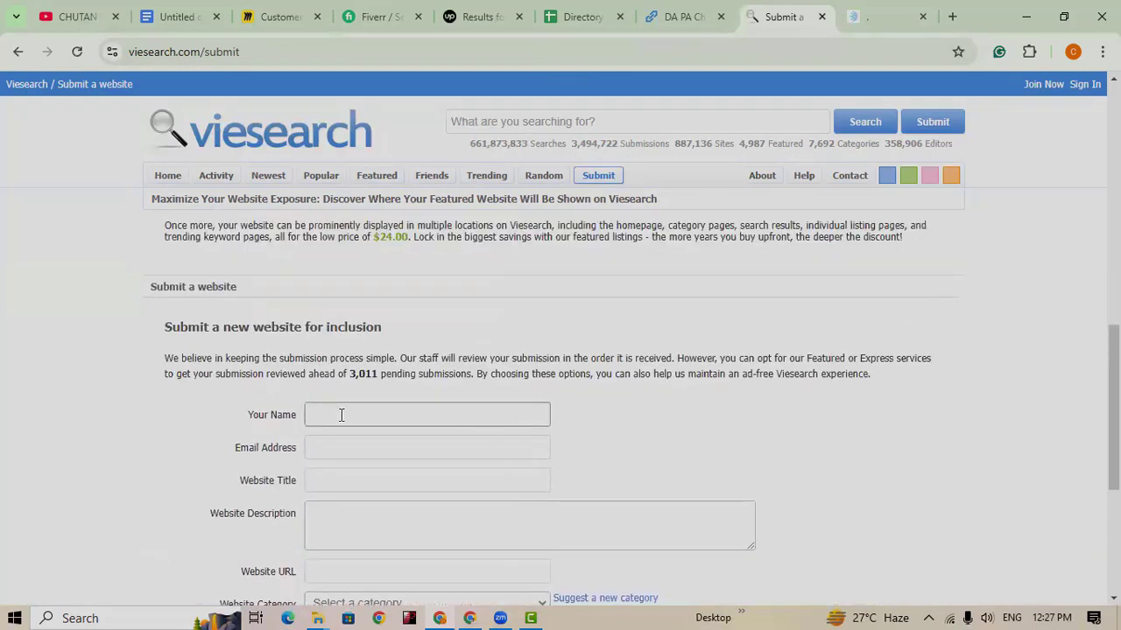
click(423, 415)
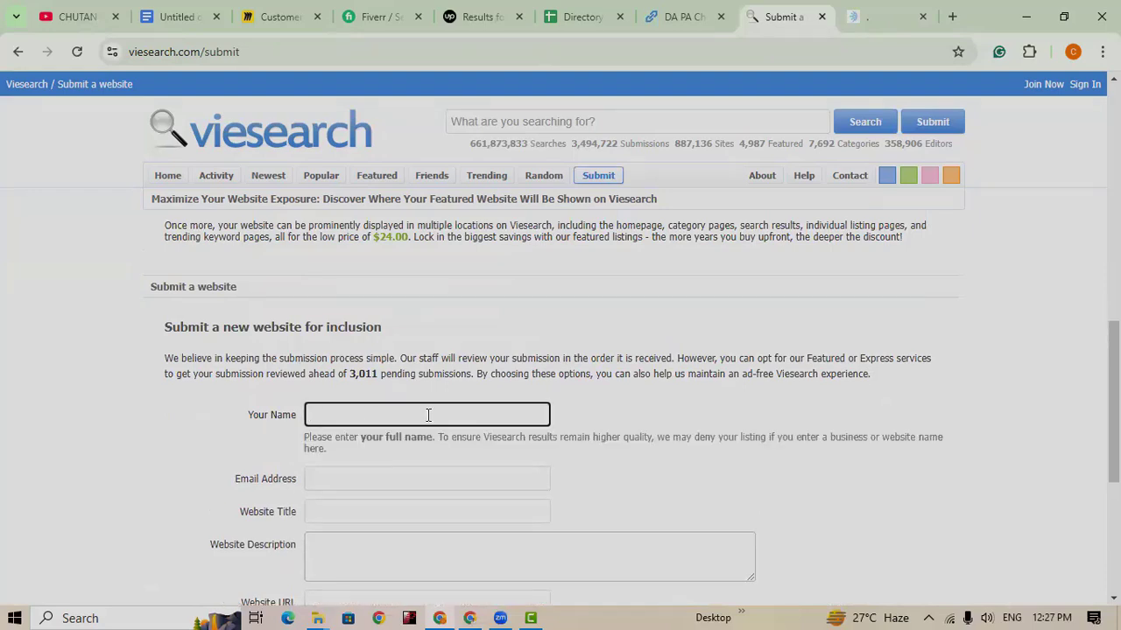
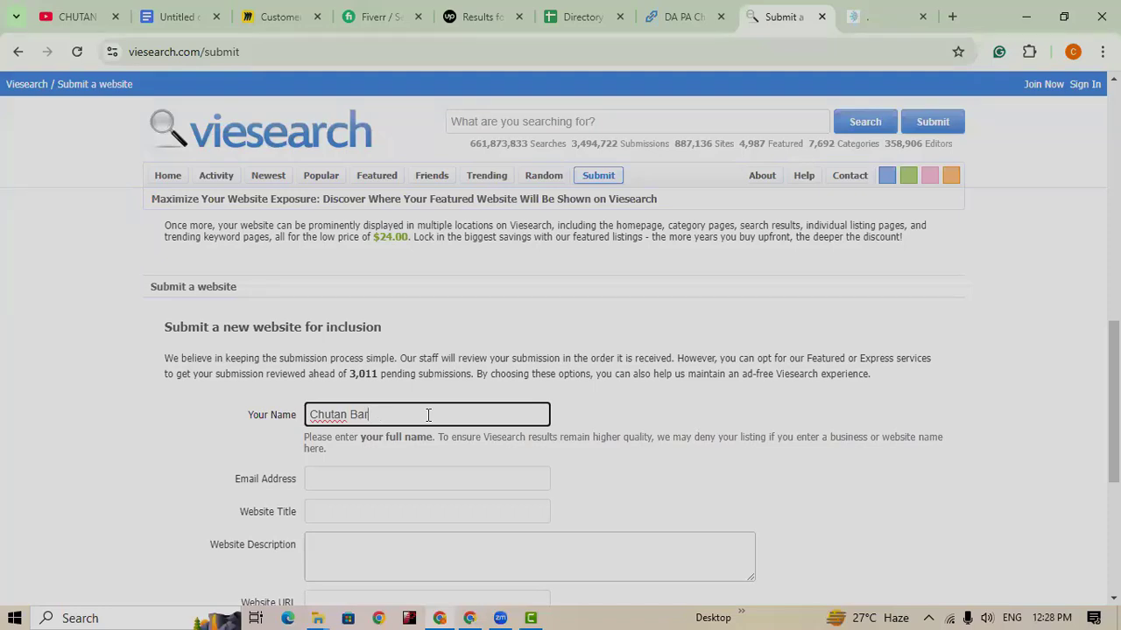
Step: Fill in the submitter's e-mail address in the Email Address field
click(403, 478)
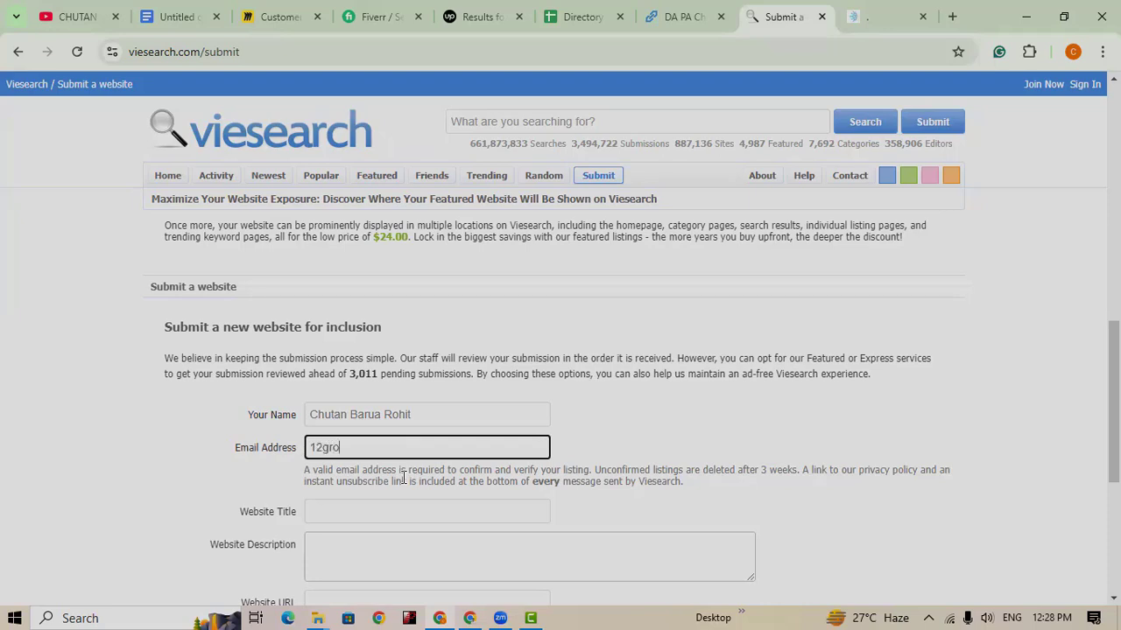
scroll(412, 479, down, 1)
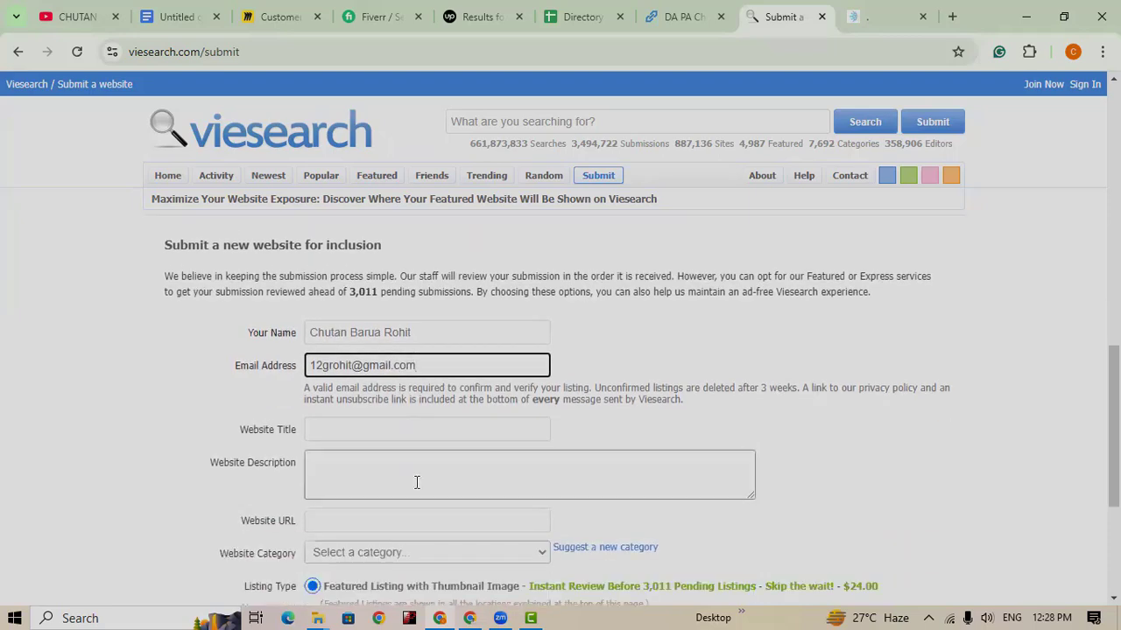
click(389, 431)
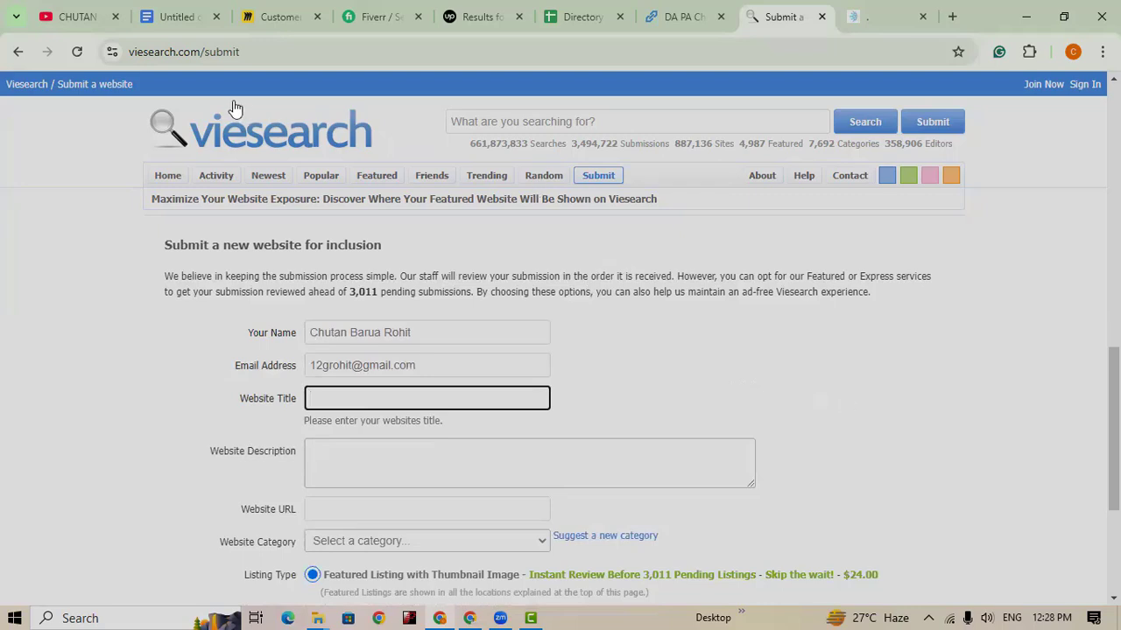
Step: Copy the careeritpark.com homepage headline 'Best SEO Expert in Bangladesh' into Viesearch's Website Title
click(857, 19)
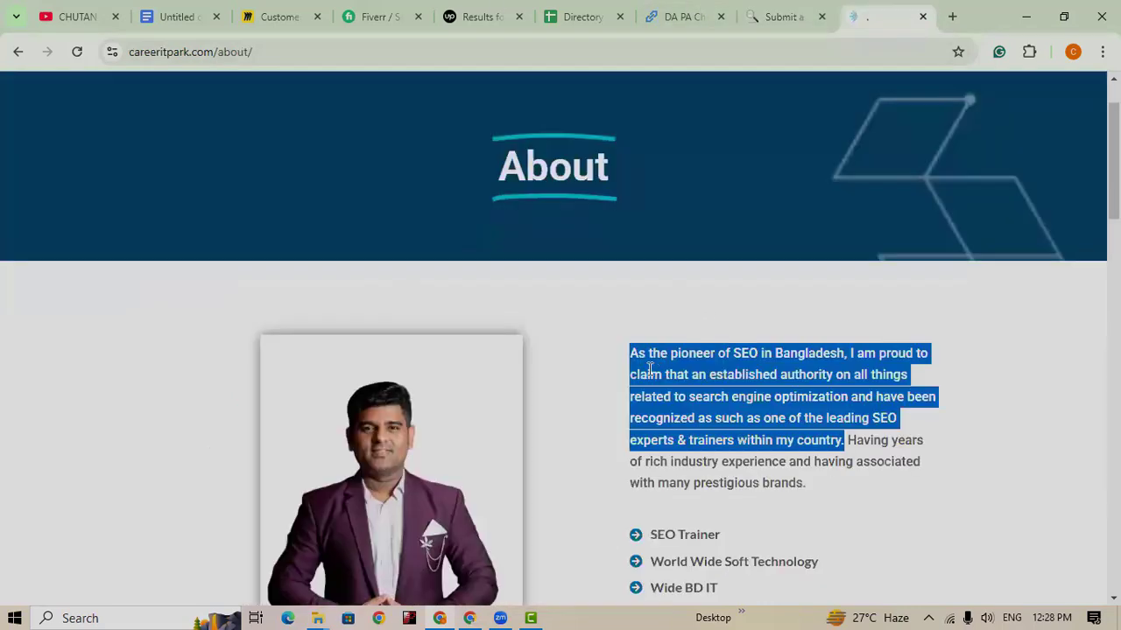
scroll(701, 192, up, 1)
click(602, 107)
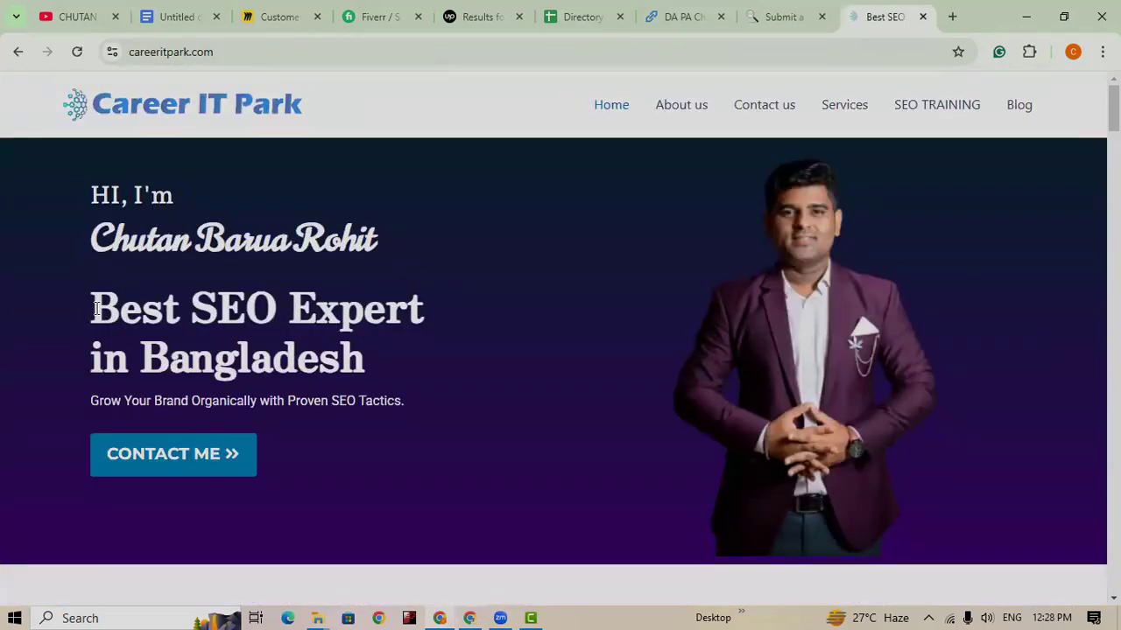
drag(97, 312, 442, 390)
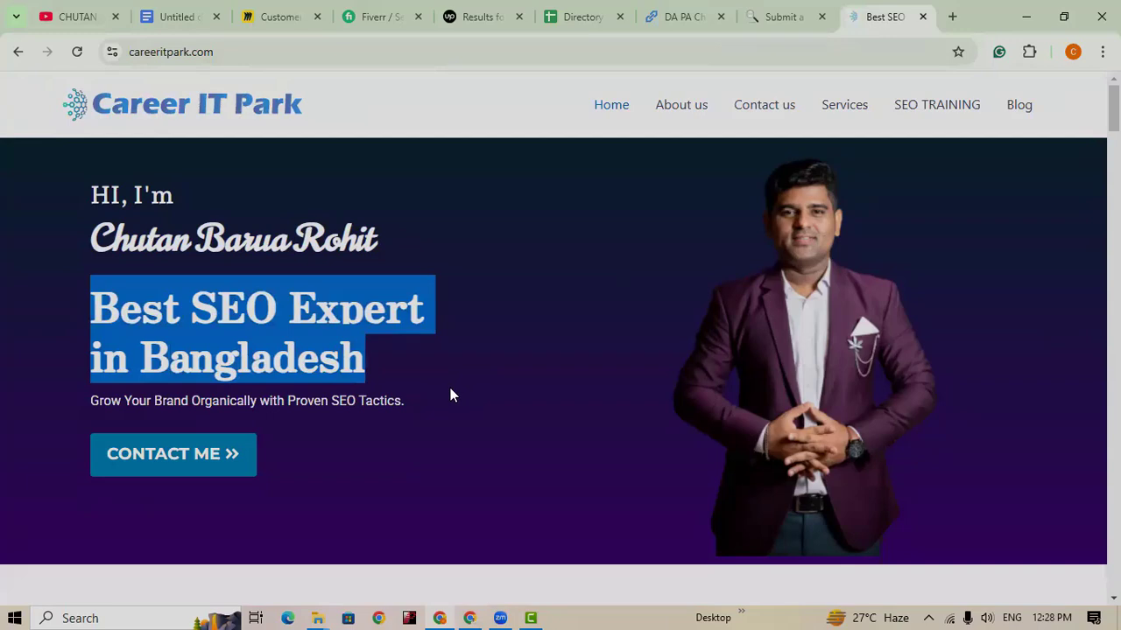
click(775, 22)
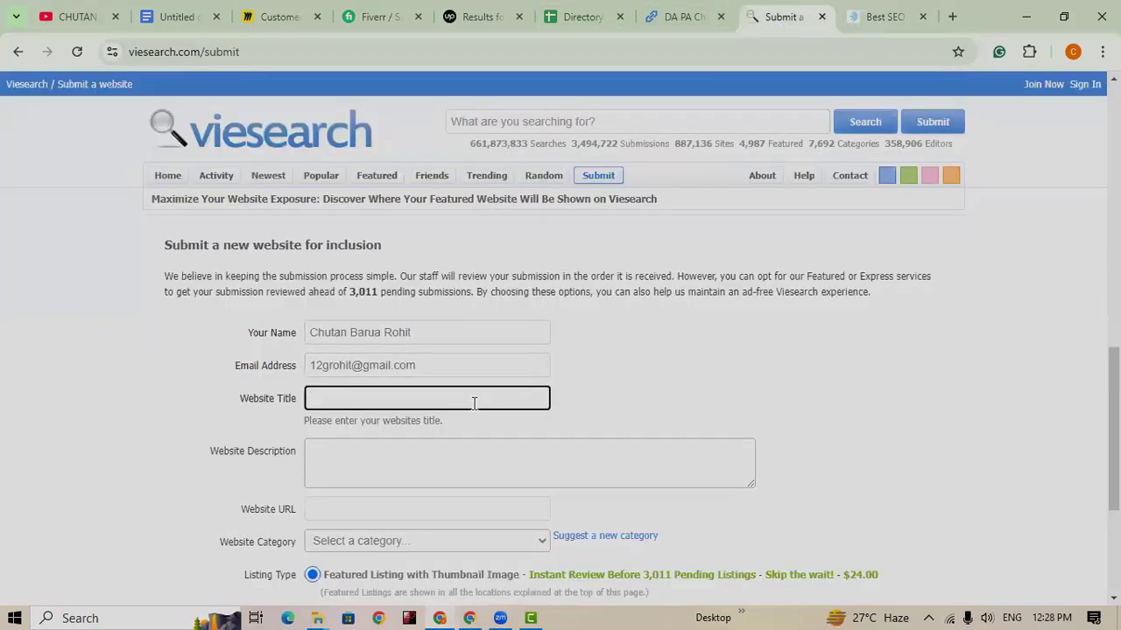
key(ctrl+v)
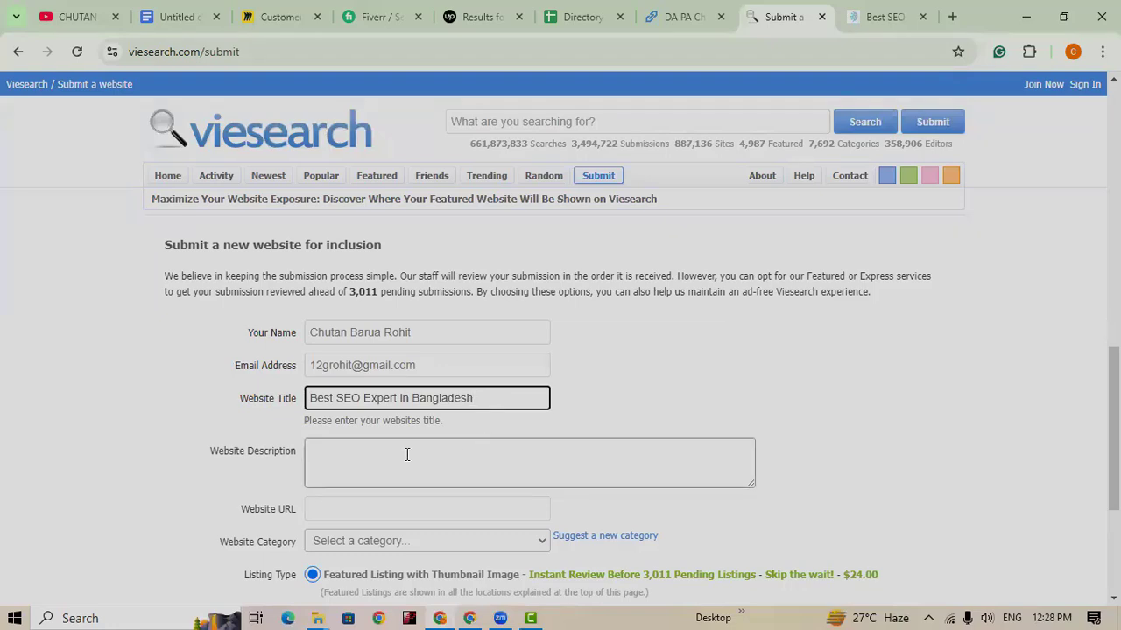
Step: Use Career IT Park's 'A Brief About Me' paragraph as the Viesearch description, ending at 'Site Auditing.'
click(406, 456)
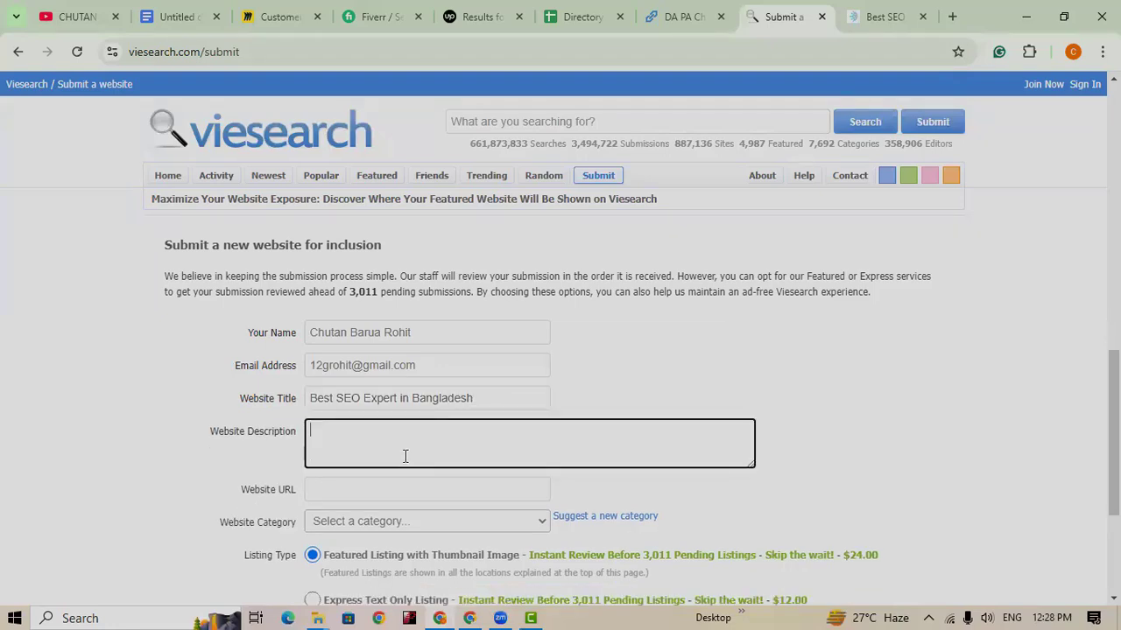
click(885, 17)
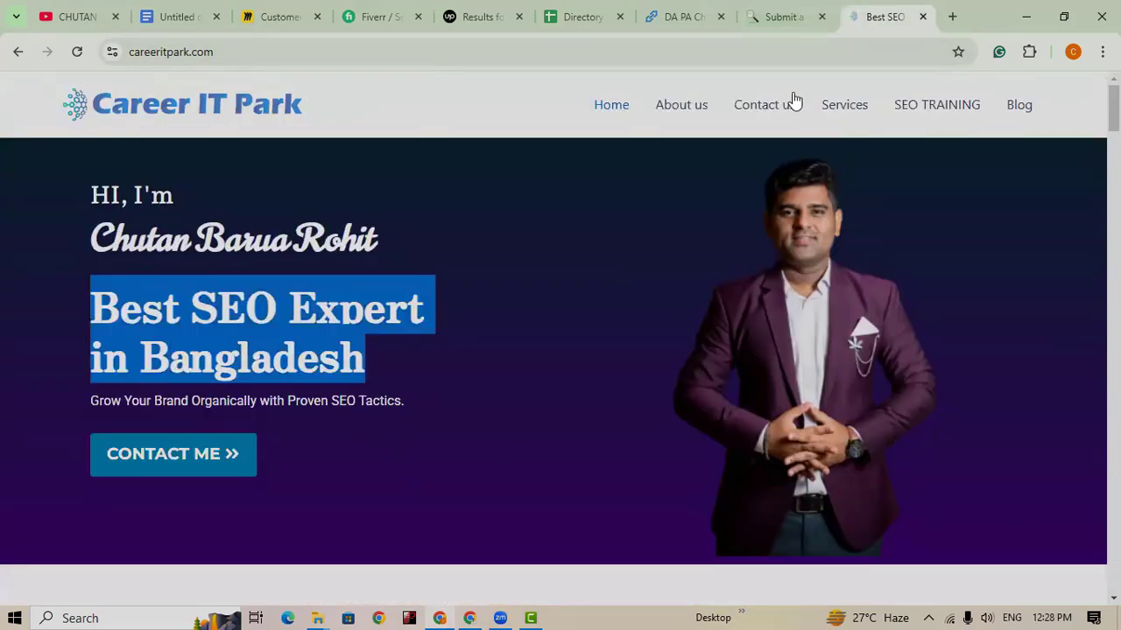
scroll(461, 456, down, 11)
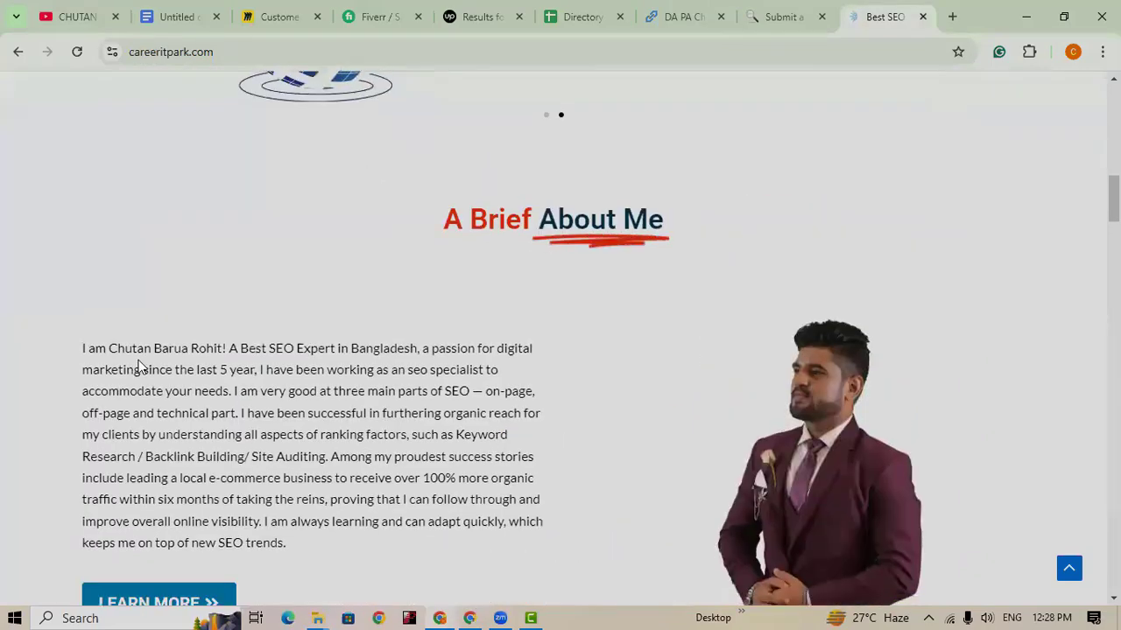
drag(77, 352, 352, 563)
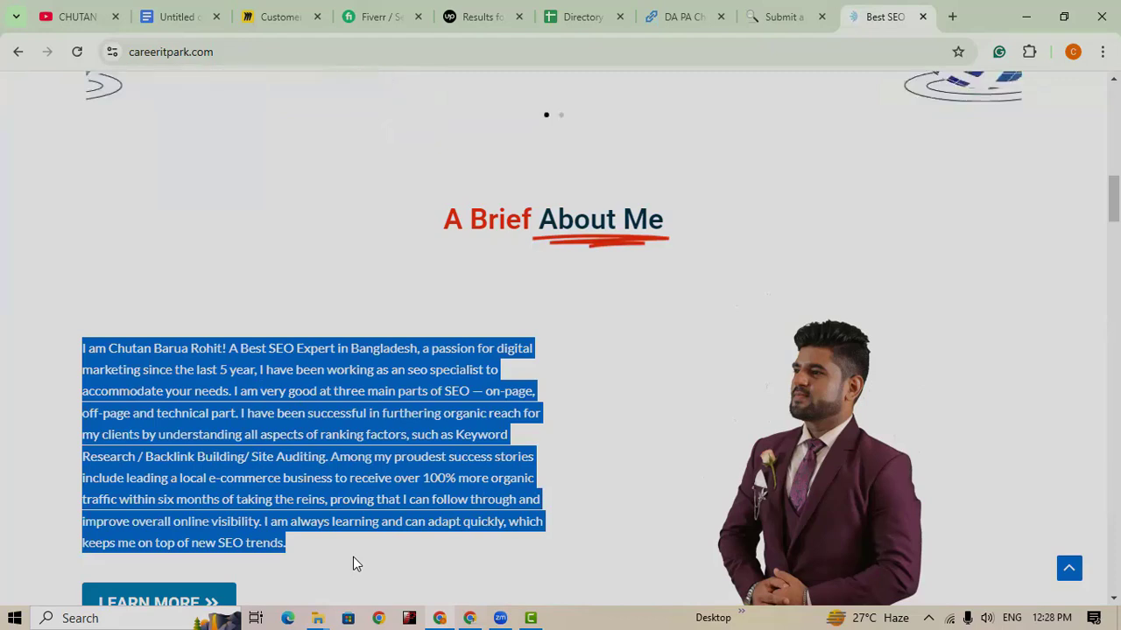
click(785, 16)
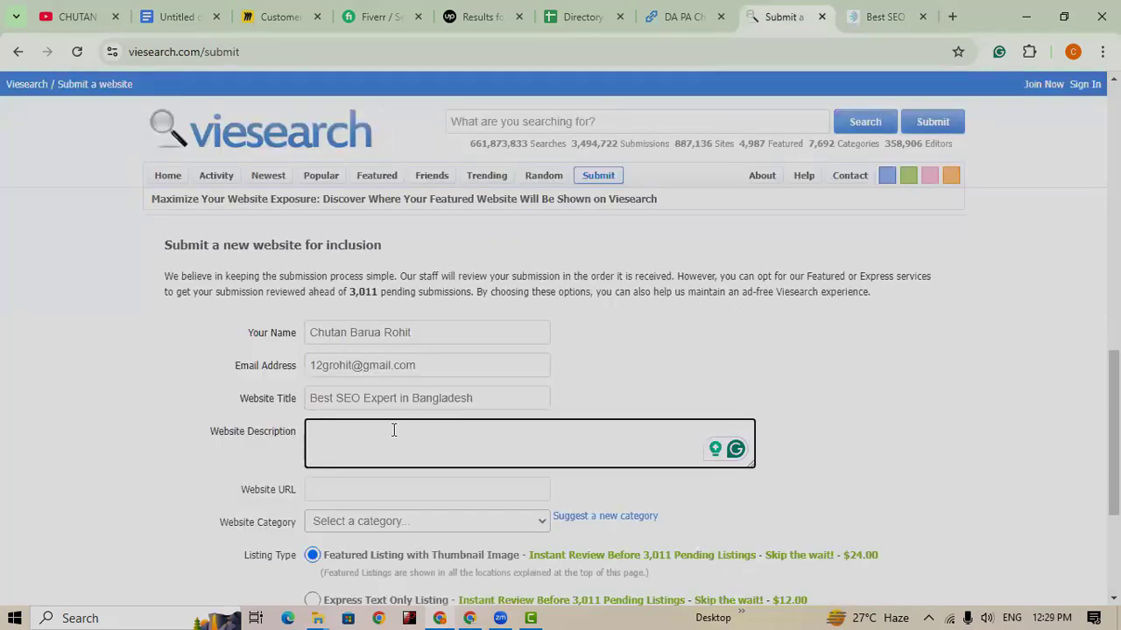
key(ctrl+v)
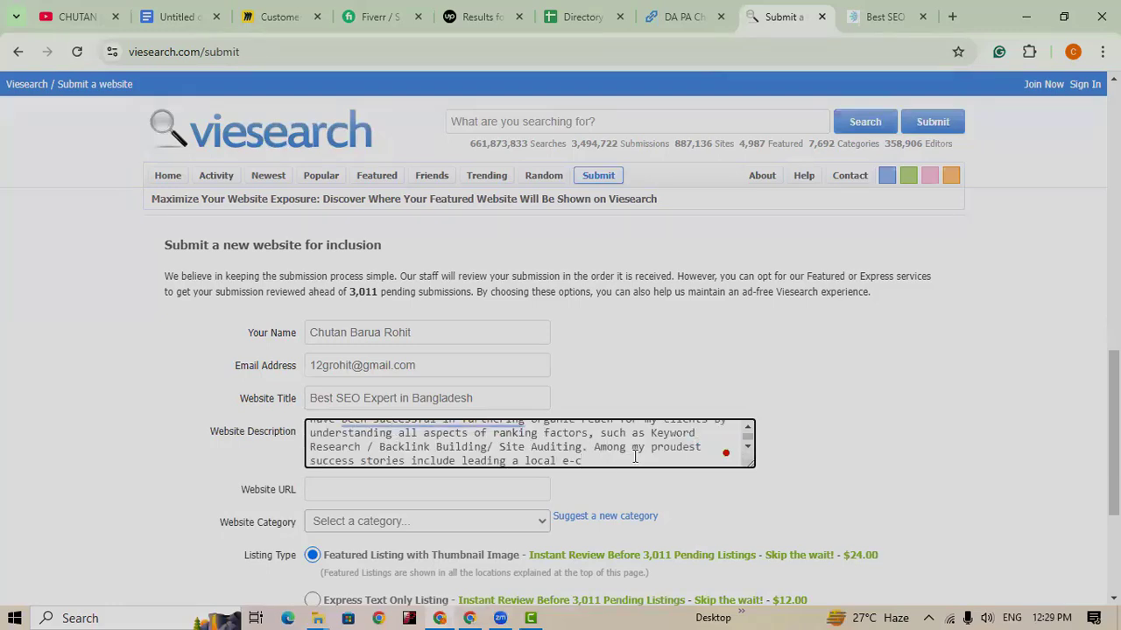
drag(593, 447, 612, 477)
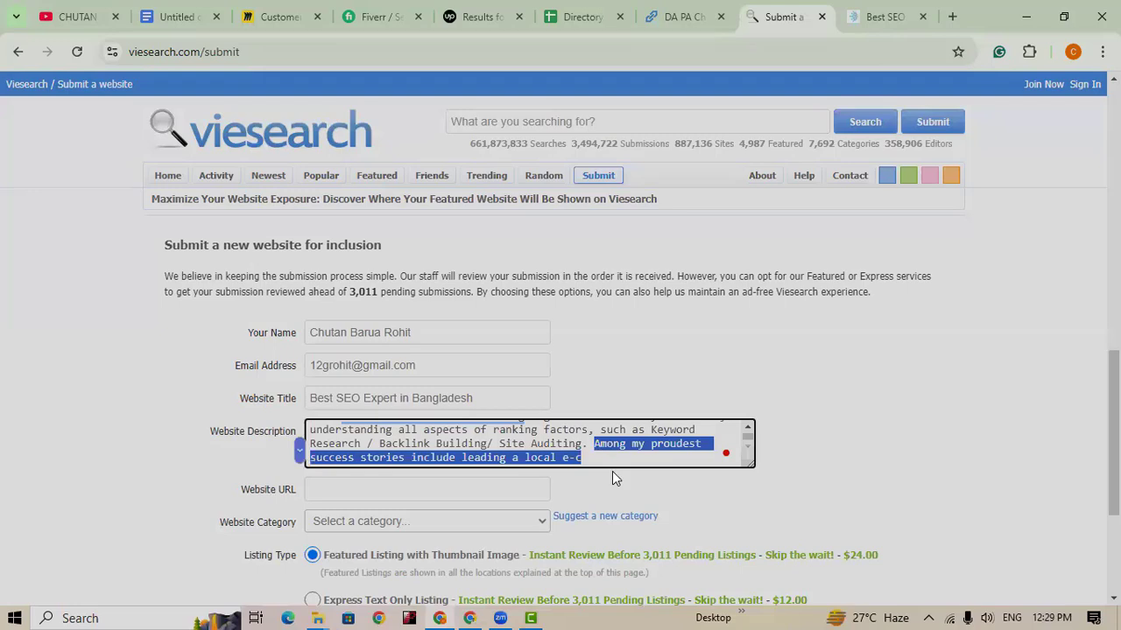
key(BackSpace)
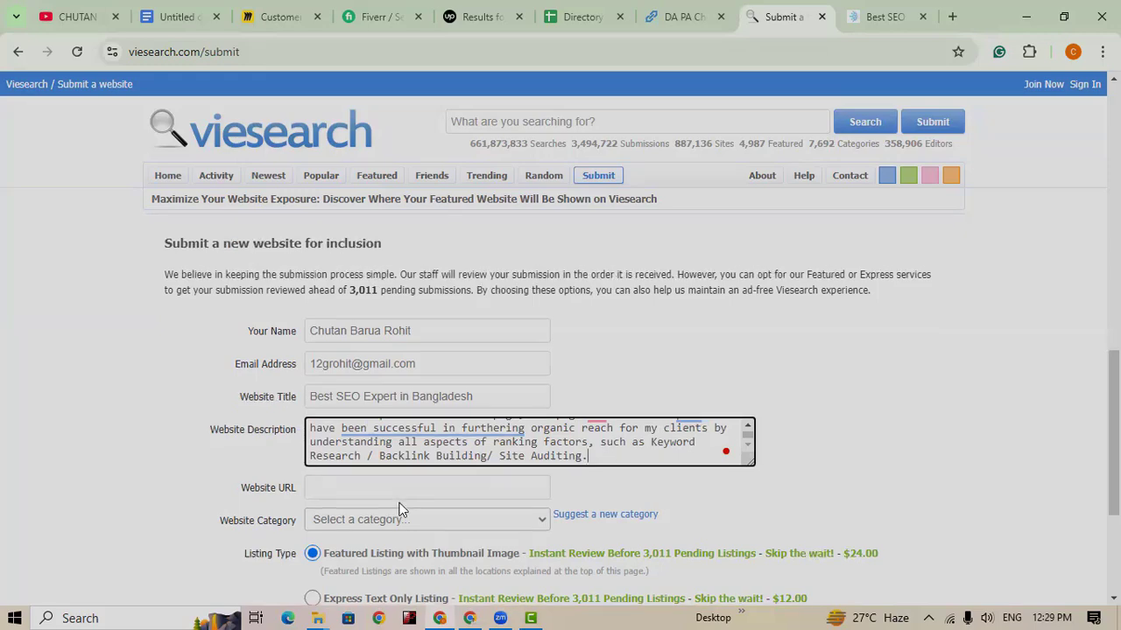
scroll(402, 490, down, 1)
click(402, 412)
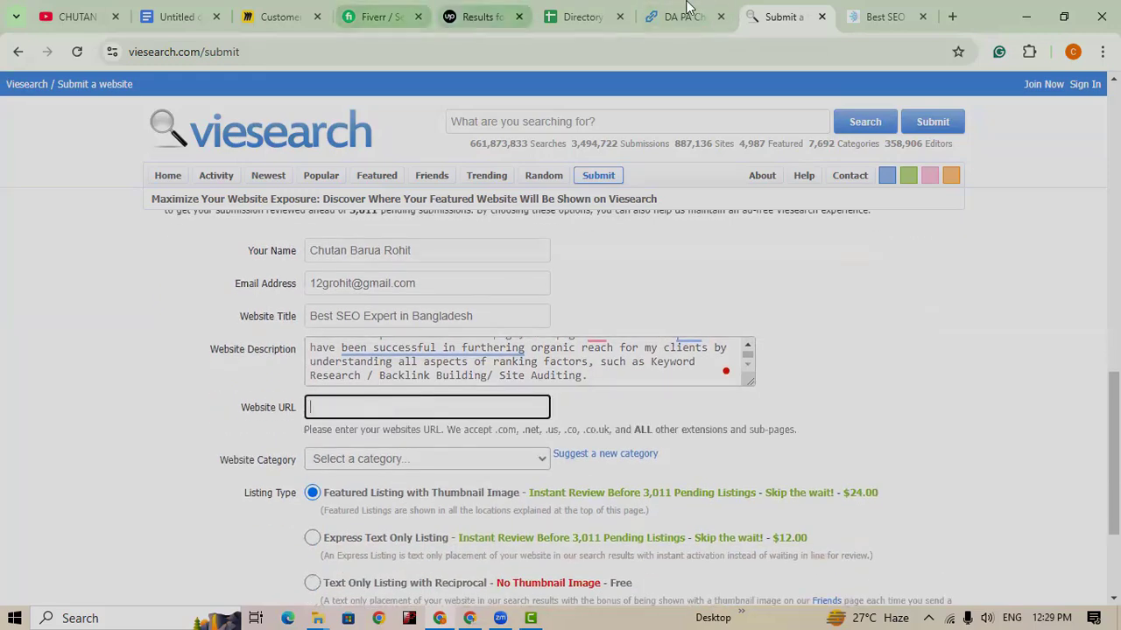
click(885, 16)
click(263, 56)
key(ctrl+c)
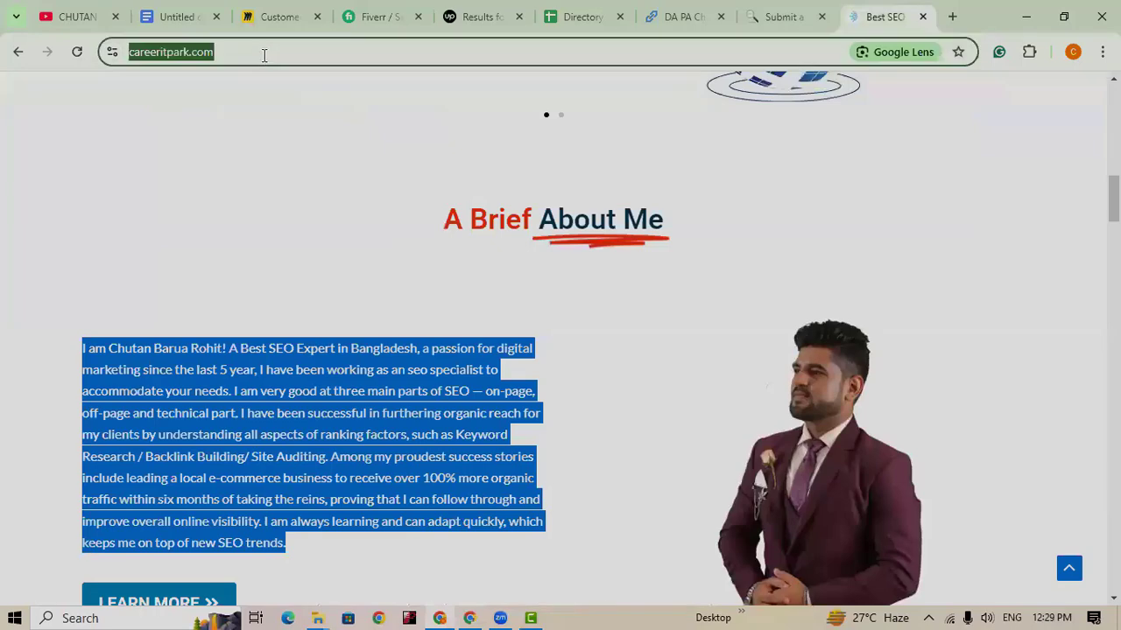
click(793, 19)
click(412, 408)
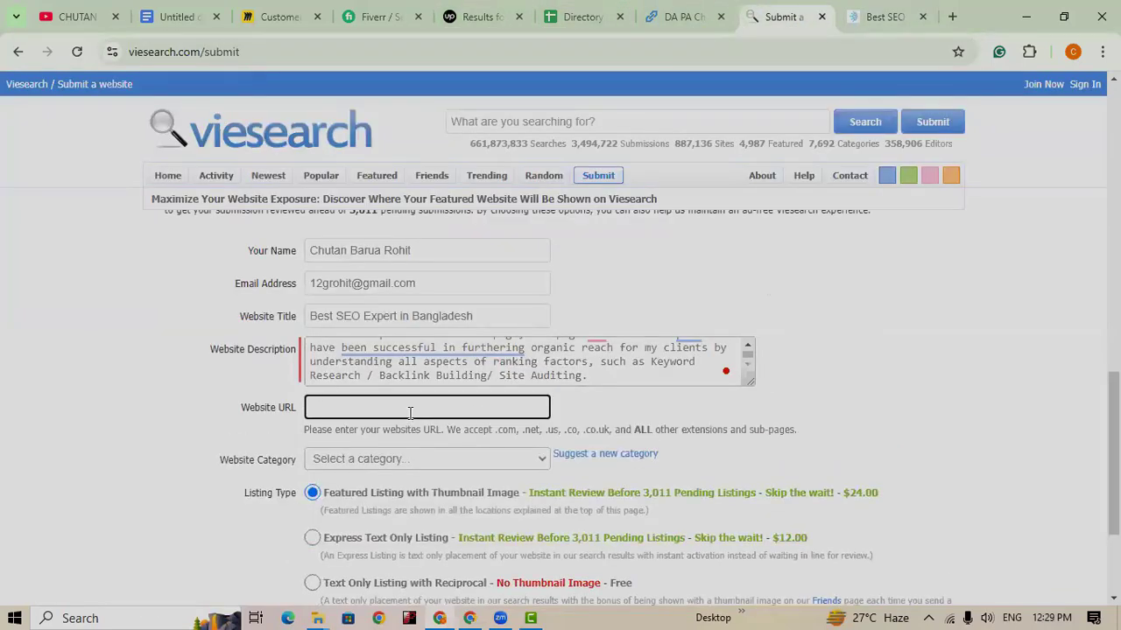
key(ctrl+v)
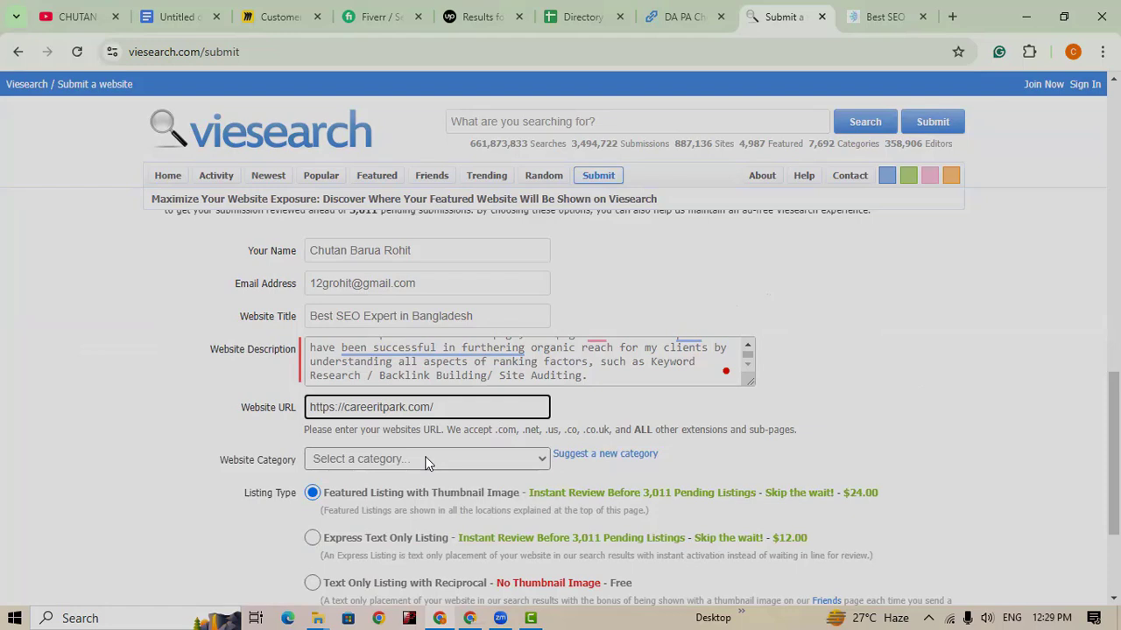
click(533, 460)
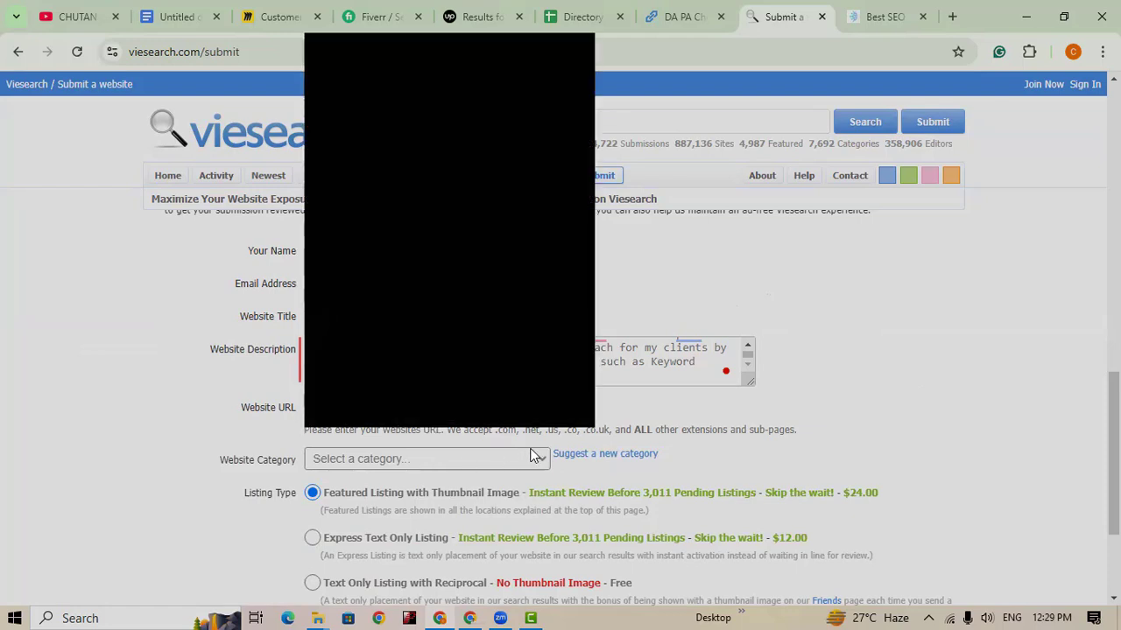
Step: Pick '- - Search Engine Optimization (SEO)' from the Website Category dropdown list
click(539, 461)
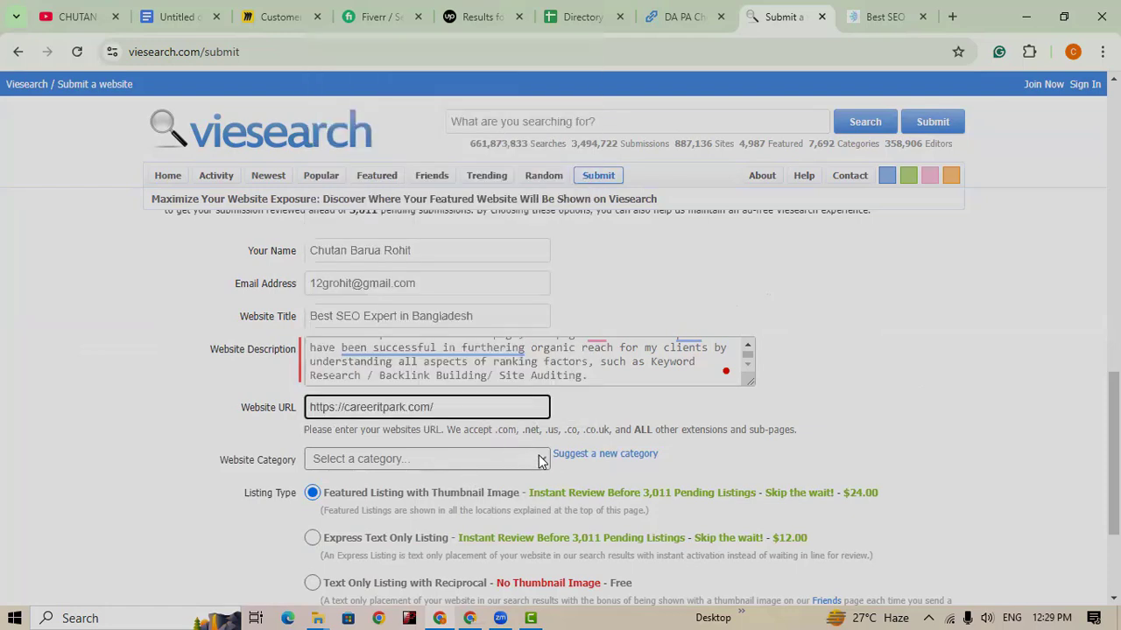
scroll(535, 468, down, 1)
double_click(532, 470)
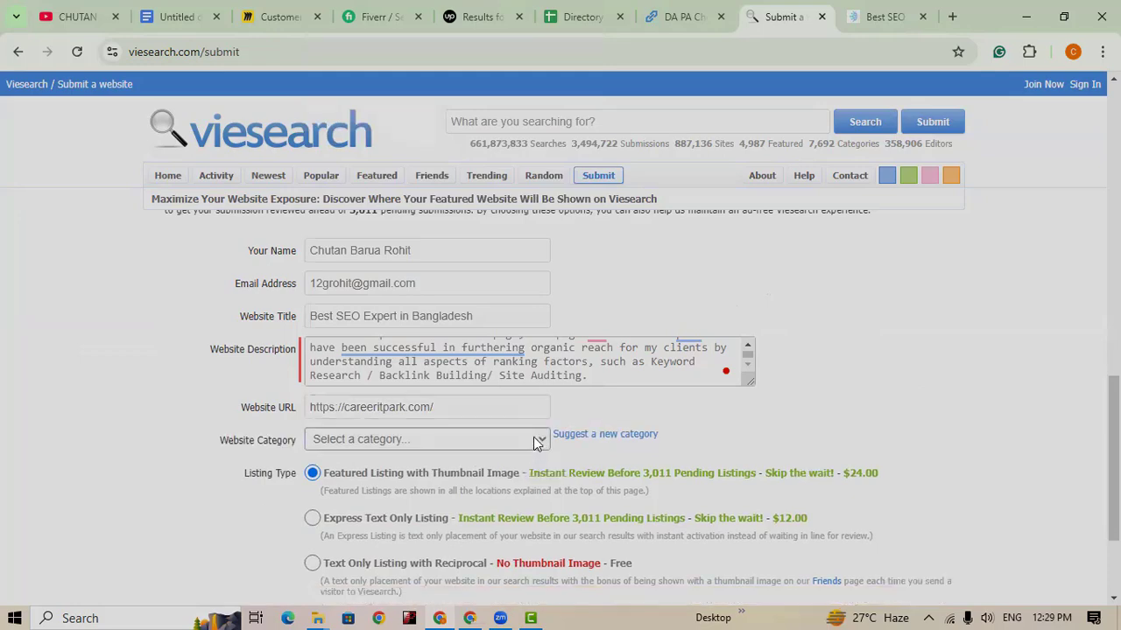
click(541, 438)
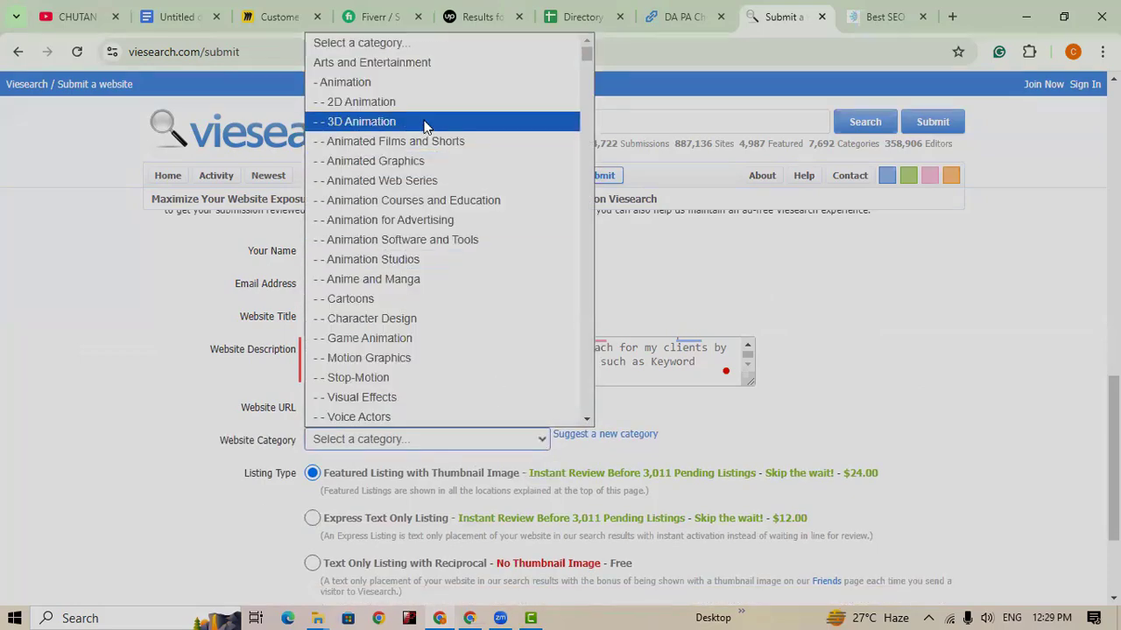
scroll(460, 278, down, 5)
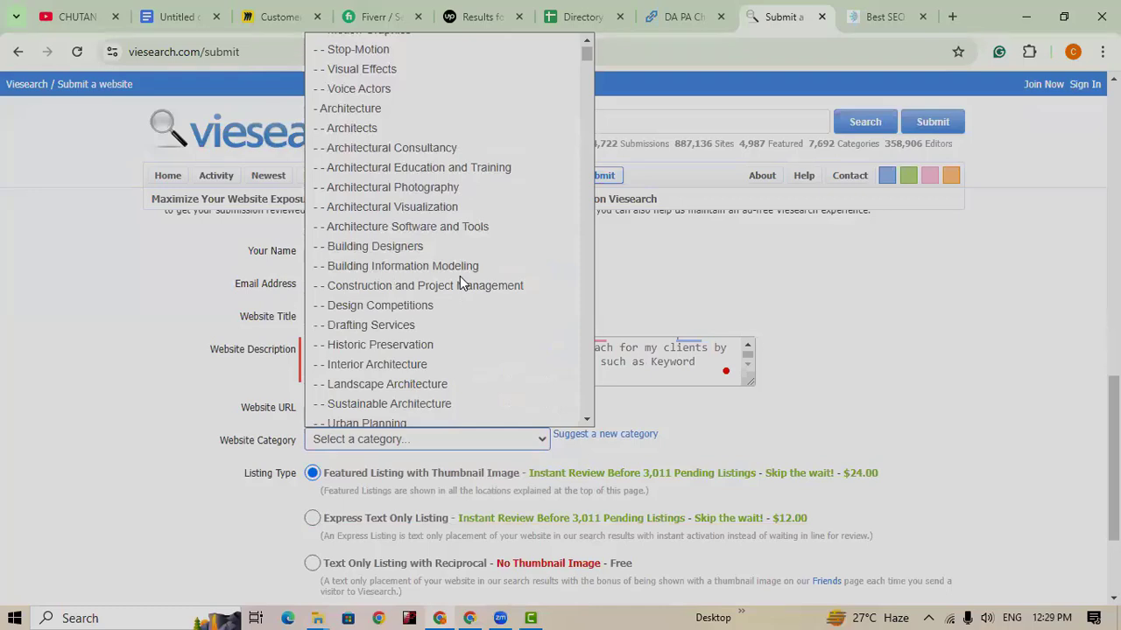
scroll(480, 326, down, 1)
scroll(482, 330, down, 2)
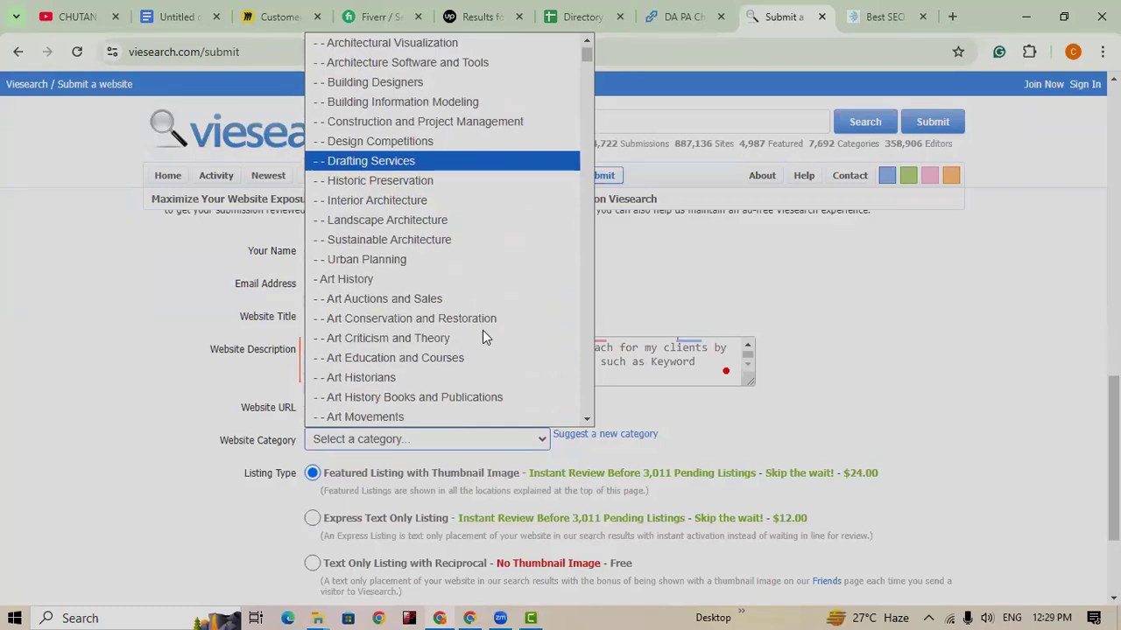
scroll(482, 325, down, 5)
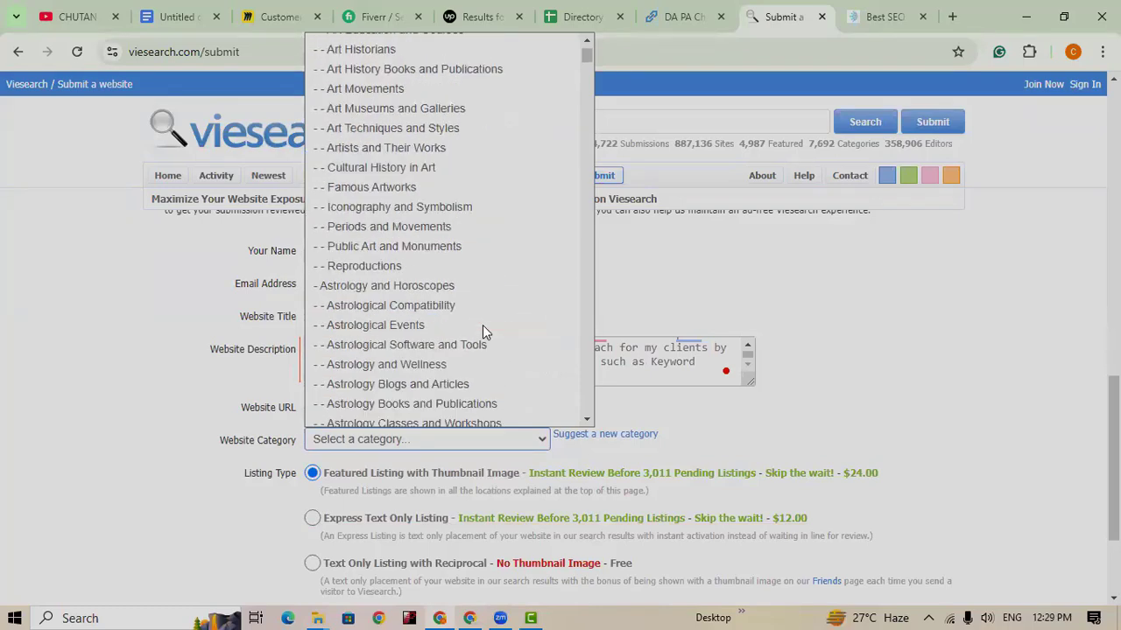
scroll(482, 327, down, 5)
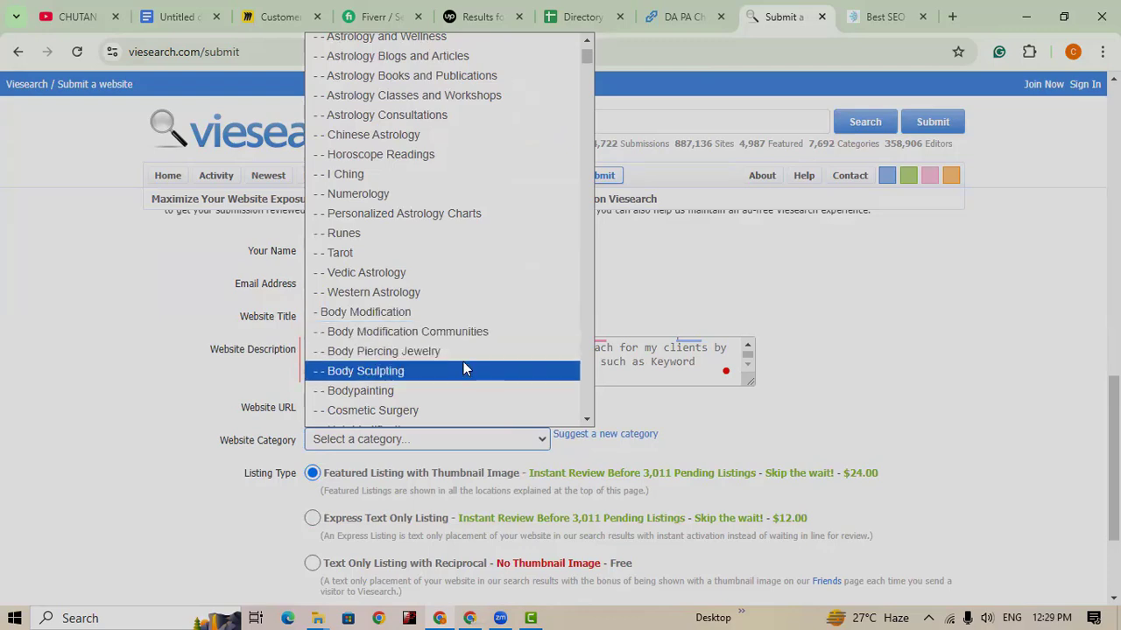
scroll(463, 361, down, 2)
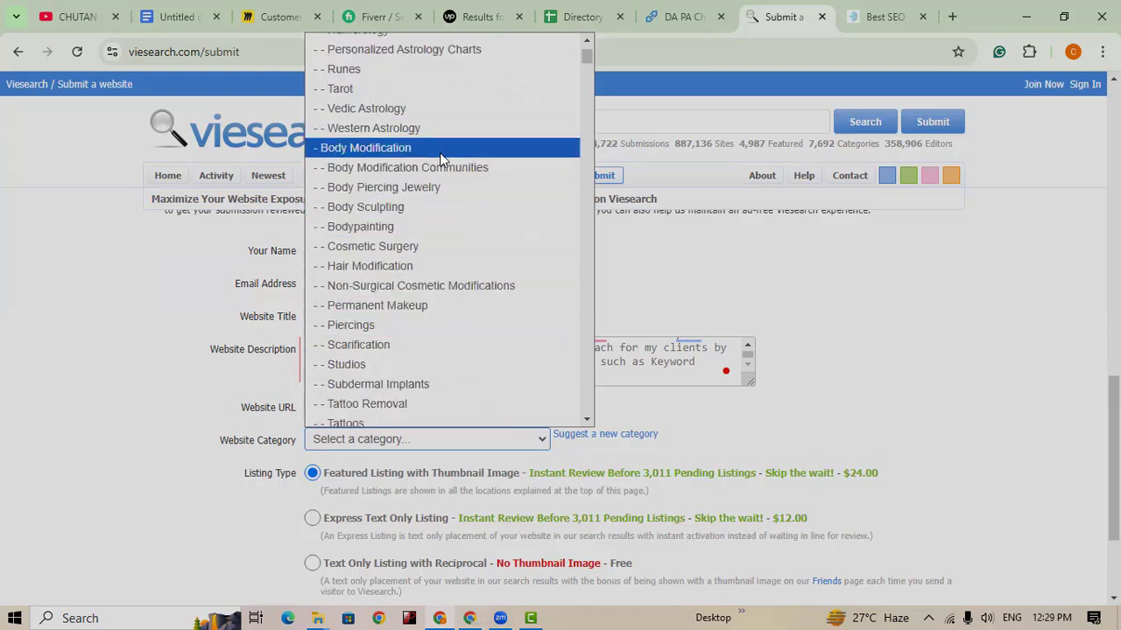
scroll(435, 257, down, 4)
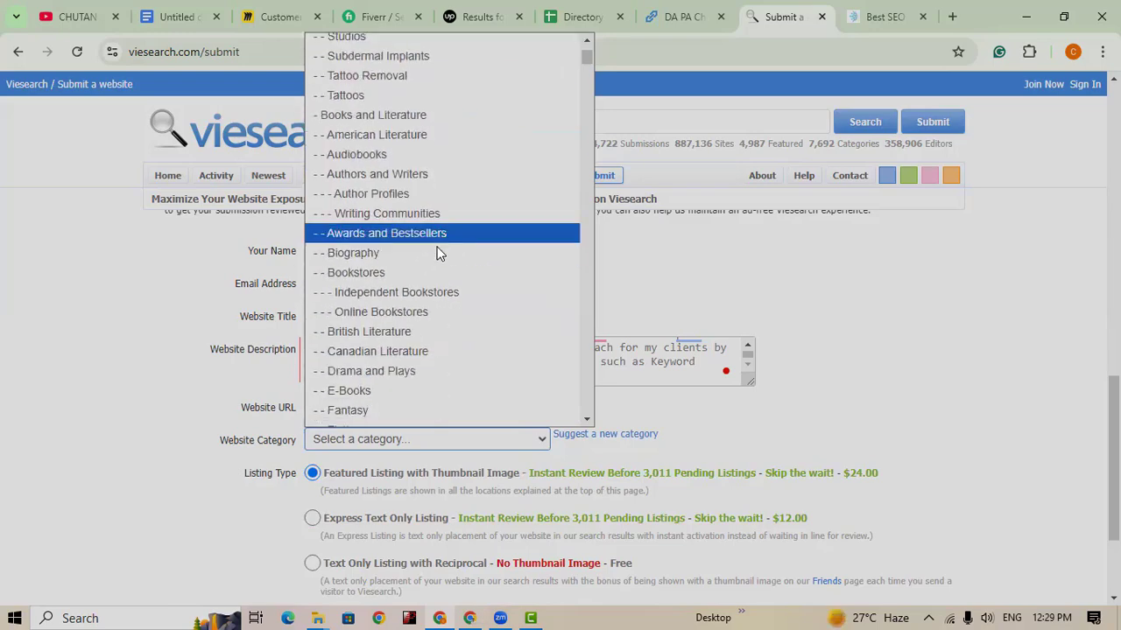
scroll(434, 305, up, 4)
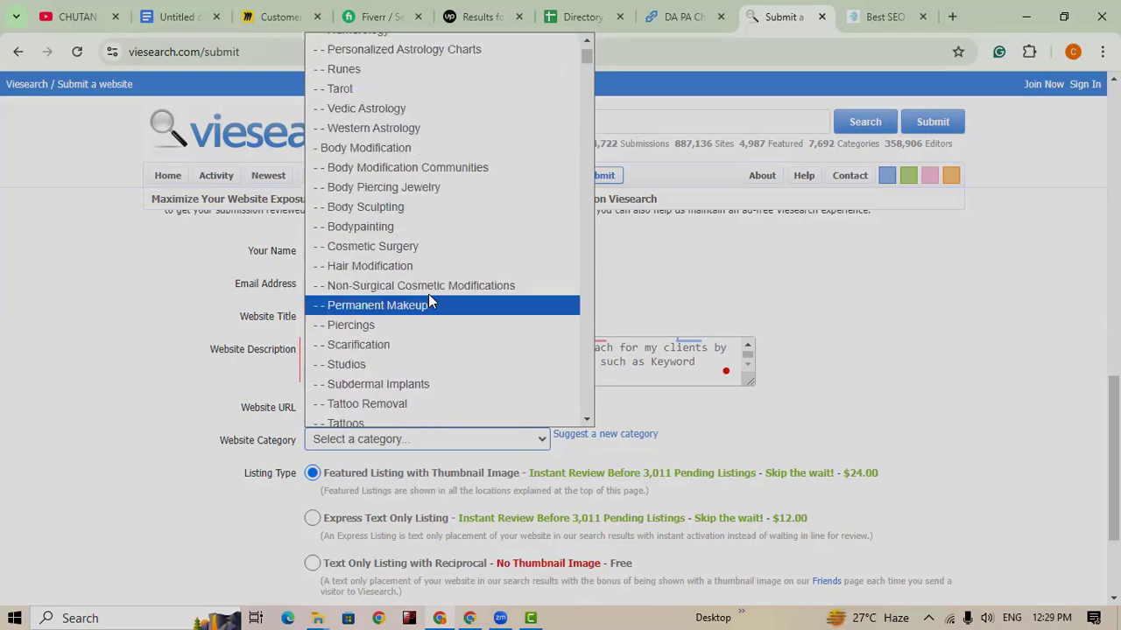
scroll(428, 302, up, 14)
scroll(432, 254, down, 3)
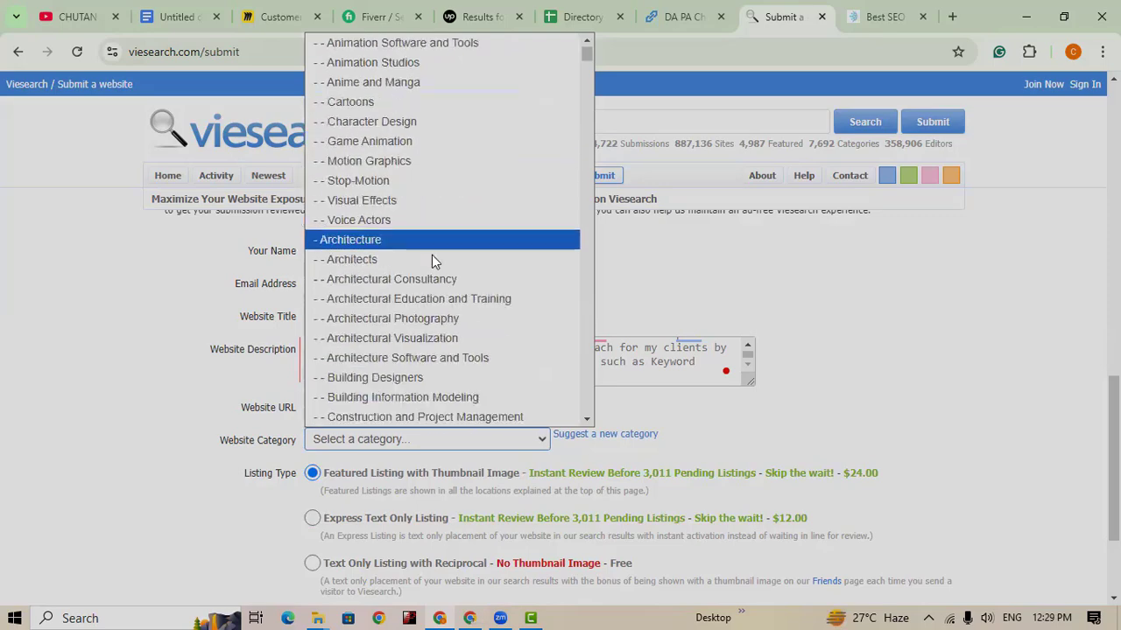
scroll(429, 175, down, 4)
scroll(407, 224, down, 2)
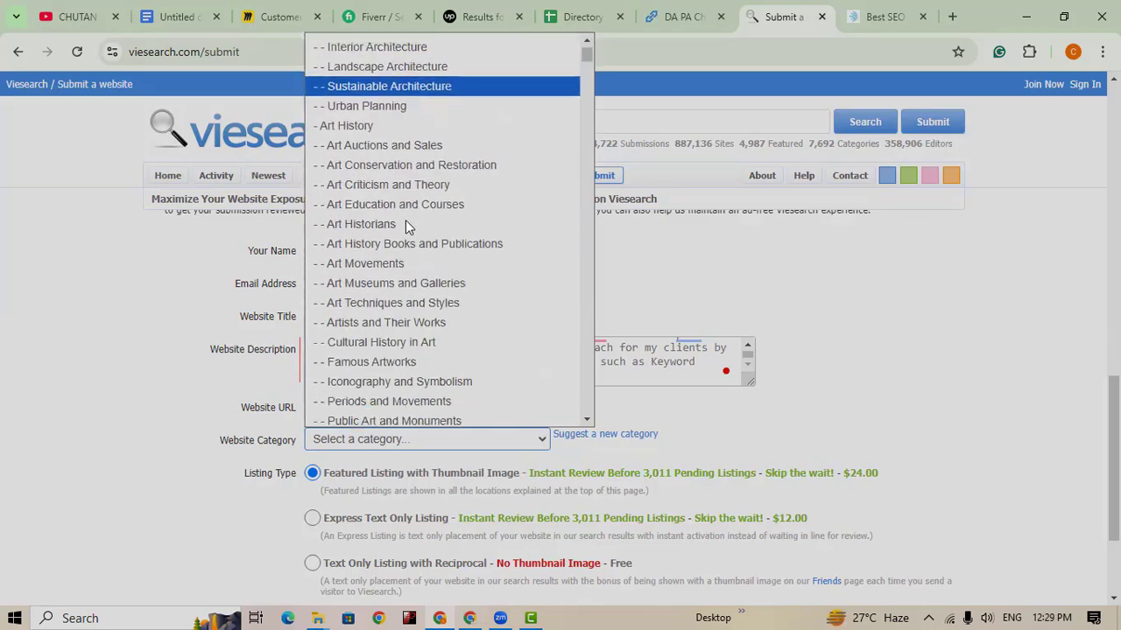
scroll(405, 223, up, 6)
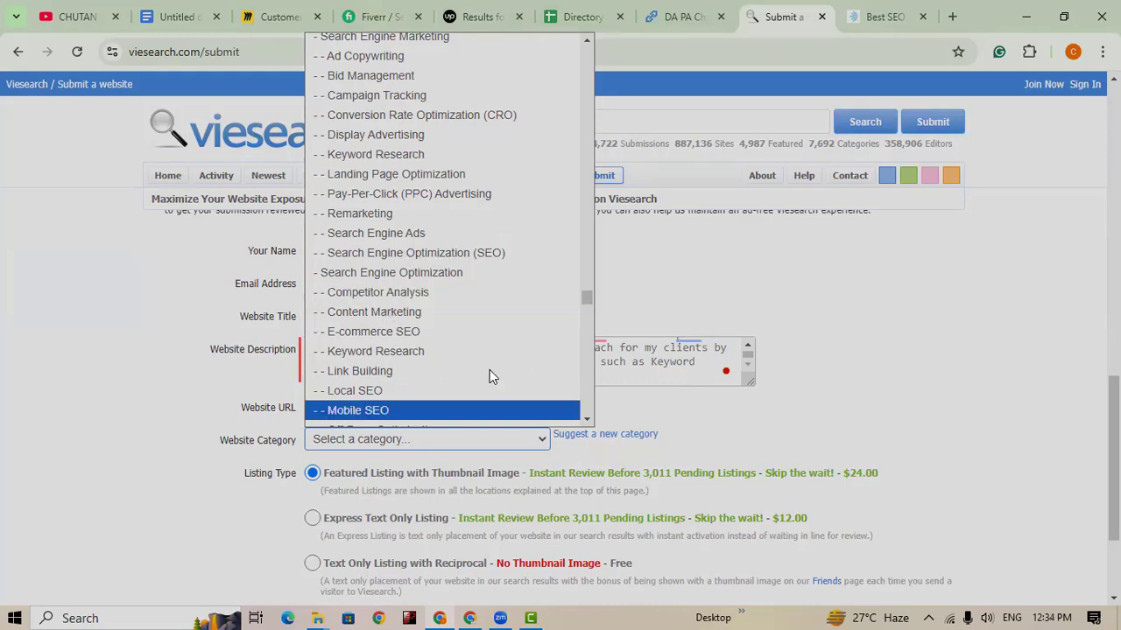
key(Up)
key(Up)
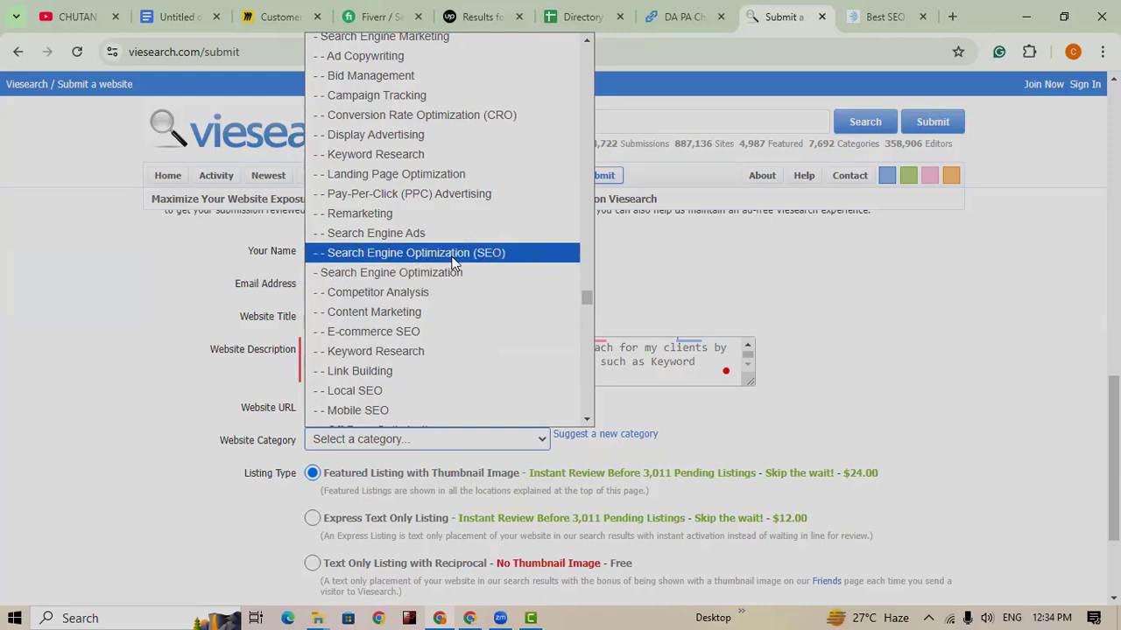
click(454, 253)
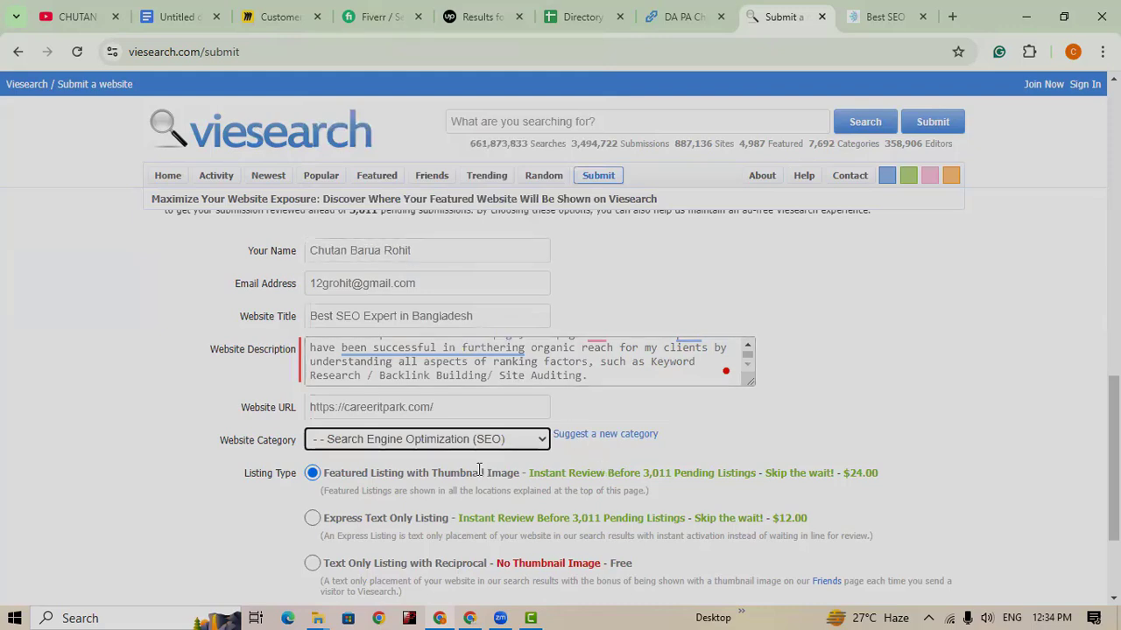
scroll(485, 470, down, 1)
scroll(698, 381, down, 1)
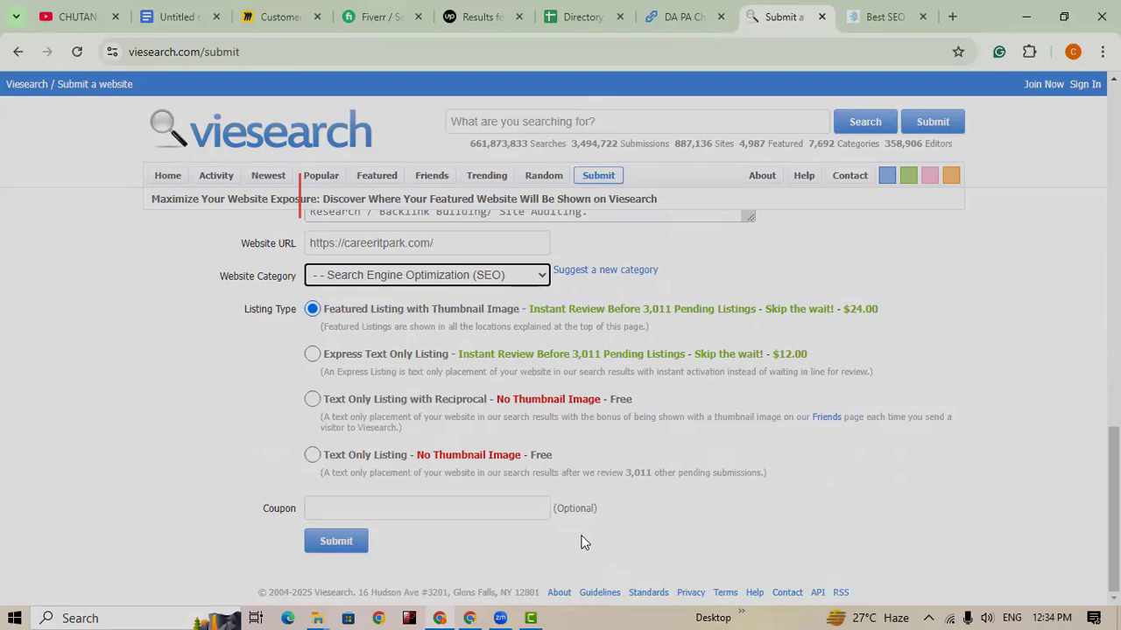
scroll(631, 525, up, 2)
scroll(627, 514, up, 10)
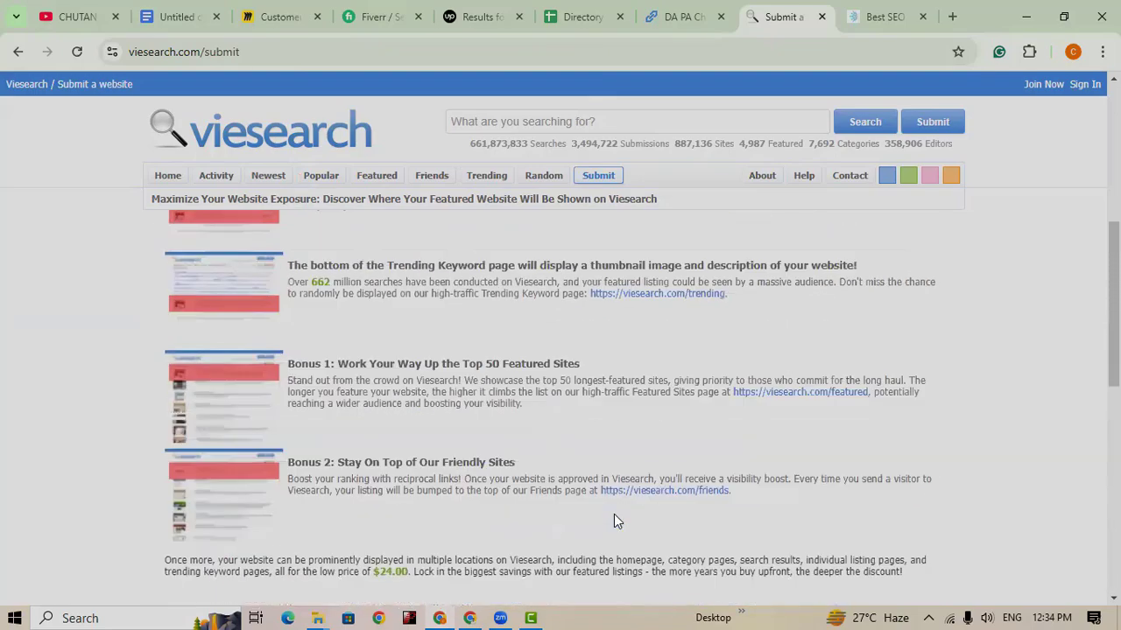
scroll(610, 510, down, 12)
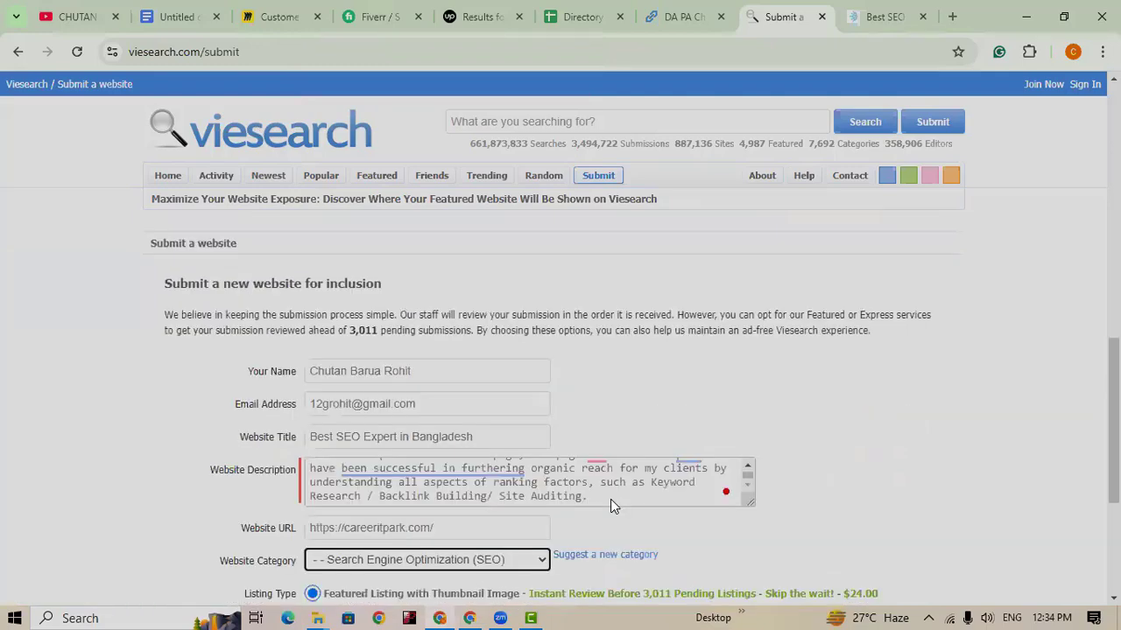
Step: Submit the Best SEO Expert in Bangladesh listing and review the Feature page pricing, 1 year at $24.00
click(338, 542)
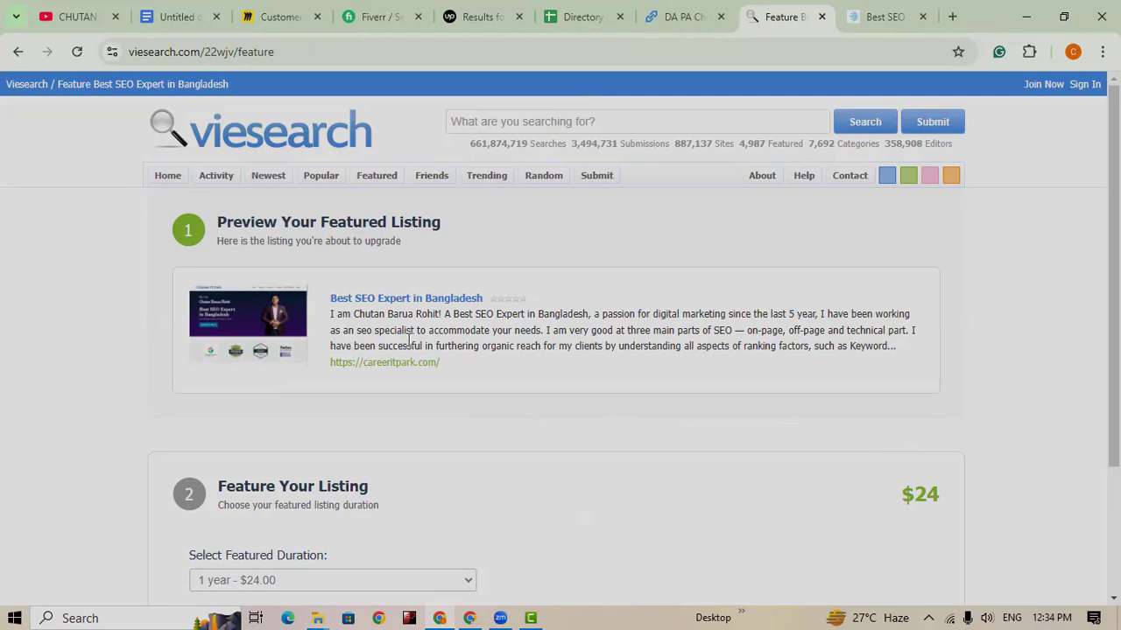
scroll(563, 422, down, 2)
scroll(563, 422, up, 2)
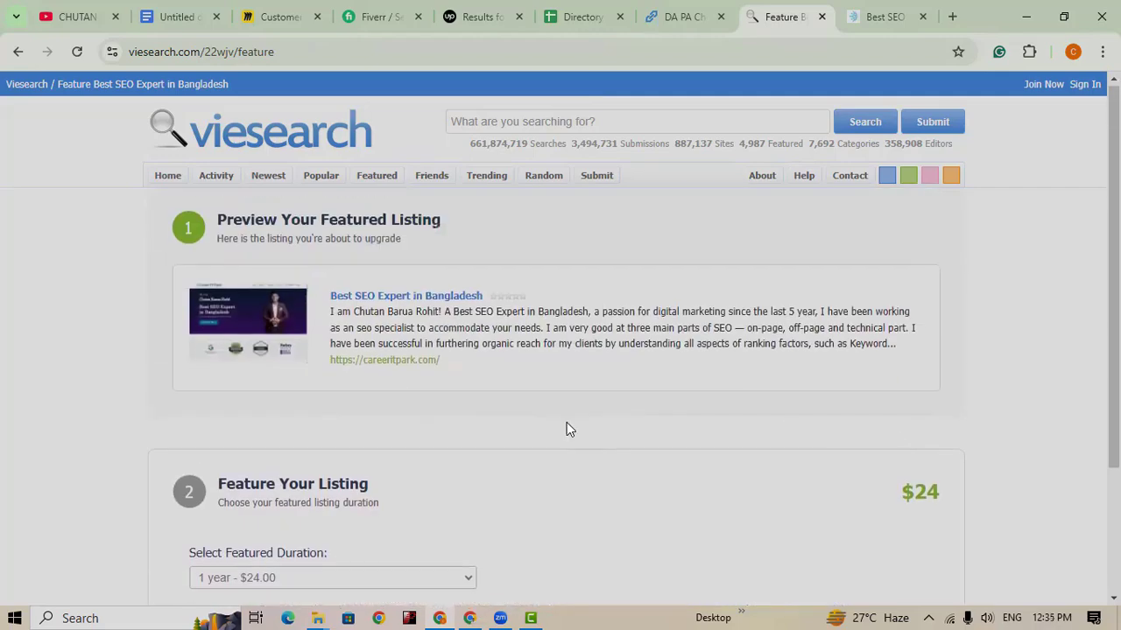
scroll(563, 430, down, 2)
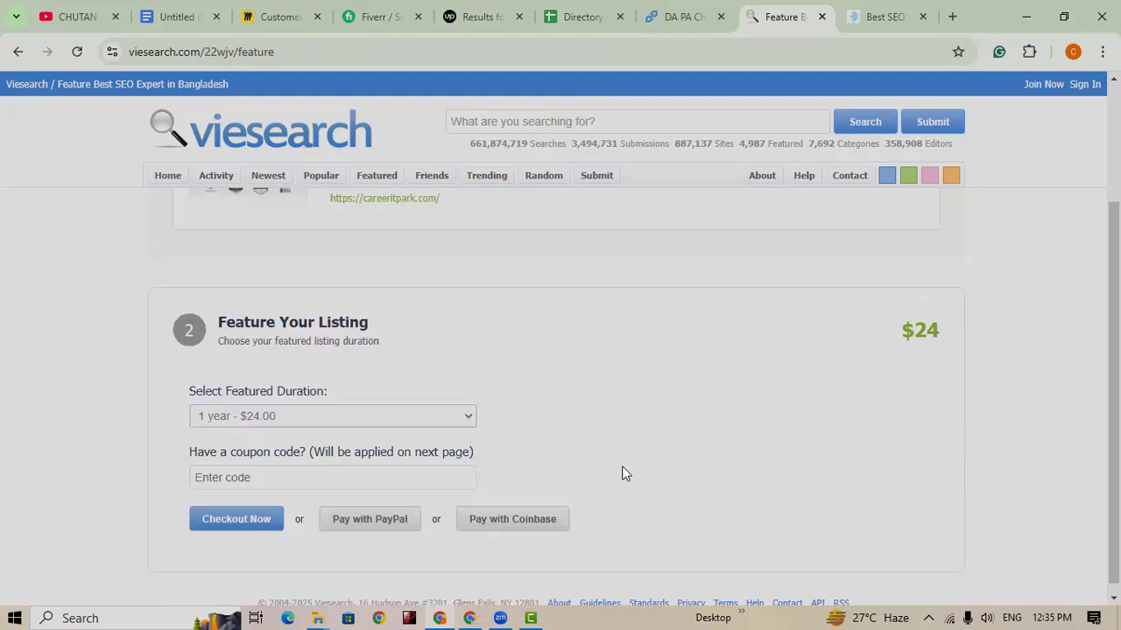
scroll(625, 473, up, 2)
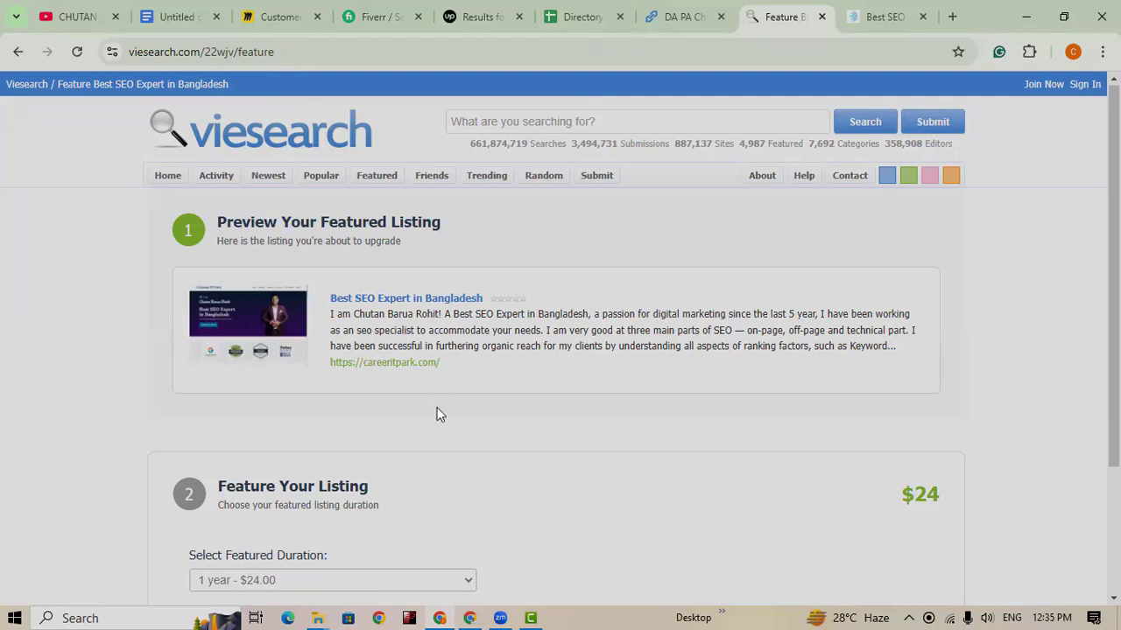
right_click(391, 302)
click(431, 317)
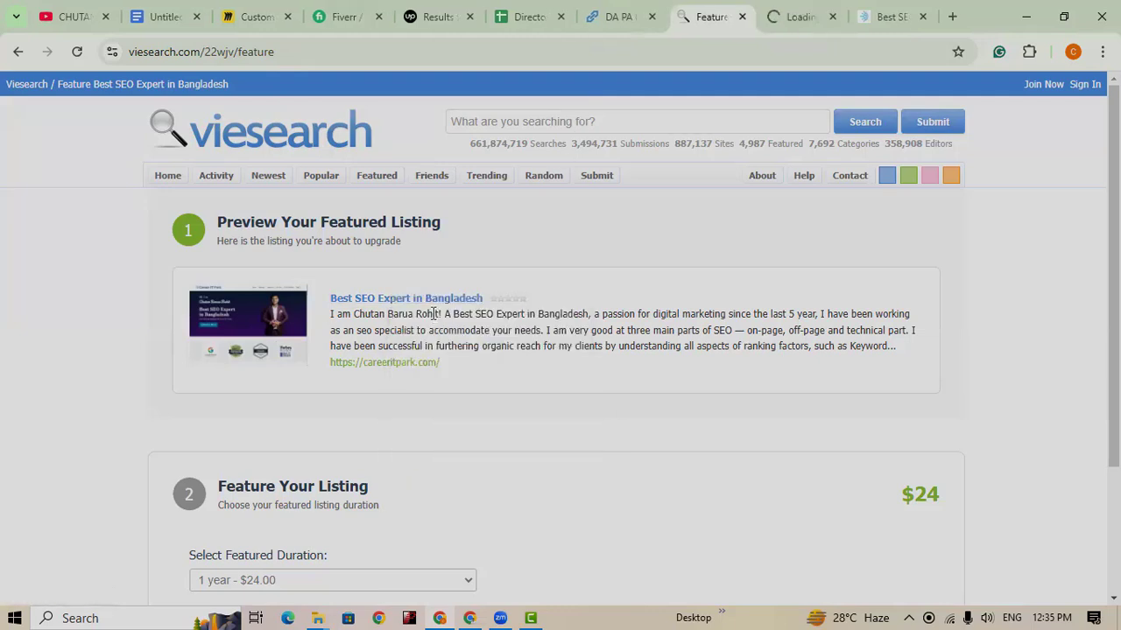
click(788, 22)
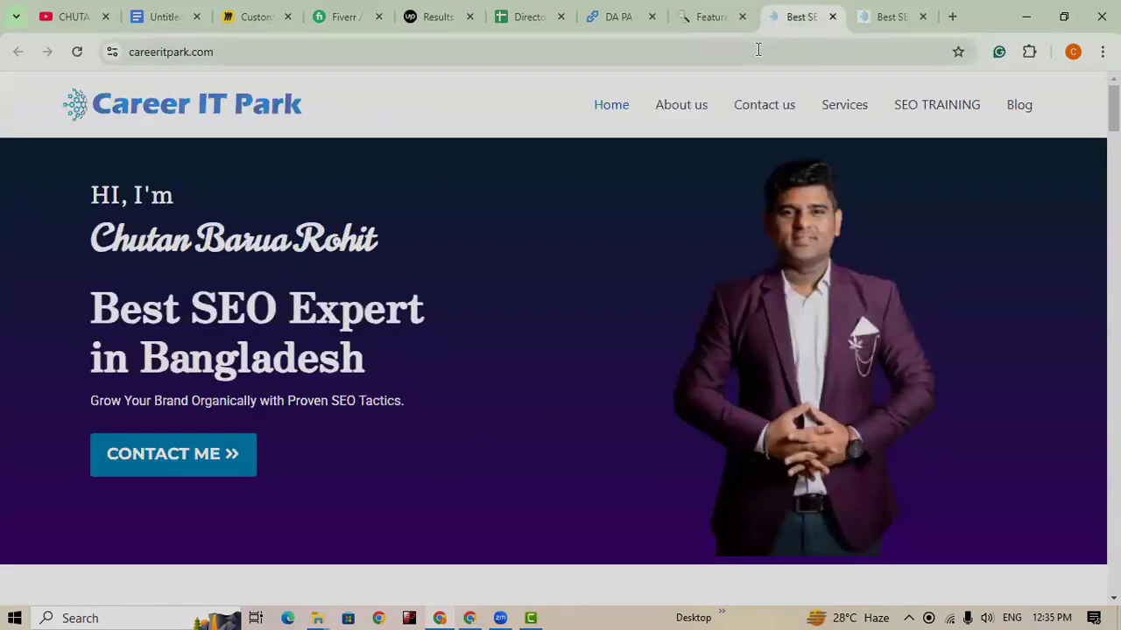
click(711, 17)
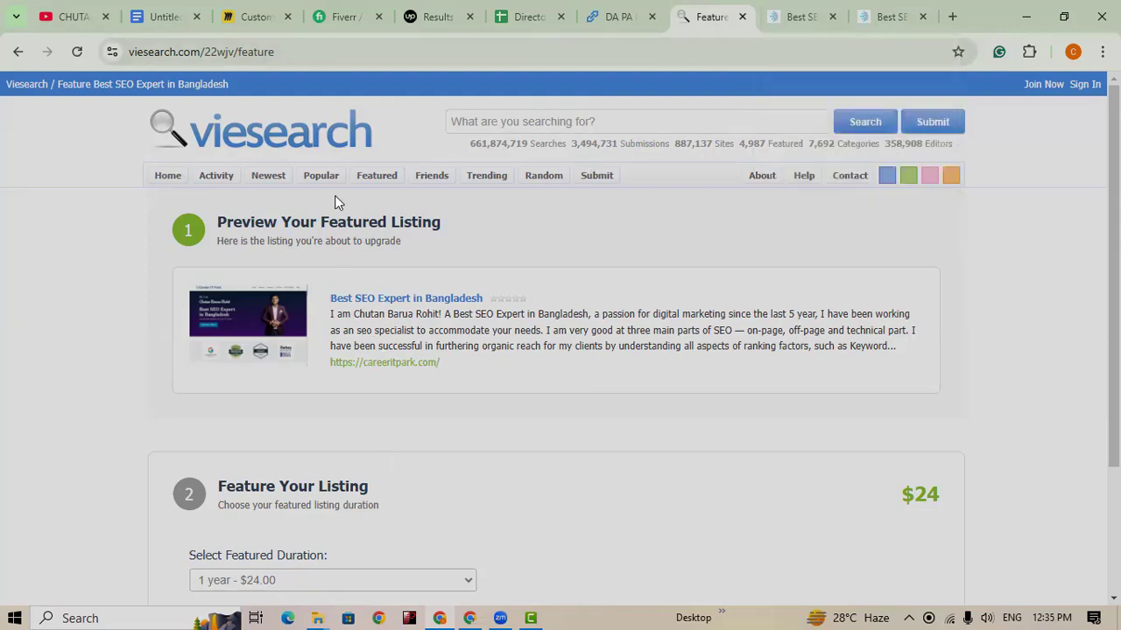
click(379, 49)
click(379, 49)
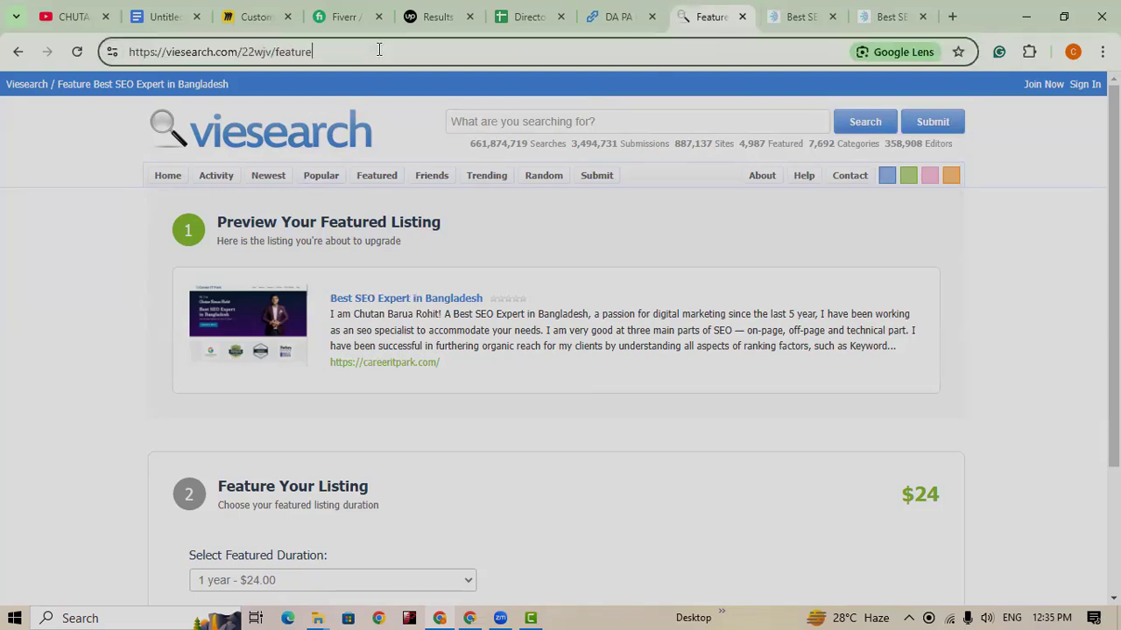
triple_click(379, 49)
key(ctrl+c)
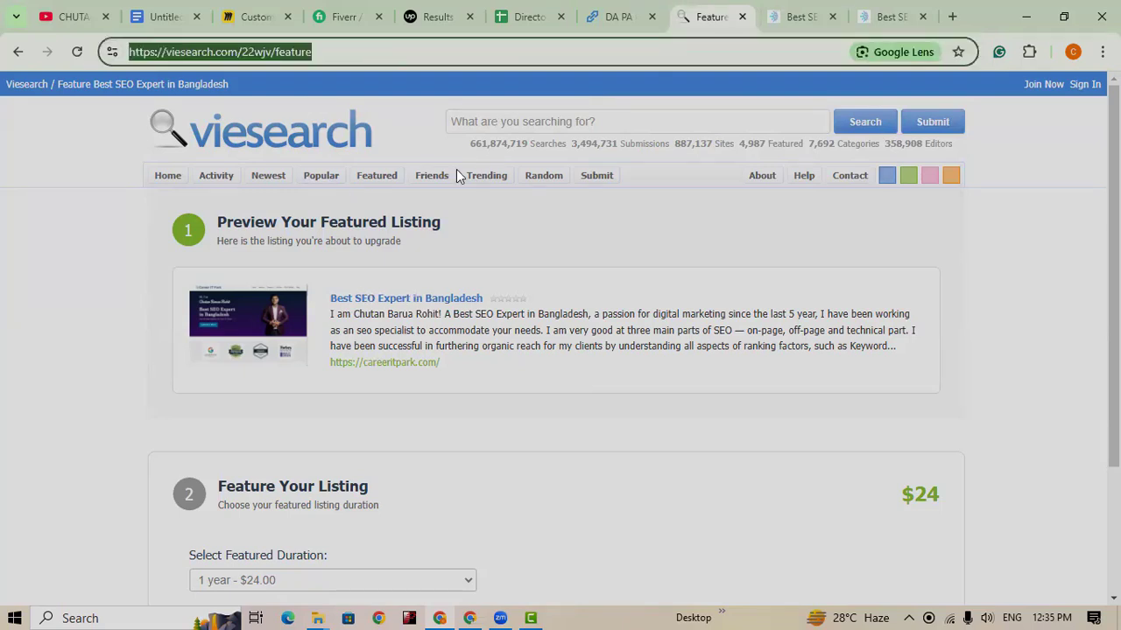
scroll(524, 309, down, 2)
scroll(523, 315, up, 2)
click(952, 17)
click(515, 50)
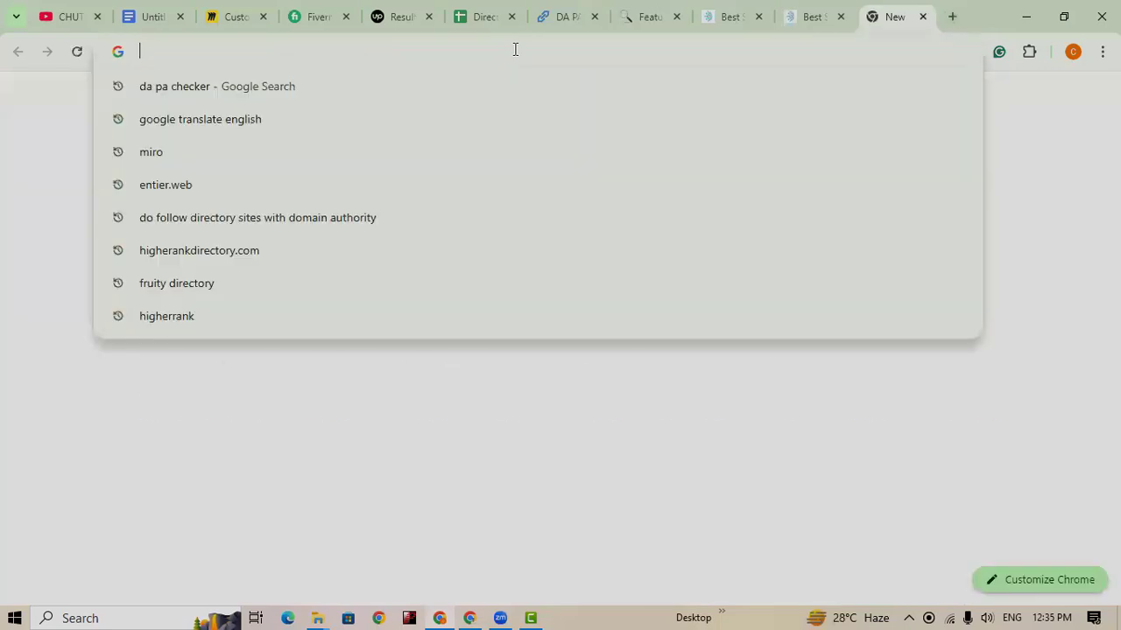
key(ctrl+v)
key(Return)
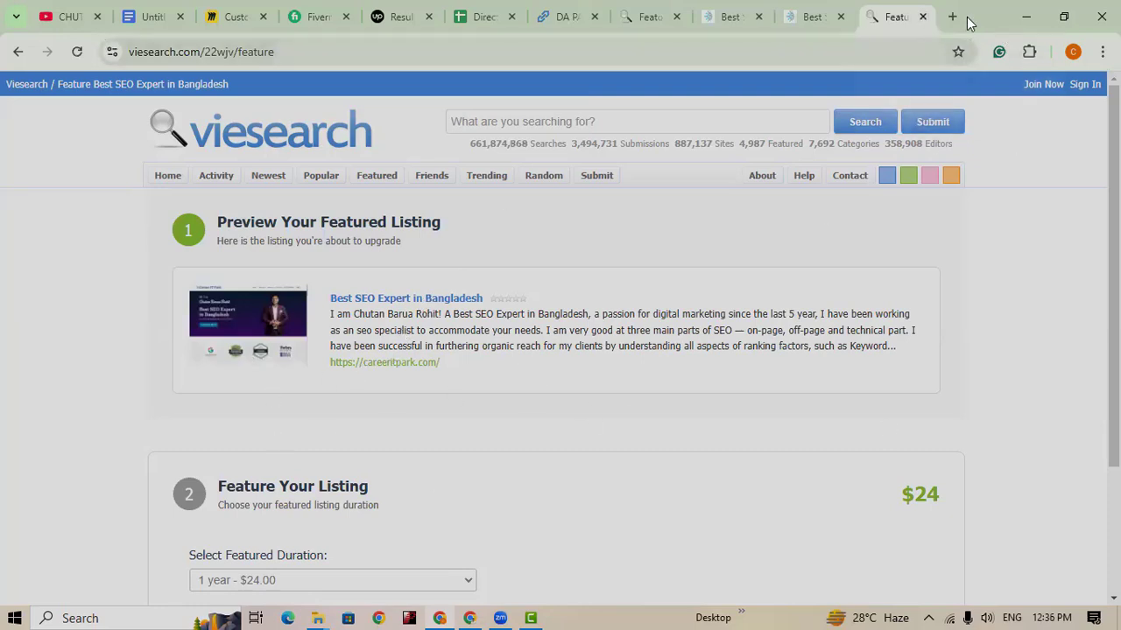
click(924, 17)
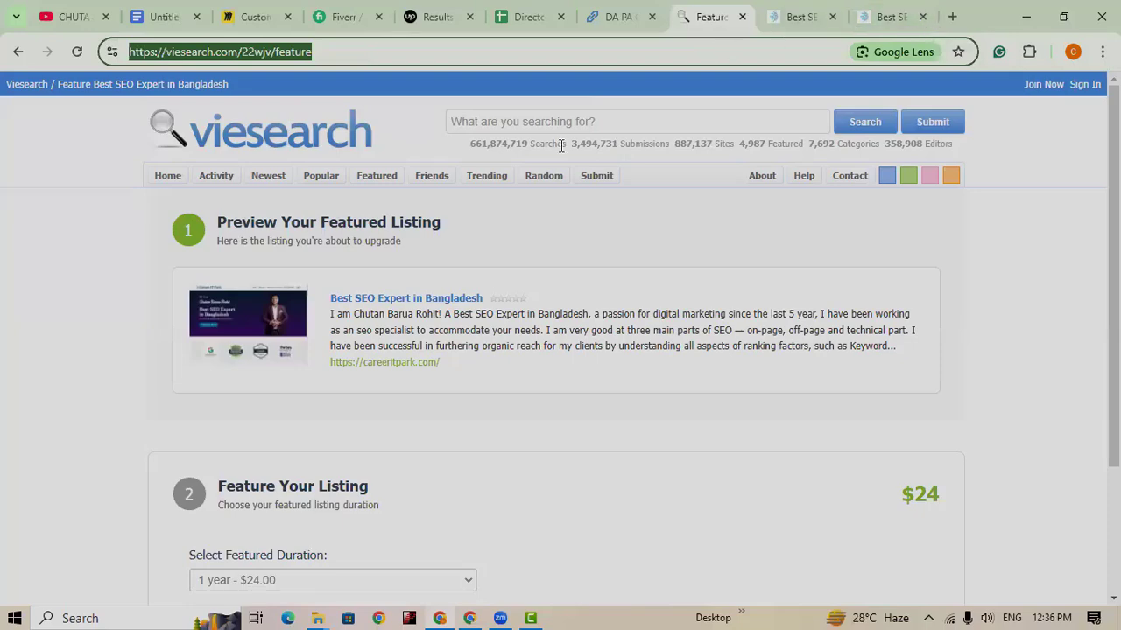
click(537, 17)
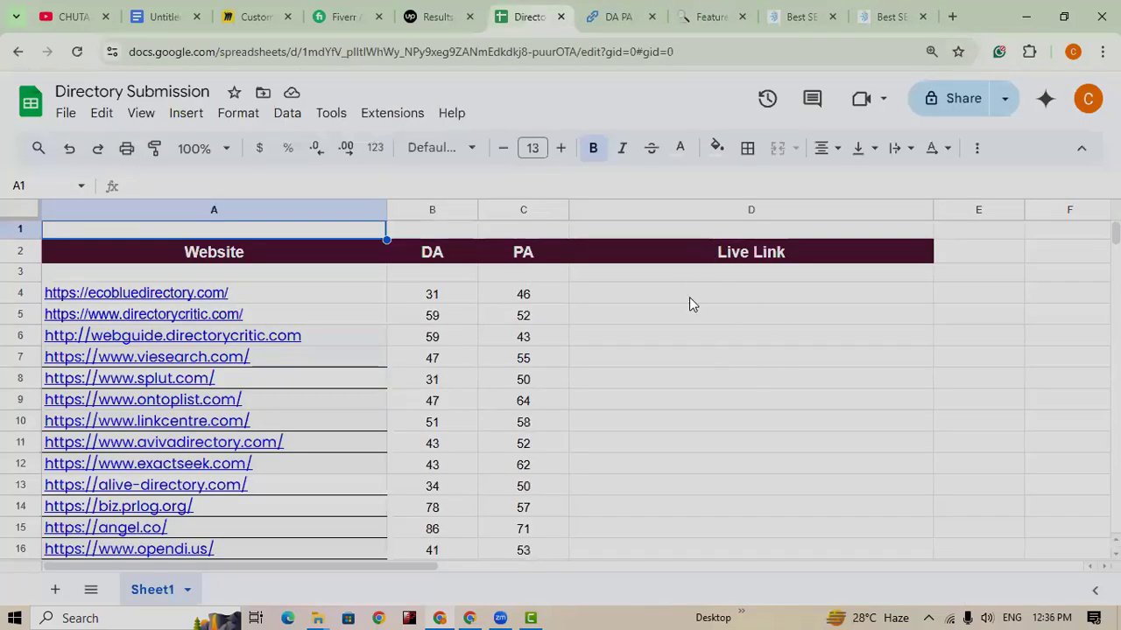
mouse_move(351, 333)
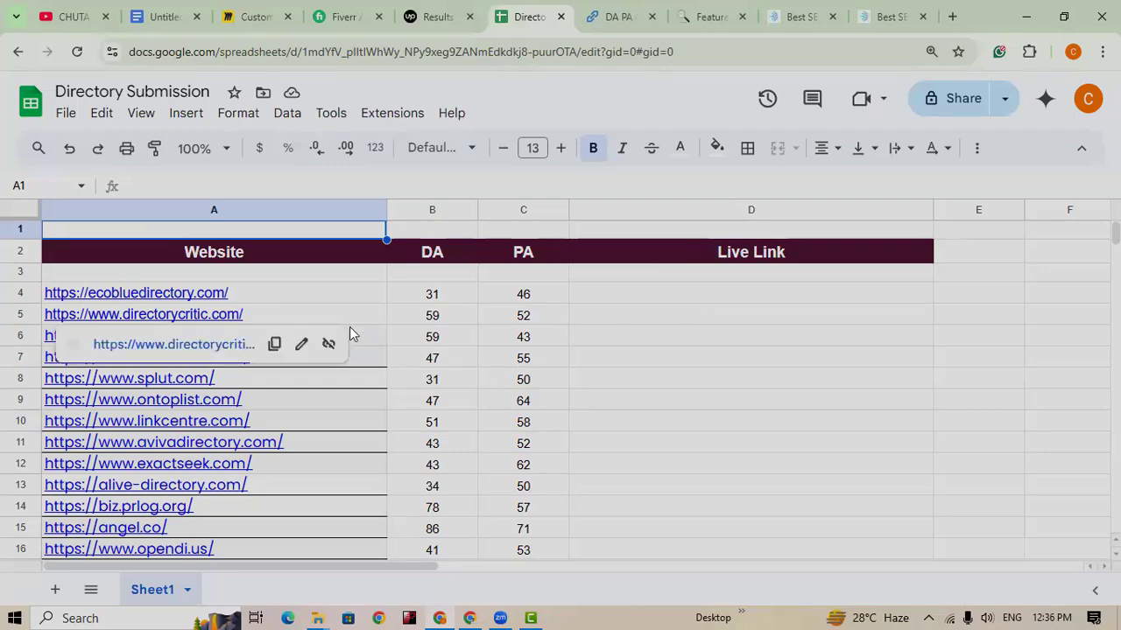
click(712, 342)
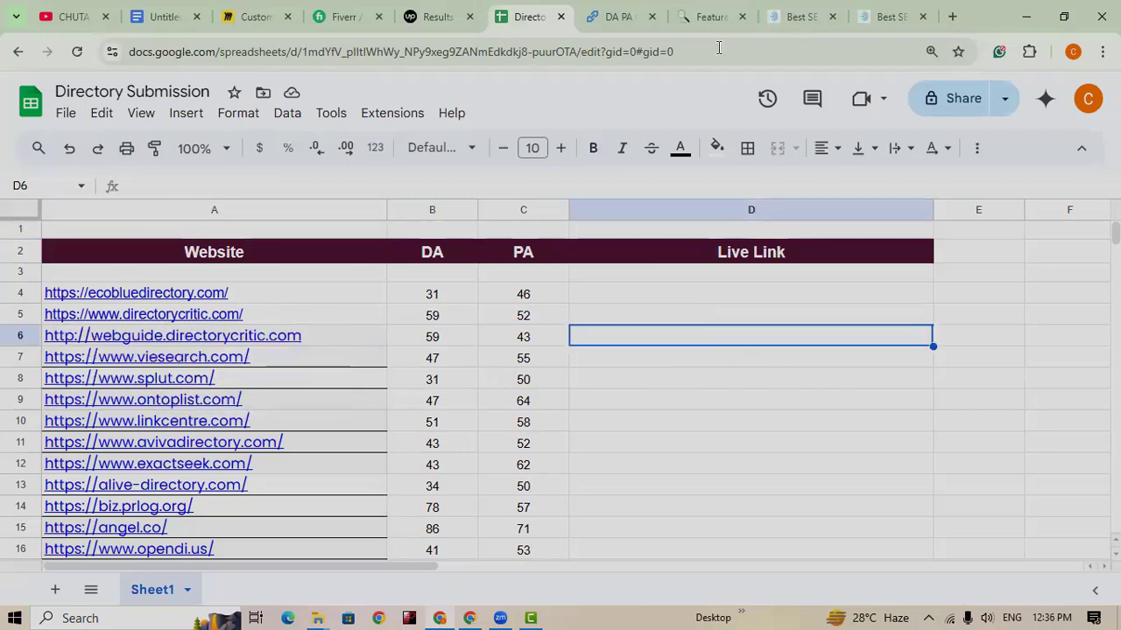
click(712, 19)
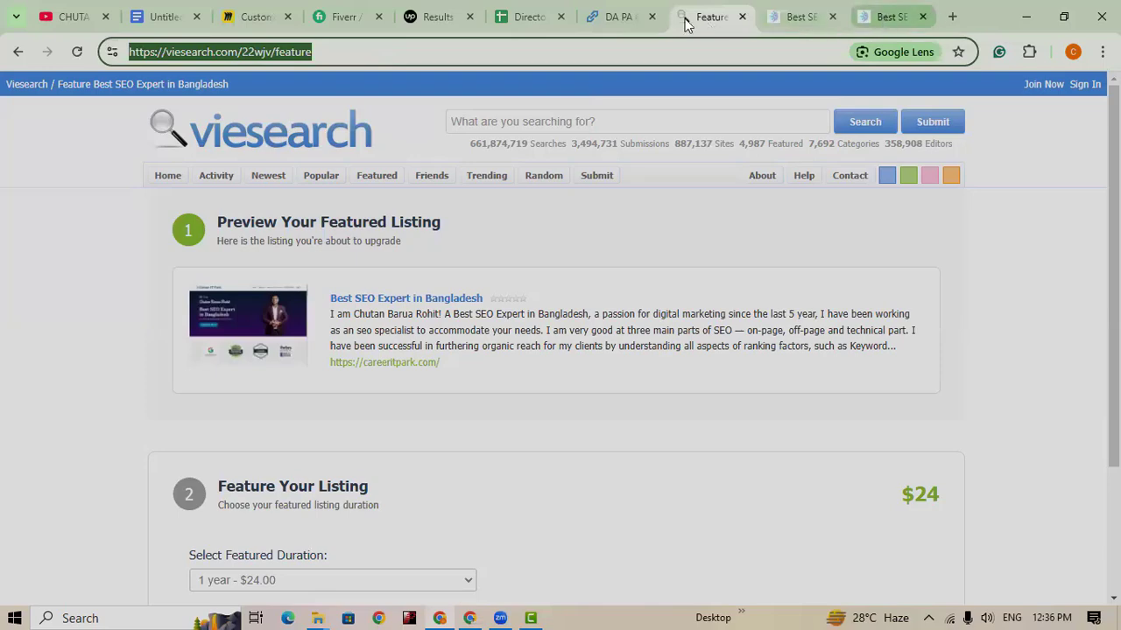
click(532, 17)
mouse_move(92, 375)
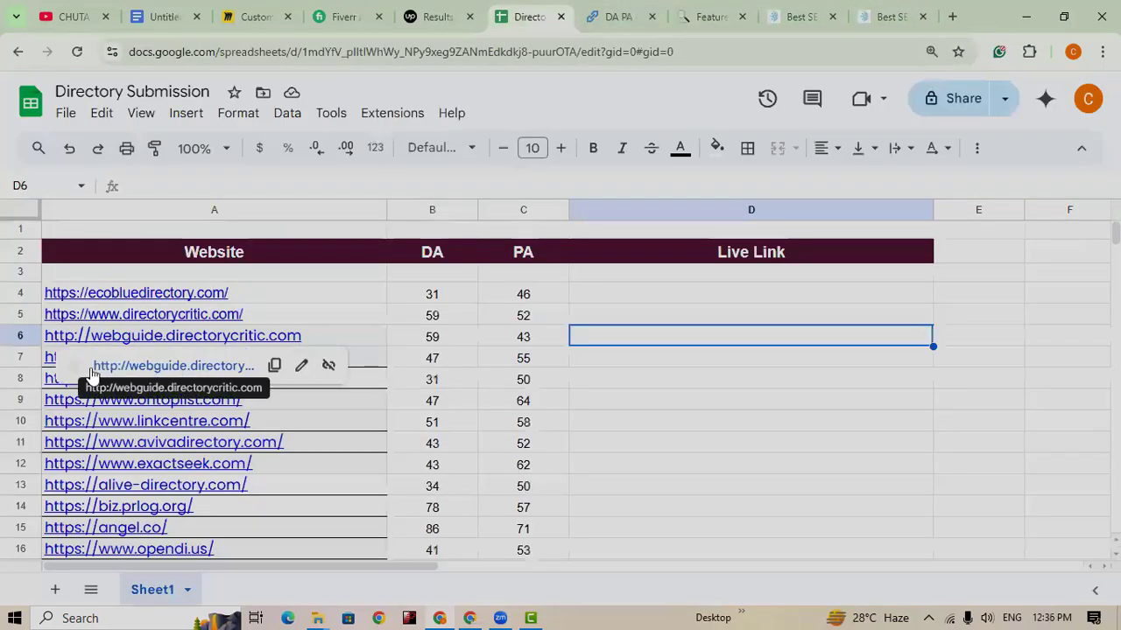
click(644, 366)
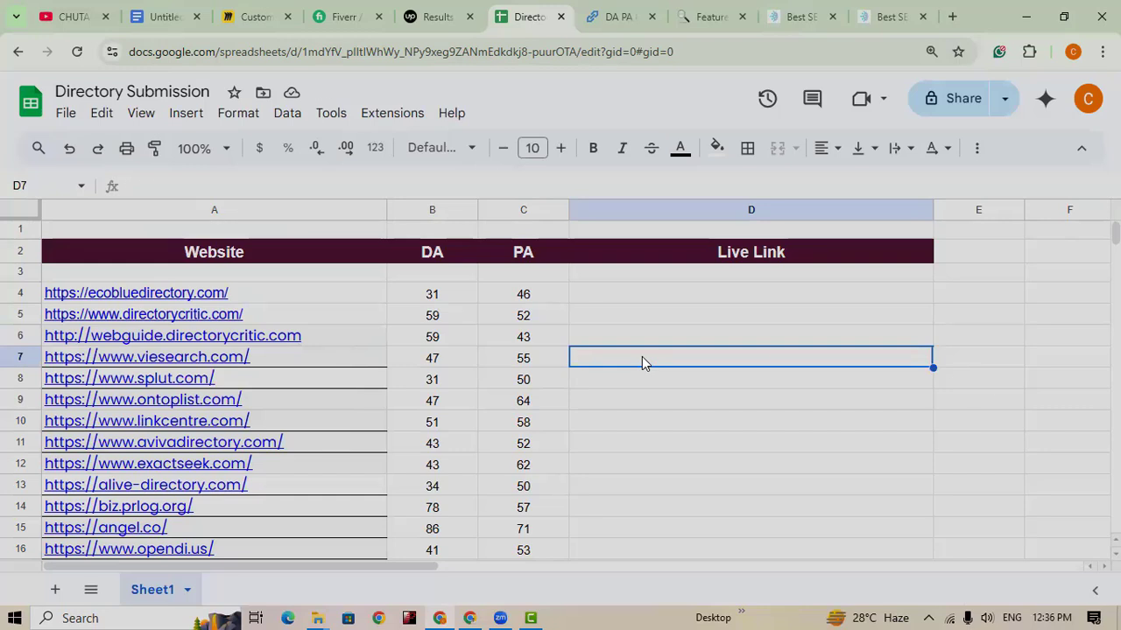
key(ctrl+v)
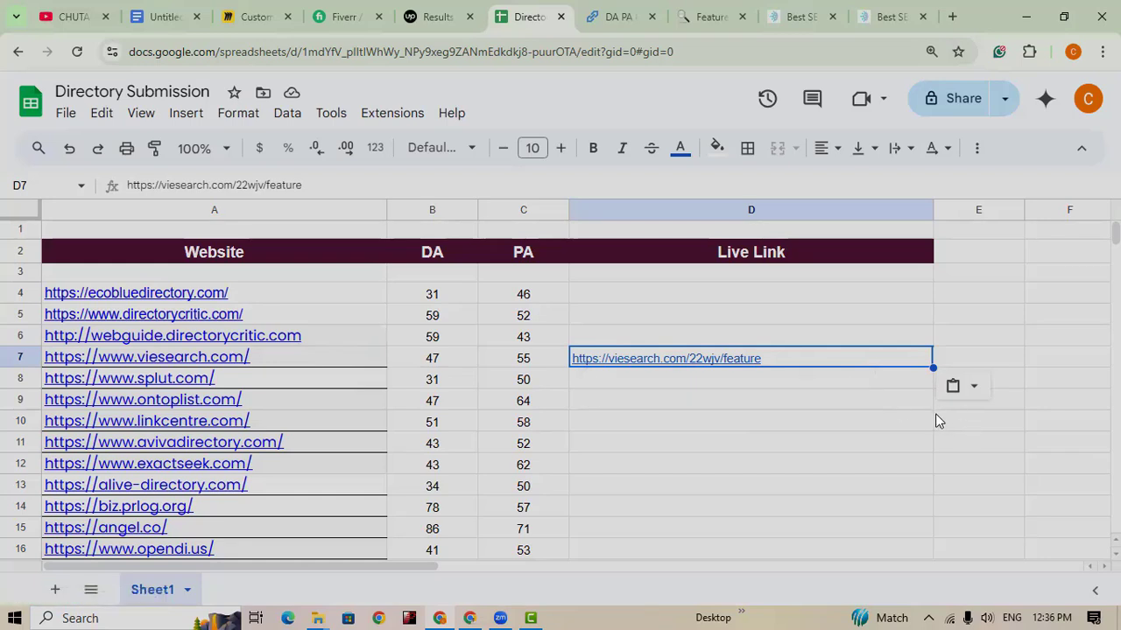
Step: Copy the biz.prlog.org link from cell A14 of the Directory sheet
mouse_move(782, 352)
click(707, 16)
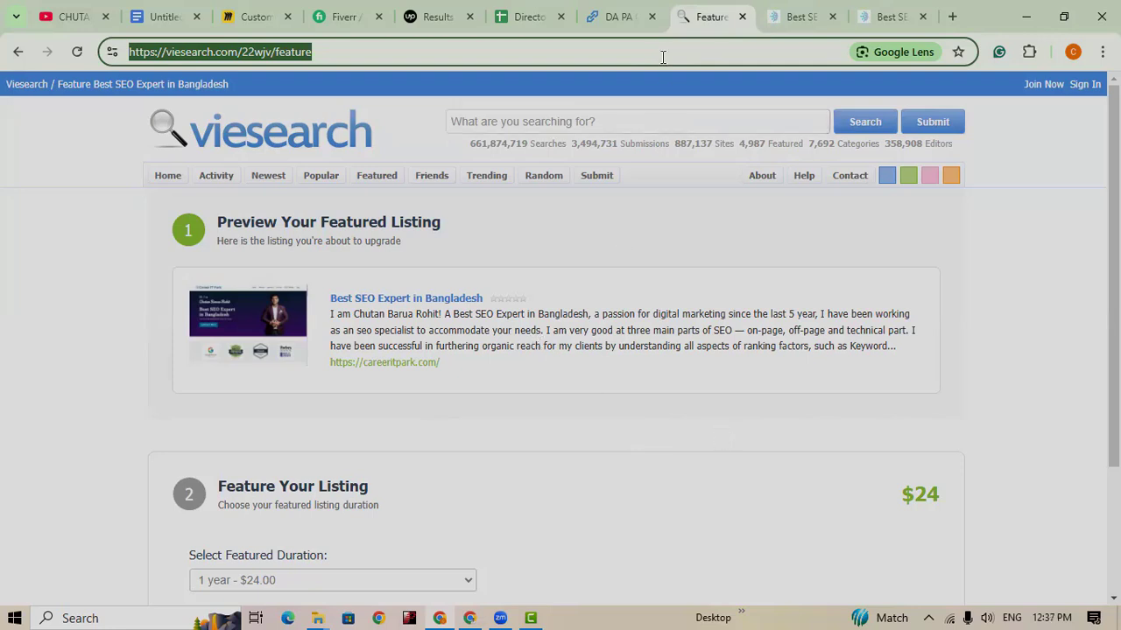
click(523, 16)
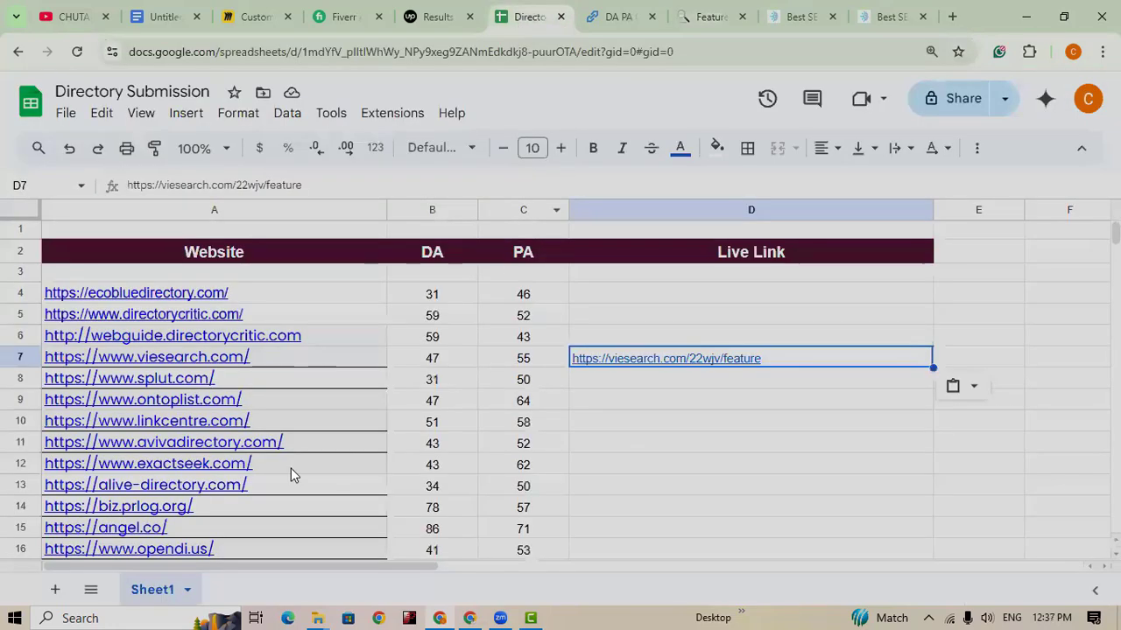
scroll(335, 429, down, 2)
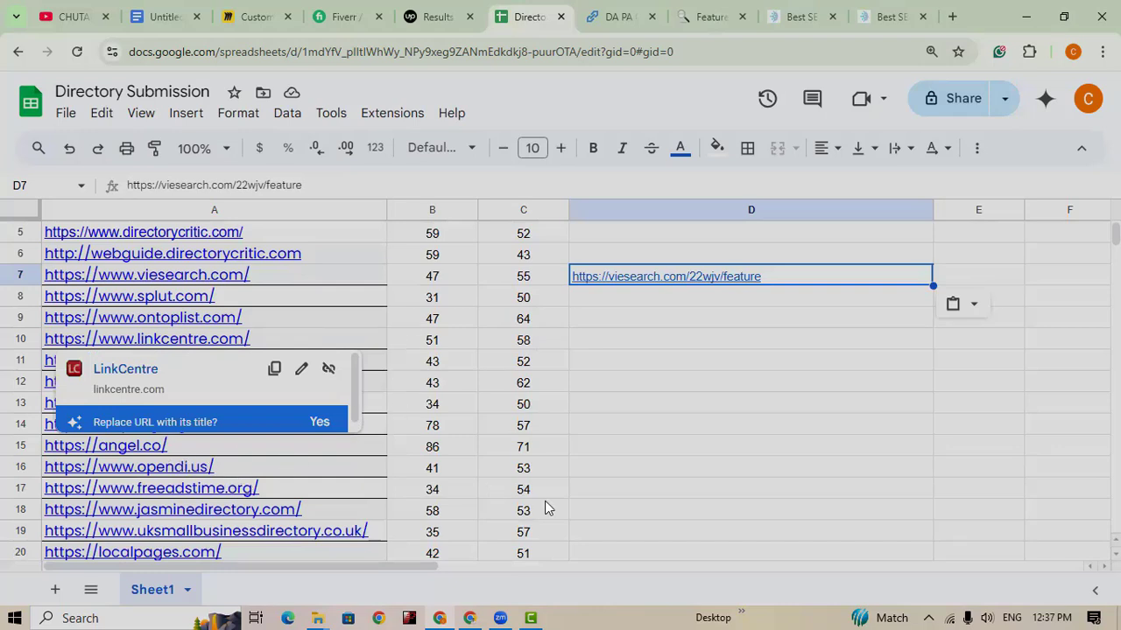
click(454, 436)
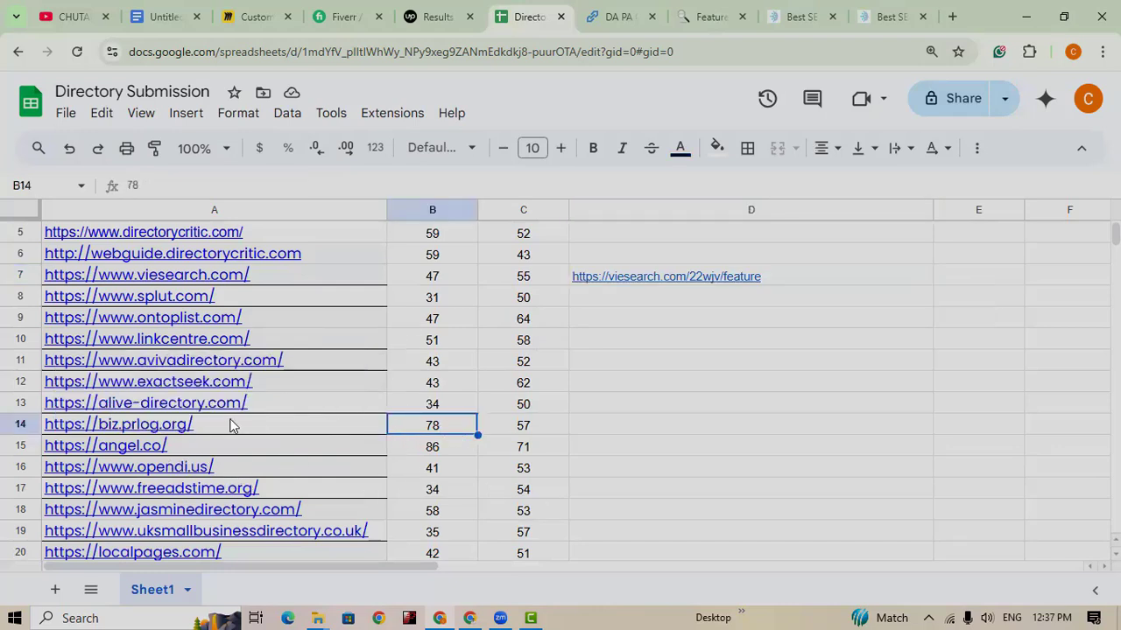
click(202, 432)
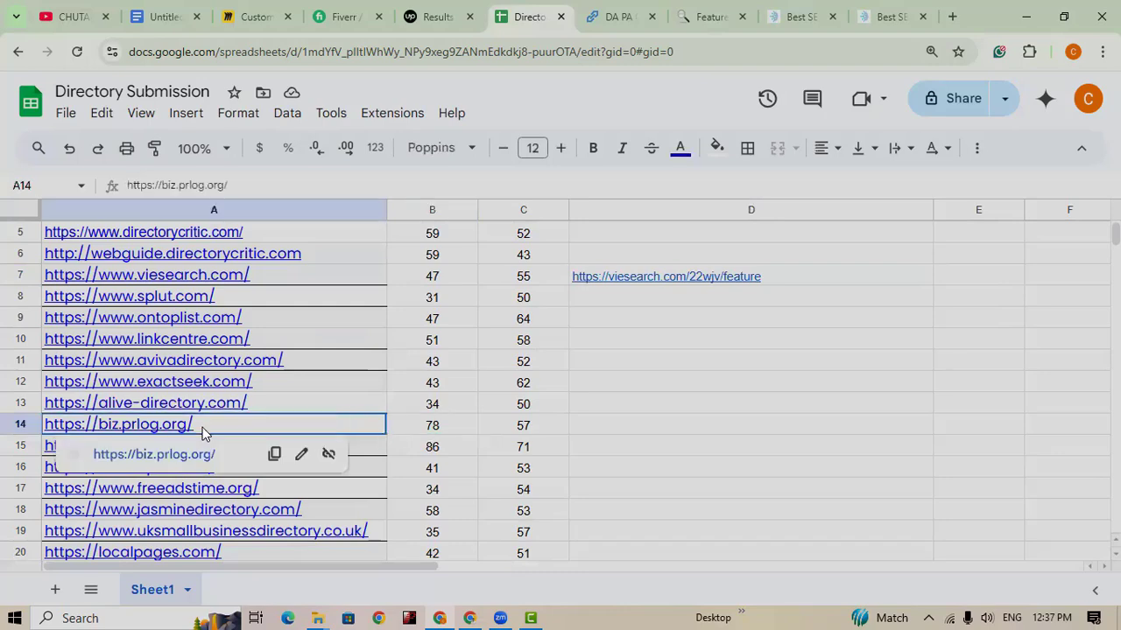
click(274, 453)
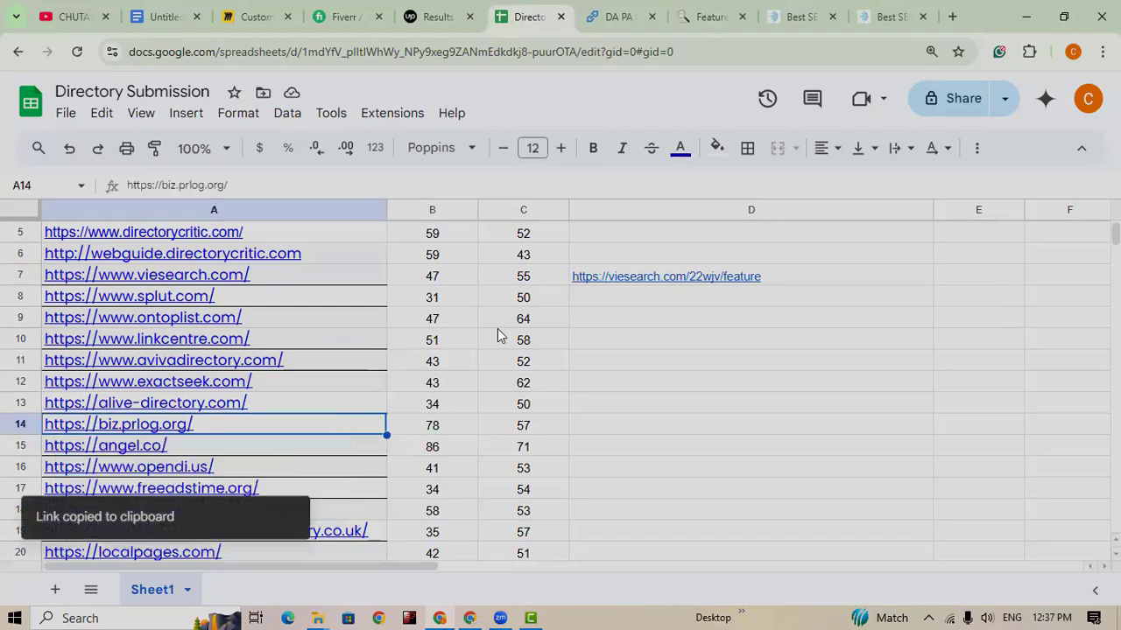
click(618, 16)
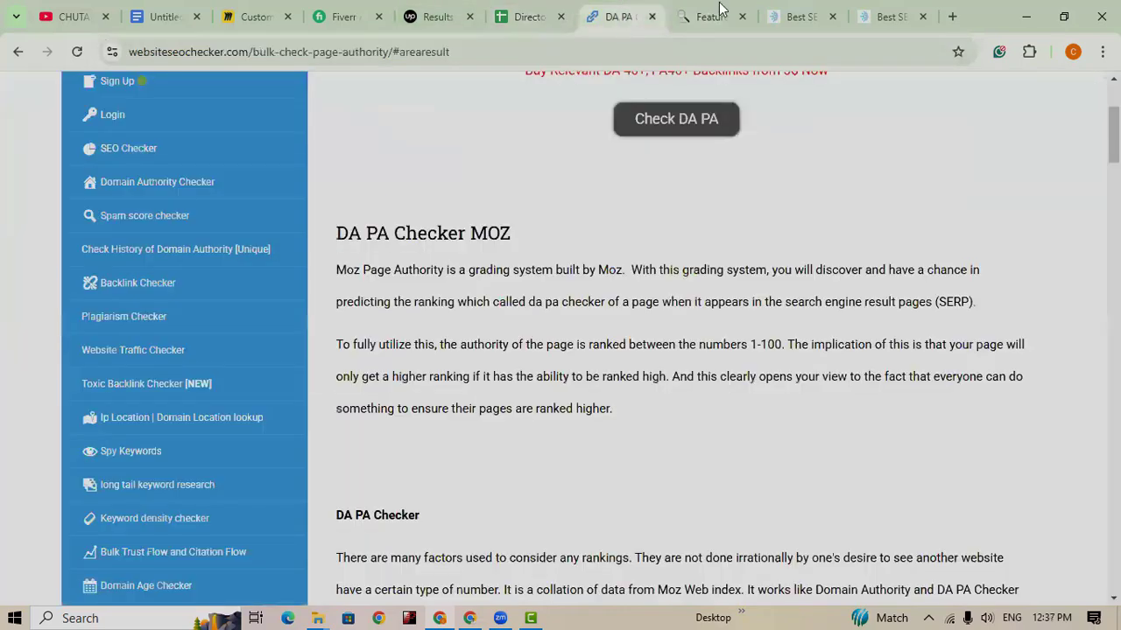
Step: Load biz.prlog.org in a new browser tab and scroll through its business listings 1–50
click(952, 17)
click(493, 52)
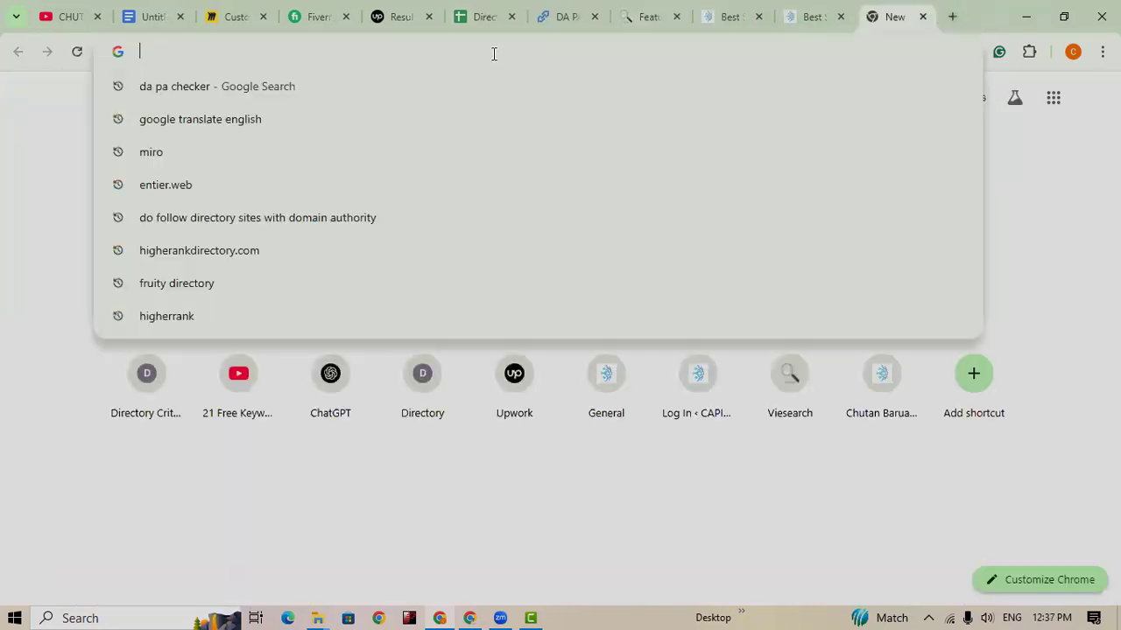
key(ctrl+v)
key(Return)
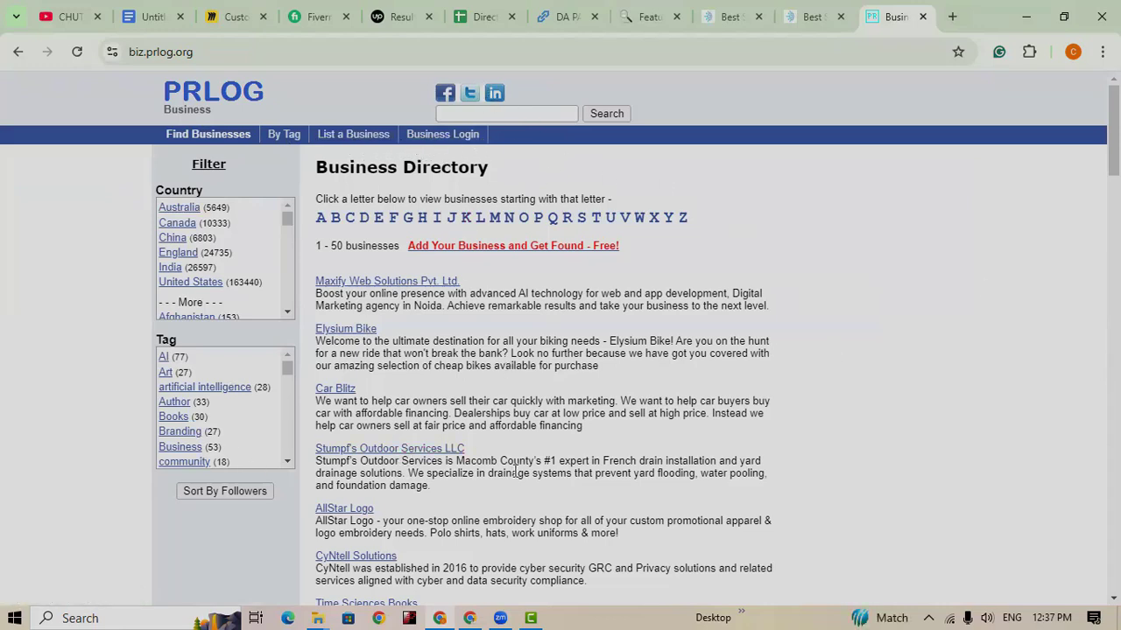
scroll(515, 464, down, 3)
scroll(515, 464, down, 1)
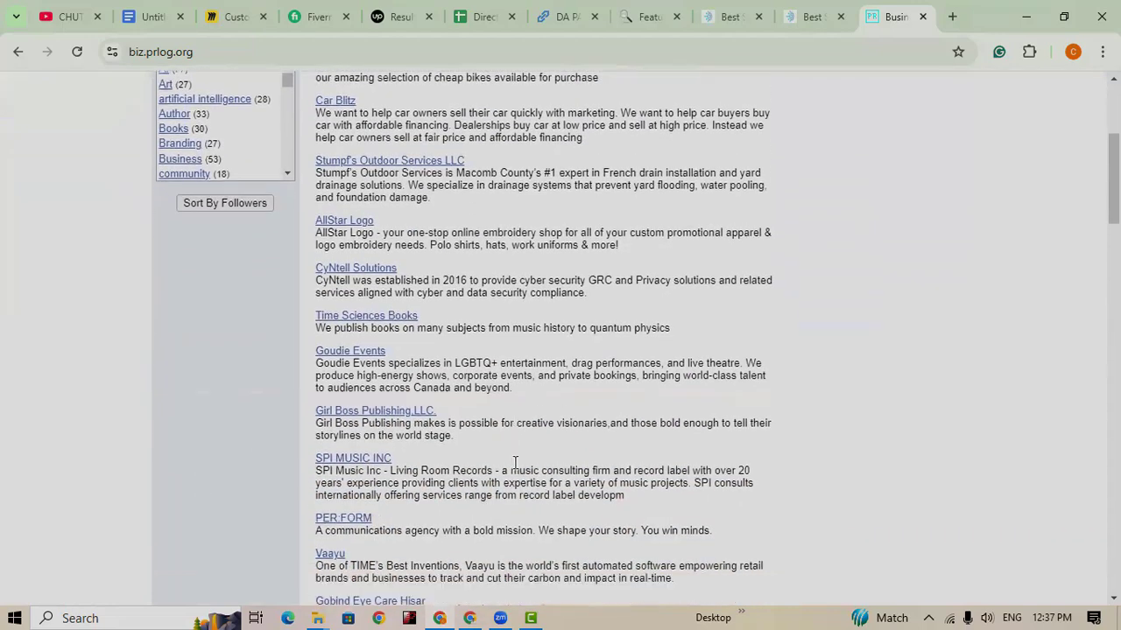
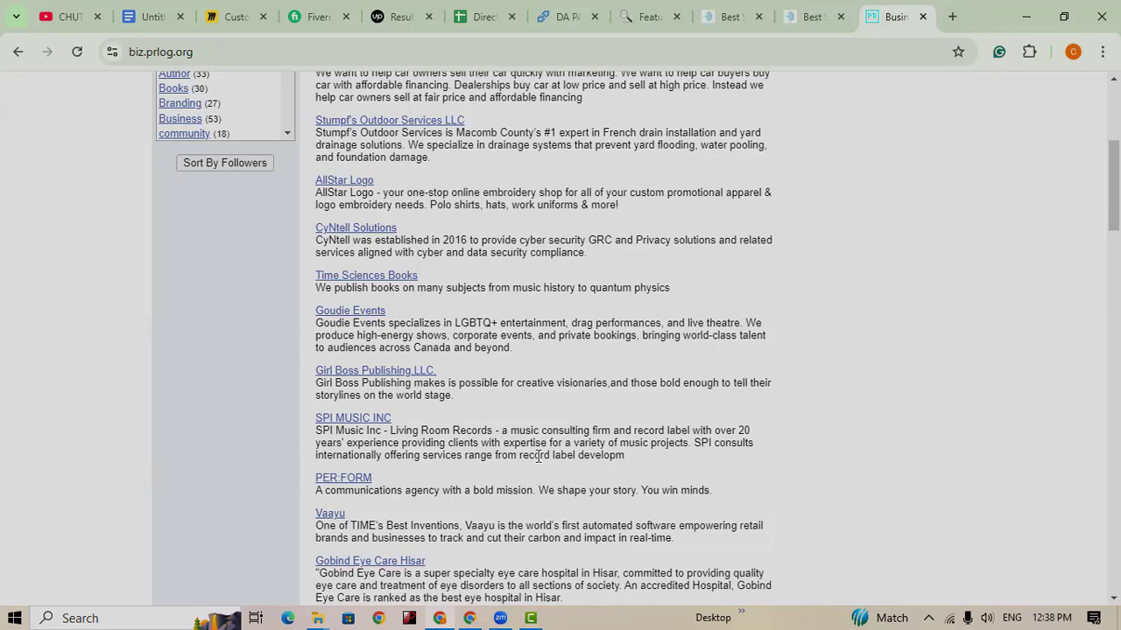
Step: Scroll back up through the PRLog business listings before returning to the Directory Submission sheet
scroll(711, 477, up, 3)
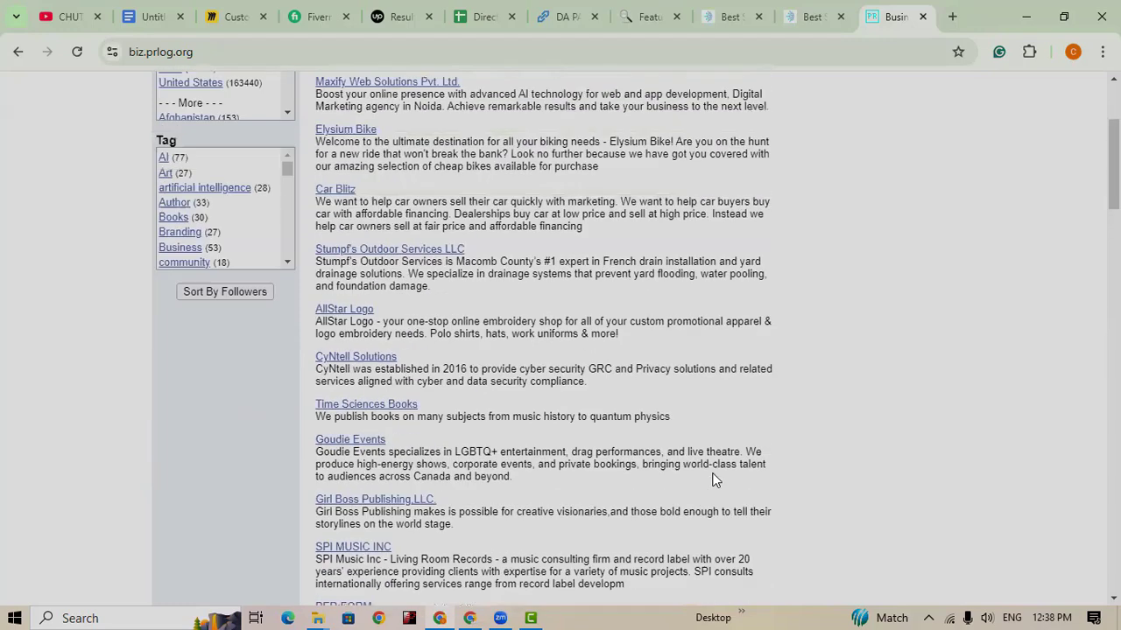
scroll(712, 480, up, 1)
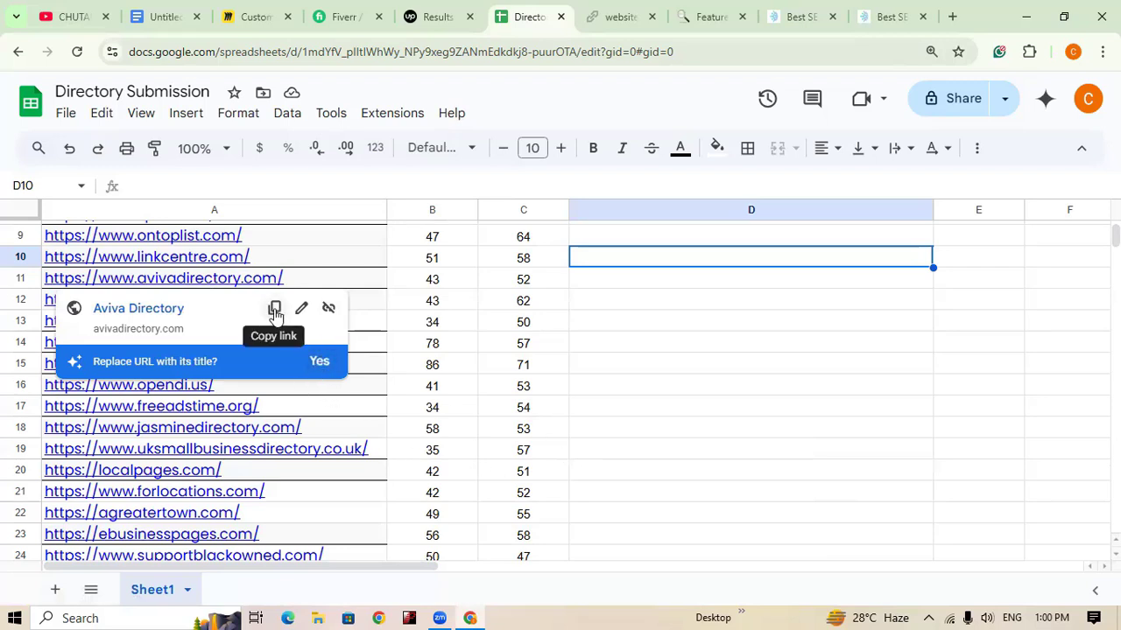
Step: Copy the Aviva Directory link from the sheet and load avivadirectory.com in a new tab
click(274, 309)
click(952, 15)
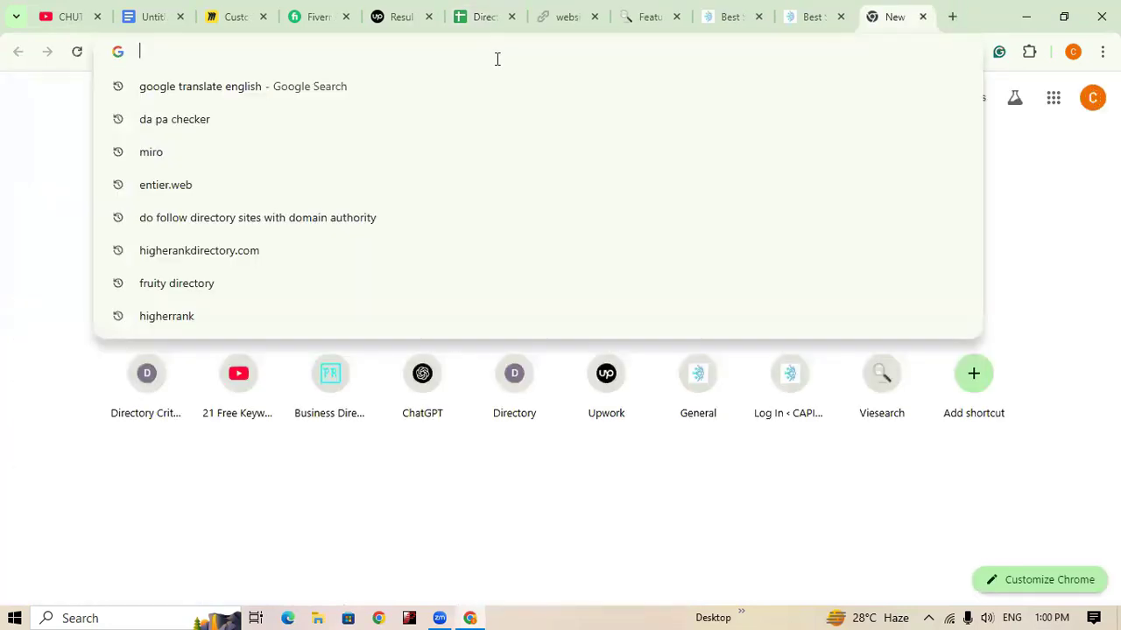
key(ctrl+v)
key(Return)
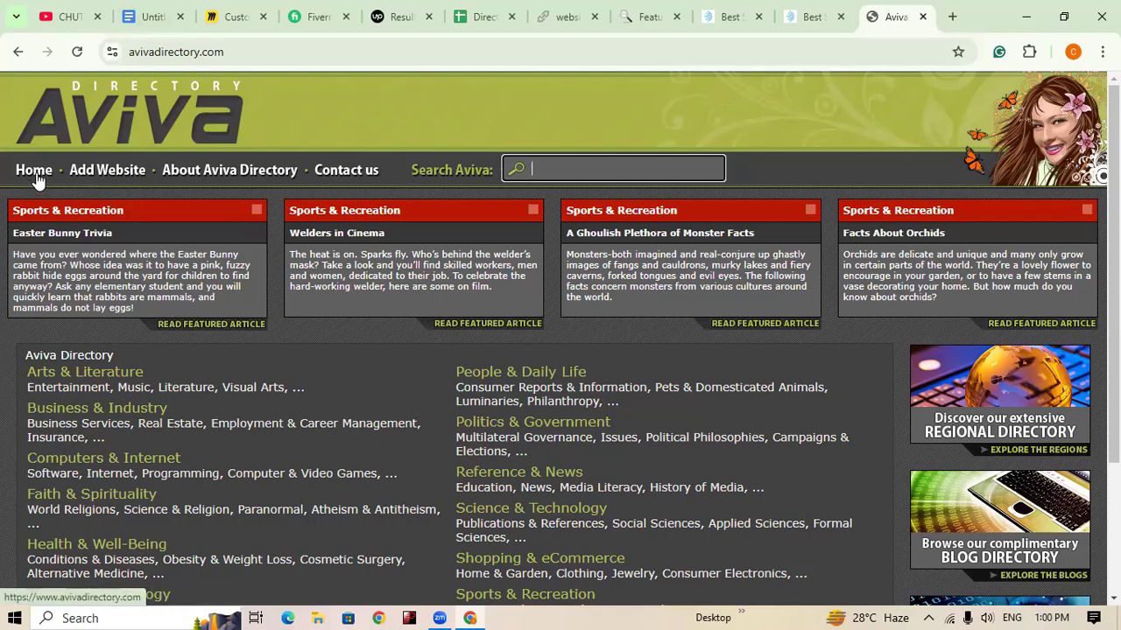
Step: Open Aviva Directory's Add Website submission page and look over its options
click(99, 173)
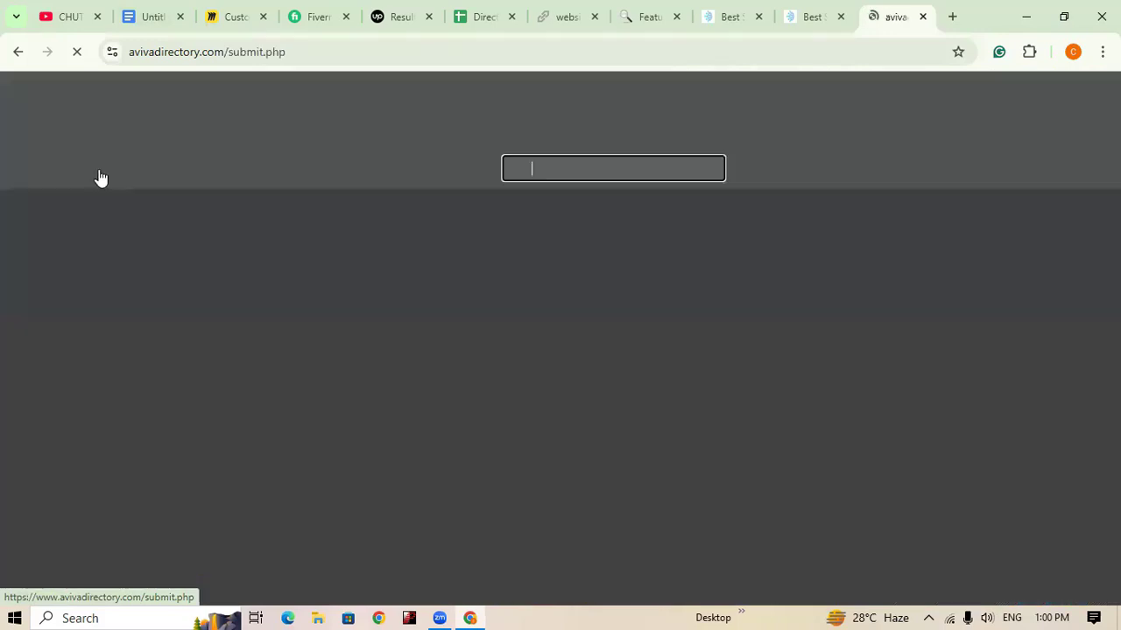
scroll(348, 324, down, 6)
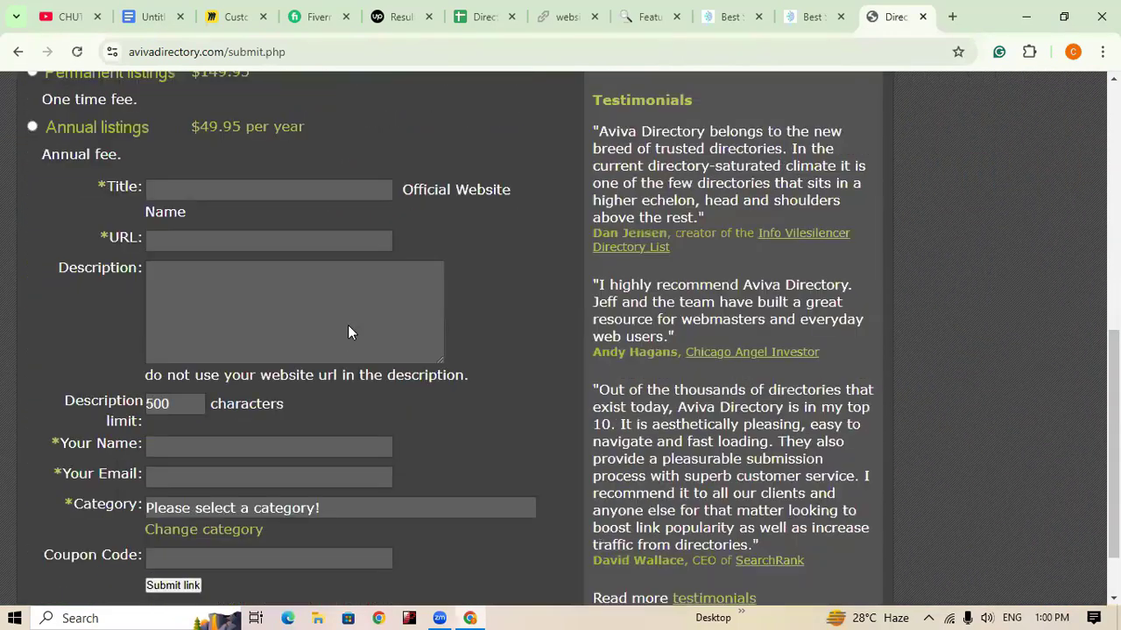
scroll(272, 419, up, 3)
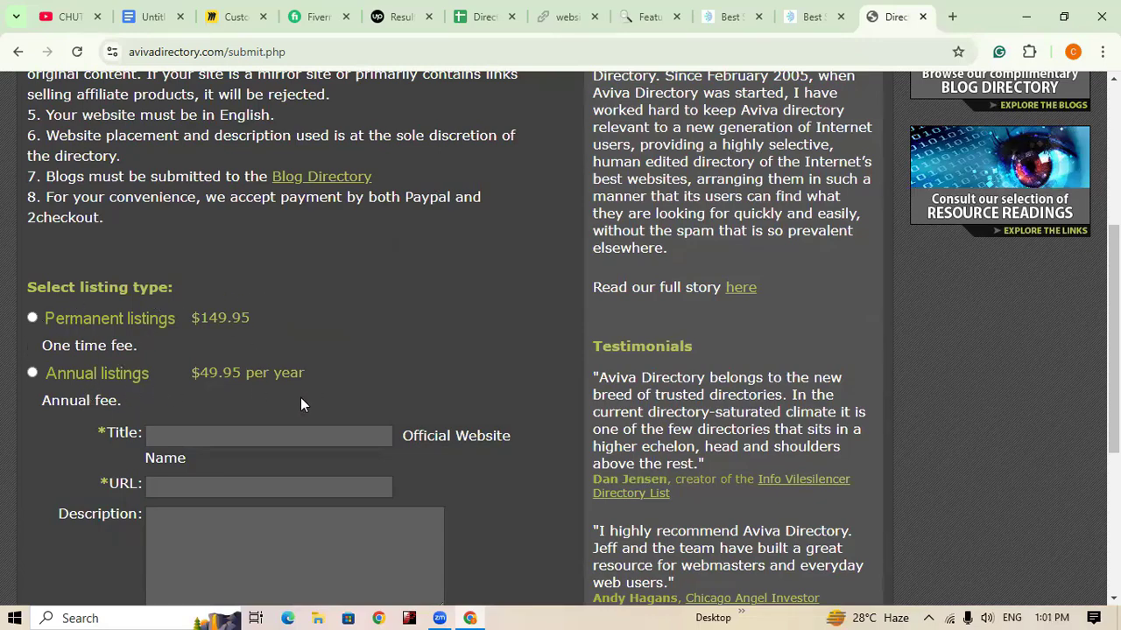
scroll(154, 371, down, 1)
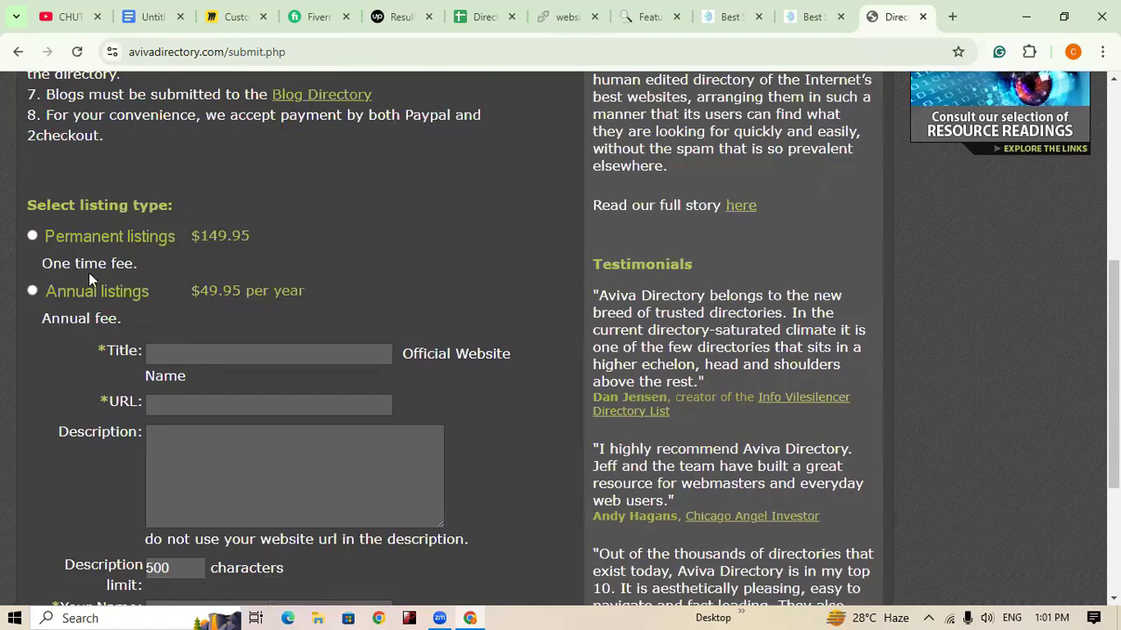
Step: Select the $149.95 permanent listing option and review the submission form fields
click(32, 236)
scroll(363, 435, up, 1)
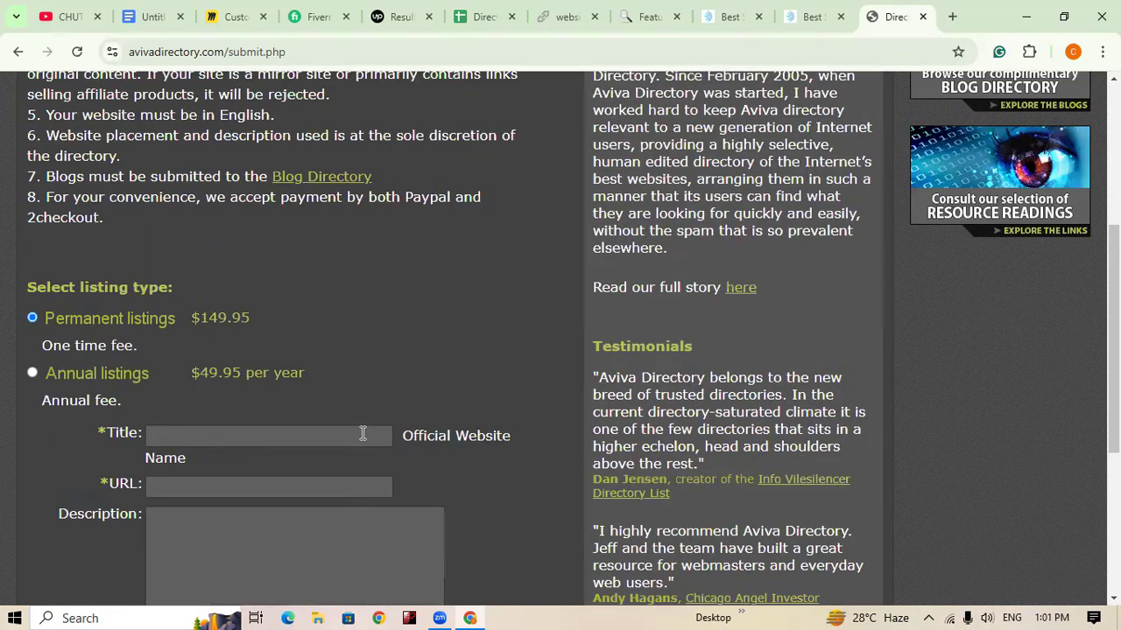
scroll(363, 432, up, 3)
scroll(361, 425, down, 4)
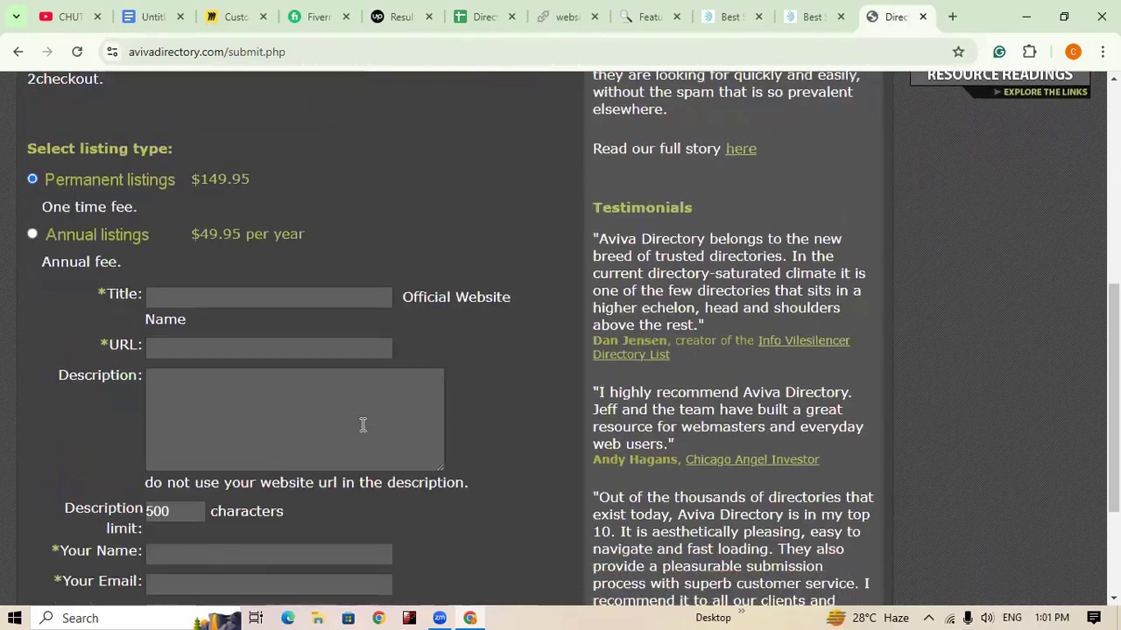
scroll(363, 426, down, 2)
scroll(362, 429, up, 1)
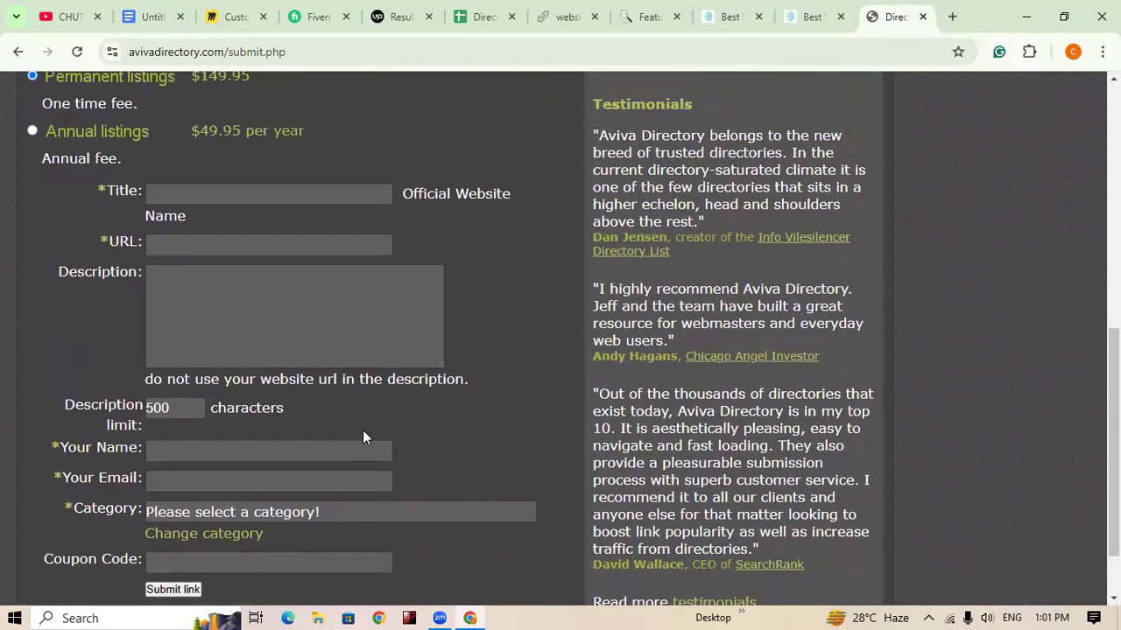
scroll(362, 430, up, 7)
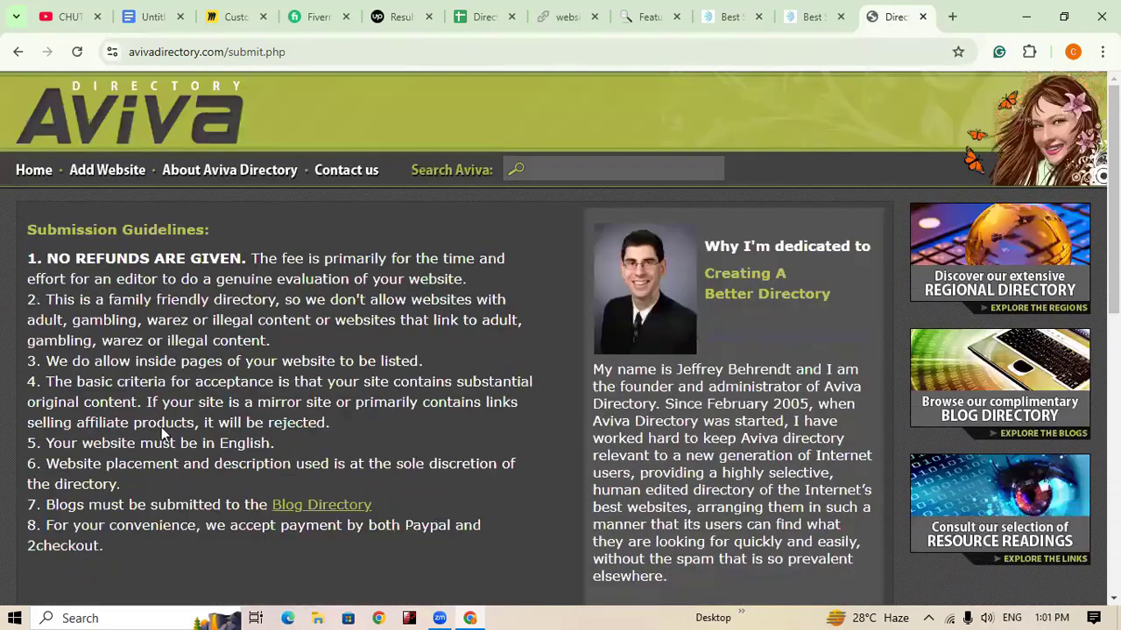
scroll(332, 435, down, 4)
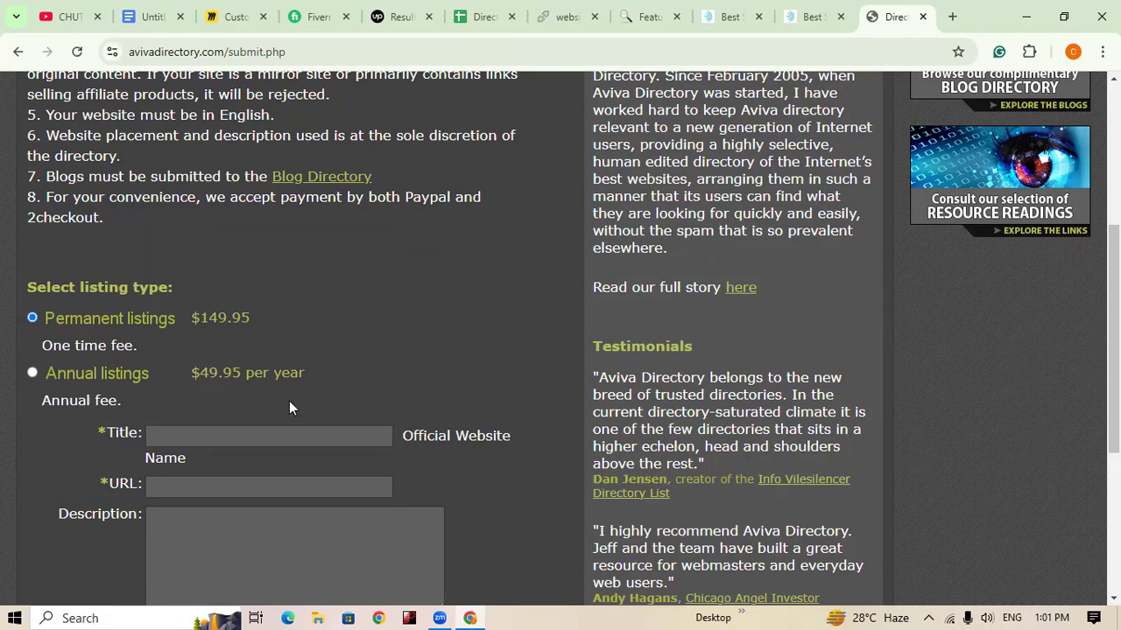
scroll(387, 455, down, 2)
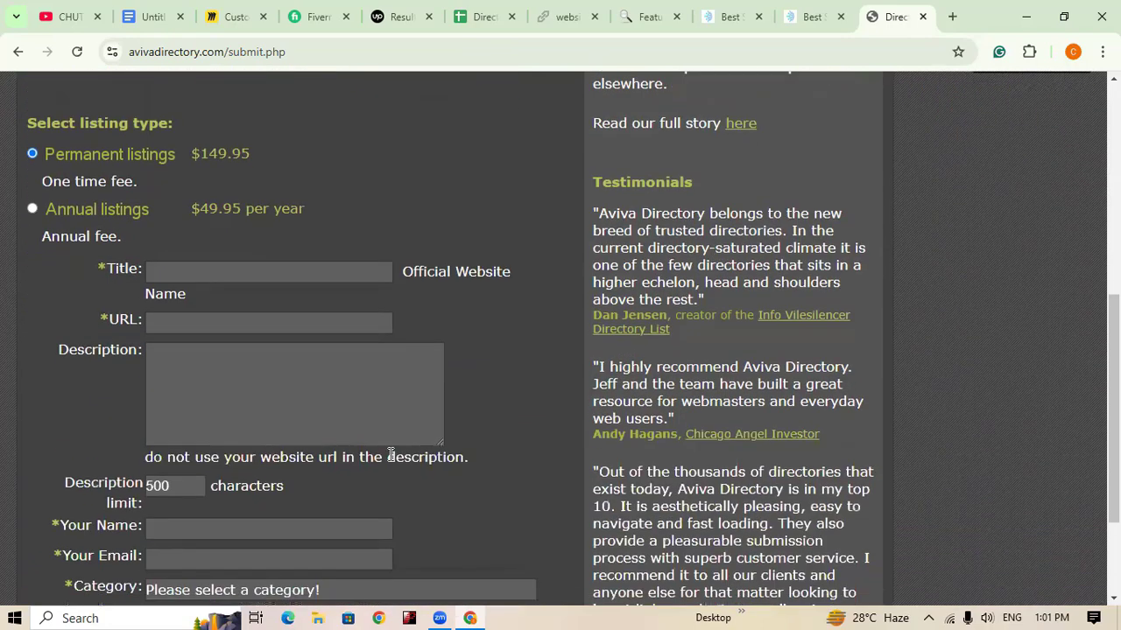
scroll(390, 455, down, 2)
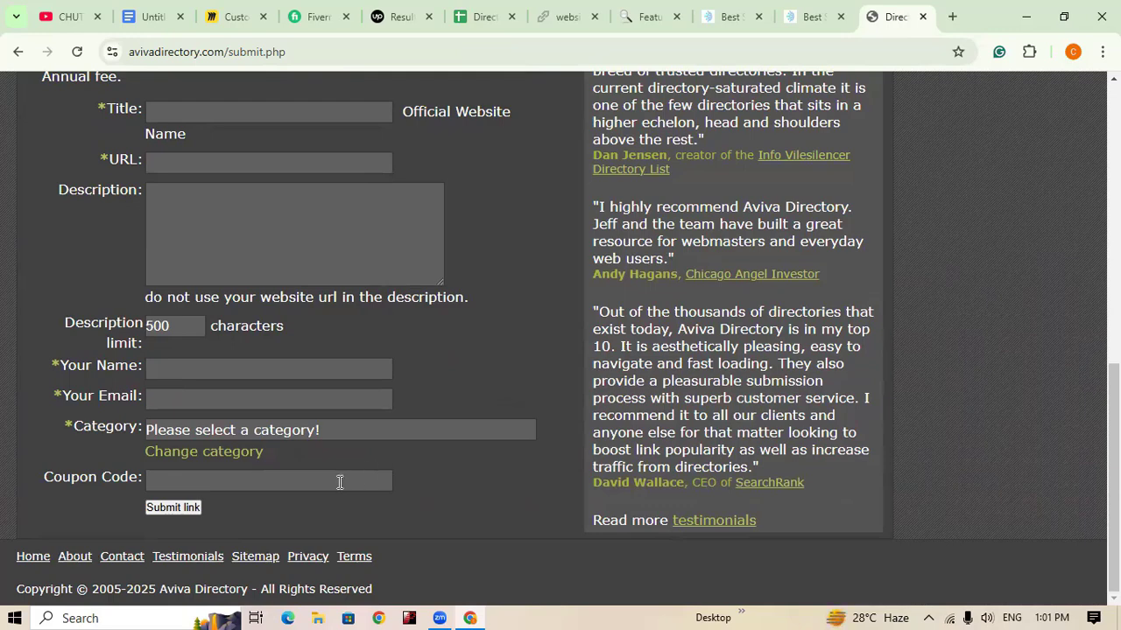
scroll(274, 509, up, 7)
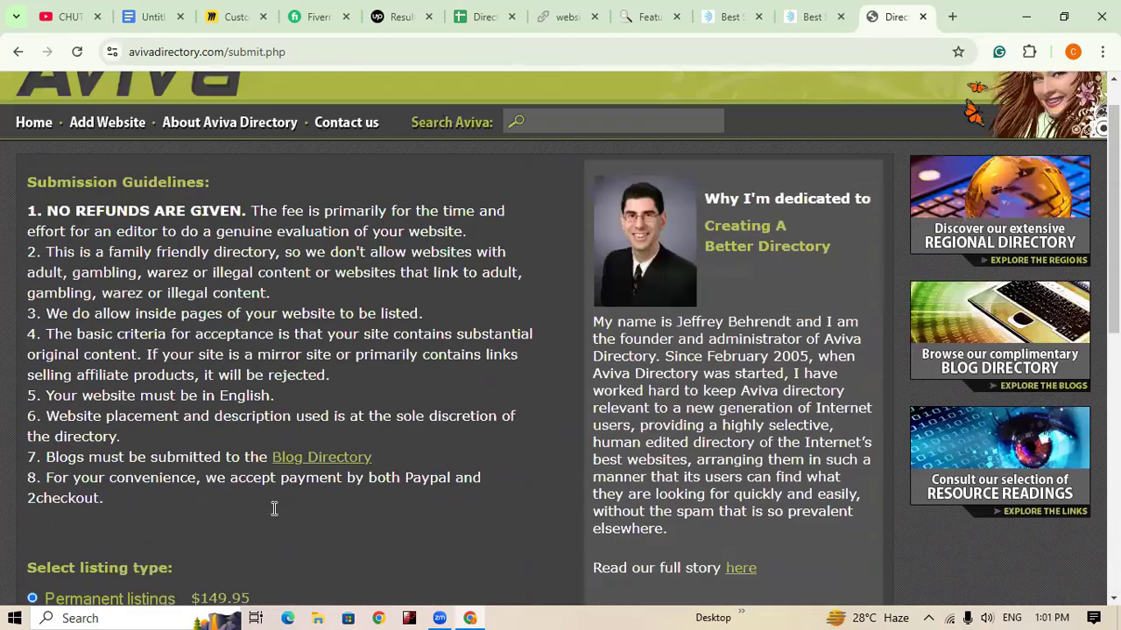
scroll(274, 509, up, 1)
scroll(274, 516, down, 8)
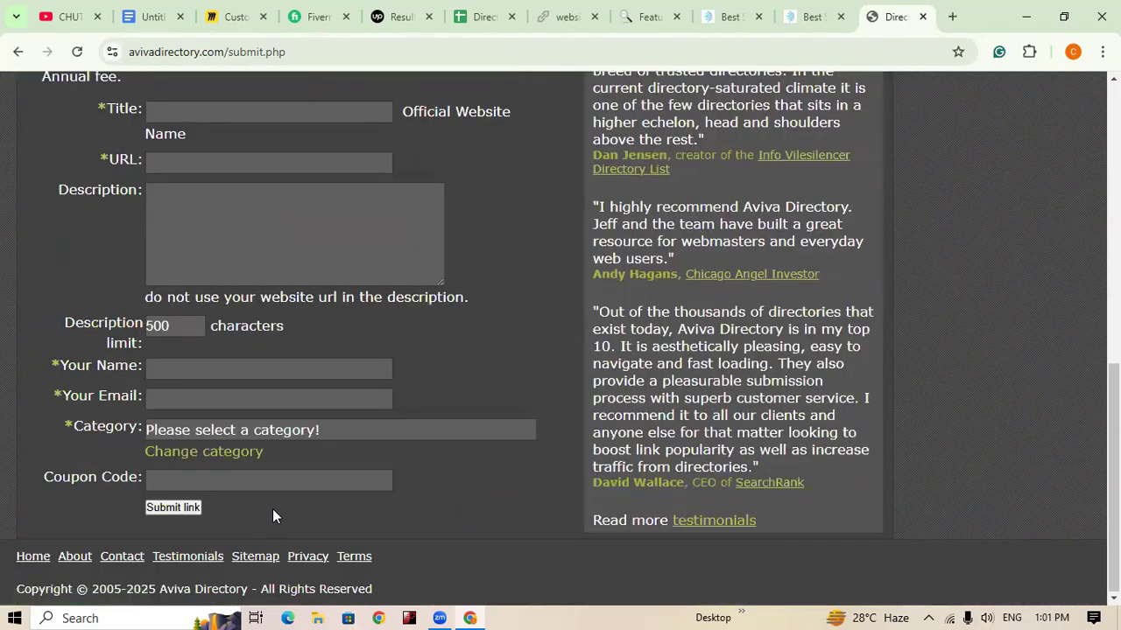
scroll(272, 516, up, 1)
scroll(273, 516, down, 1)
scroll(338, 523, up, 5)
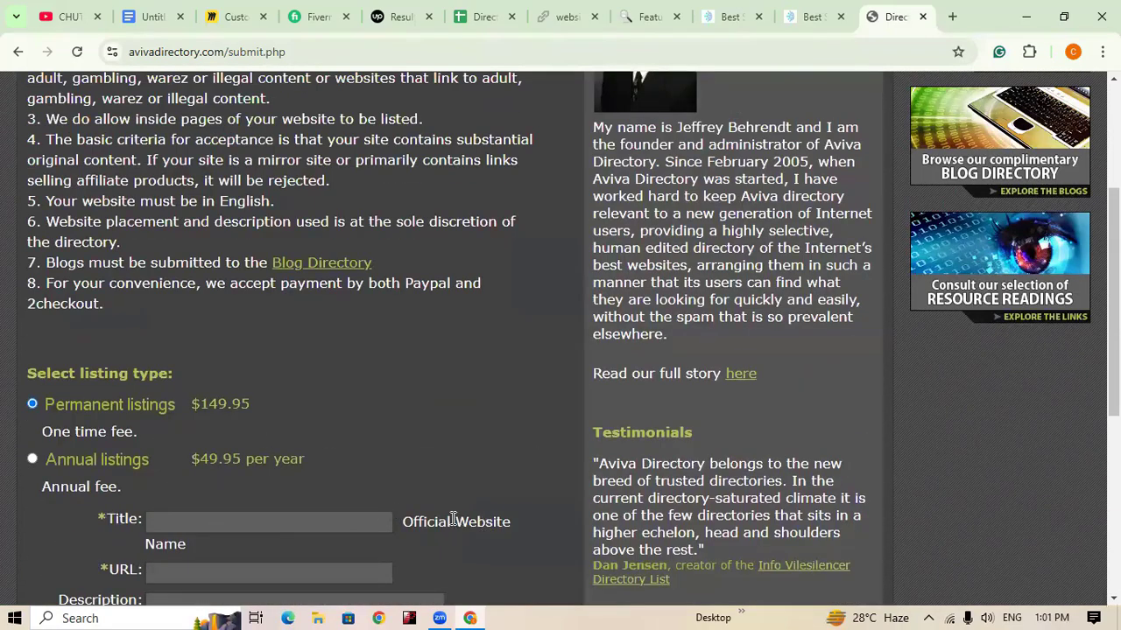
Step: Load fruity-directory.com/submit.php in a new tab from the 'fru' address suggestion
click(495, 19)
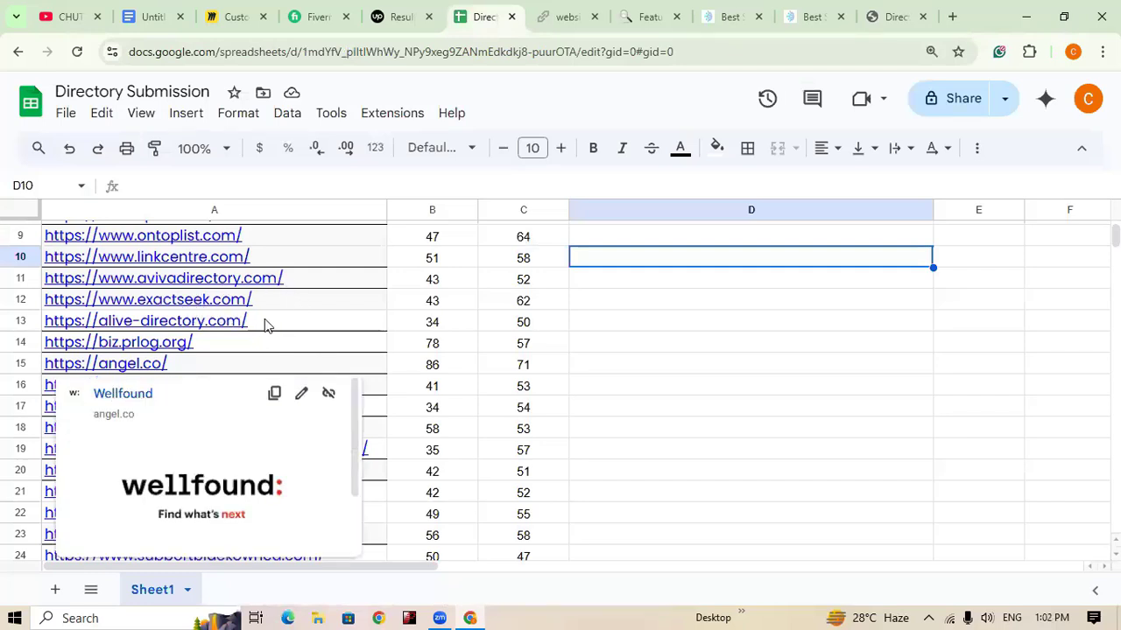
key(ctrl+t)
click(595, 52)
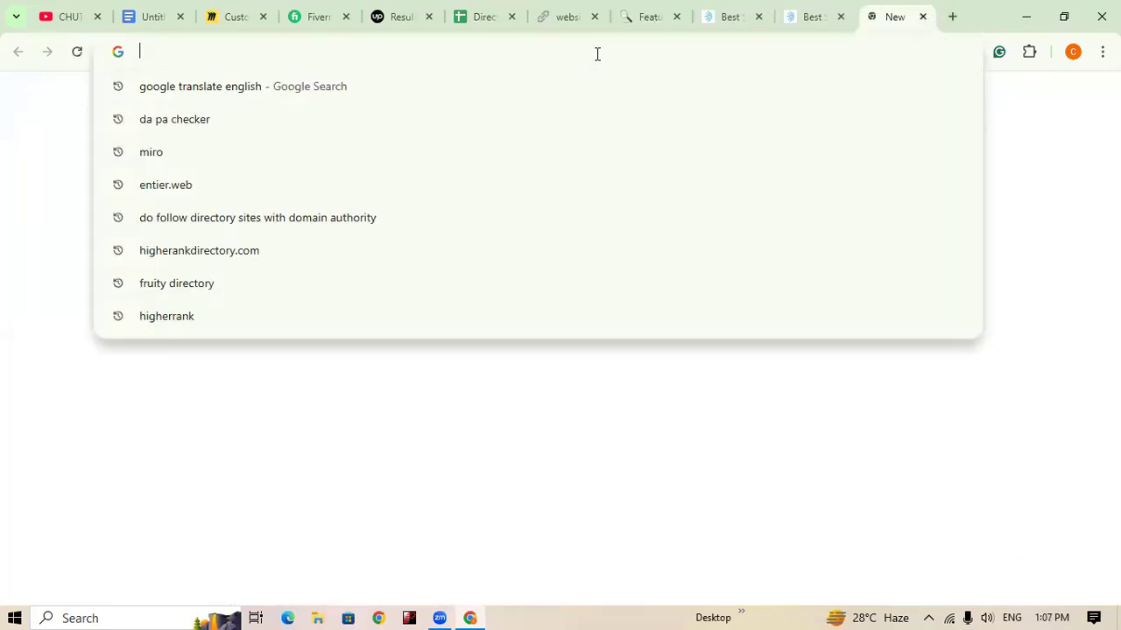
text(f)
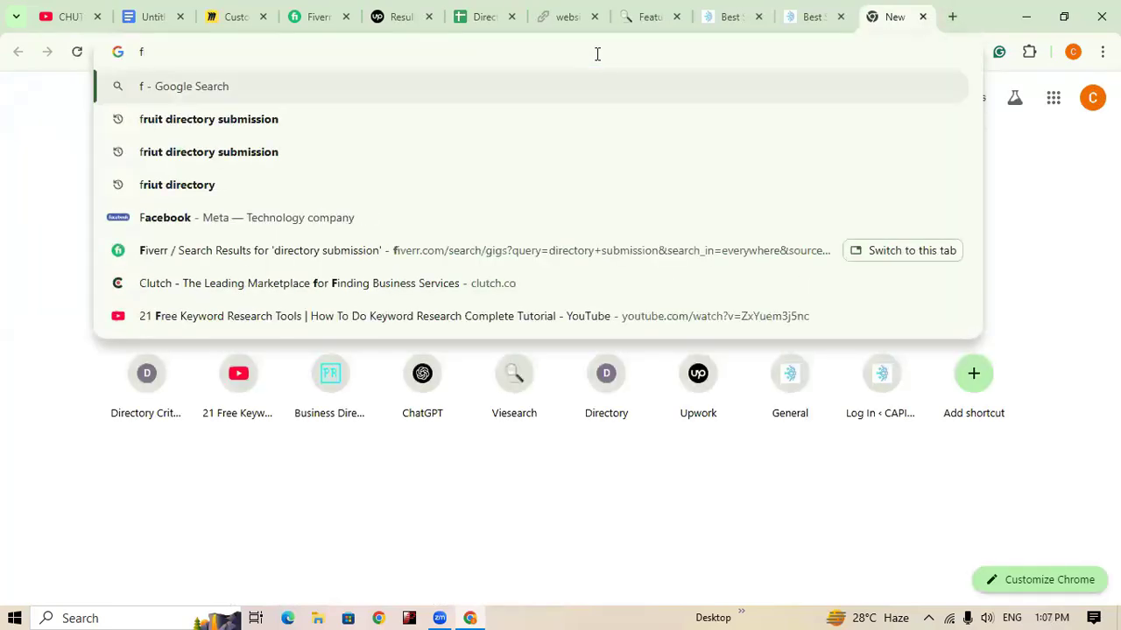
text(ru)
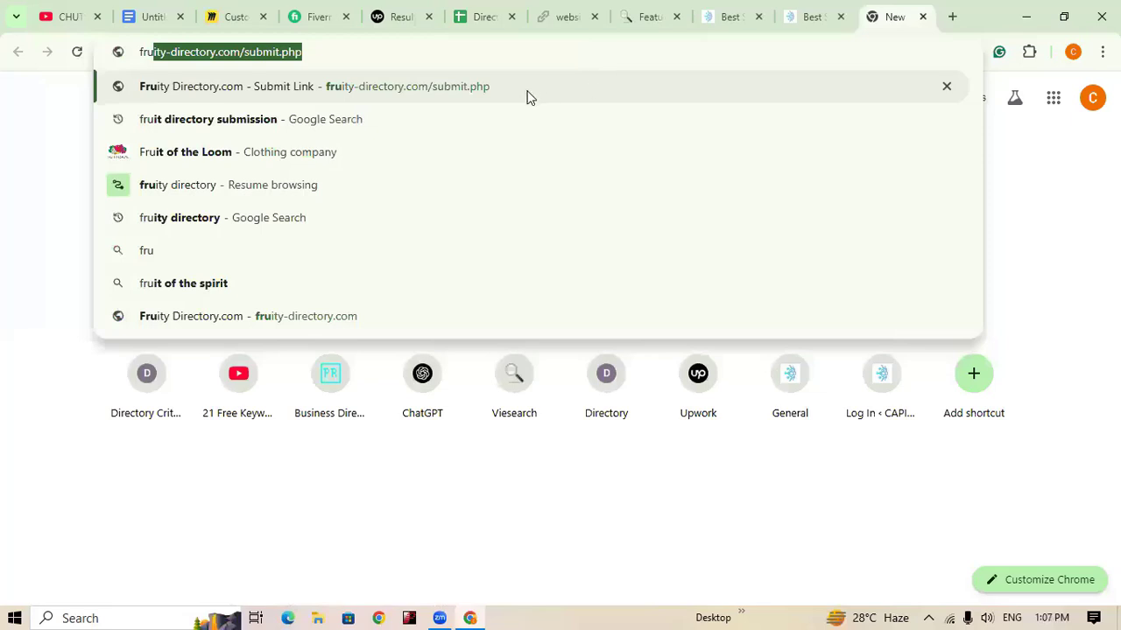
click(471, 86)
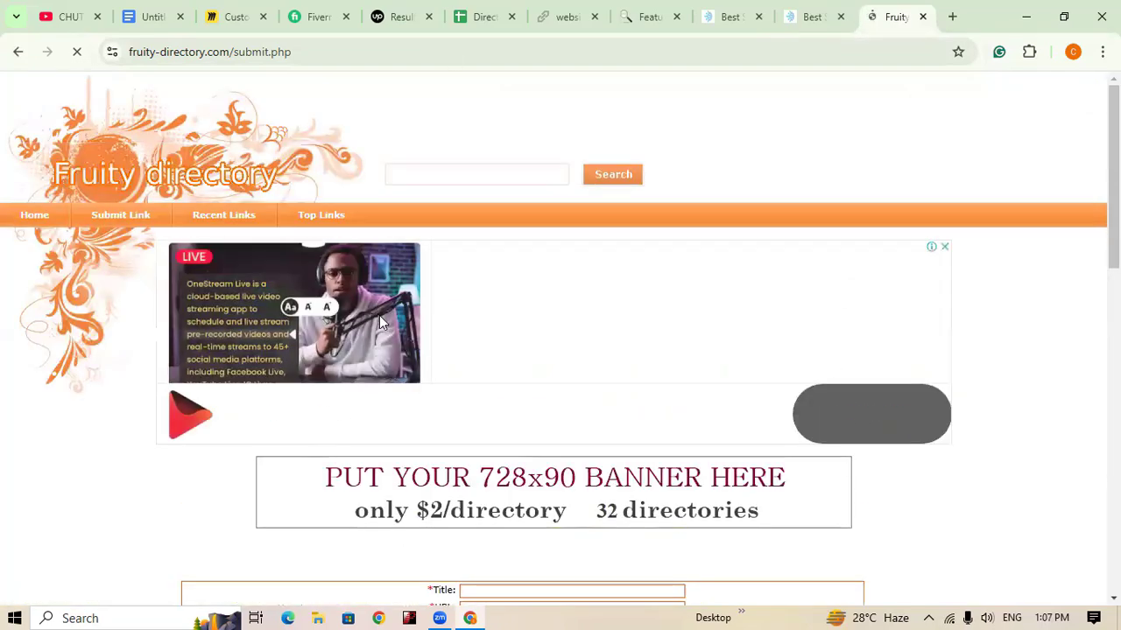
Step: Scroll to Fruity Directory's link submission form and focus the Title field
scroll(794, 453, down, 1)
scroll(796, 453, down, 2)
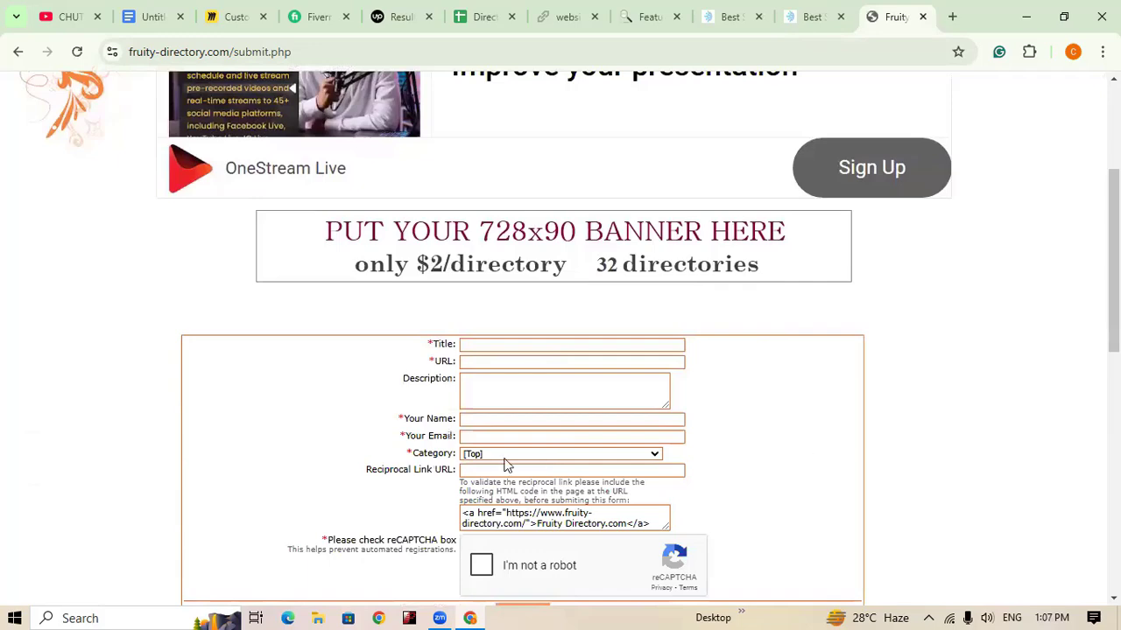
scroll(741, 195, up, 3)
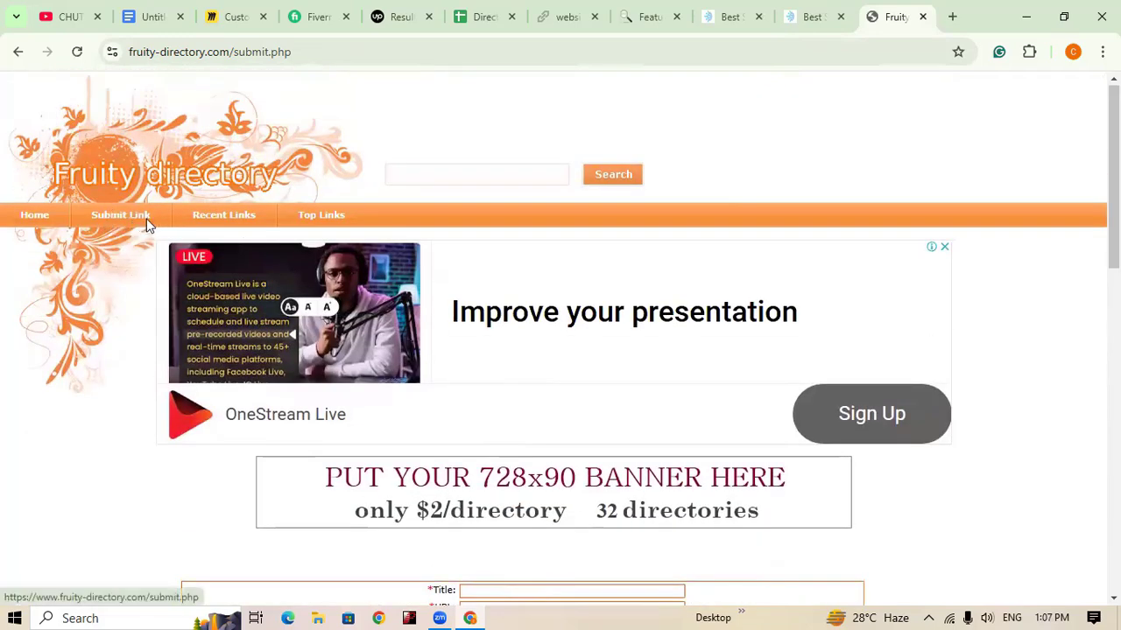
scroll(495, 383, down, 3)
scroll(580, 360, down, 2)
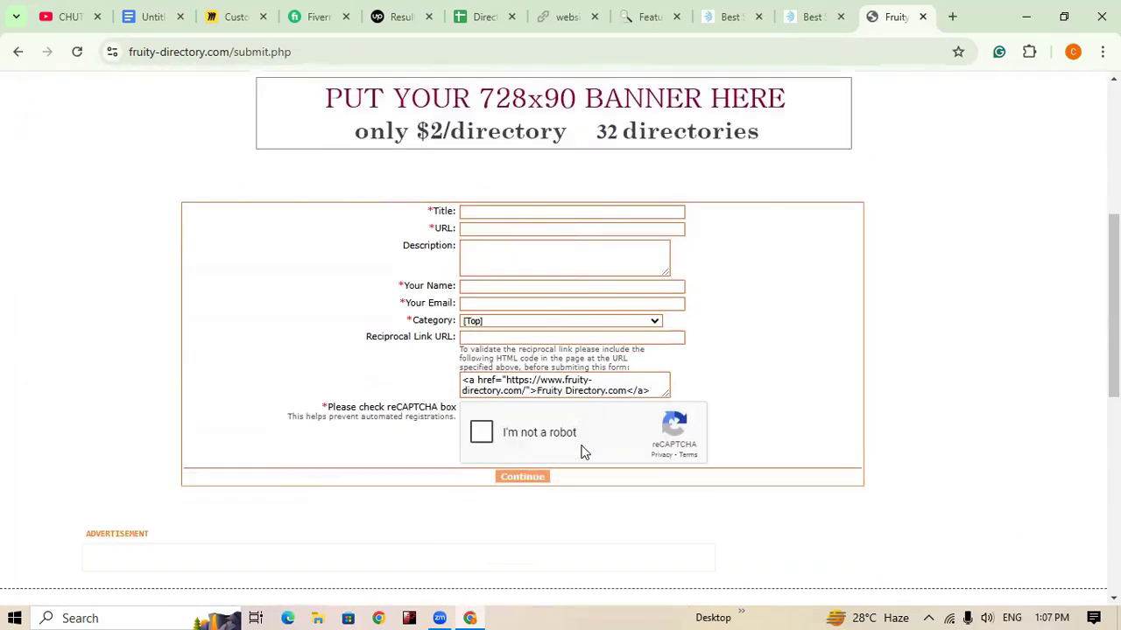
scroll(555, 423, up, 5)
scroll(589, 471, down, 5)
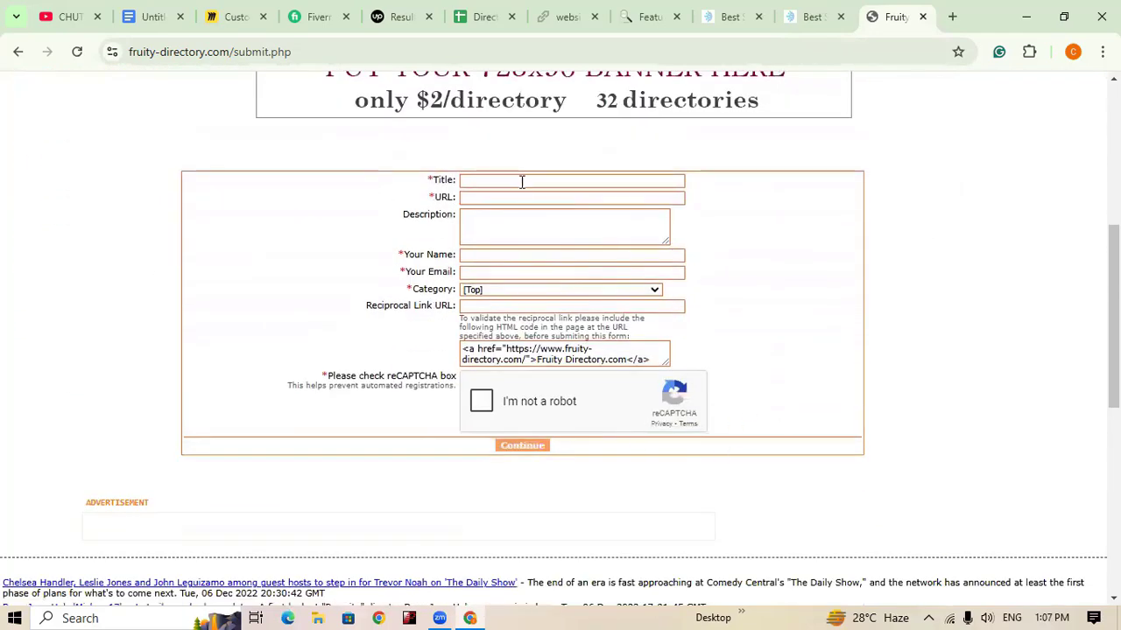
click(522, 181)
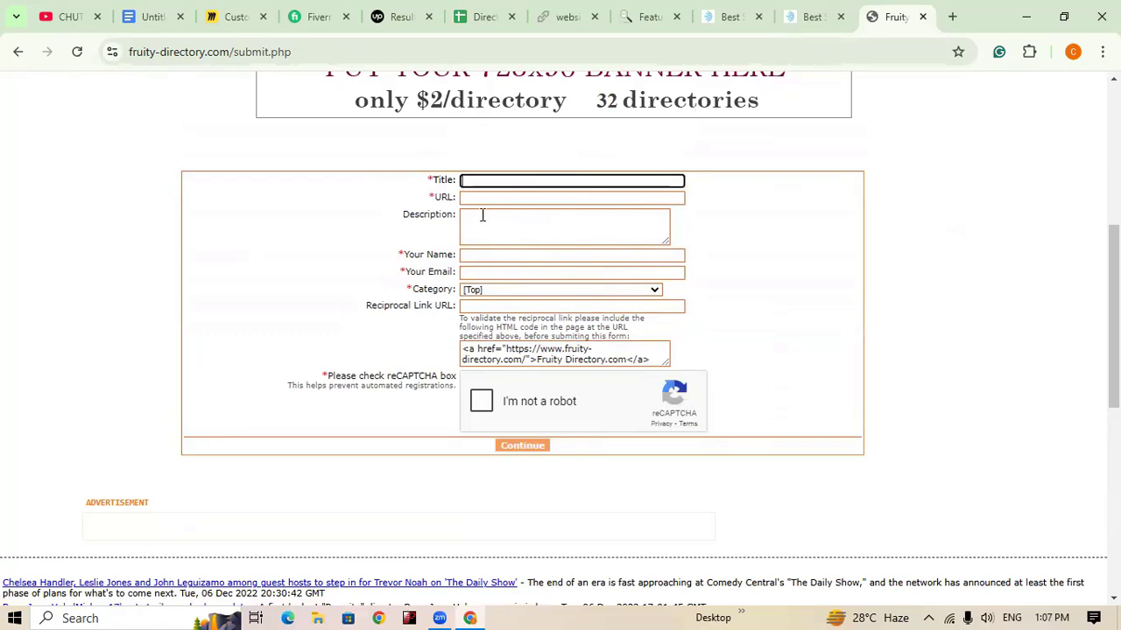
Step: Copy the careeritpark.com heading 'Best SEO Expert in Bangladesh' and return to the form
click(726, 10)
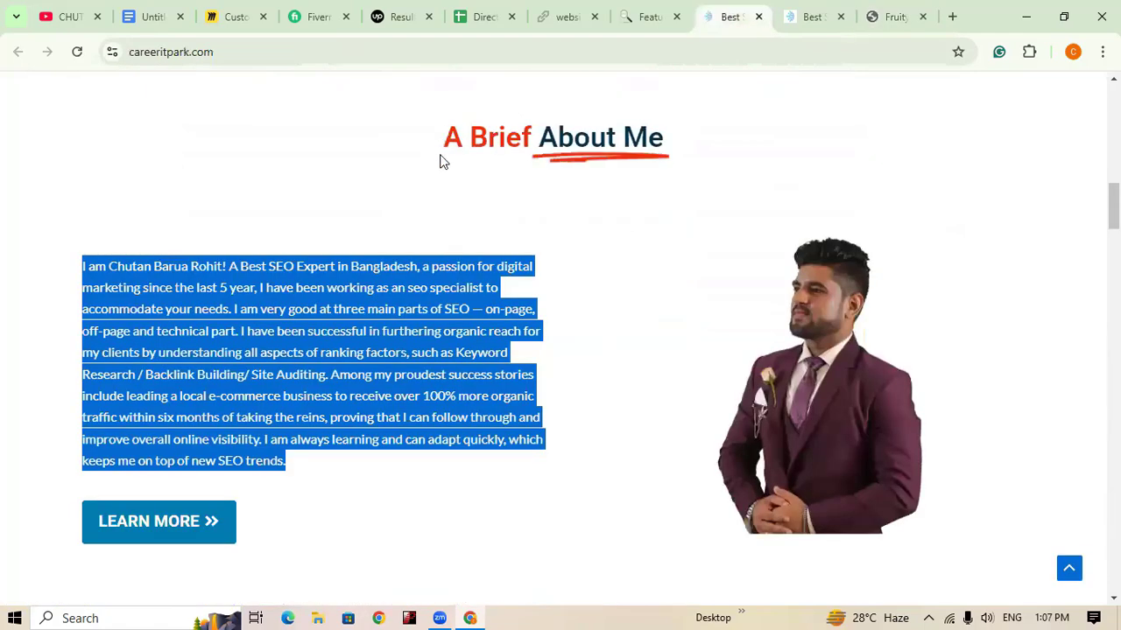
click(480, 376)
scroll(479, 370, up, 5)
scroll(479, 370, up, 3)
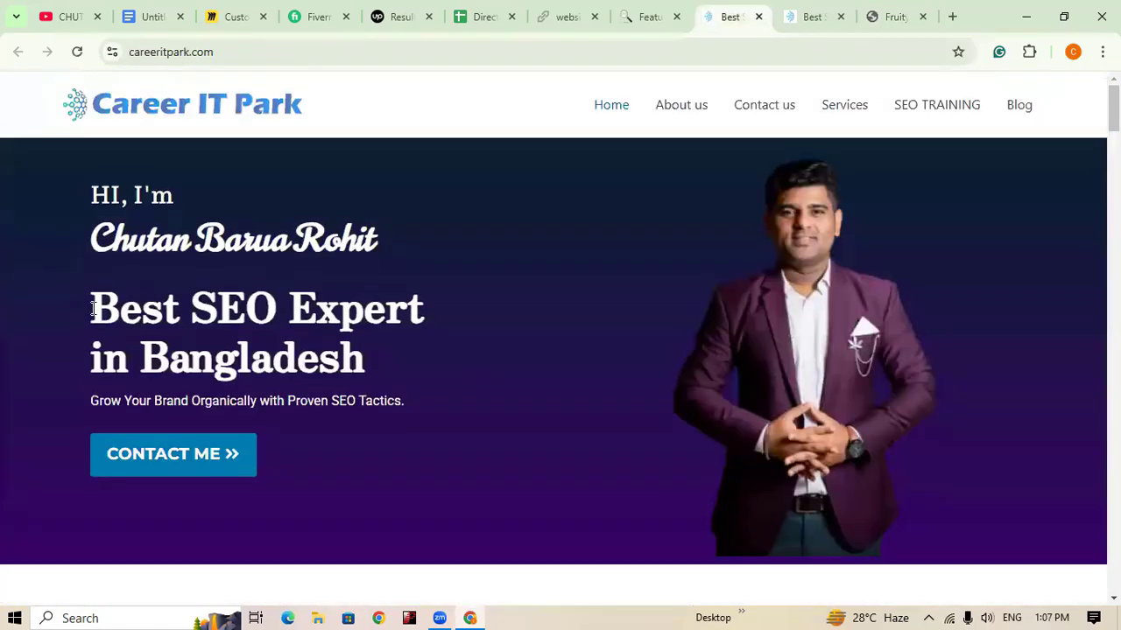
drag(93, 308, 372, 354)
key(ctrl+c)
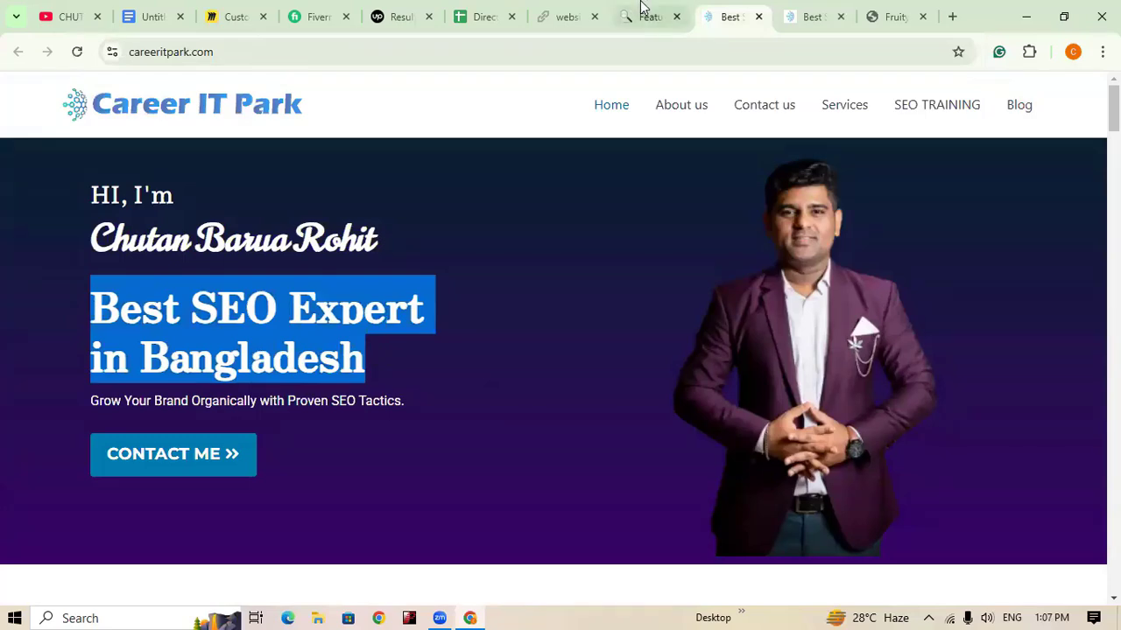
click(893, 16)
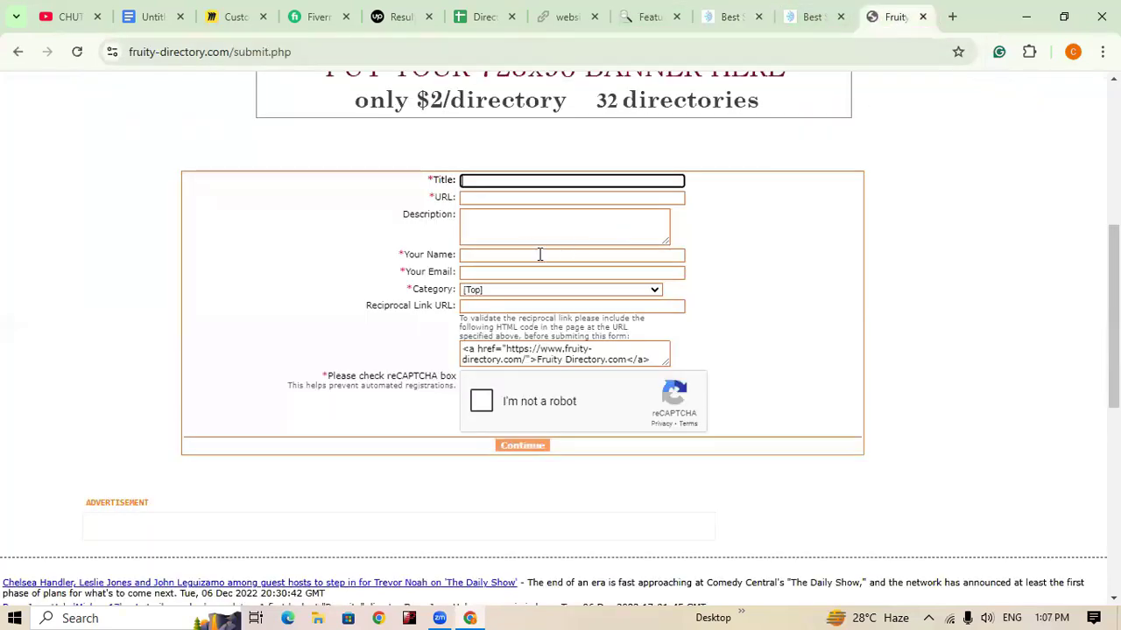
key(ctrl+v)
click(506, 199)
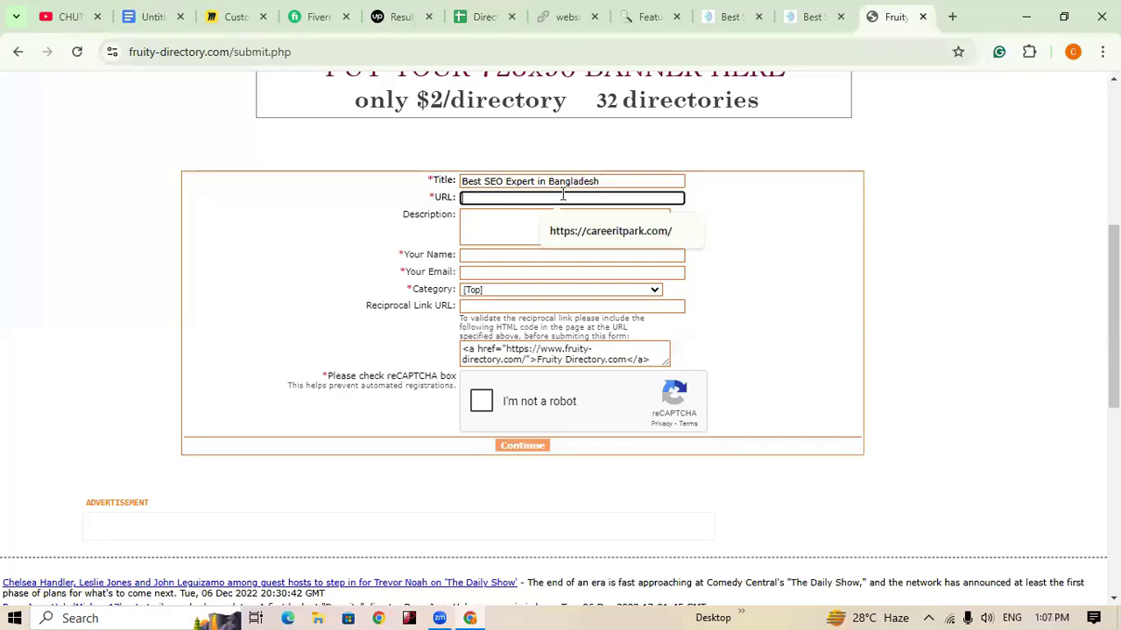
click(623, 238)
click(535, 225)
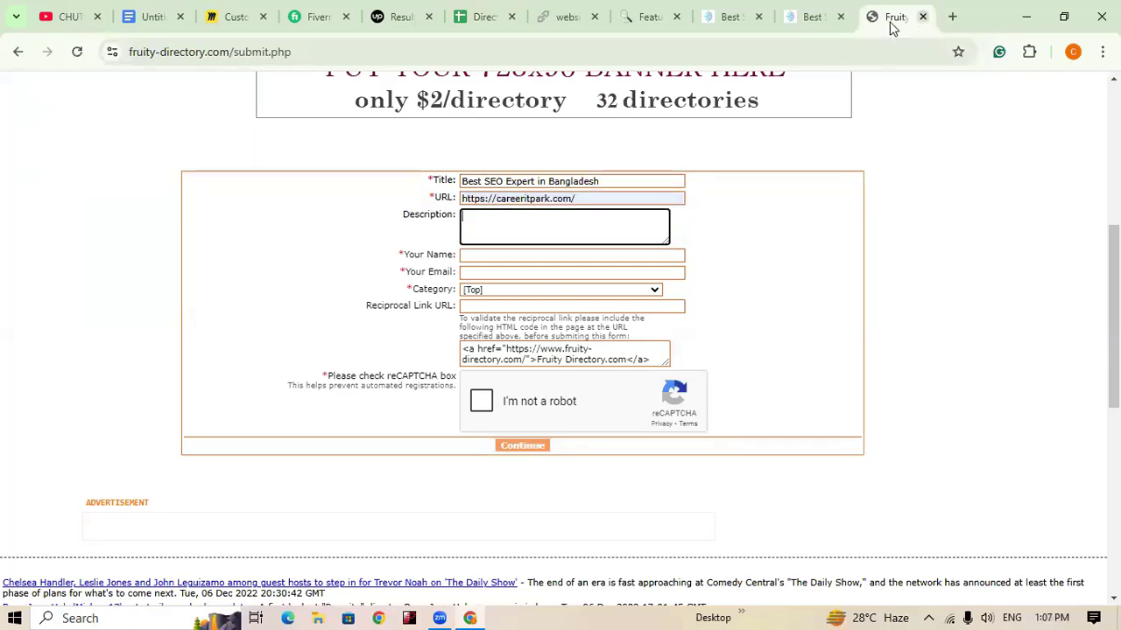
Step: Copy careeritpark.com's About Me paragraph into the Description field
click(809, 19)
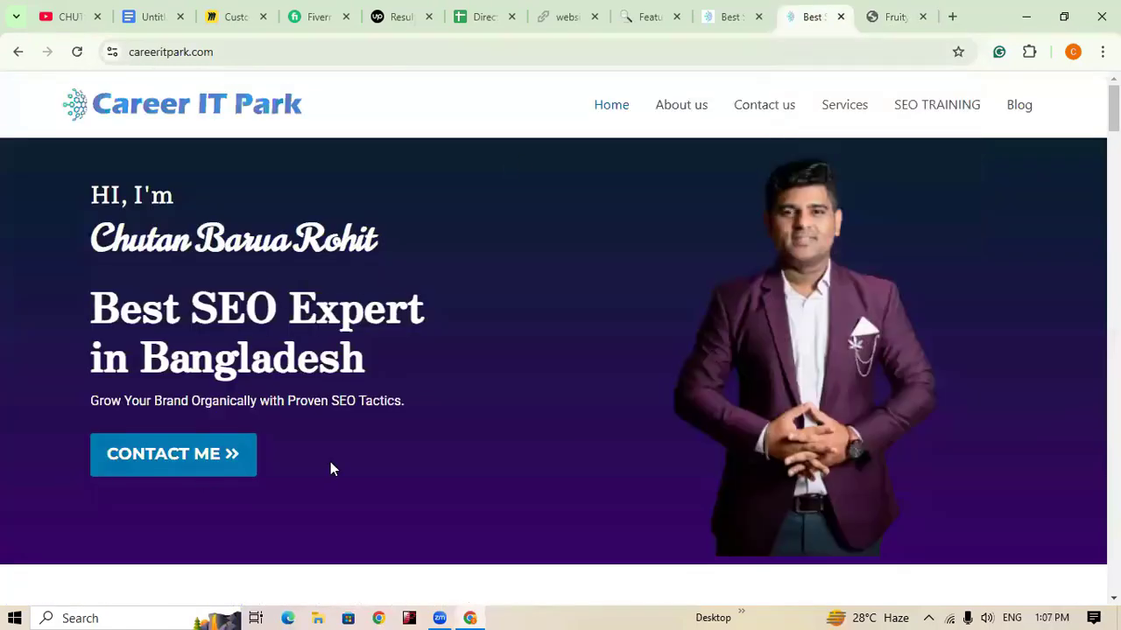
scroll(341, 462, down, 10)
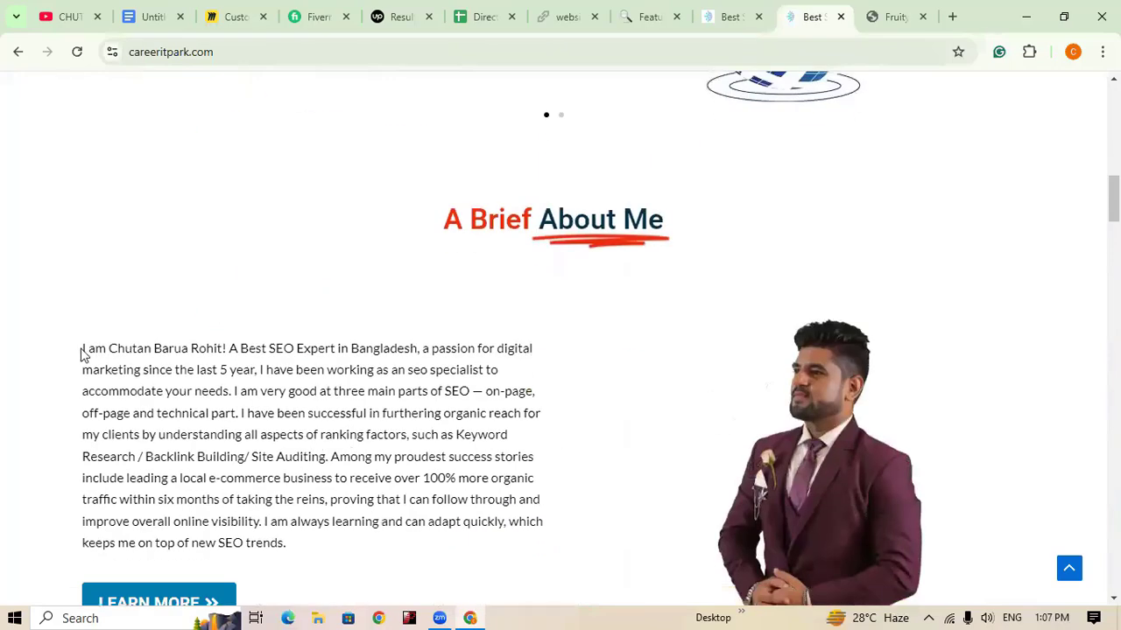
drag(82, 349, 378, 551)
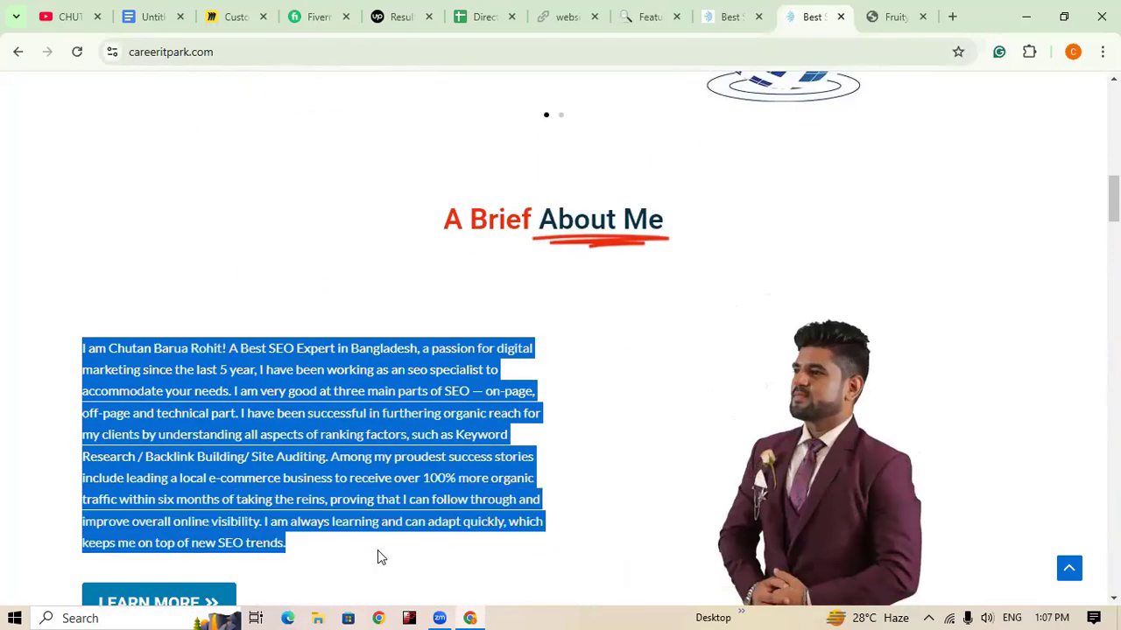
click(889, 17)
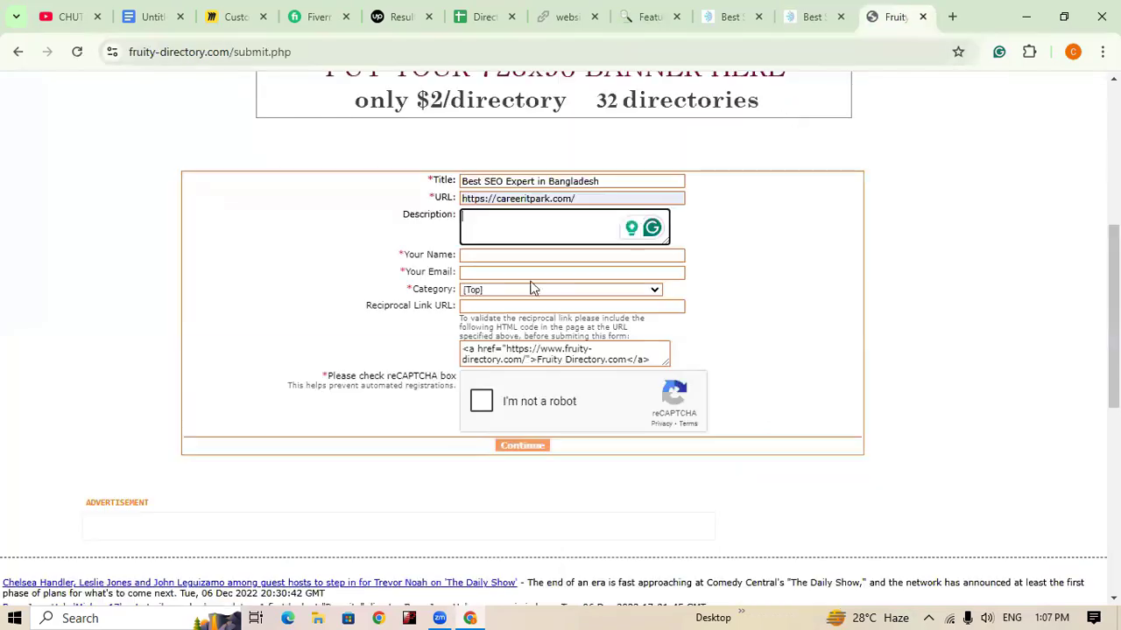
key(ctrl+v)
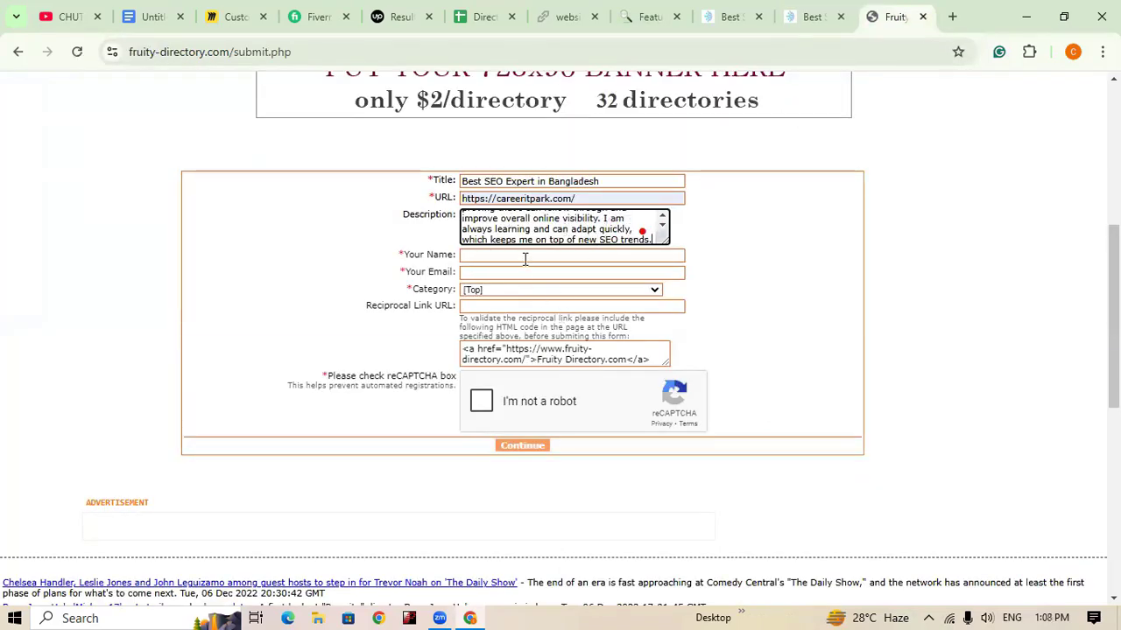
Step: Fill in the submitter's name from autofill and type the contact e-mail address
click(525, 256)
click(587, 291)
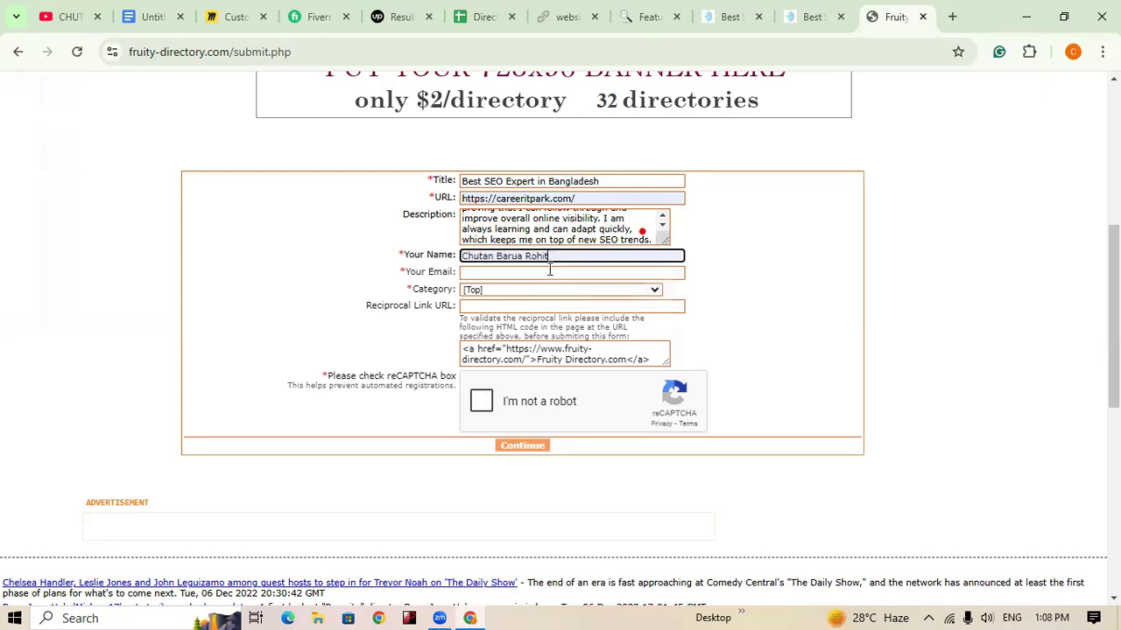
click(550, 271)
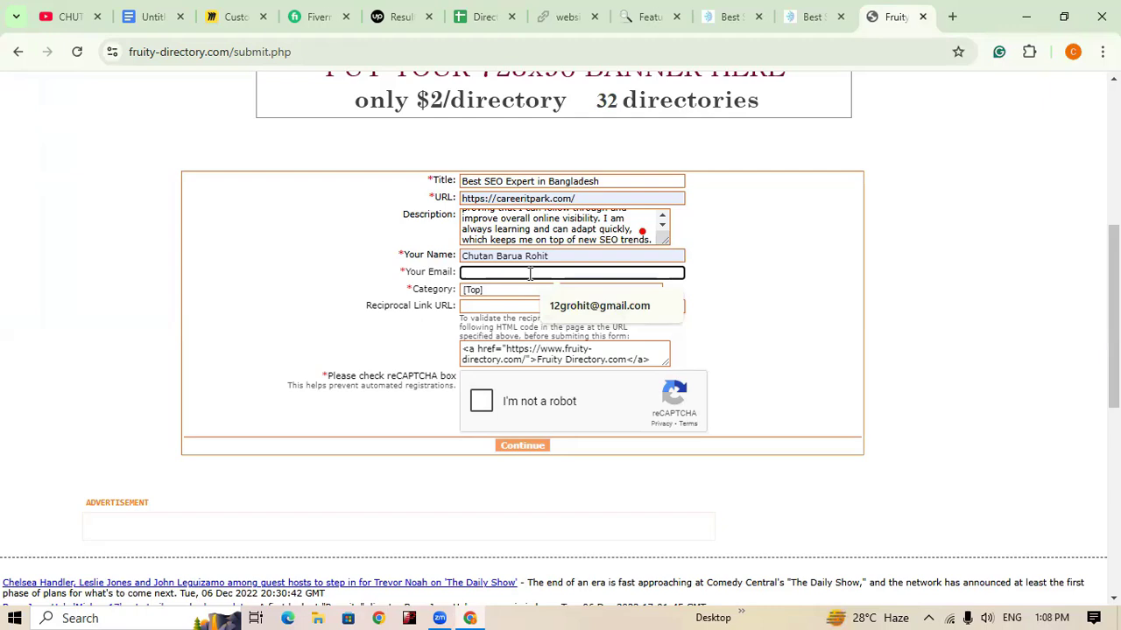
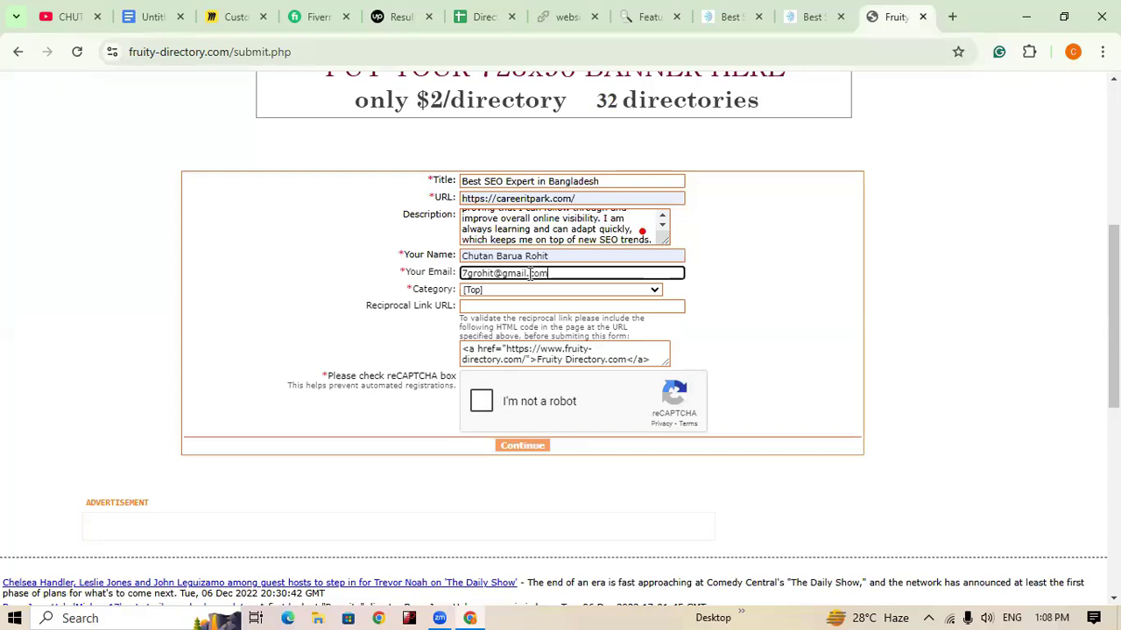
Step: Choose Marketing and Advertising from the Category dropdown list
click(608, 292)
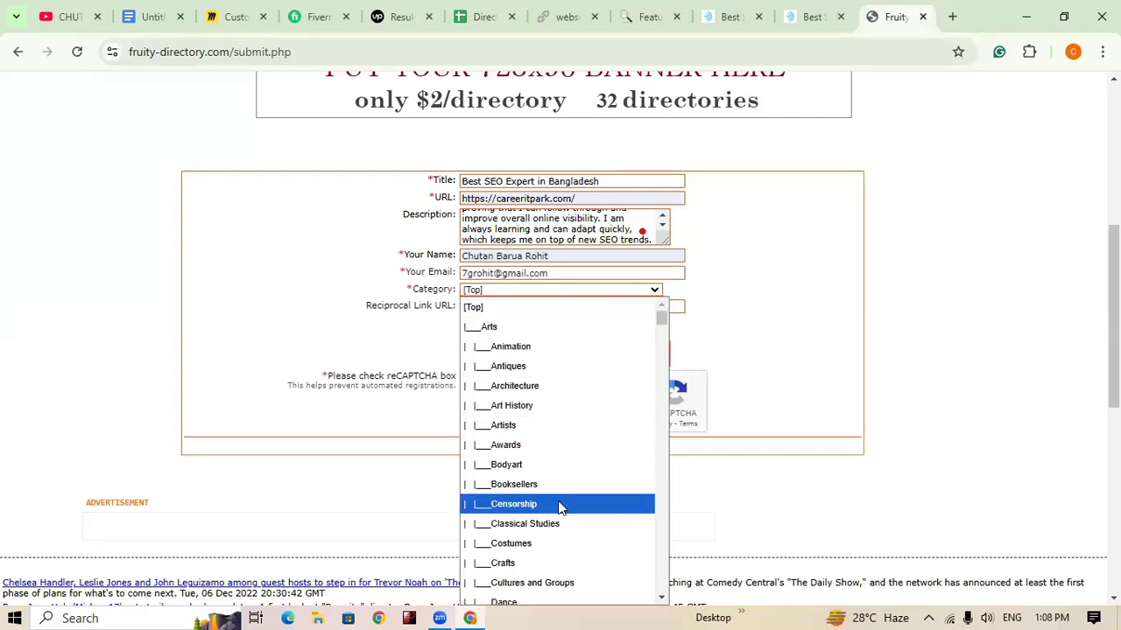
scroll(560, 508, down, 5)
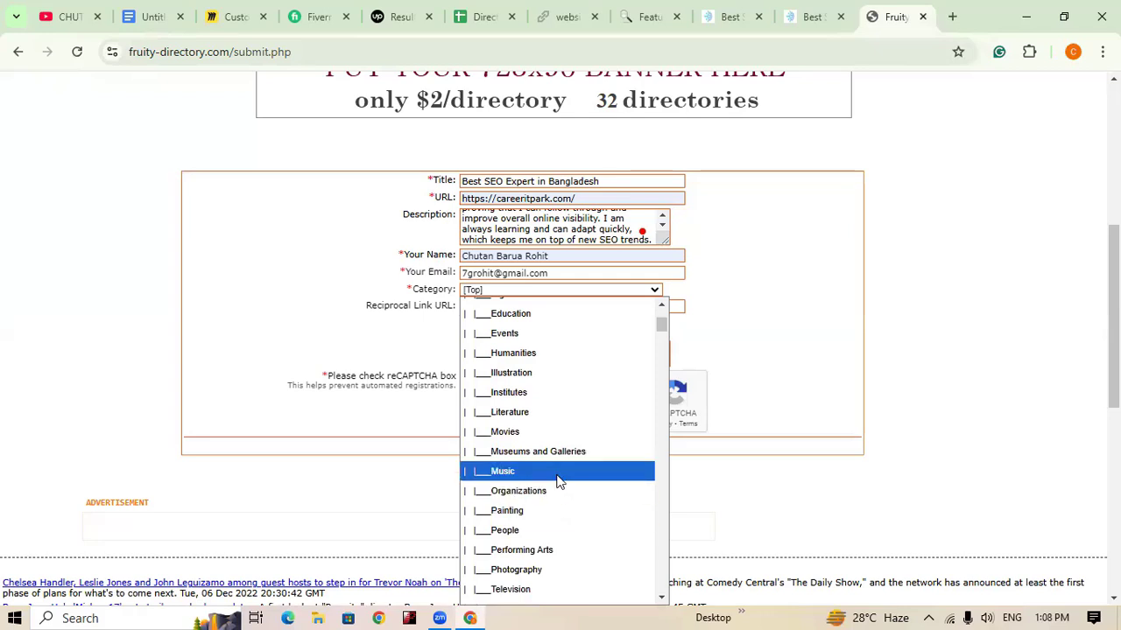
scroll(560, 477, up, 3)
scroll(558, 463, up, 3)
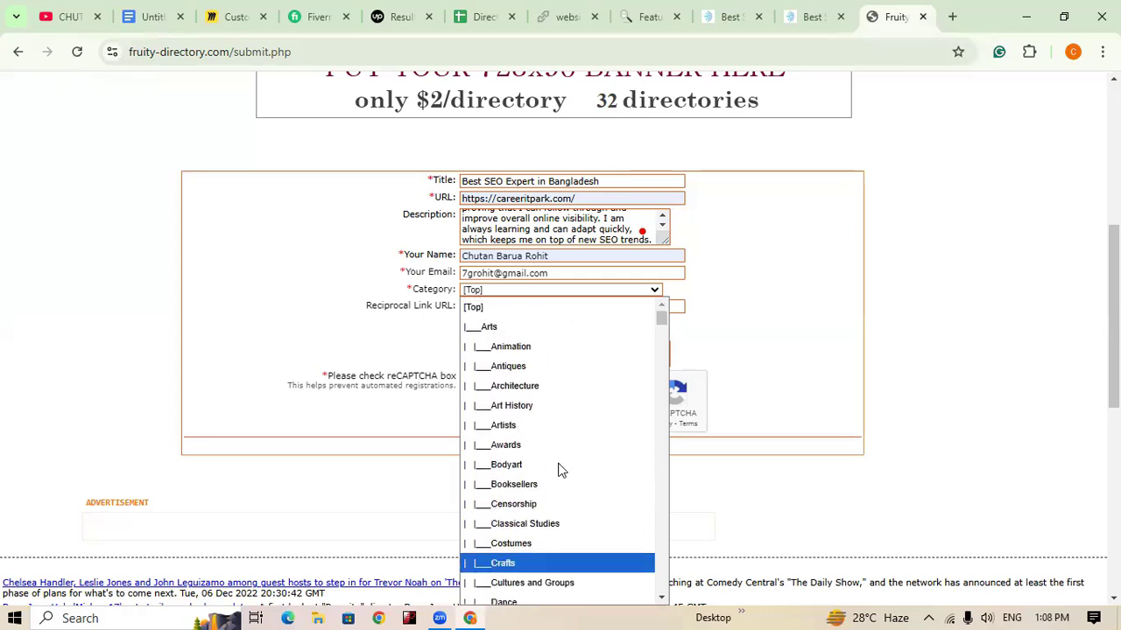
scroll(560, 471, down, 10)
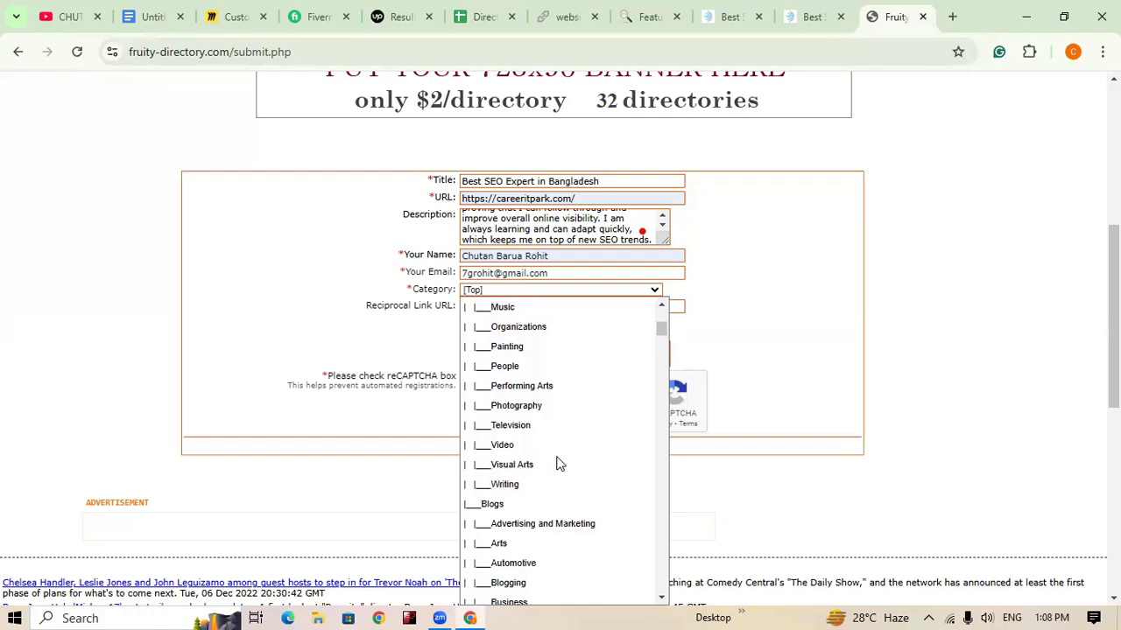
scroll(561, 462, down, 1)
scroll(561, 464, down, 8)
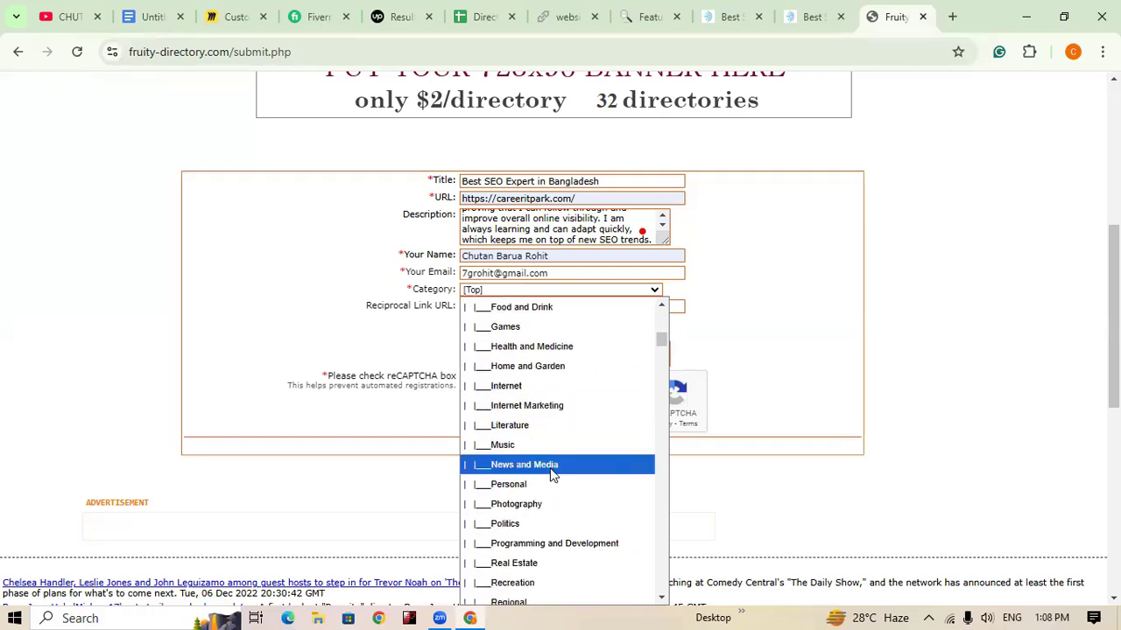
scroll(551, 475, down, 8)
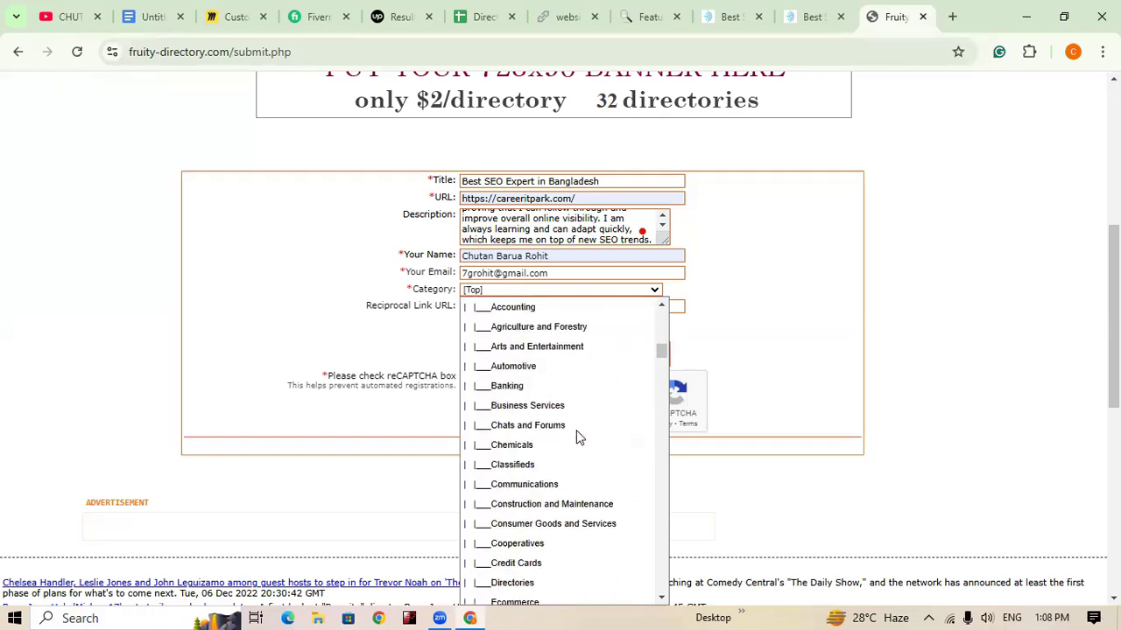
scroll(556, 534, down, 2)
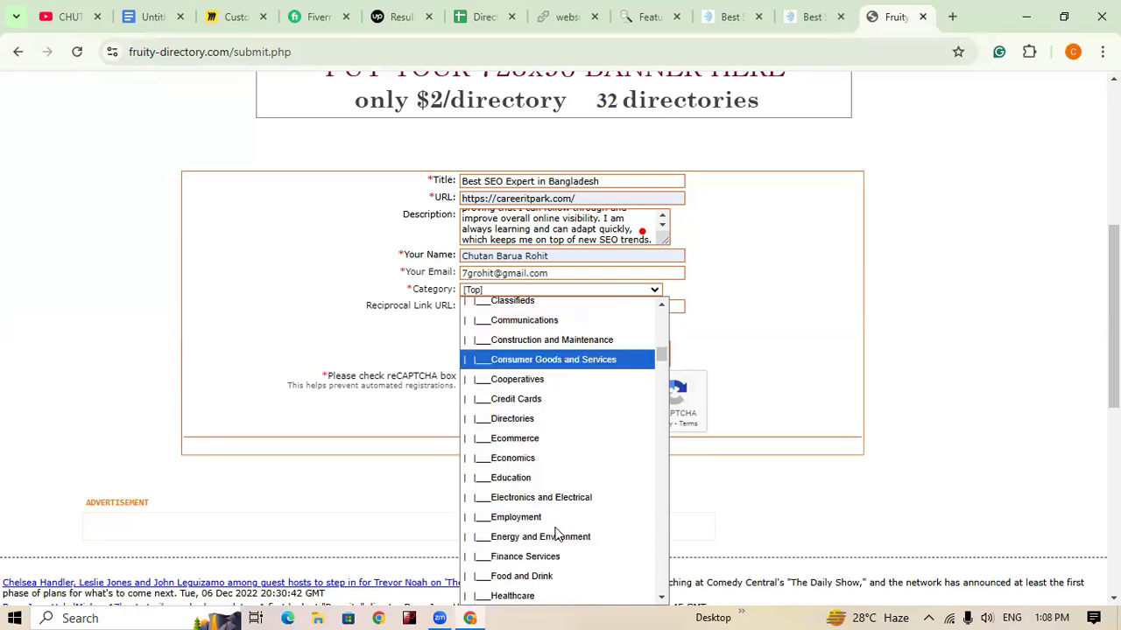
scroll(557, 534, down, 9)
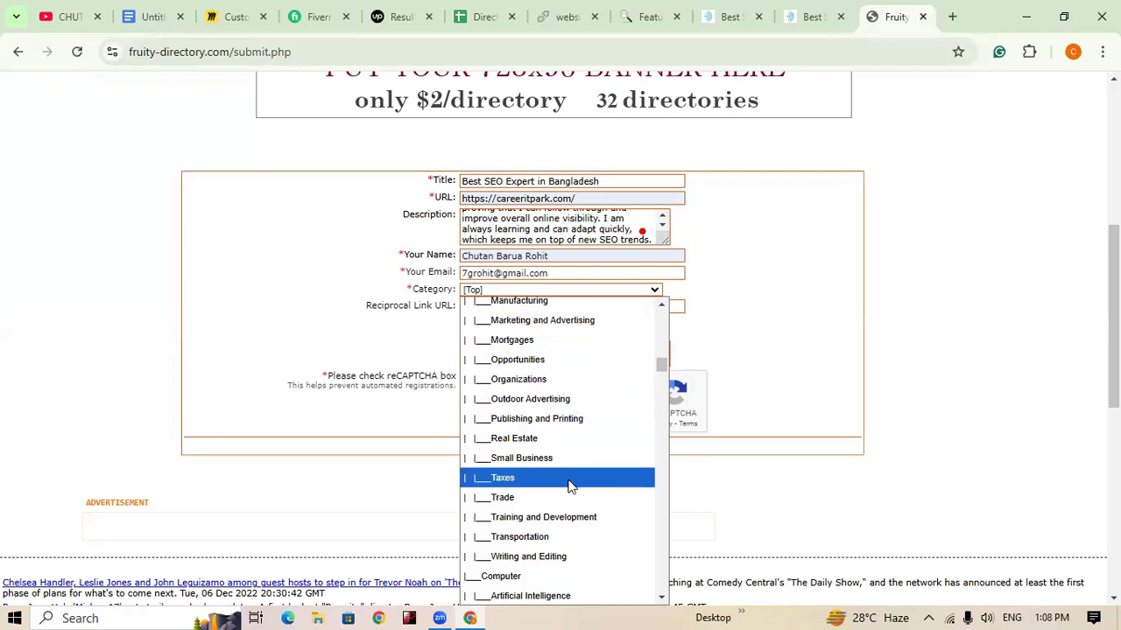
scroll(567, 494, down, 2)
scroll(569, 496, up, 5)
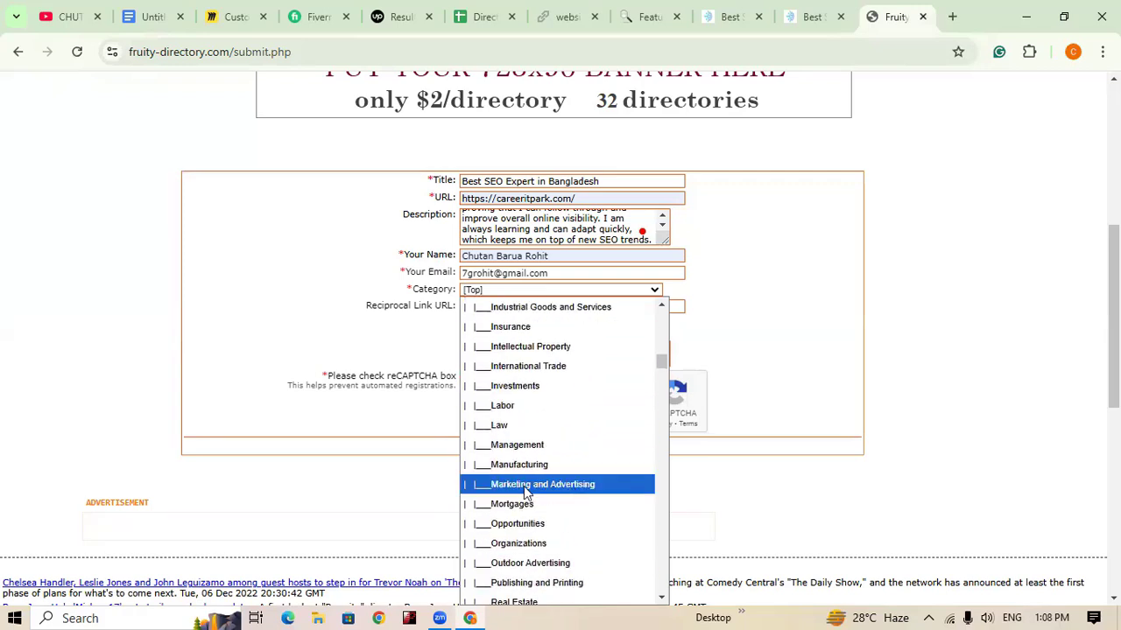
click(537, 484)
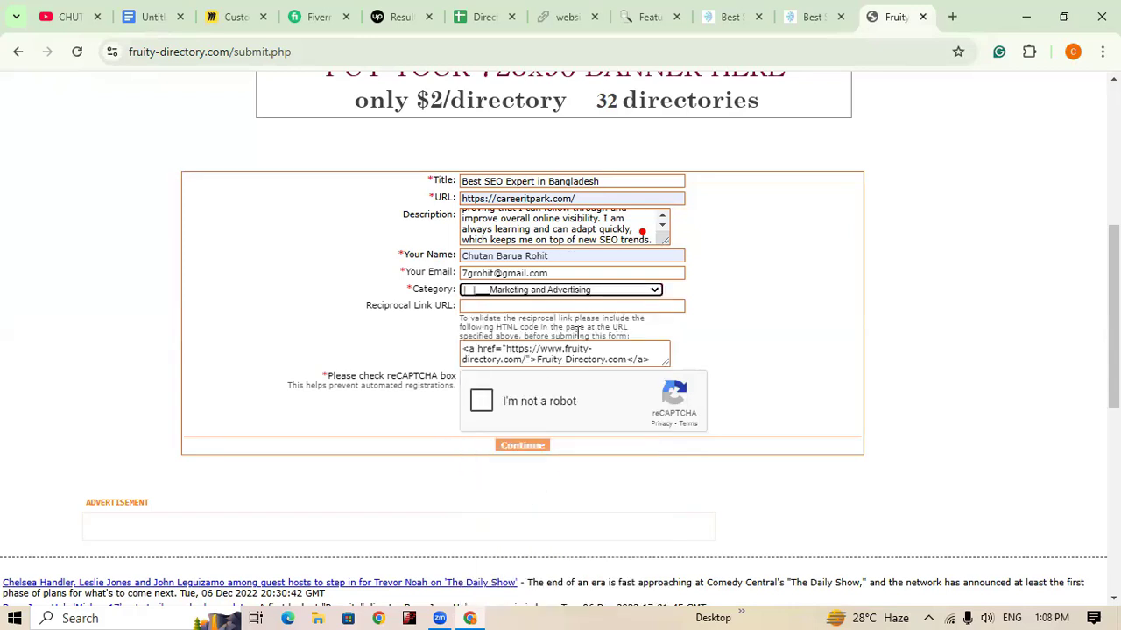
Step: Solve the reCAPTCHA motorcycle challenge and submit the careeritpark.com listing
click(521, 309)
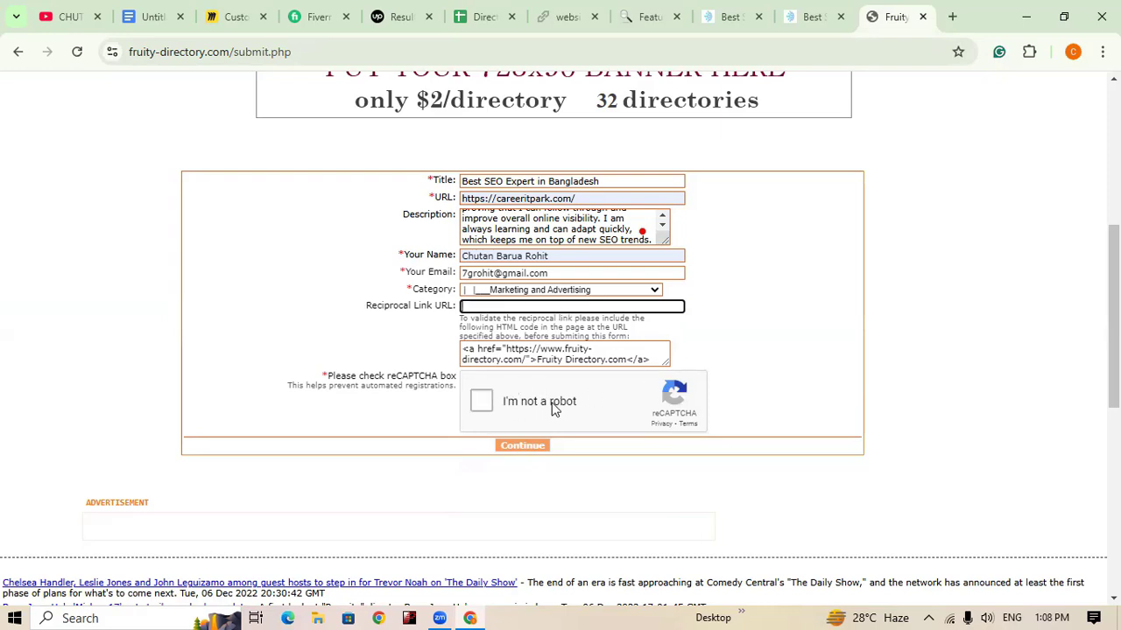
click(482, 404)
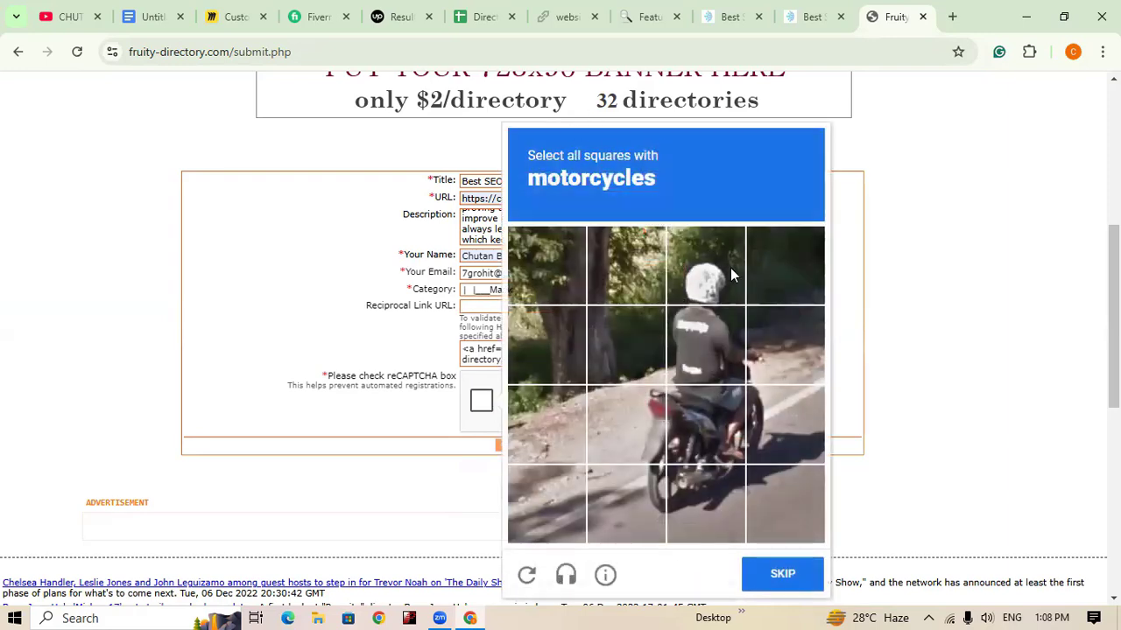
click(646, 422)
click(707, 415)
click(761, 430)
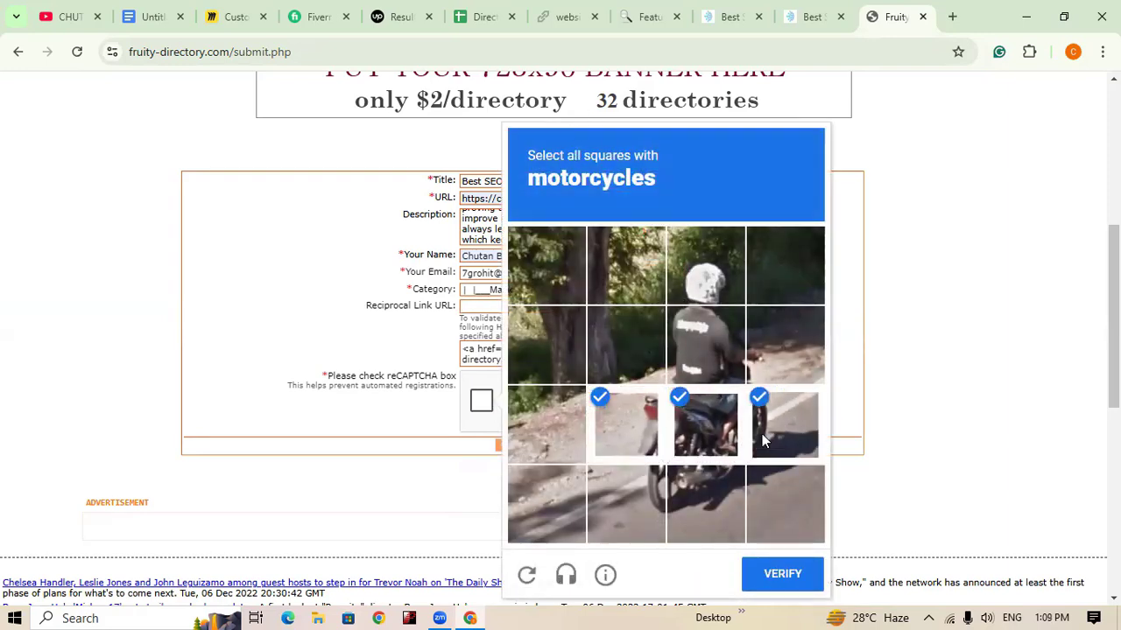
click(632, 498)
click(698, 497)
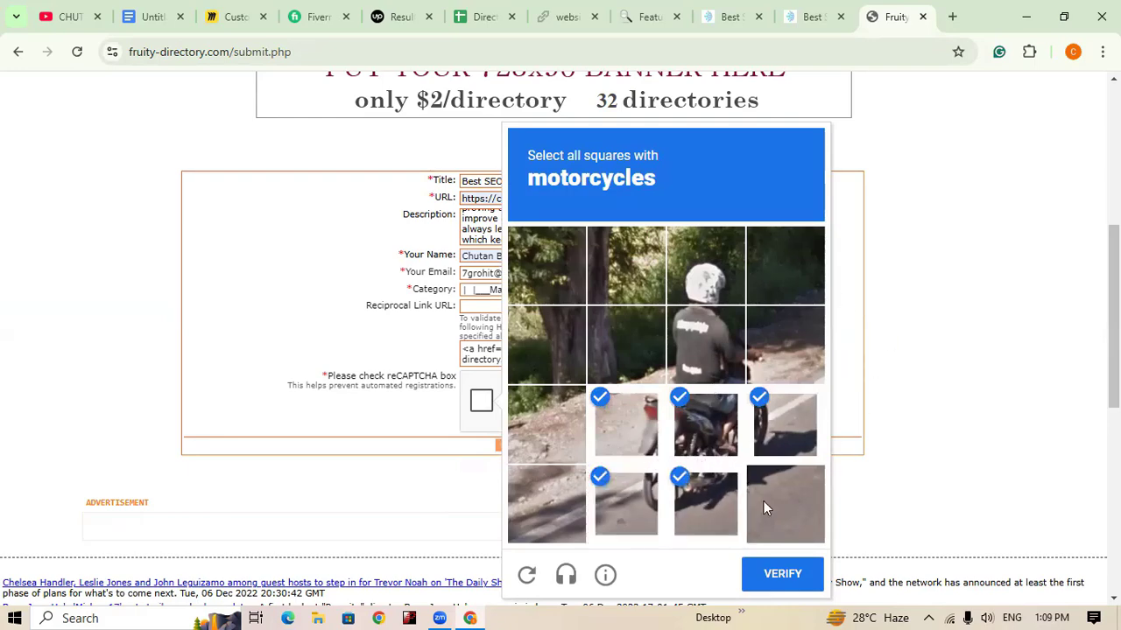
click(794, 575)
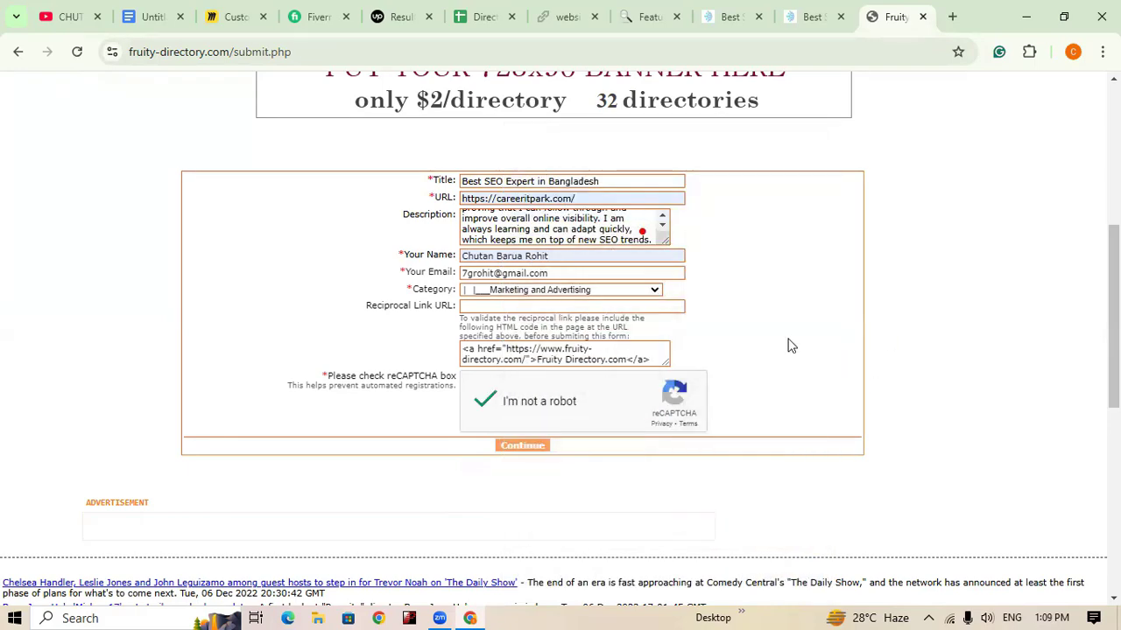
click(533, 448)
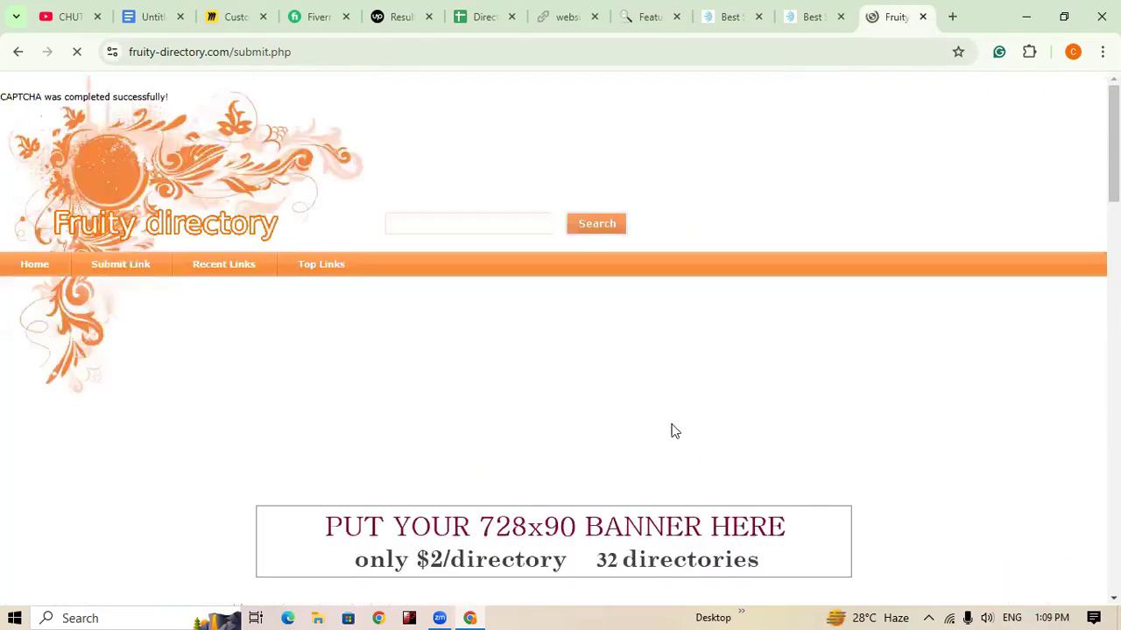
Step: Scroll the result page to read the 'Link submitted and awaiting approval' confirmation
scroll(549, 450, down, 5)
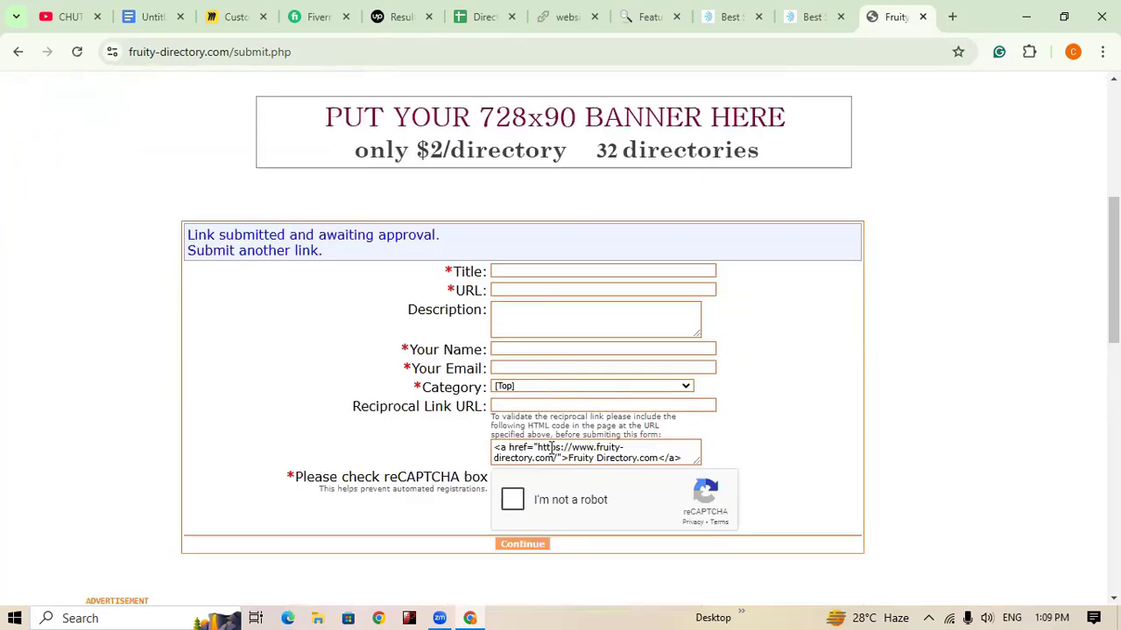
scroll(575, 467, up, 5)
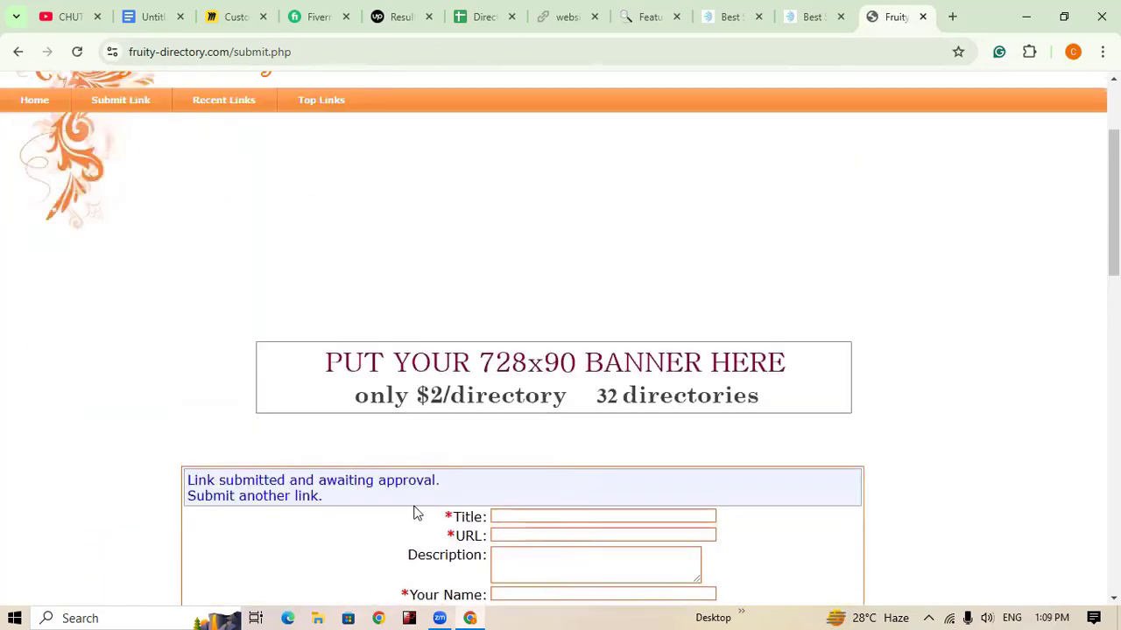
scroll(416, 512, up, 1)
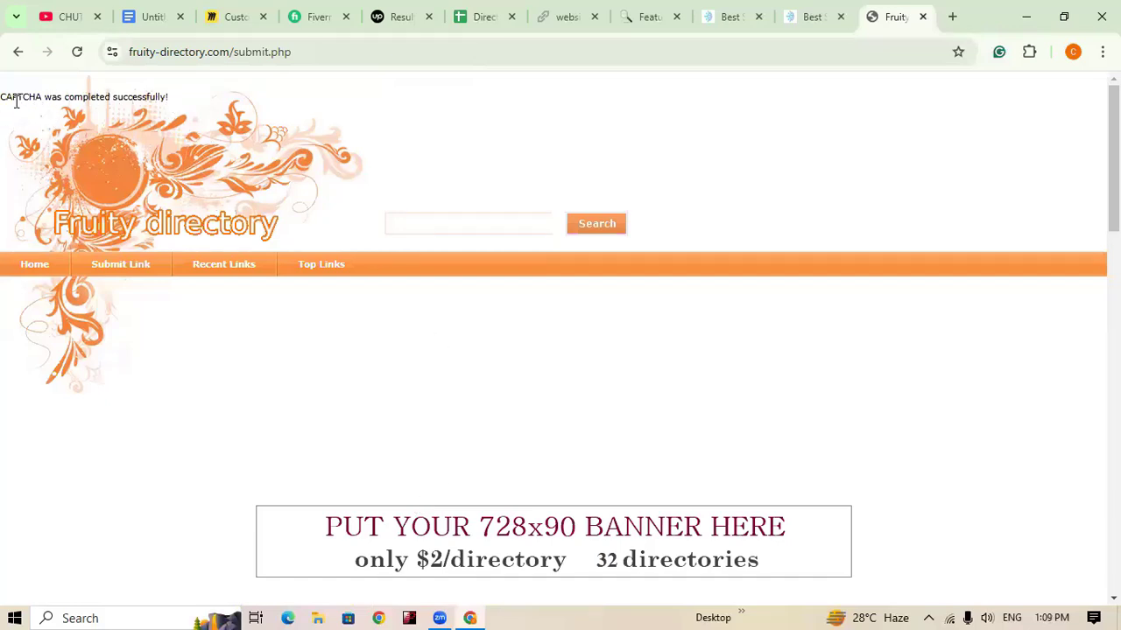
Step: Search Fruity Directory for 'best seo expert in bangladesh'
click(475, 223)
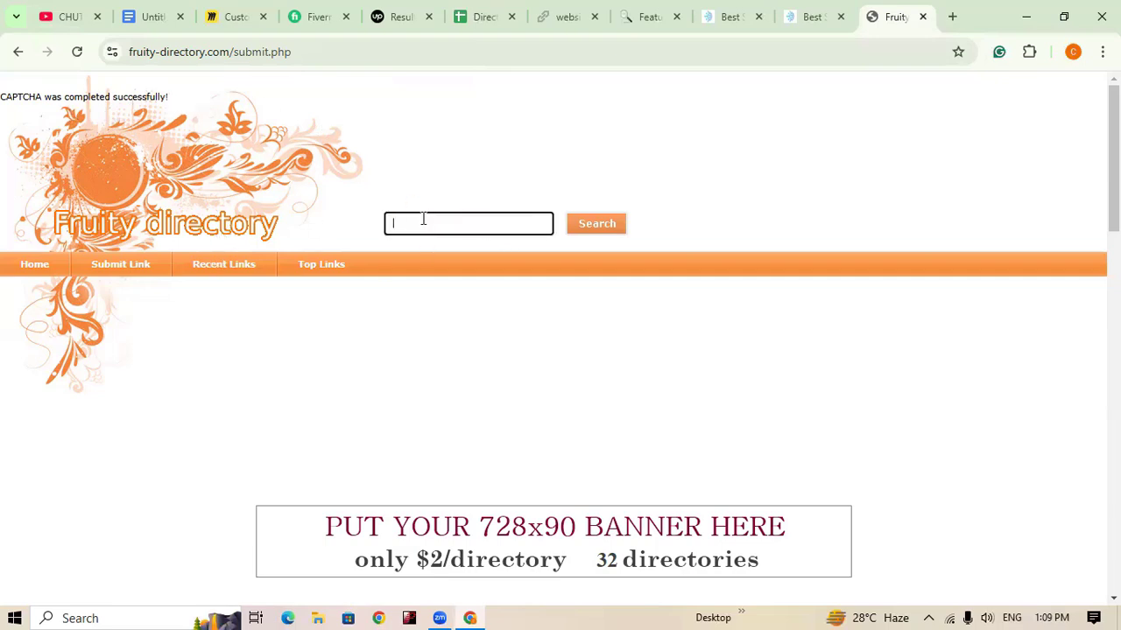
text(best seo expert in bangladesh)
click(602, 233)
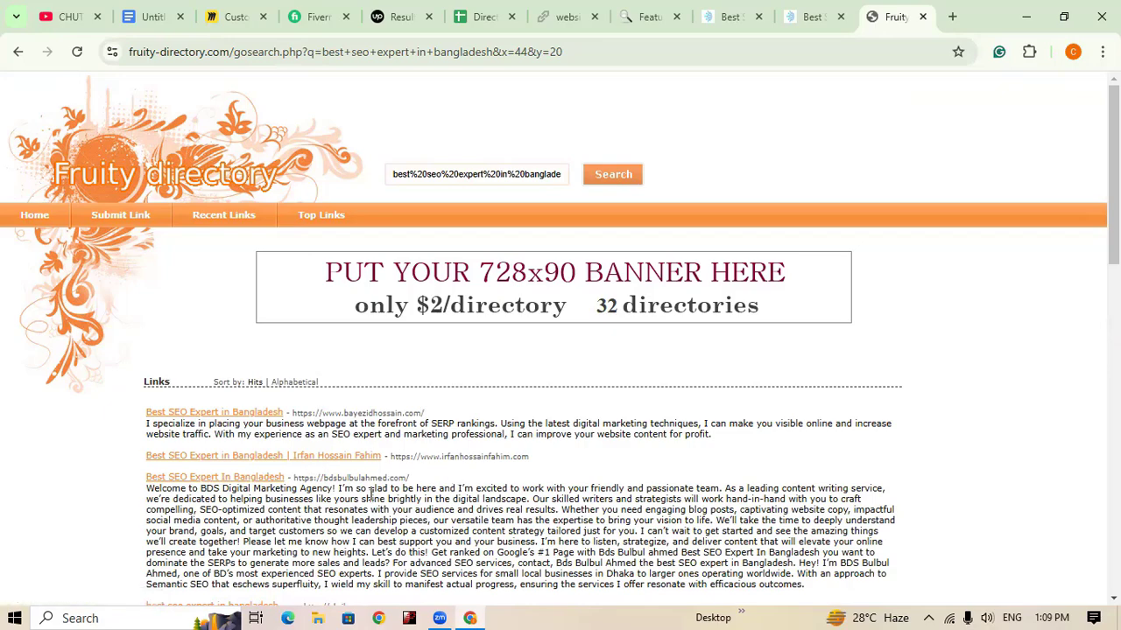
Step: Scroll the search results to find the careeritpark.com listing
scroll(372, 493, down, 2)
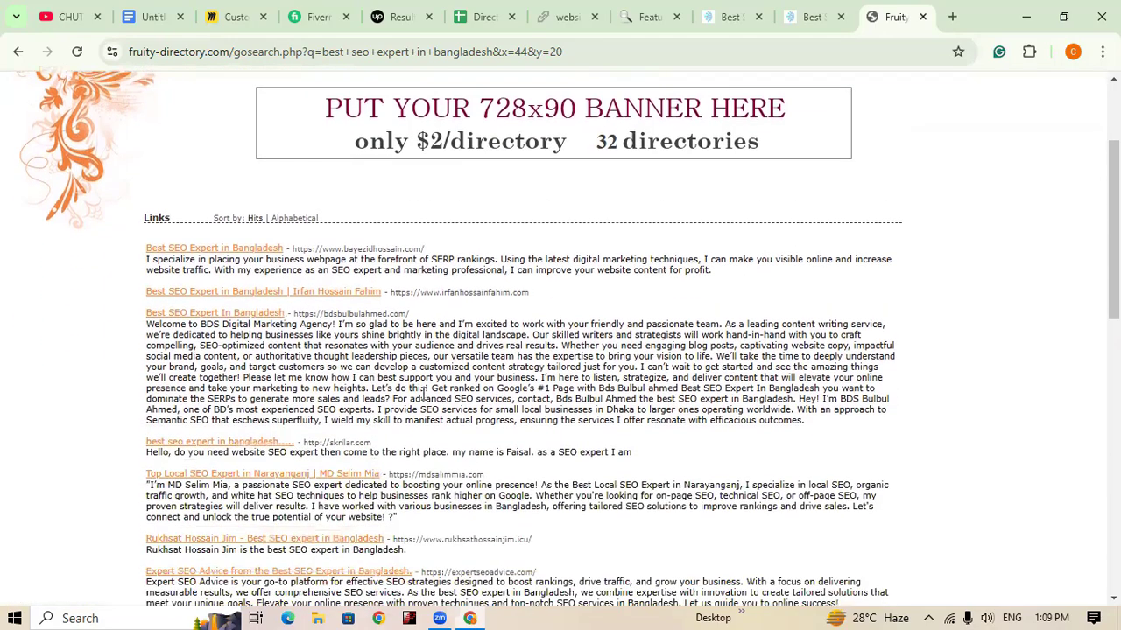
scroll(262, 517, down, 2)
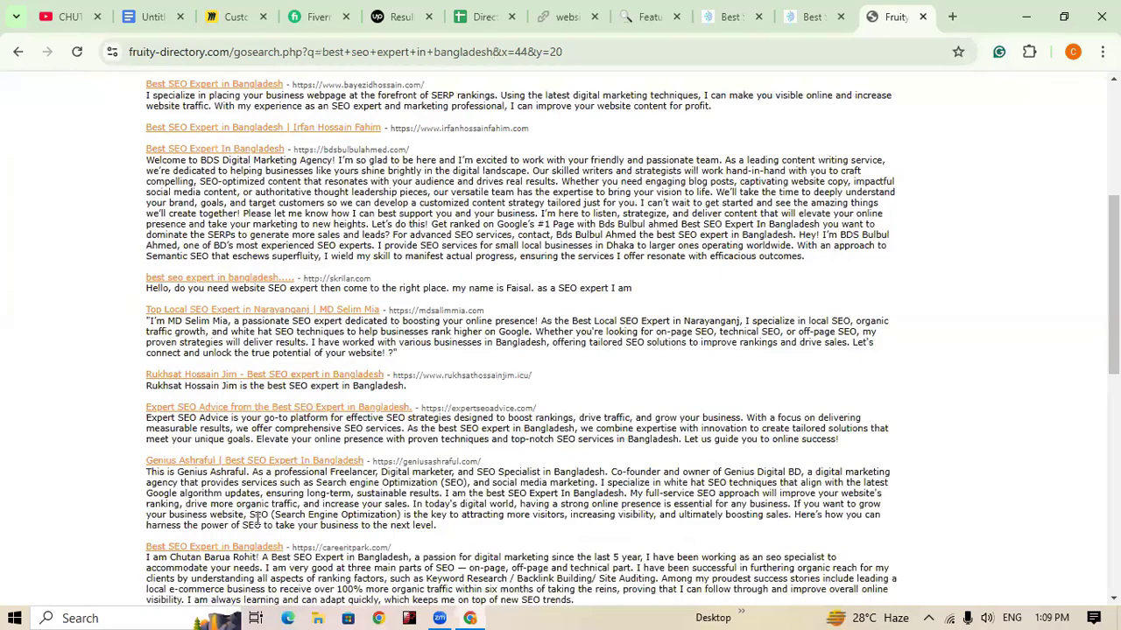
scroll(425, 437, up, 4)
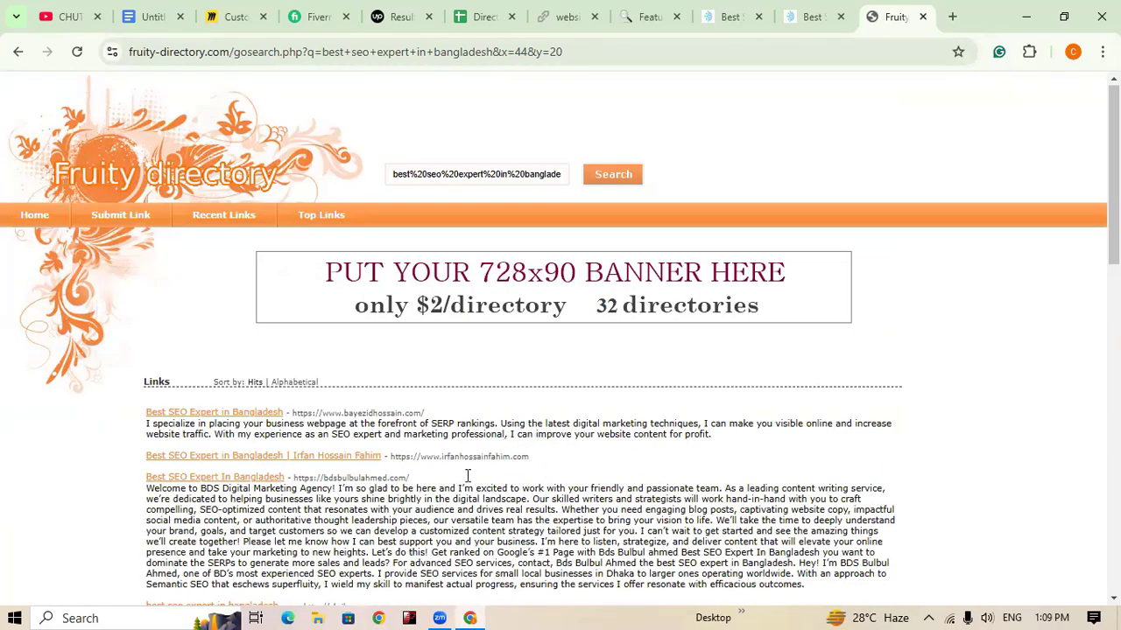
scroll(545, 470, down, 3)
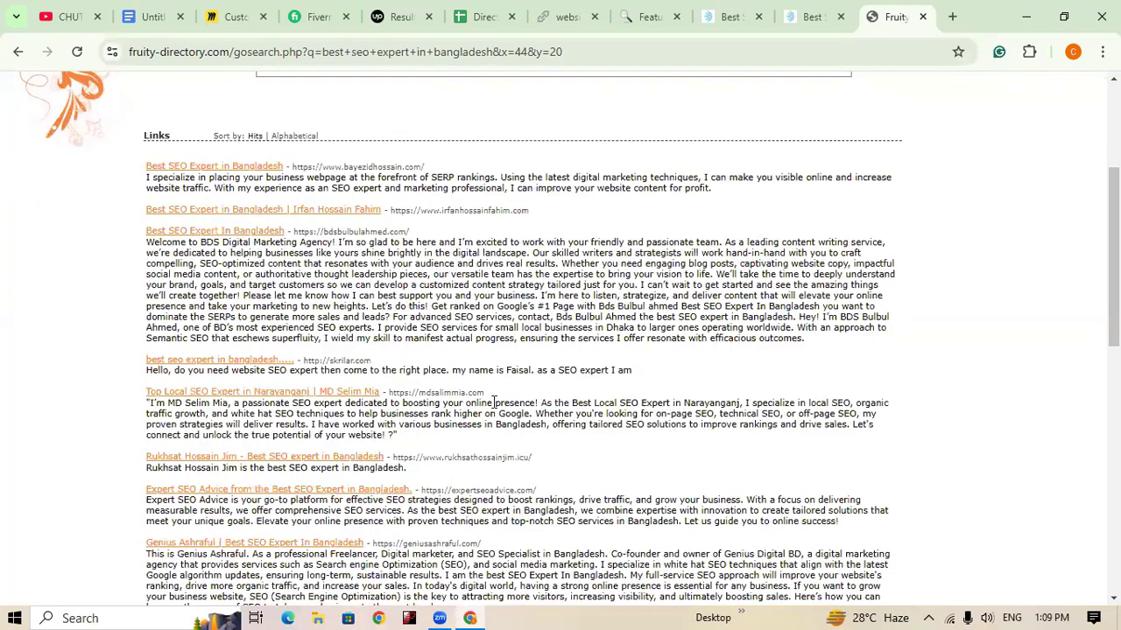
scroll(504, 425, down, 3)
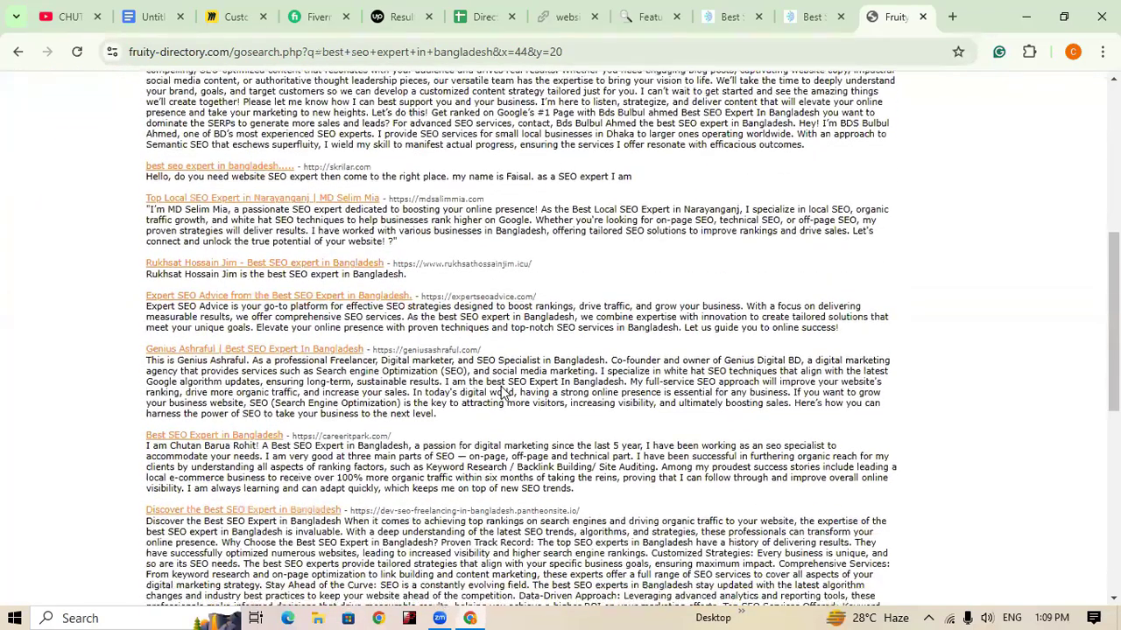
scroll(256, 397, down, 1)
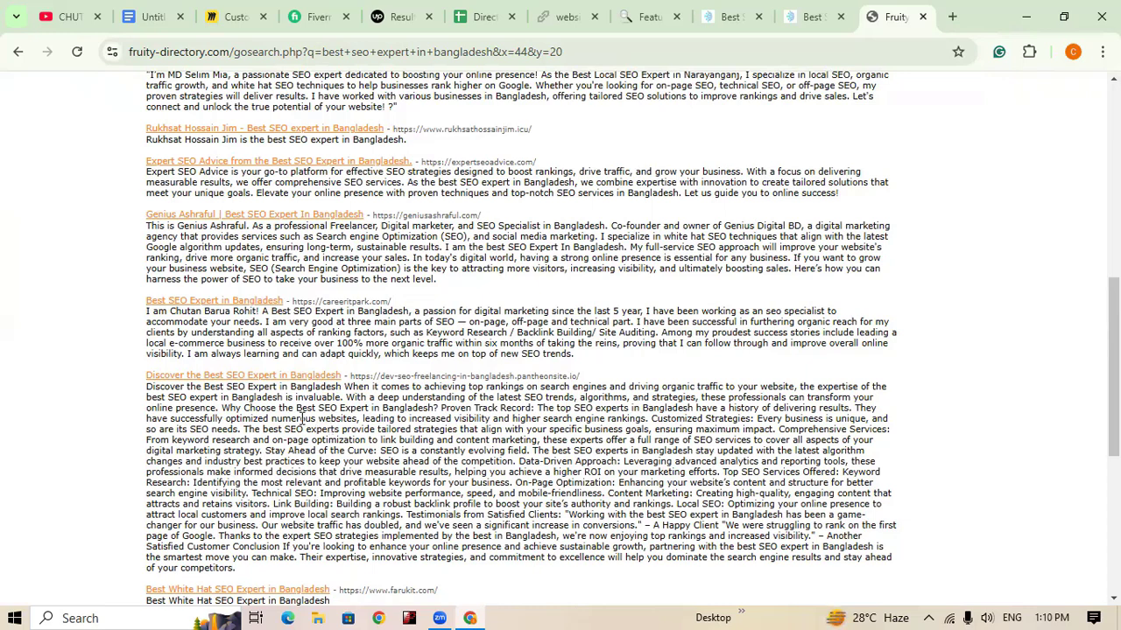
Step: Open the careeritpark.com listing in a new tab to check it, then close that tab
right_click(209, 308)
click(267, 322)
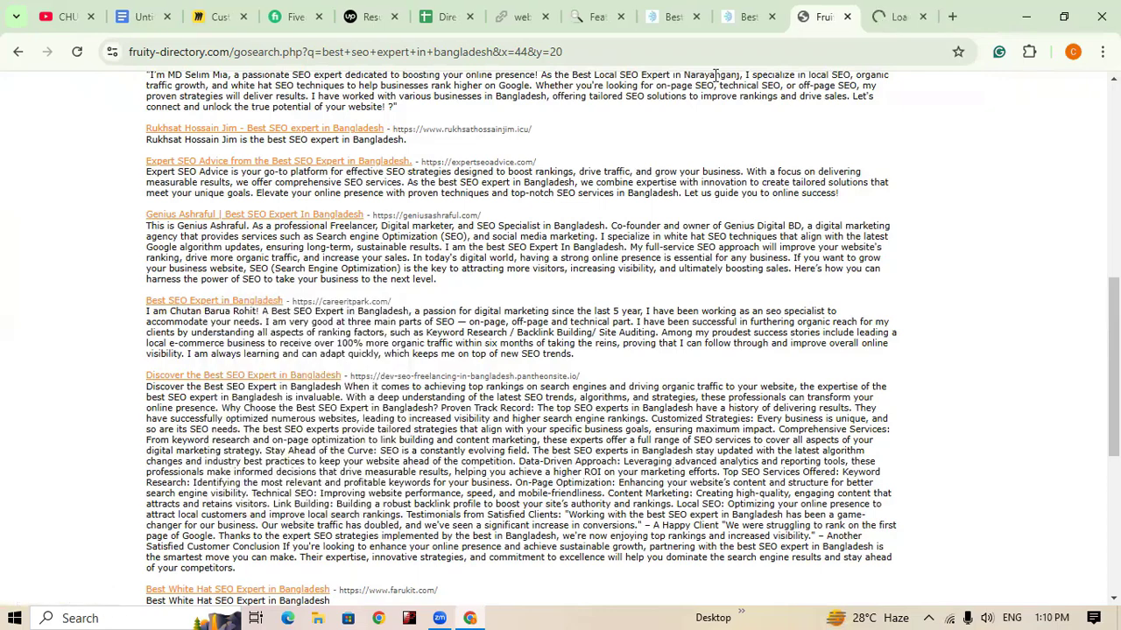
click(895, 17)
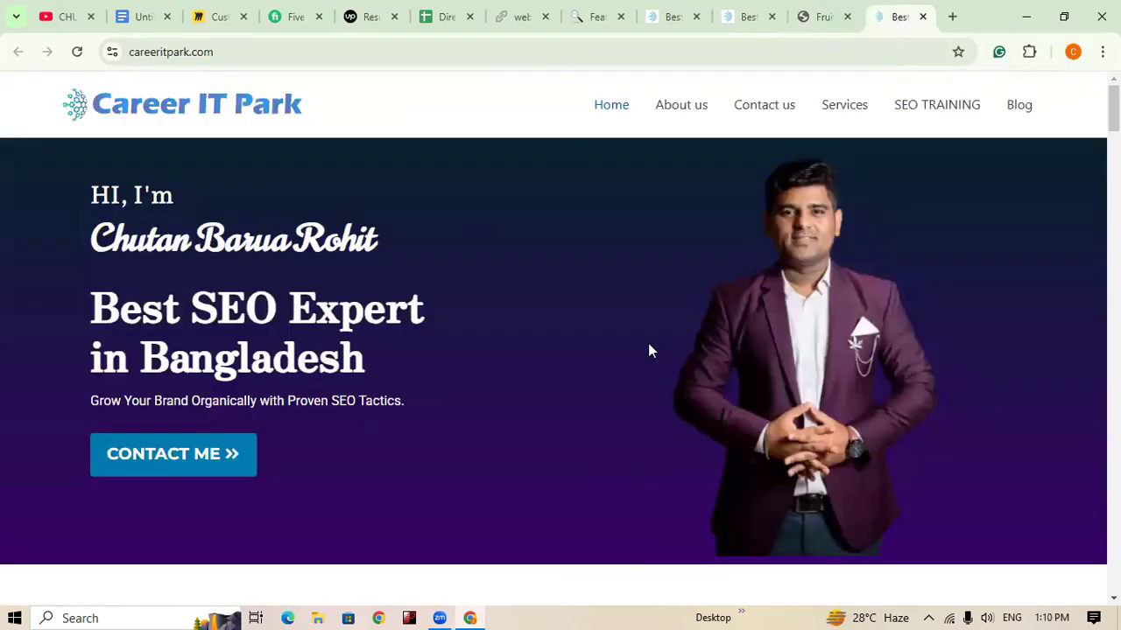
click(923, 16)
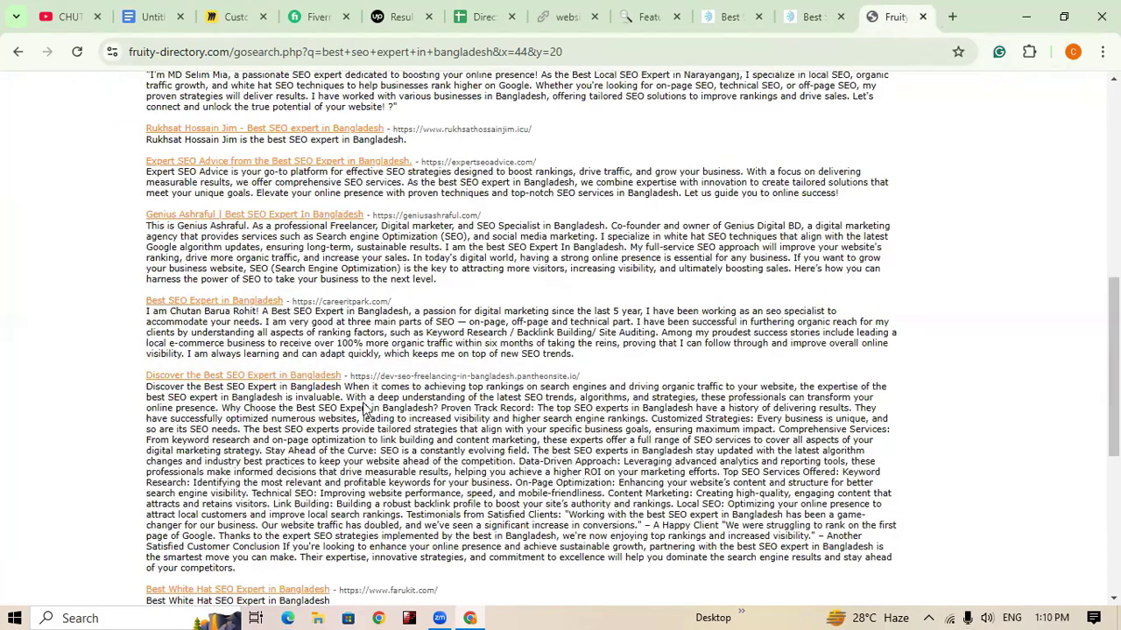
Step: Copy the full URL of the 'best seo expert in bangladesh' search results page
scroll(363, 405, up, 5)
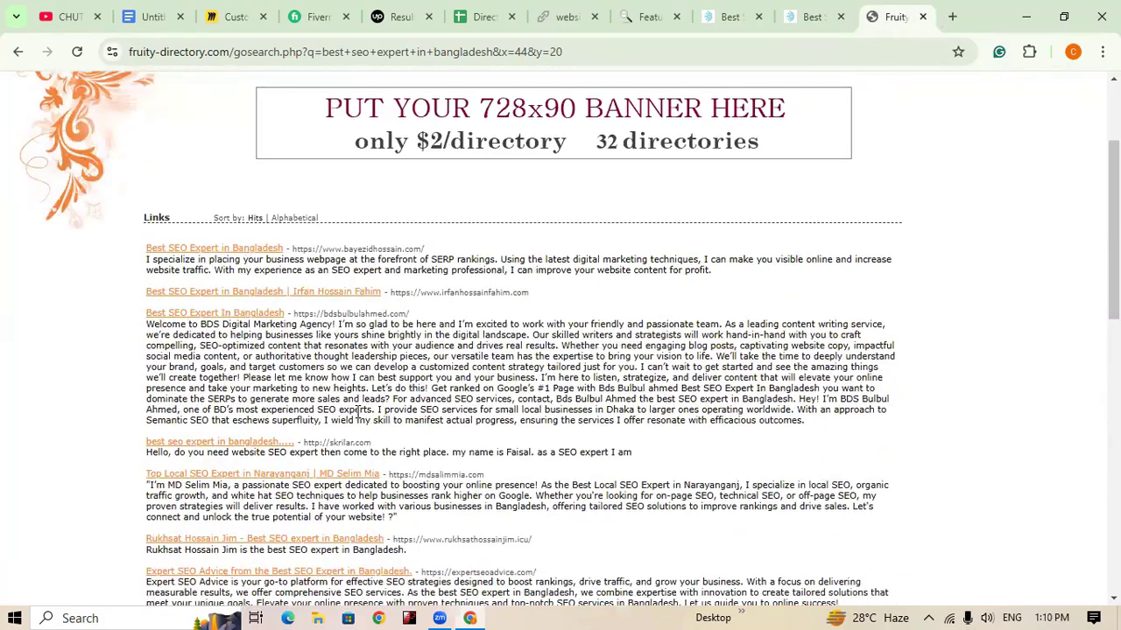
scroll(357, 412, down, 3)
scroll(355, 410, up, 5)
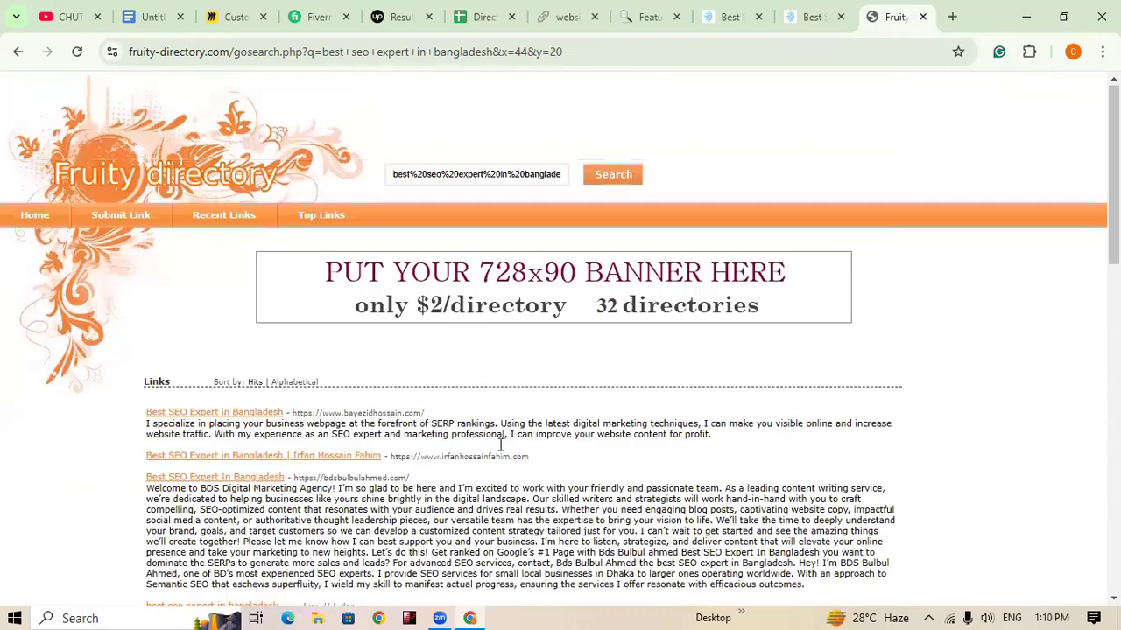
click(623, 55)
key(ctrl+c)
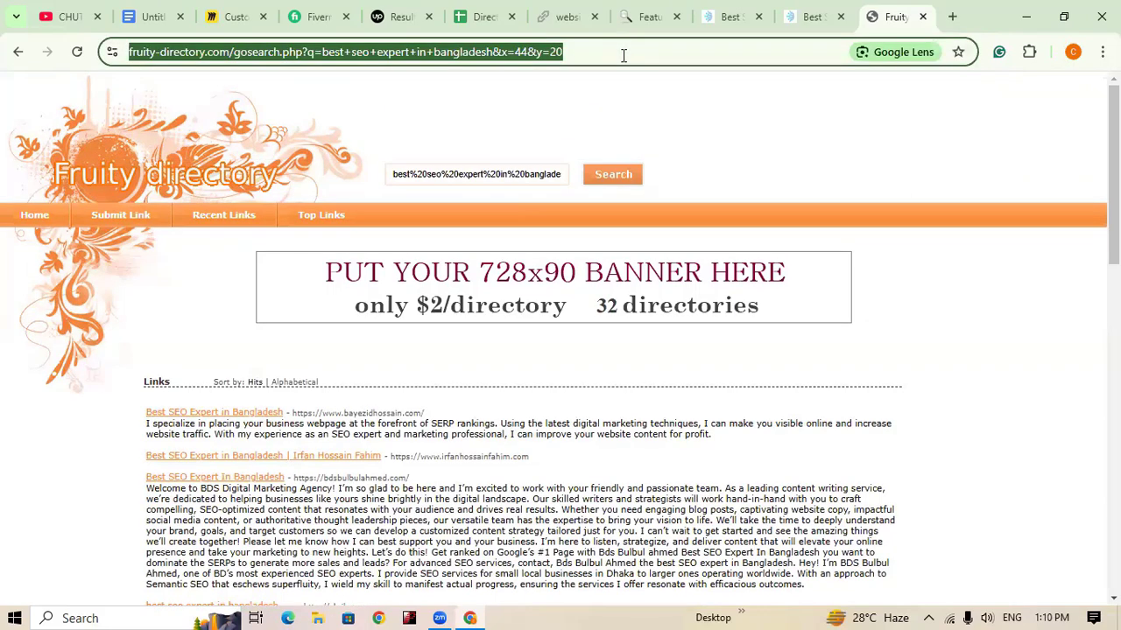
Step: Paste the Fruity Directory search-results URL into cell D32 of the Directory Submission sheet, then return to Fruity Directory
click(484, 20)
scroll(625, 449, down, 1)
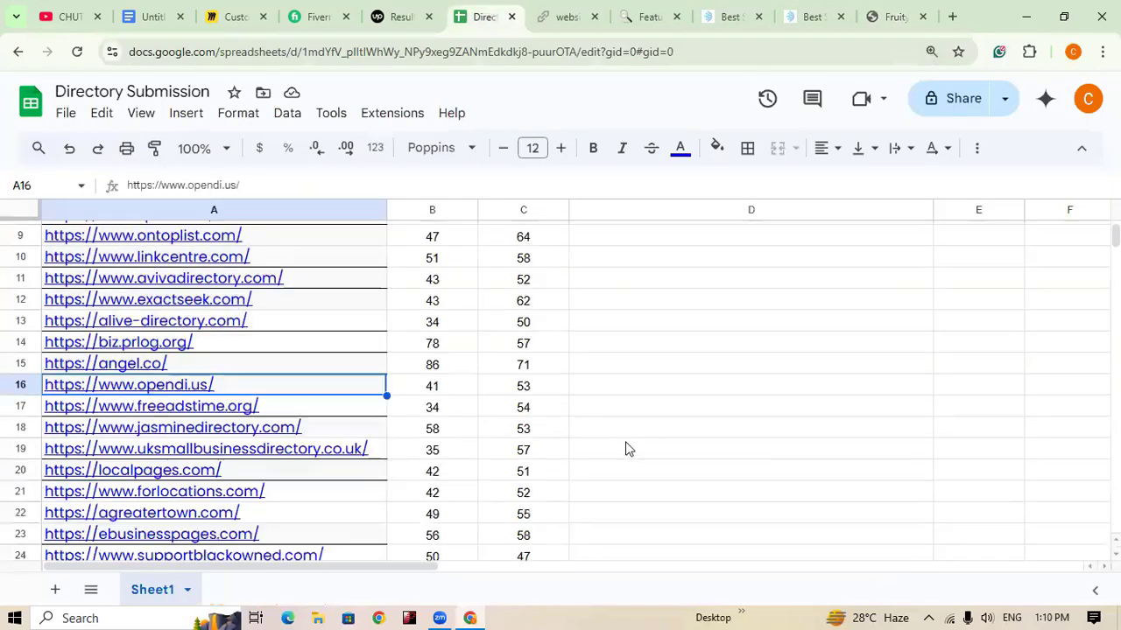
scroll(625, 448, down, 5)
click(694, 397)
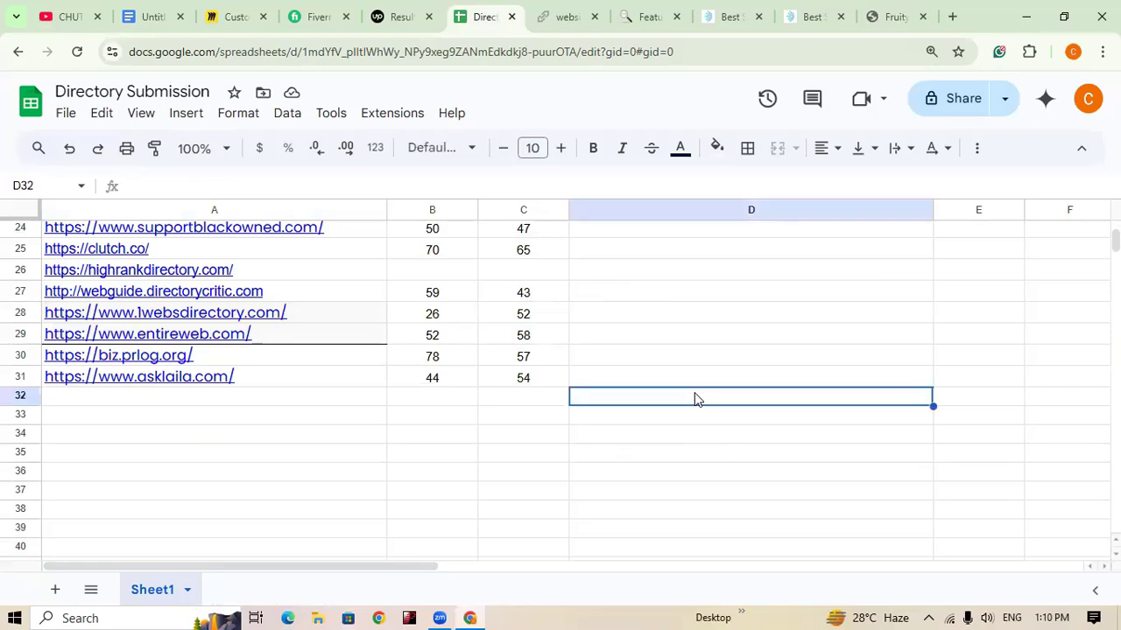
key(ctrl+v)
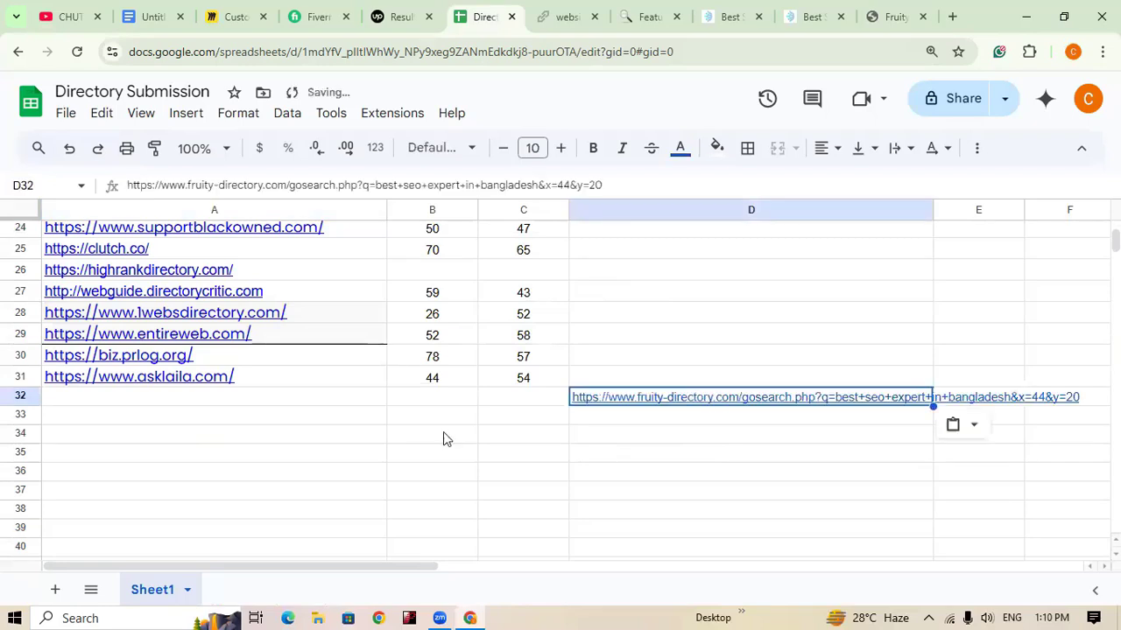
click(258, 400)
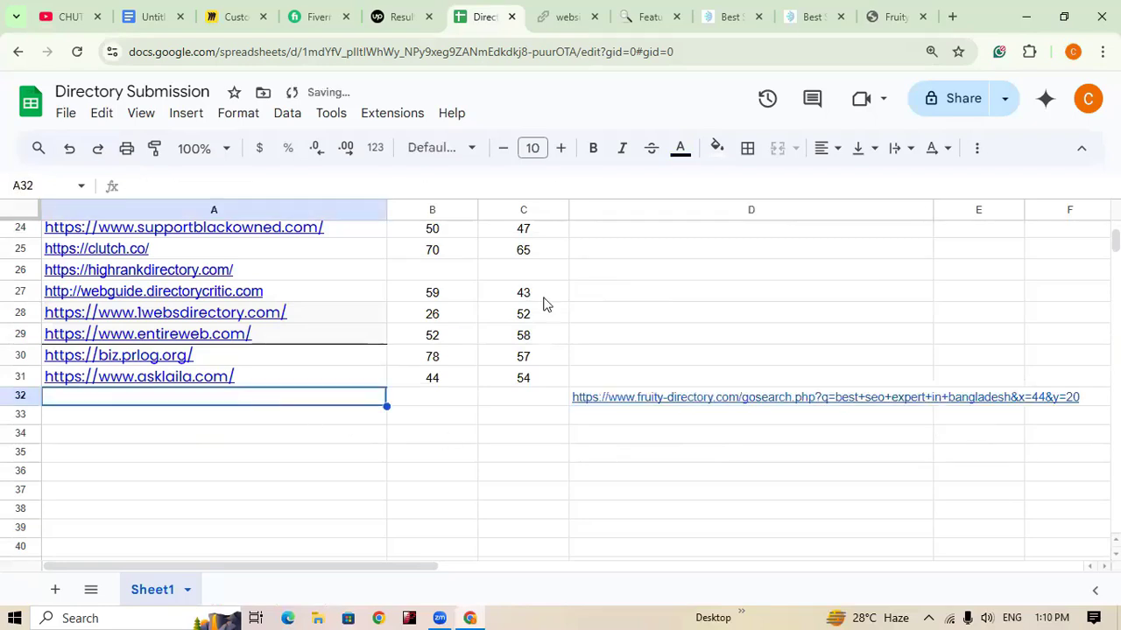
click(893, 17)
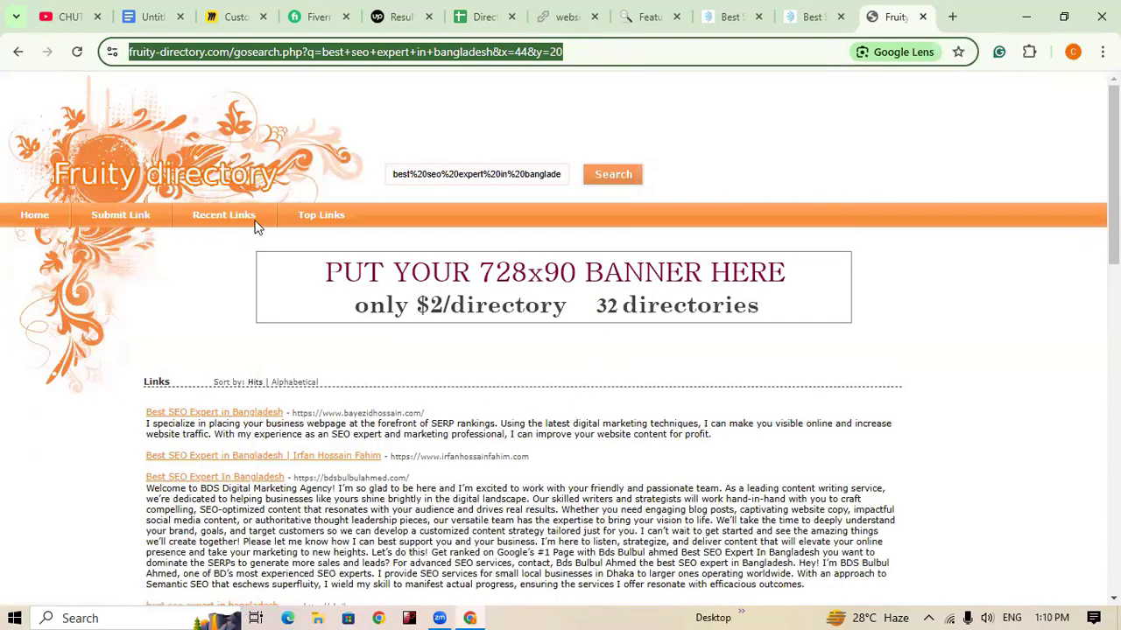
click(225, 220)
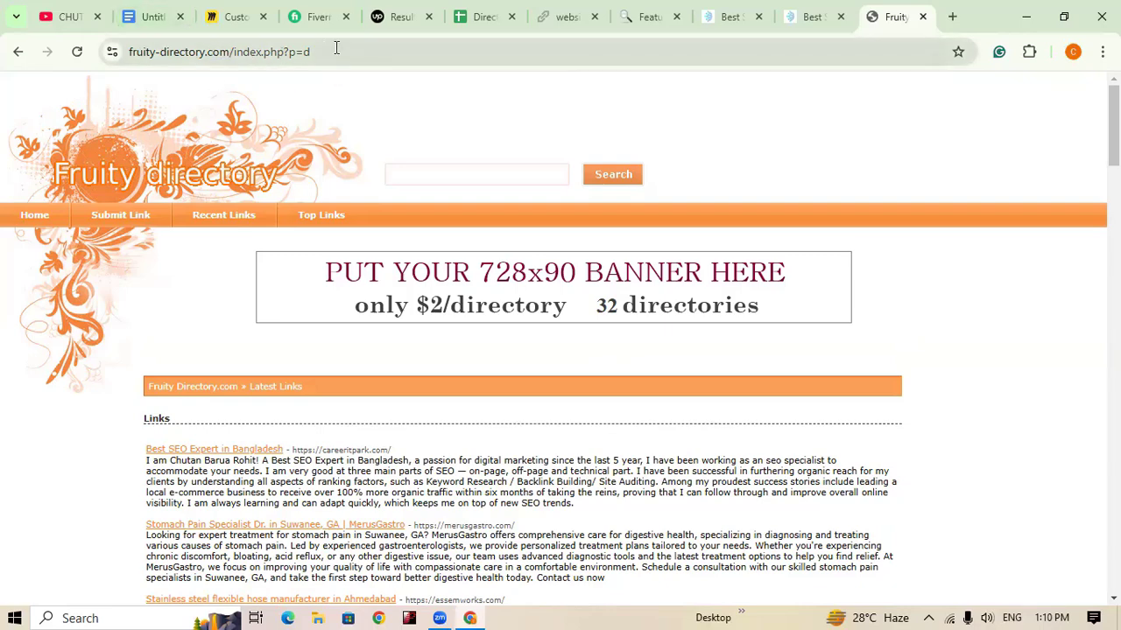
drag(232, 53, 129, 53)
key(ctrl+c)
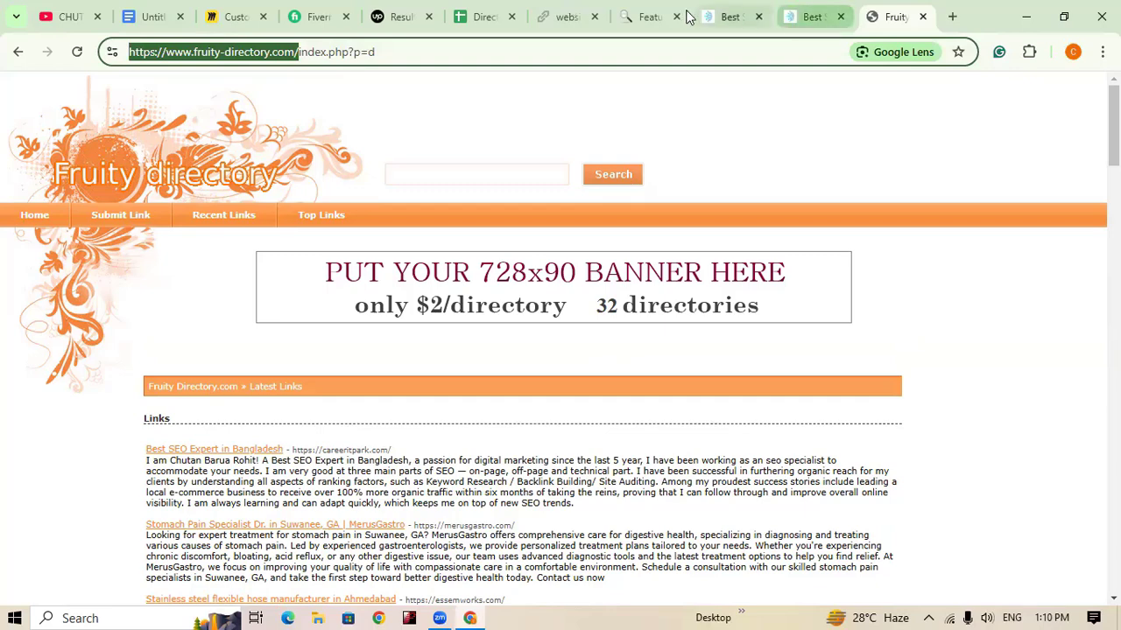
click(480, 10)
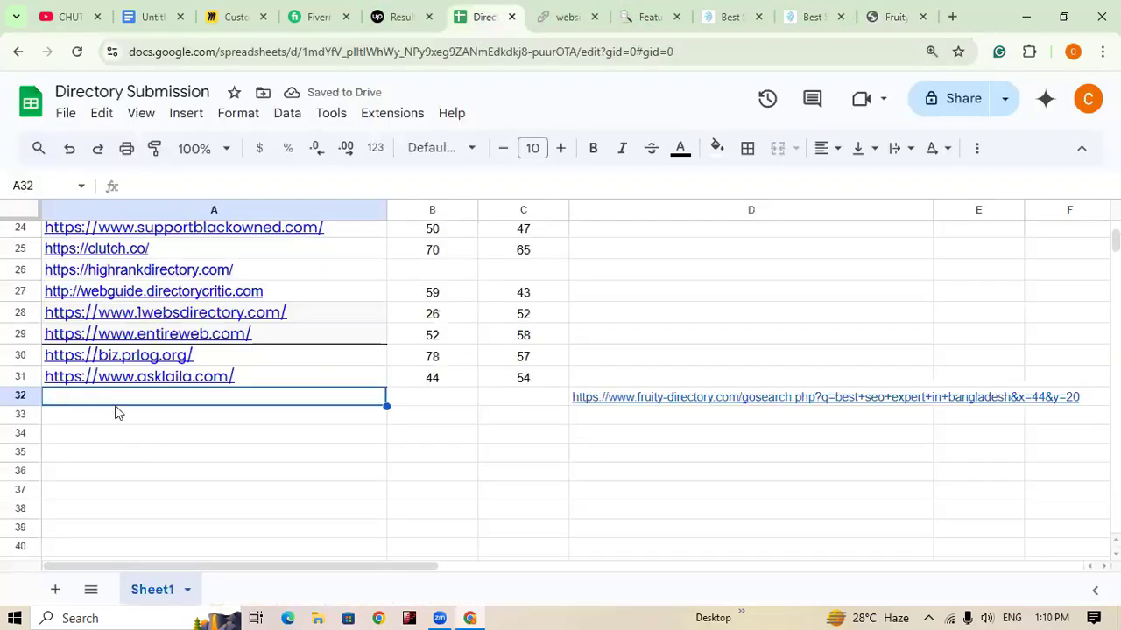
key(ctrl+v)
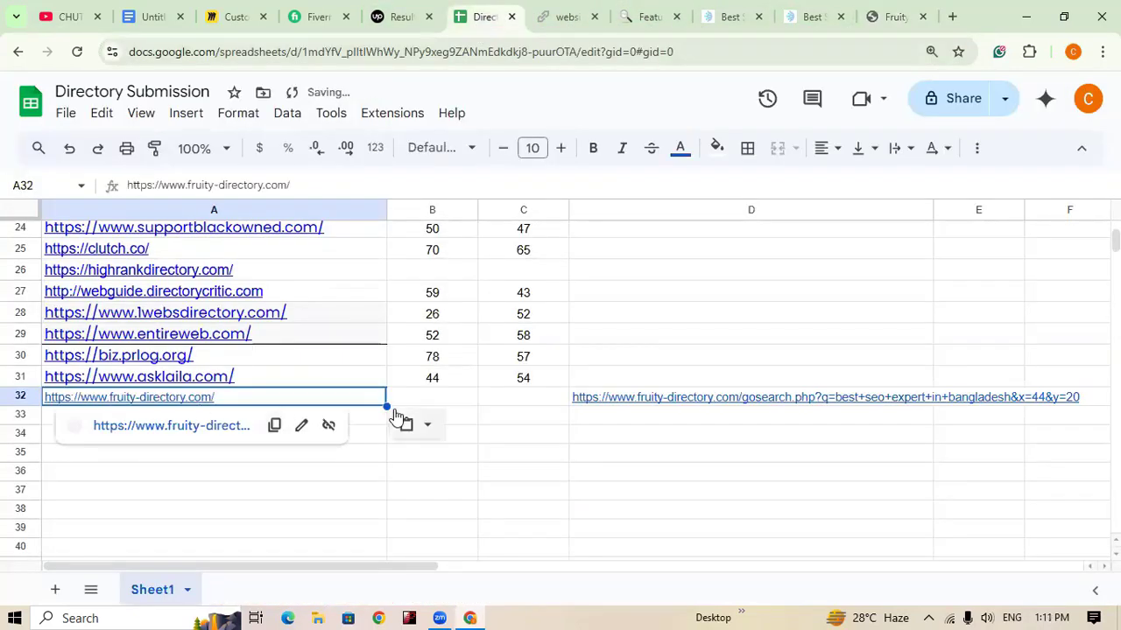
scroll(560, 394, up, 6)
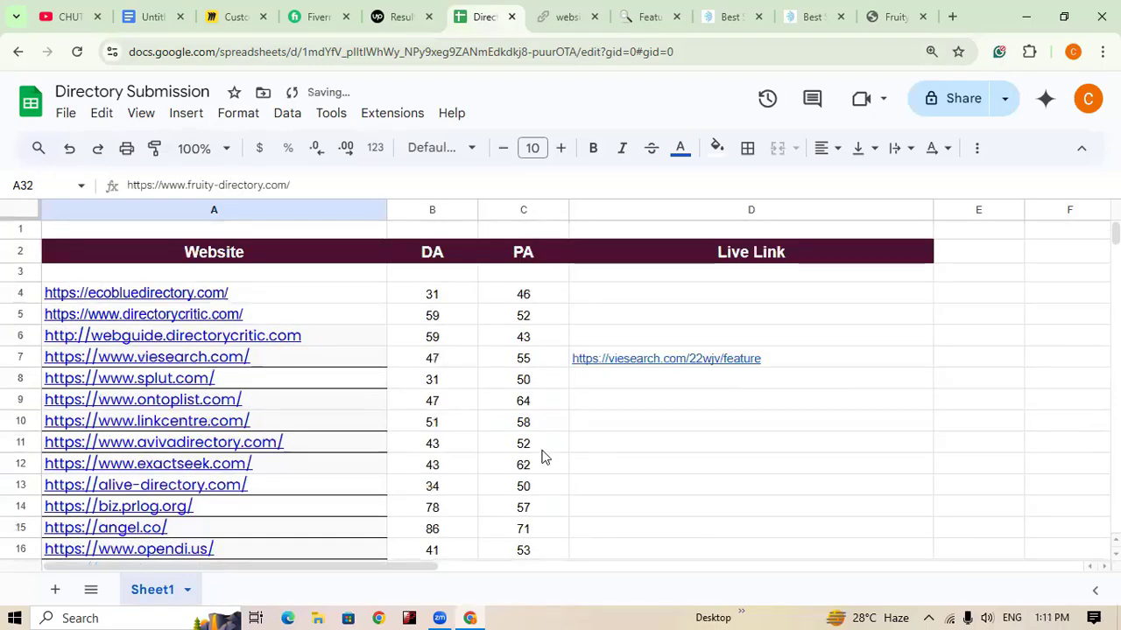
scroll(543, 456, down, 9)
scroll(281, 464, up, 4)
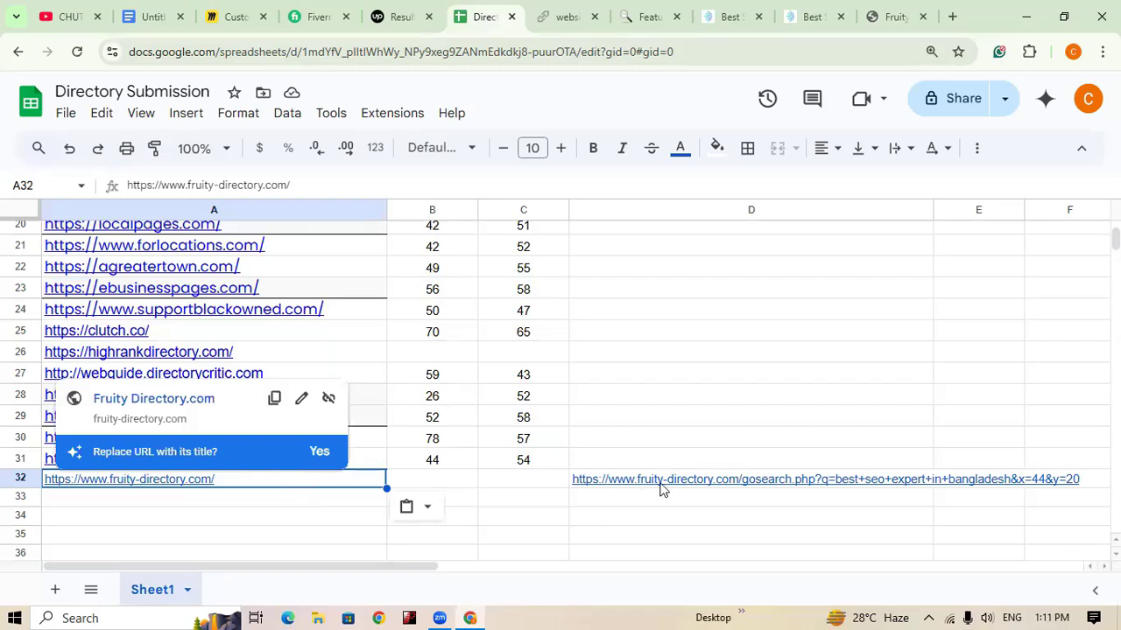
mouse_move(865, 487)
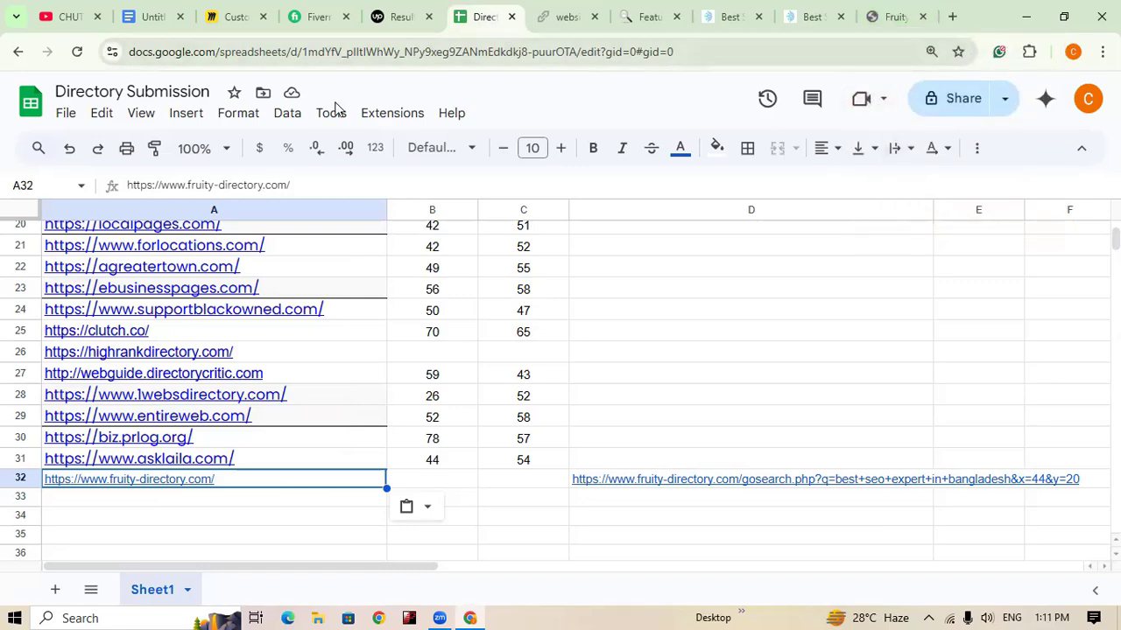
scroll(632, 473, up, 6)
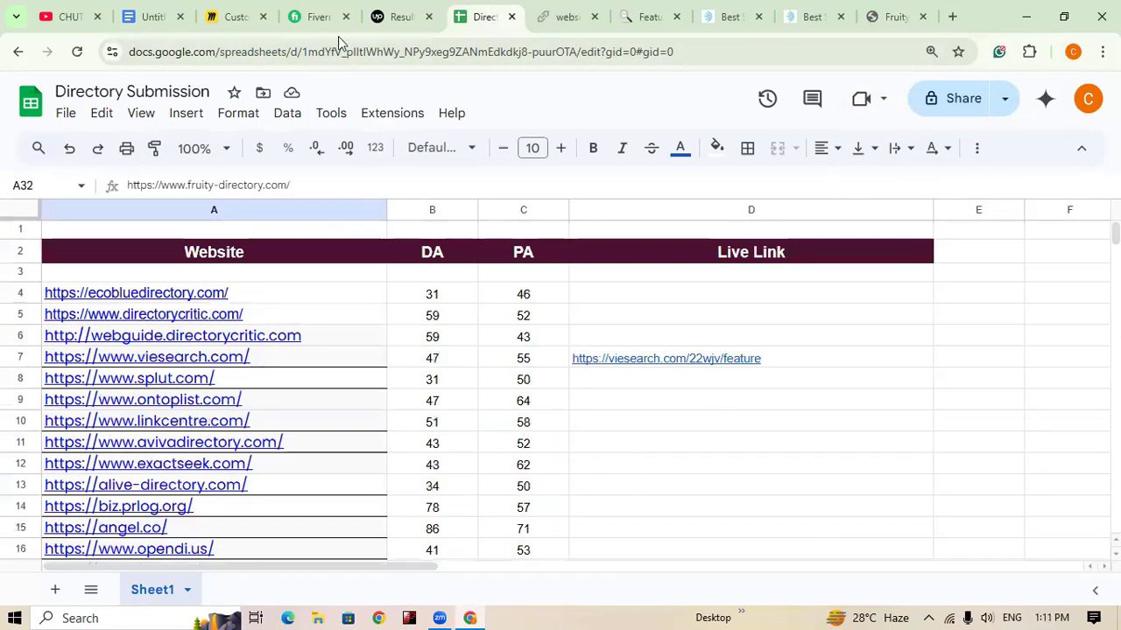
click(233, 12)
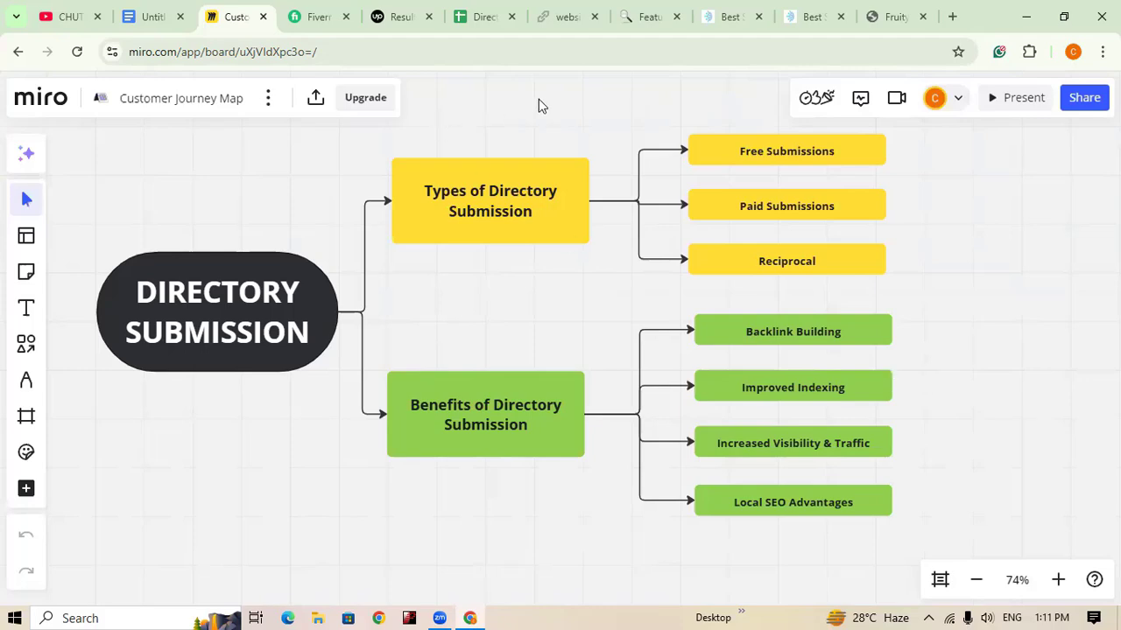
Step: Return to the Directory Submission sheet and scroll through its Website, DA, PA and Live Link table
click(480, 16)
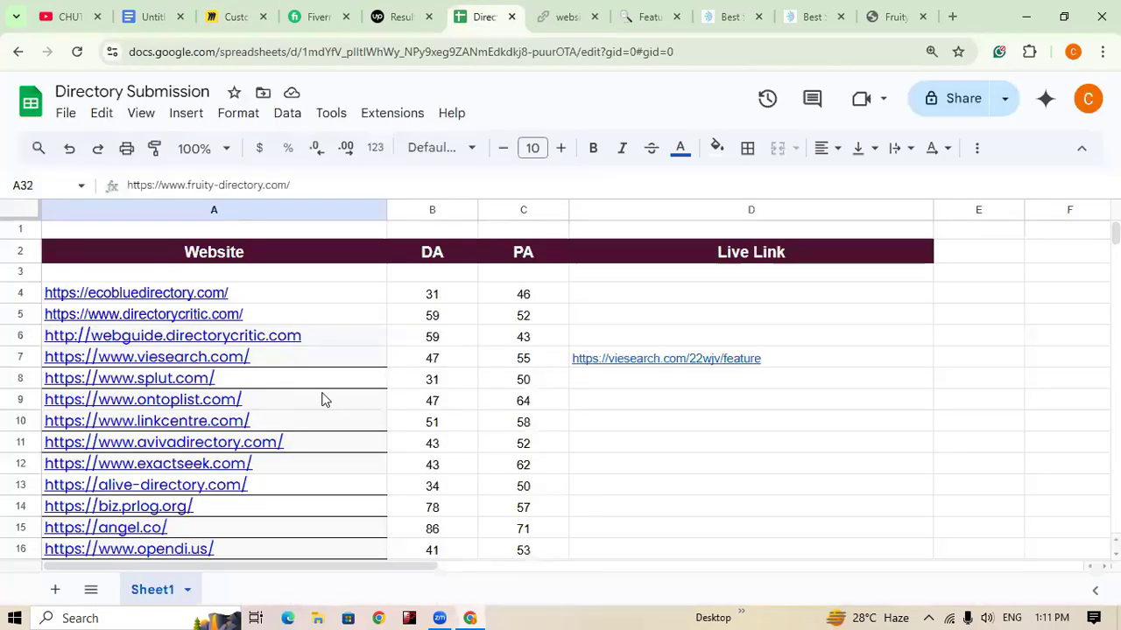
scroll(323, 399, down, 5)
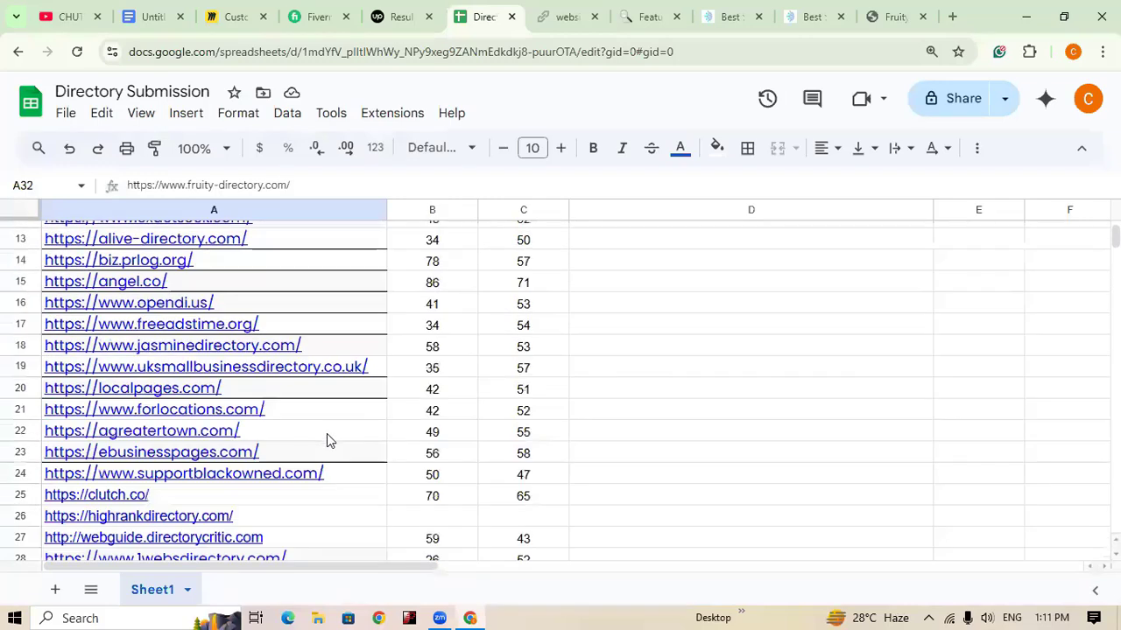
scroll(367, 449, up, 5)
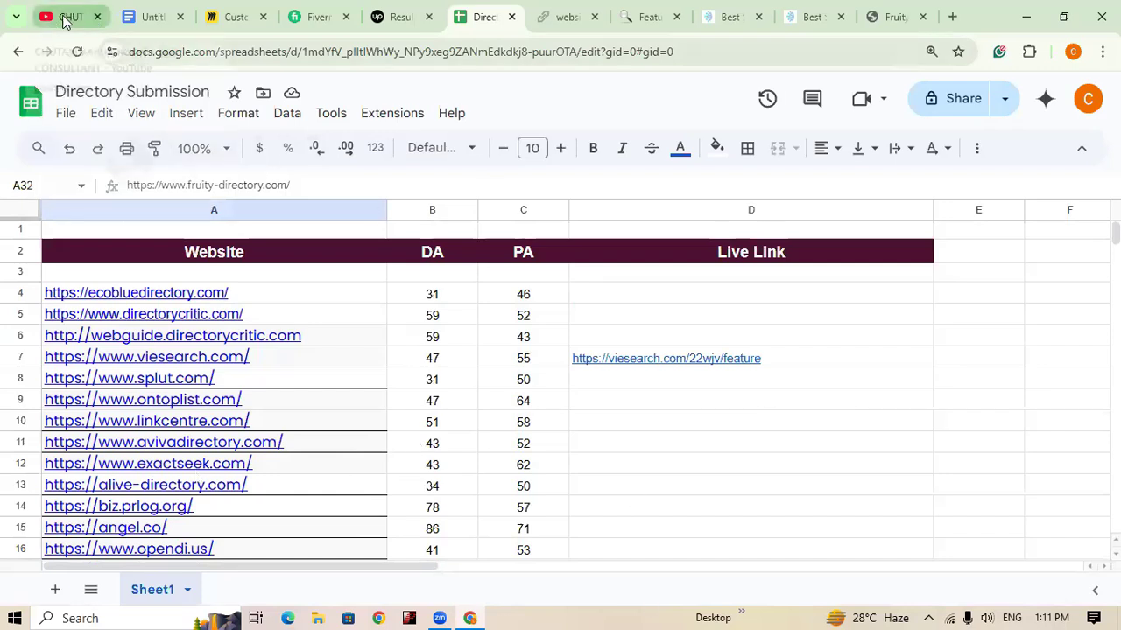
Step: Scroll through the YouTube channel's SEO video grid, then go back to the Directory Submission mind map
click(64, 19)
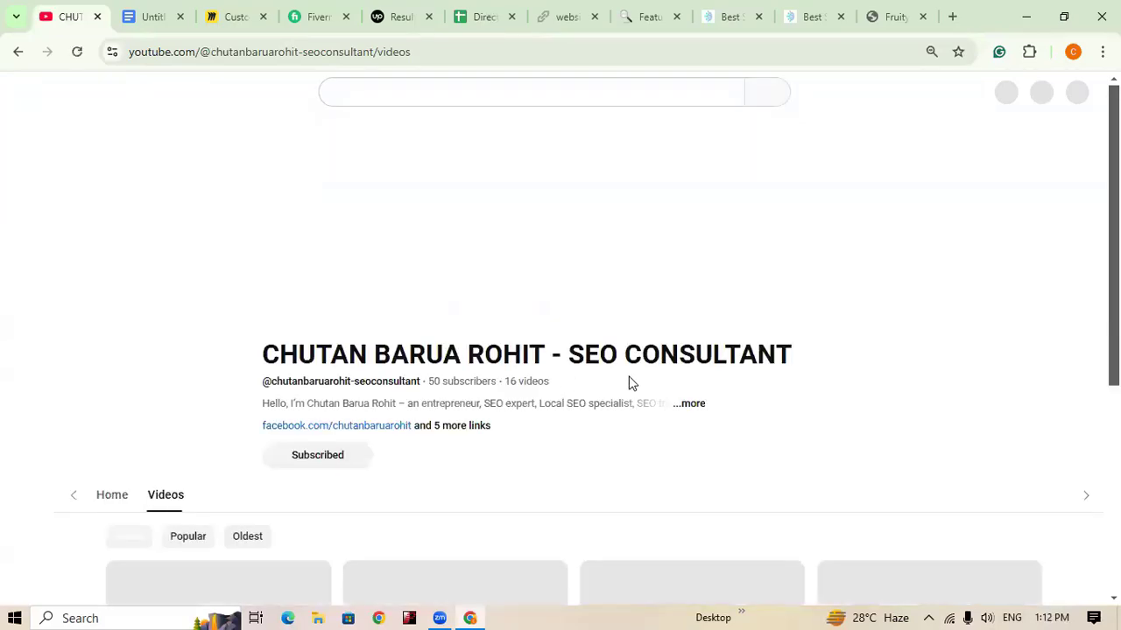
scroll(683, 460, down, 4)
scroll(818, 447, down, 2)
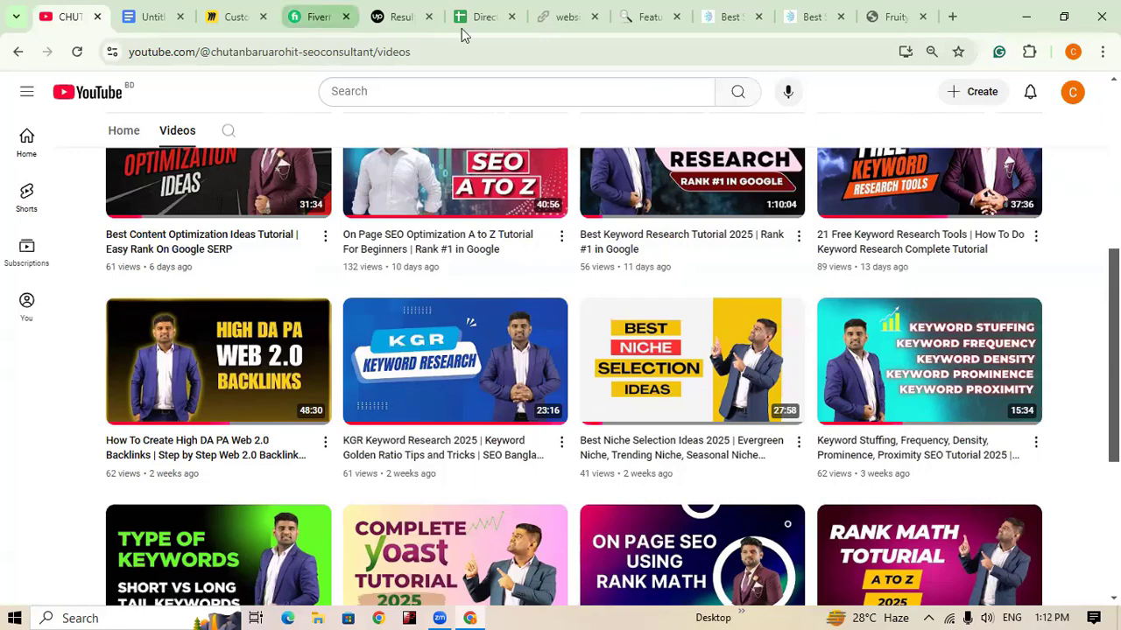
click(230, 17)
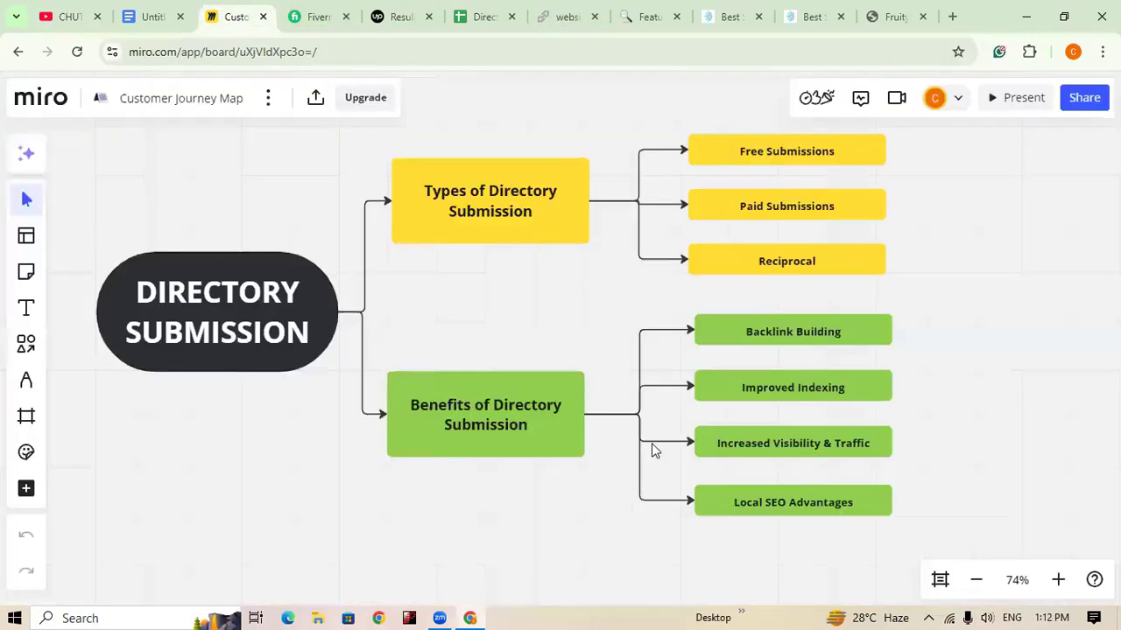